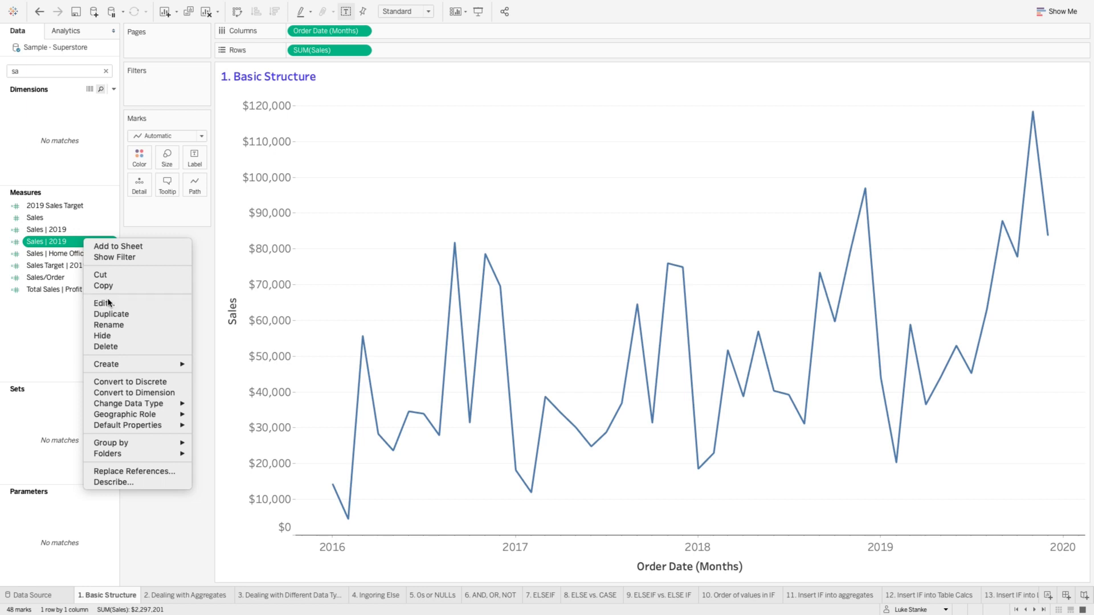
- Open the second Sales | 2019 calculation for editing, enlarge its formula text and examine the YEAR([Order Date]) = 2019 condition
left_click_drag(594, 410, 495, 203)
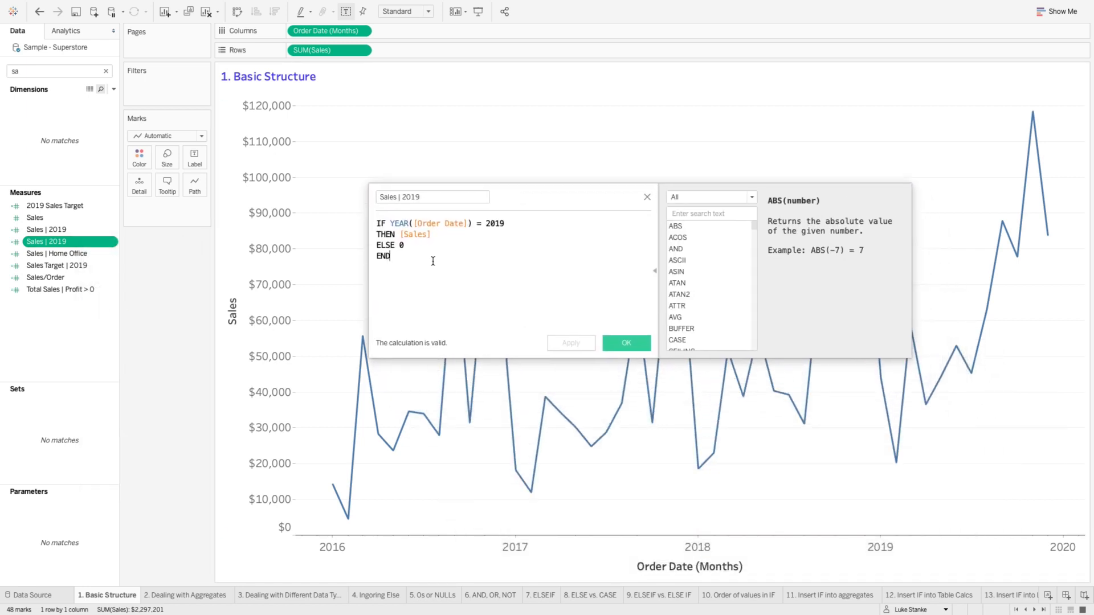
key("ctrl+a")
scroll(433, 261, "up", 5)
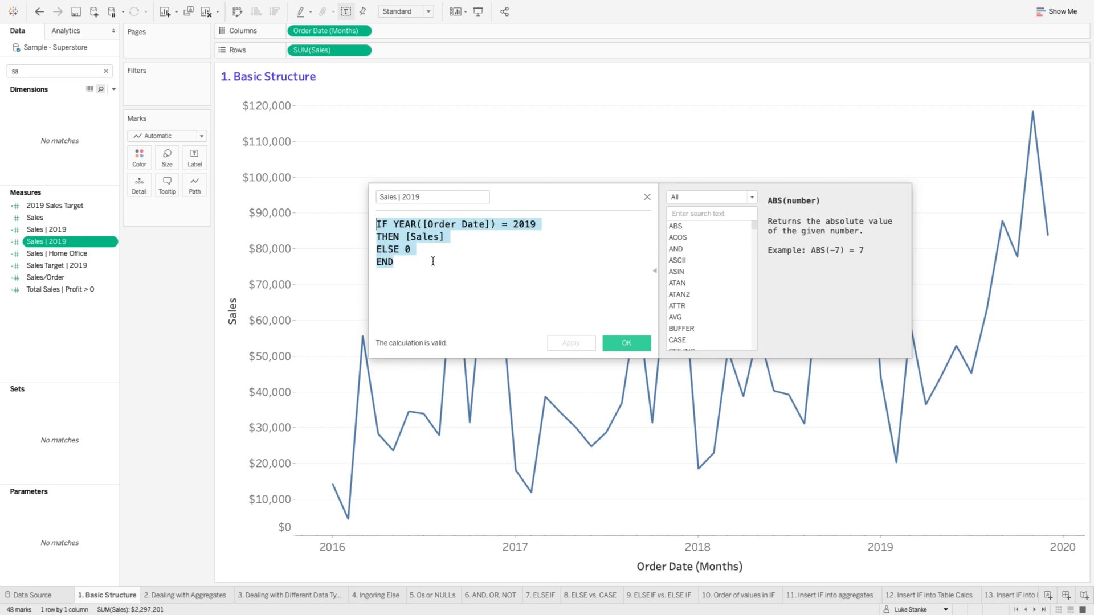
left_click(421, 314)
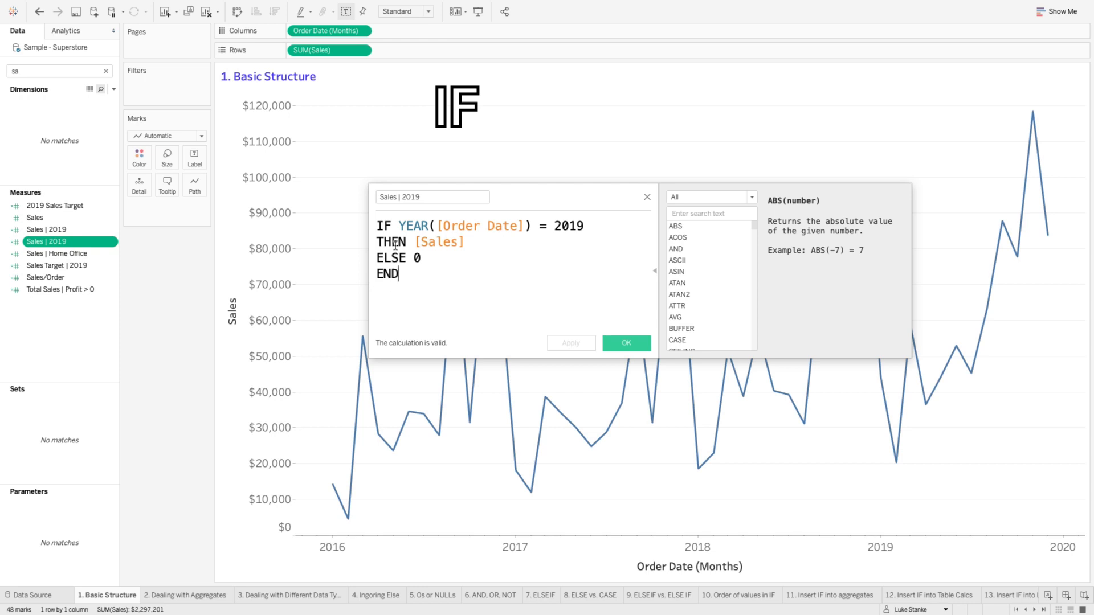
left_click_drag(397, 226, 587, 229)
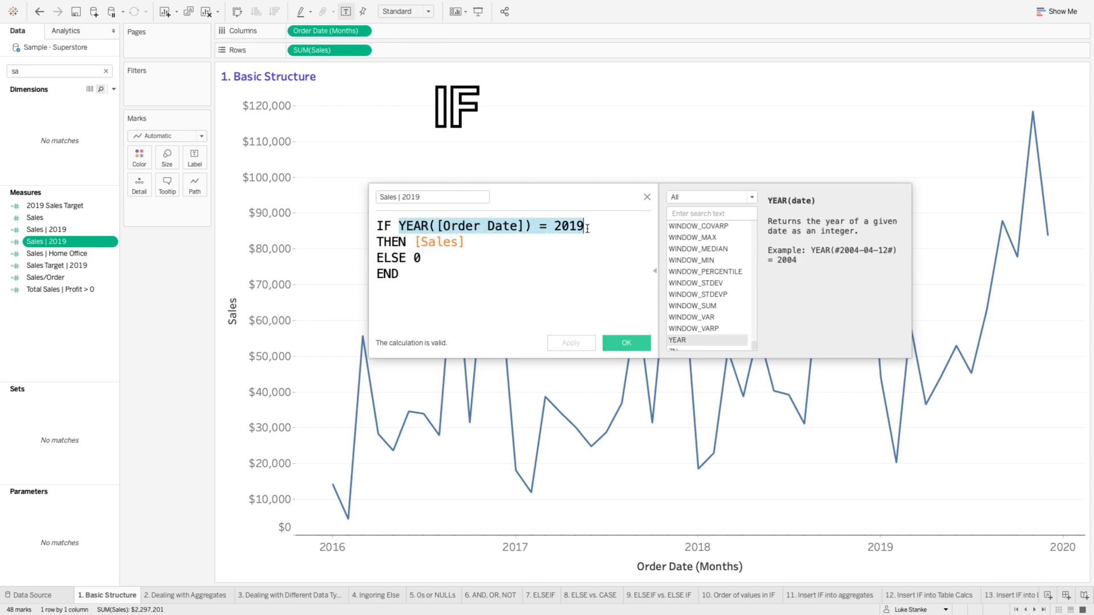
left_click(479, 231)
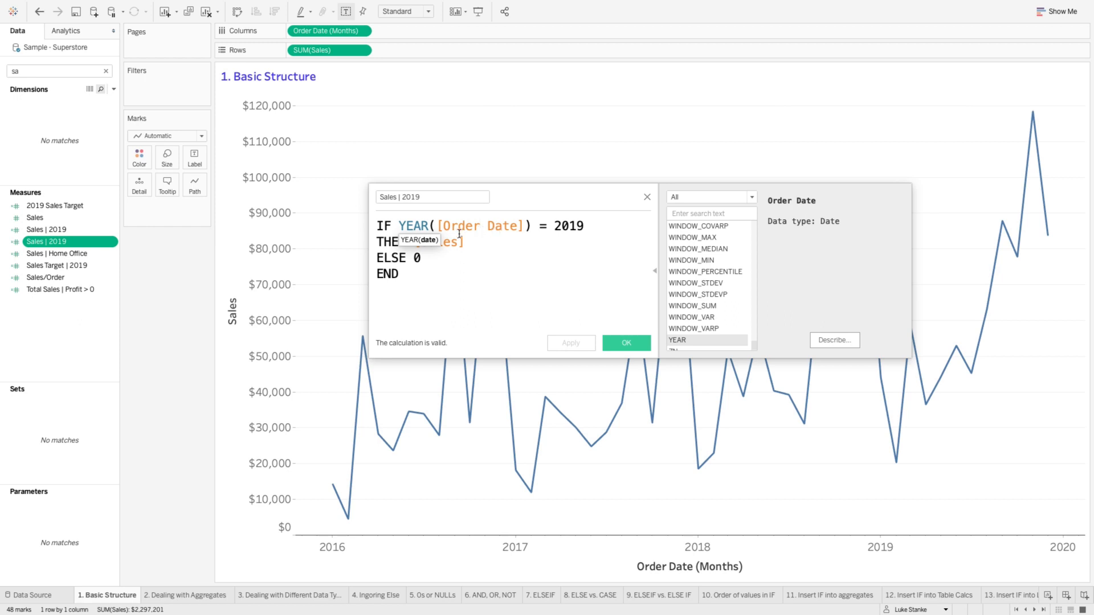
left_click_drag(401, 226, 597, 225)
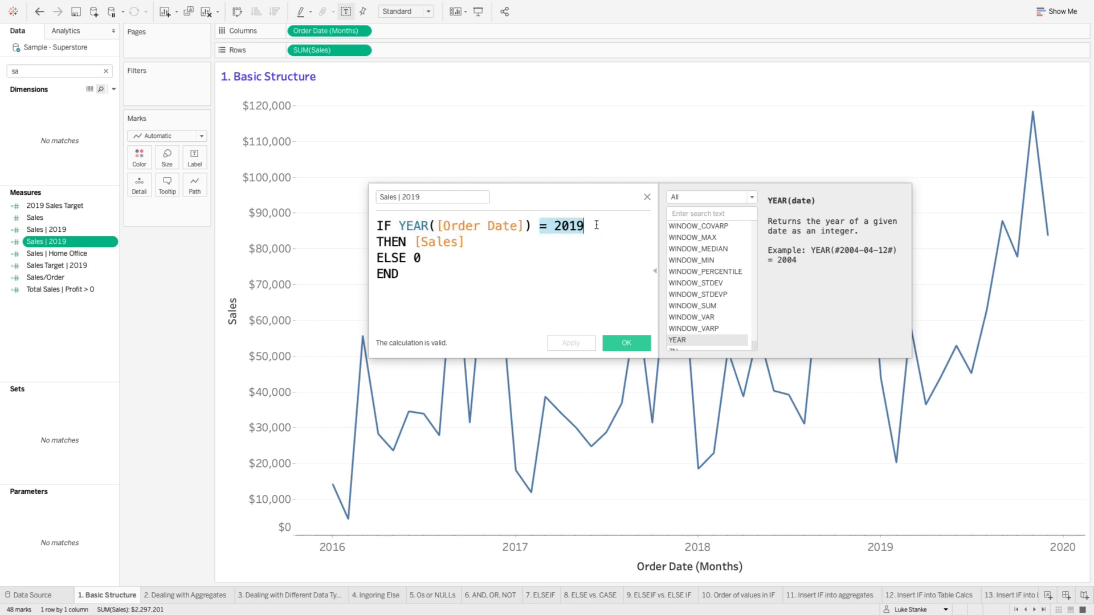
- Try the comparison operators >, <, <> and != in the formula's year condition, and restore the = operator
key("Left")
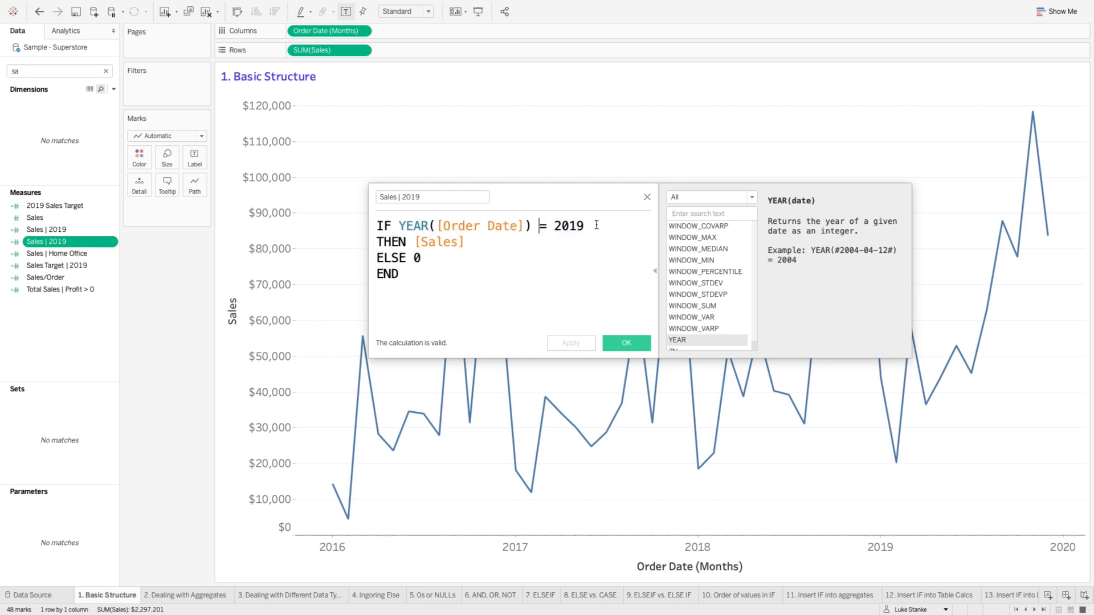
type(">")
key("BackSpace")
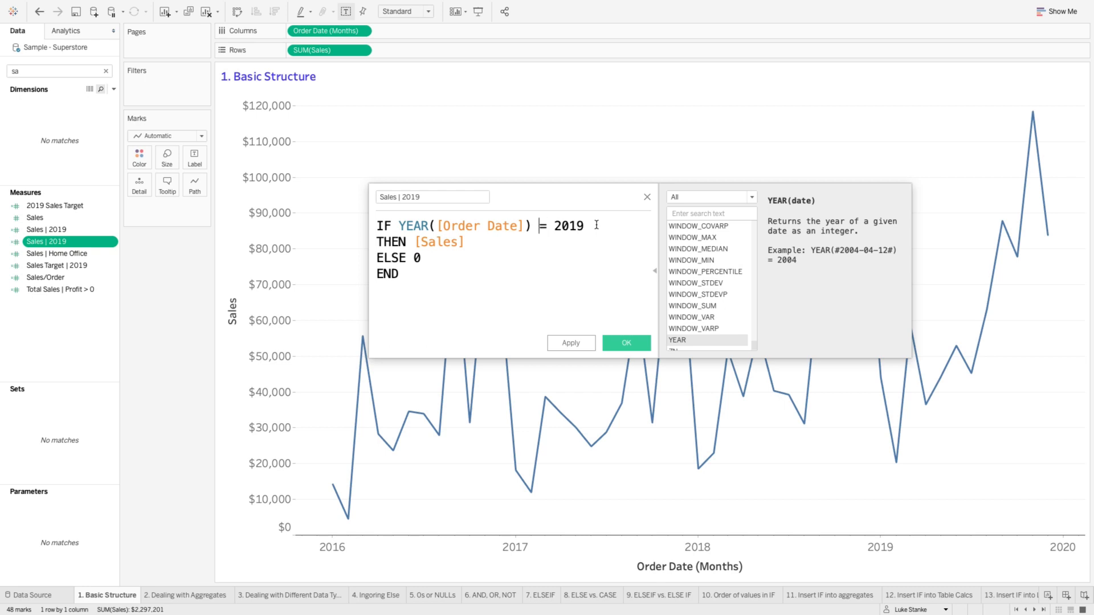
type("<")
key("BackSpace")
key("BackSpace")
type("<>")
key("BackSpace")
key("BackSpace")
type("!=")
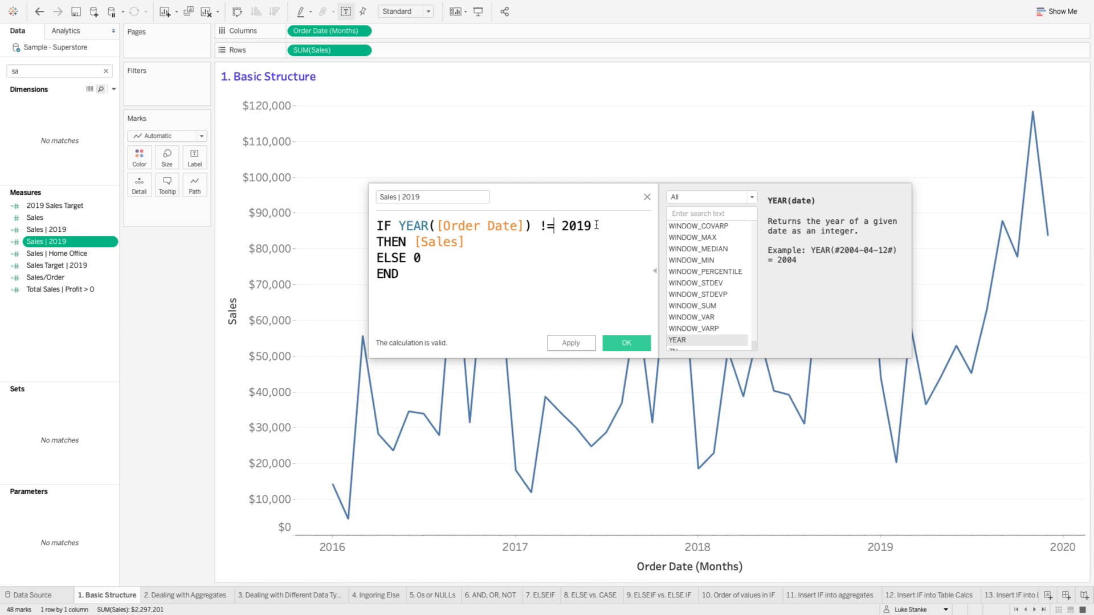
key("BackSpace")
key("BackSpace")
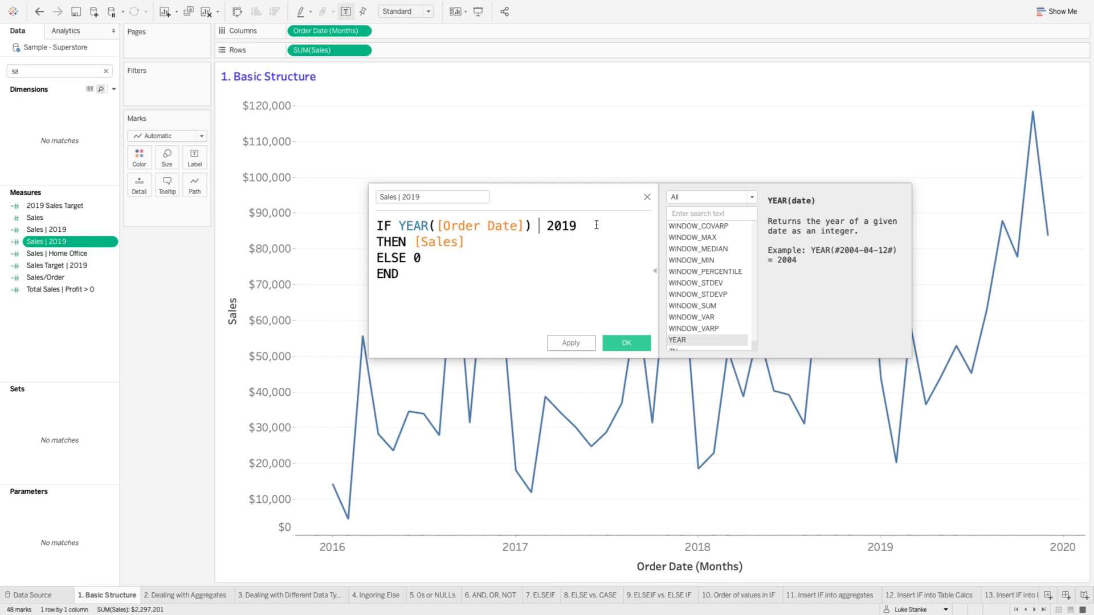
type("=")
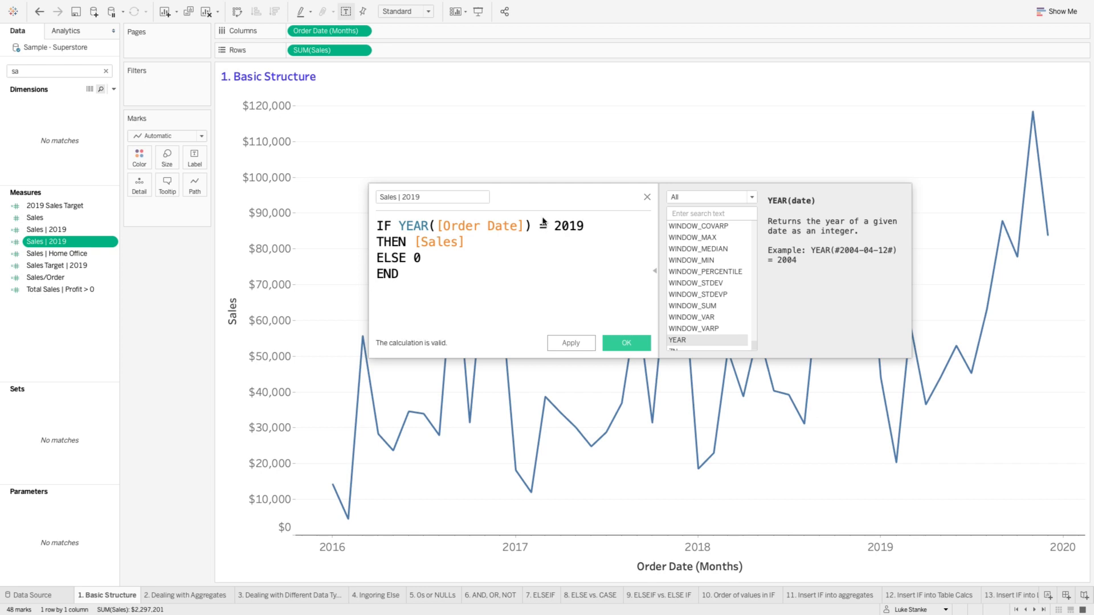
- Examine the formula's THEN [Sales] branch, its year condition and the ELSE 0 branch
double_click(439, 241)
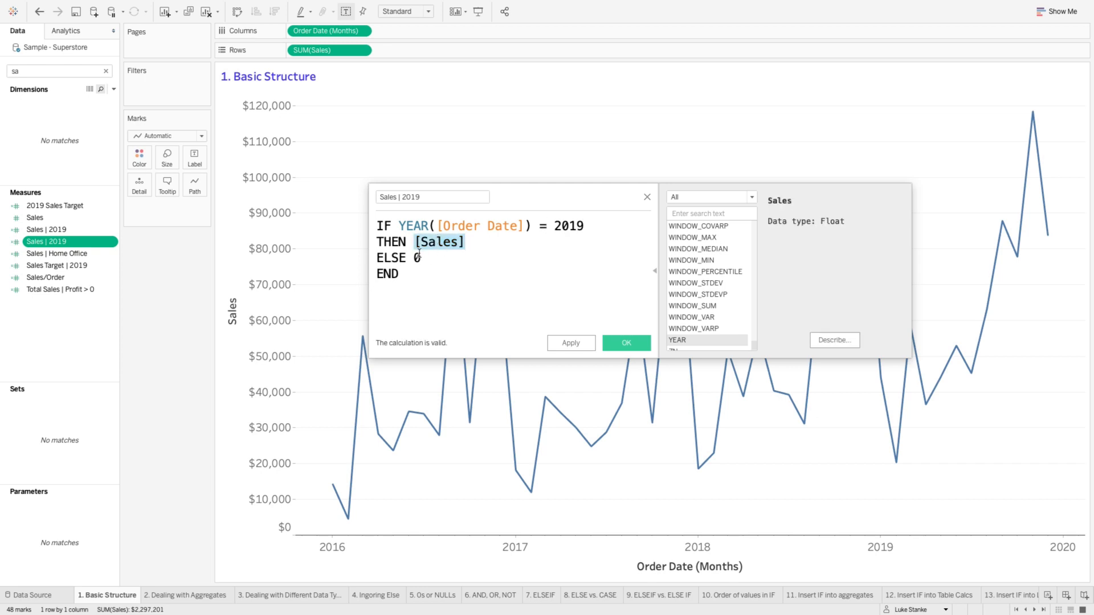
left_click_drag(406, 226, 577, 227)
triple_click(413, 242)
triple_click(404, 257)
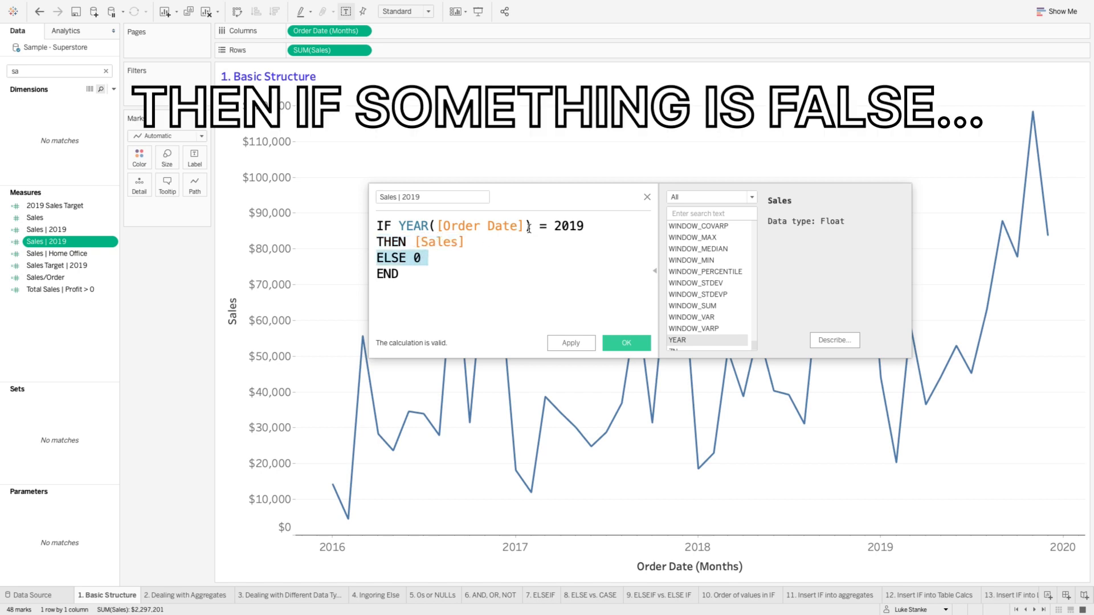
left_click(452, 260)
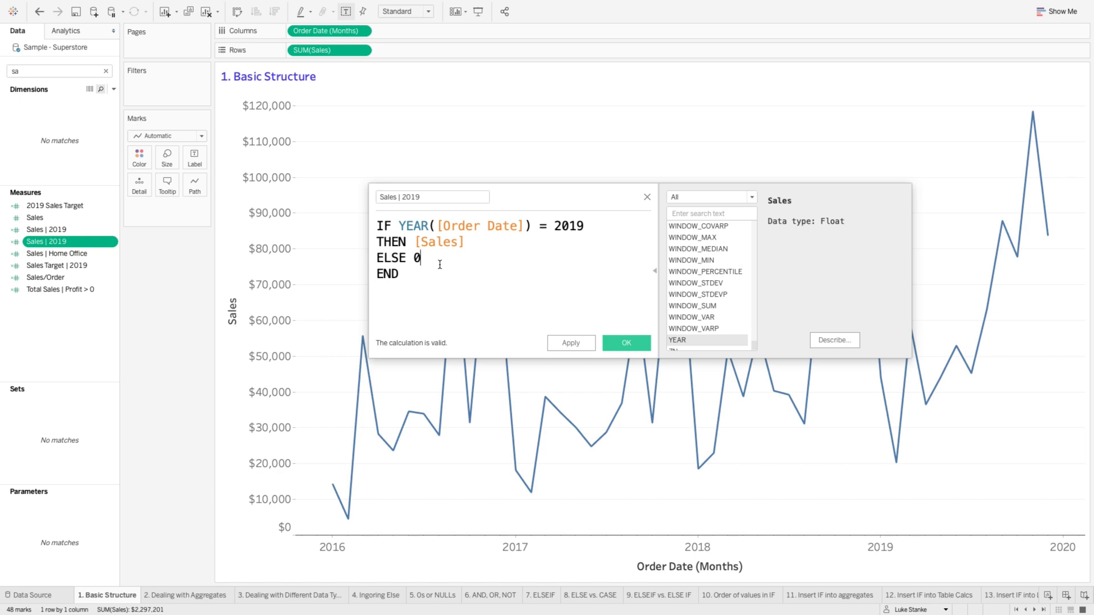
- Try removing the closing END keyword from the Sales | 2019 formula, and close the calculation editor
double_click(381, 231)
double_click(380, 274)
key("BackSpace")
left_click(403, 343)
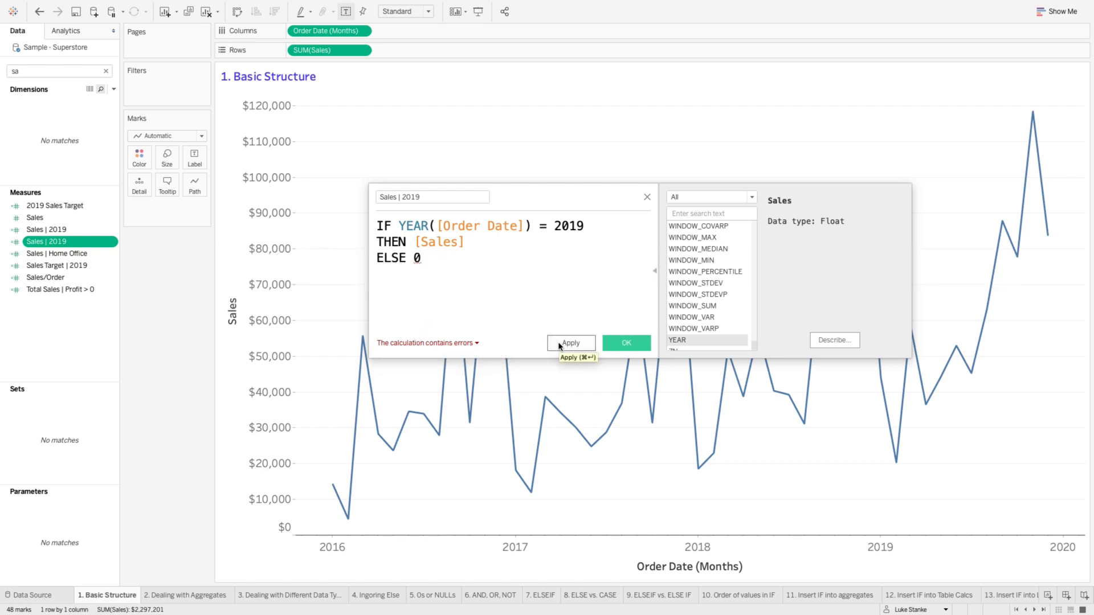
left_click(609, 344)
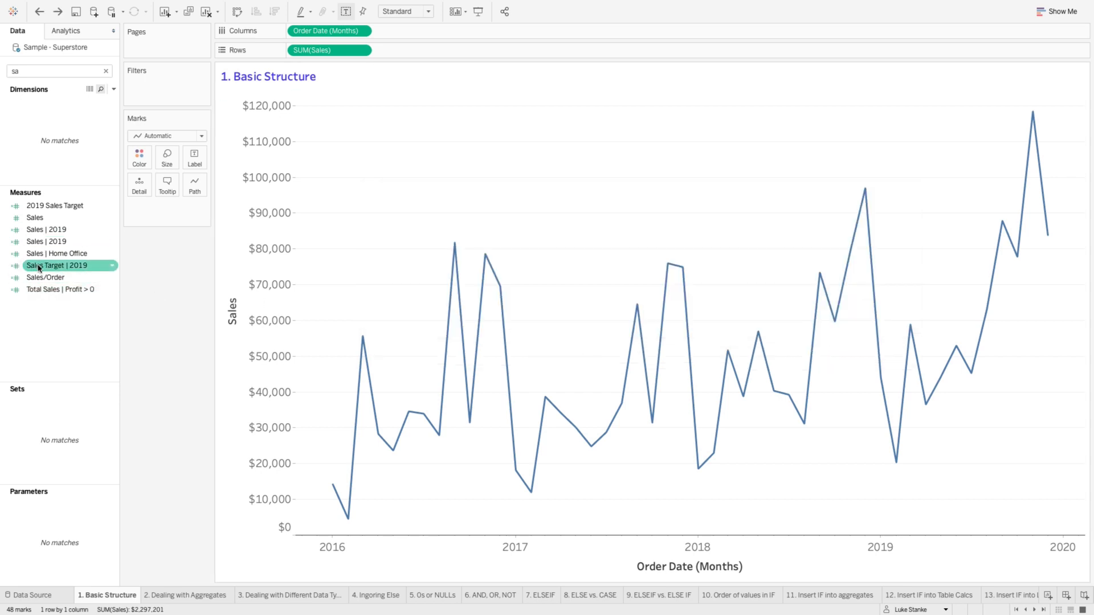
- Replace SUM(Sales) on Rows with the second Sales | 2019 measure
left_click_drag(42, 268, 323, 52)
left_click_drag(111, 342, 111, 342)
left_click_drag(46, 241, 337, 54)
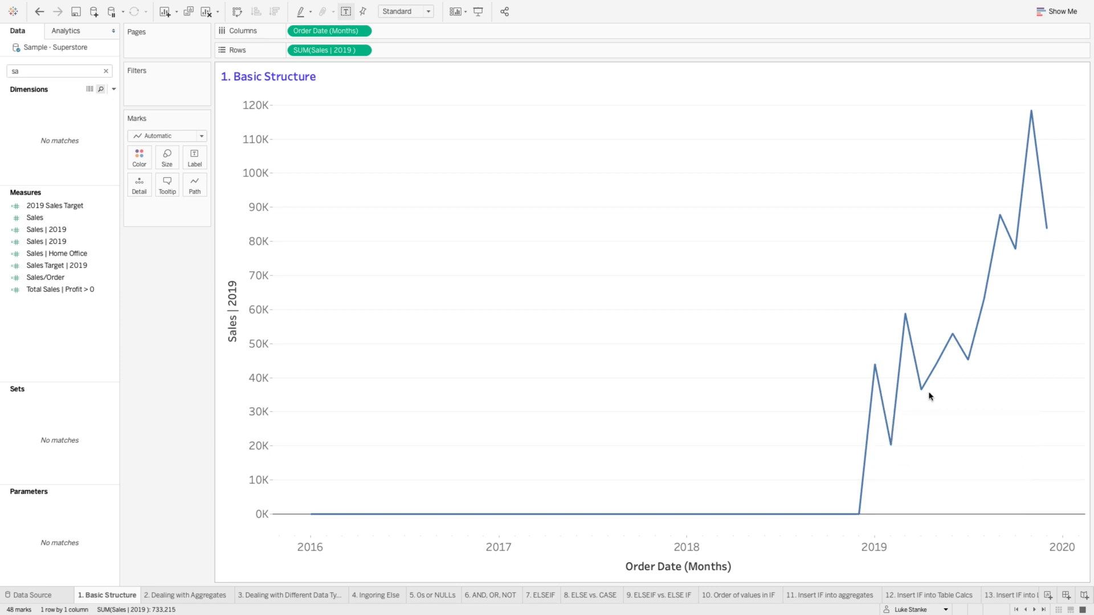
mouse_move(928, 389)
- Clear the field search and color the line chart by the year of Order Date
left_click(59, 66)
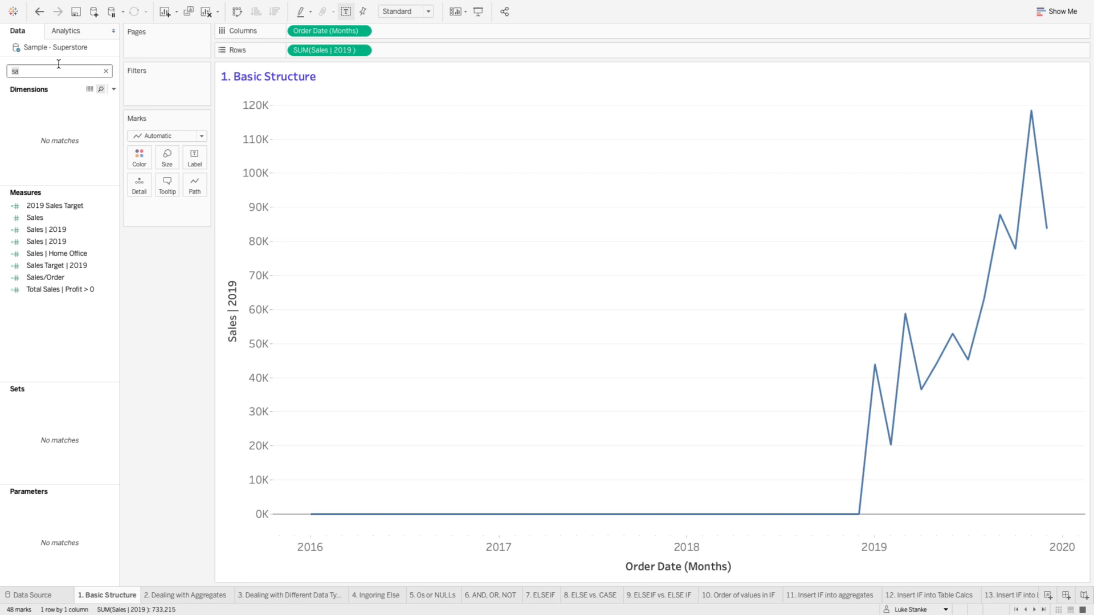
key("BackSpace")
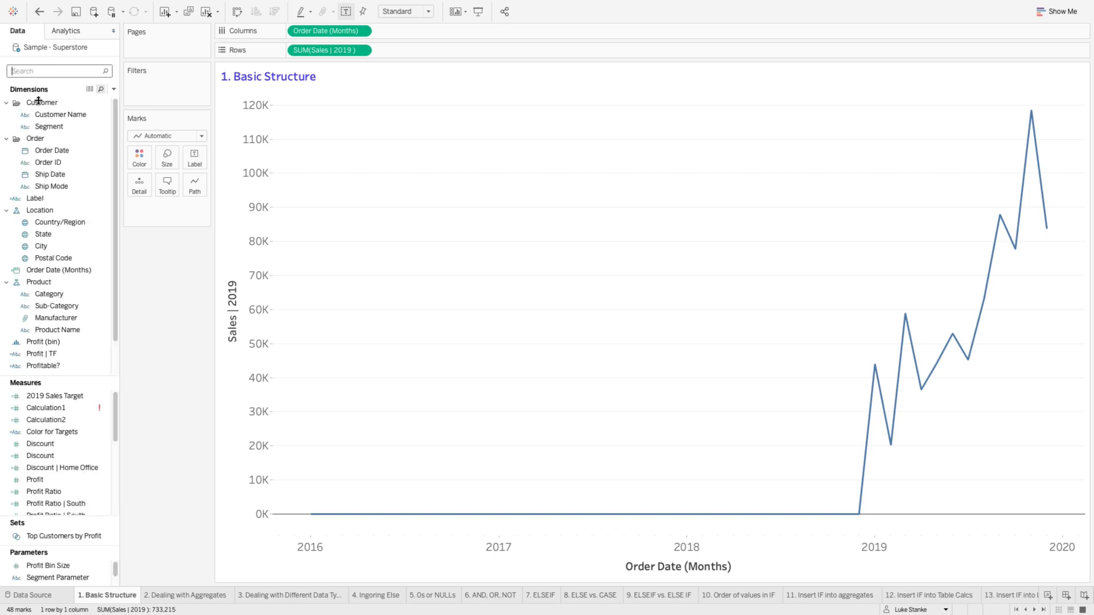
left_click_drag(43, 150, 136, 157)
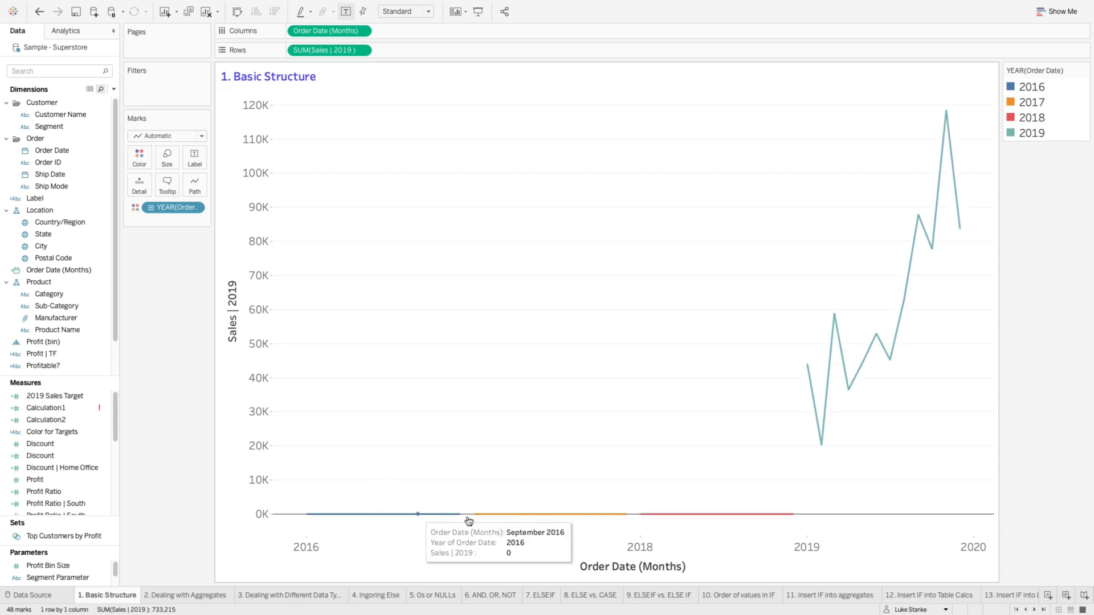
- Highlight the years 2016 through 2018 in the color legend and examine their marks on the chart
left_click(1019, 136)
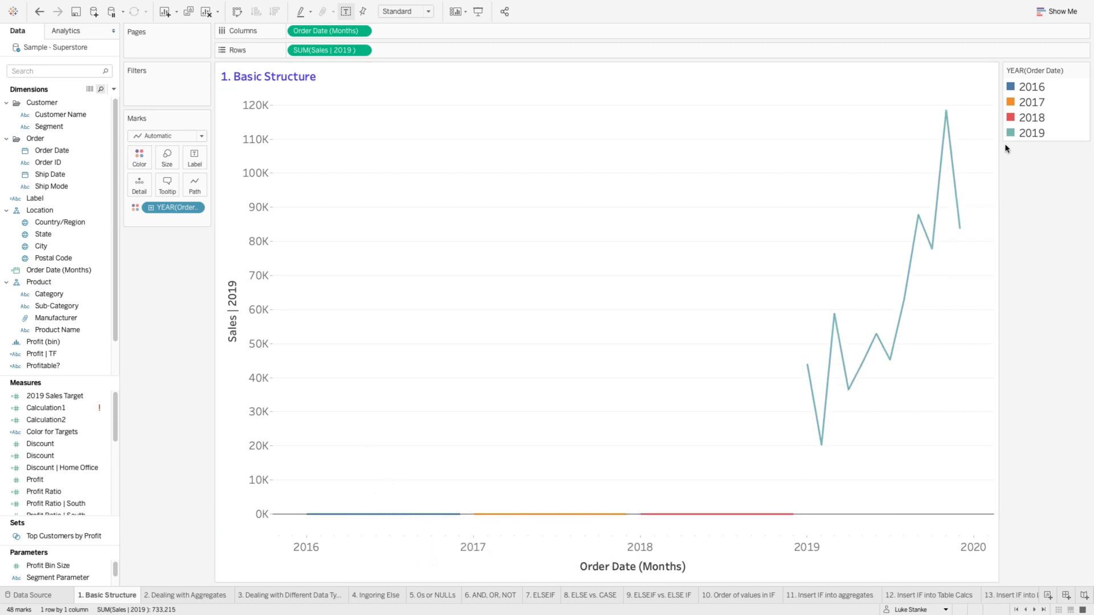
left_click(1023, 132)
left_click(1026, 117)
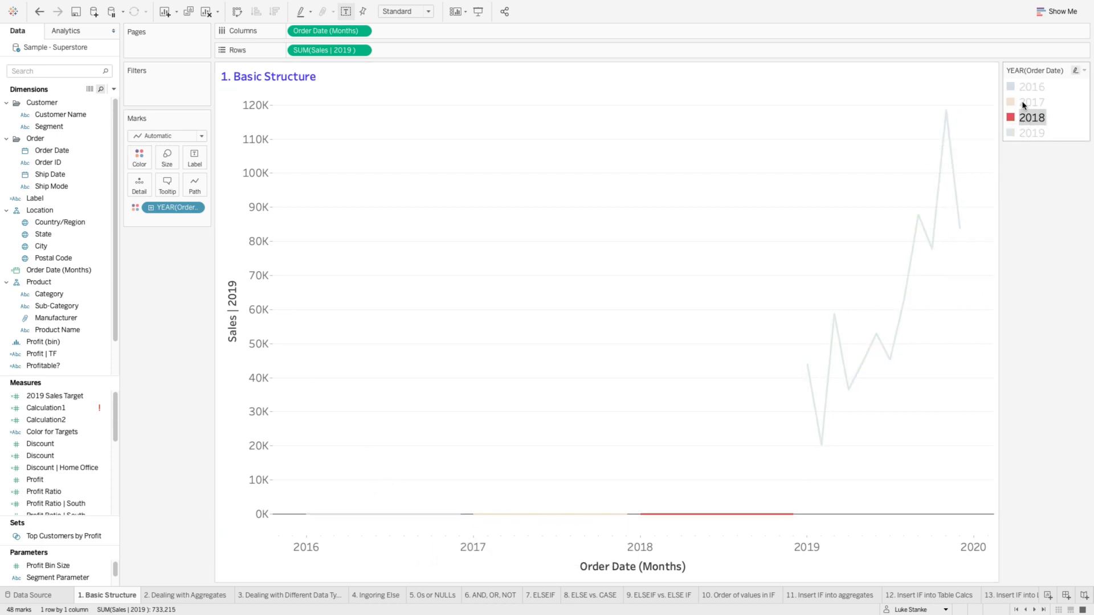
left_click(1025, 88, "shift")
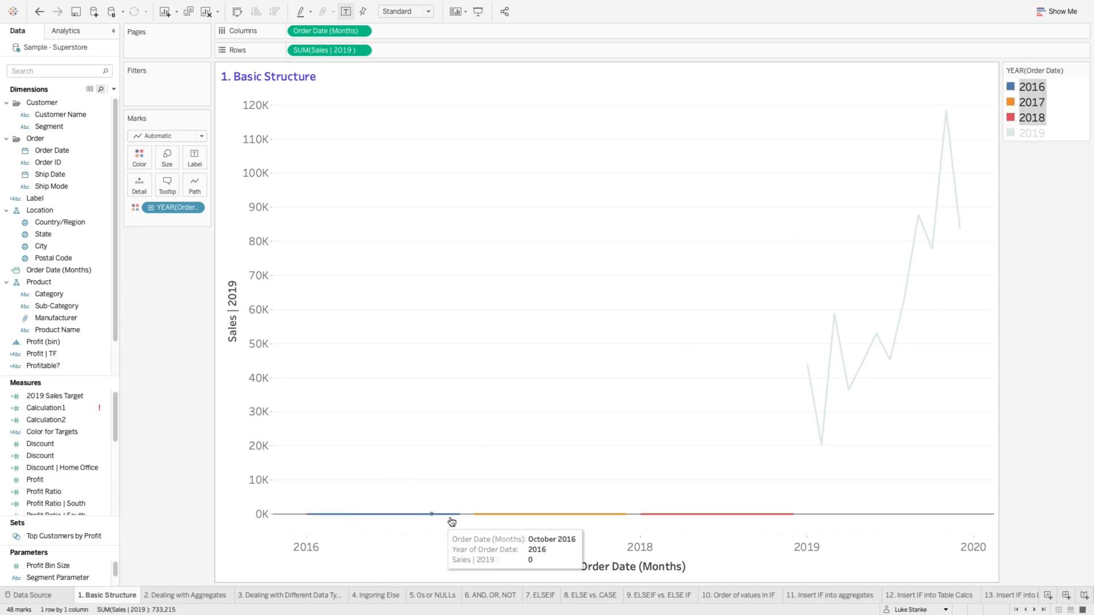
mouse_move(801, 595)
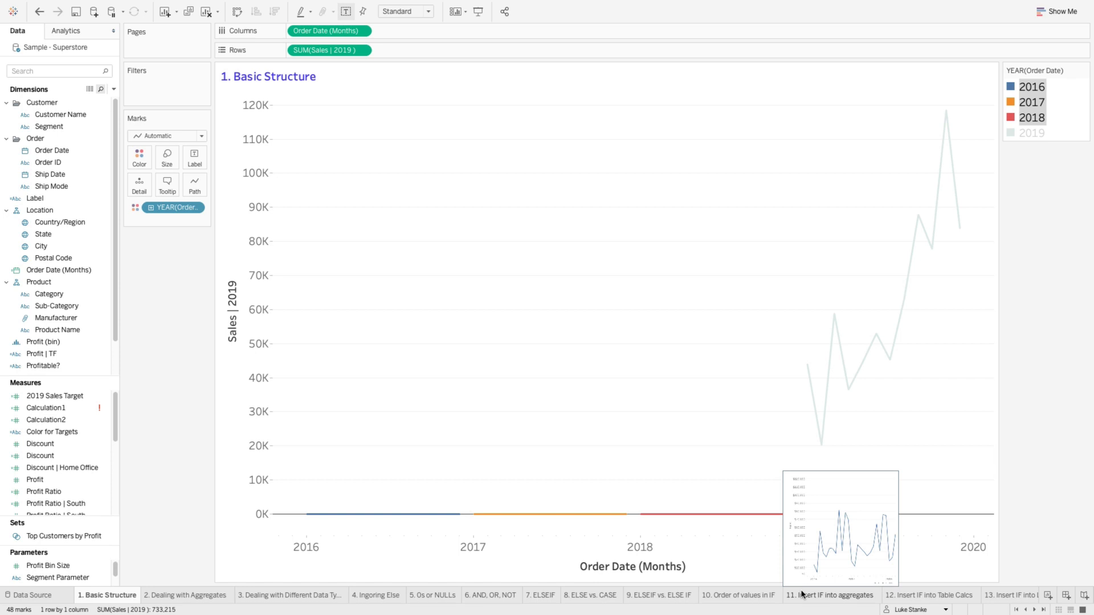
- Create a new calculated field named Profit | TF
left_click(114, 89)
left_click(111, 101)
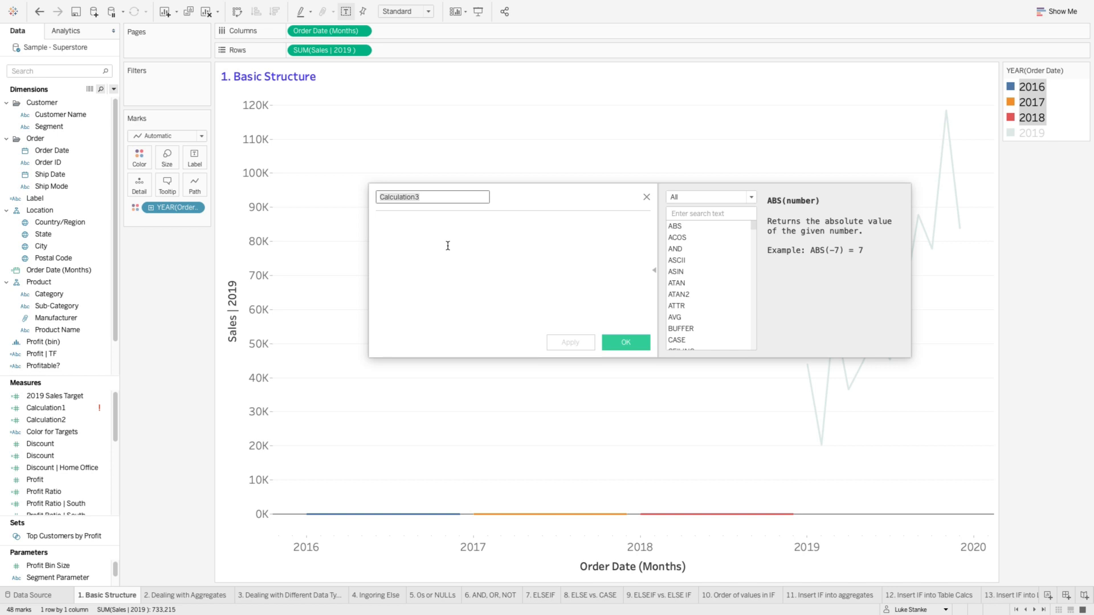
type("P")
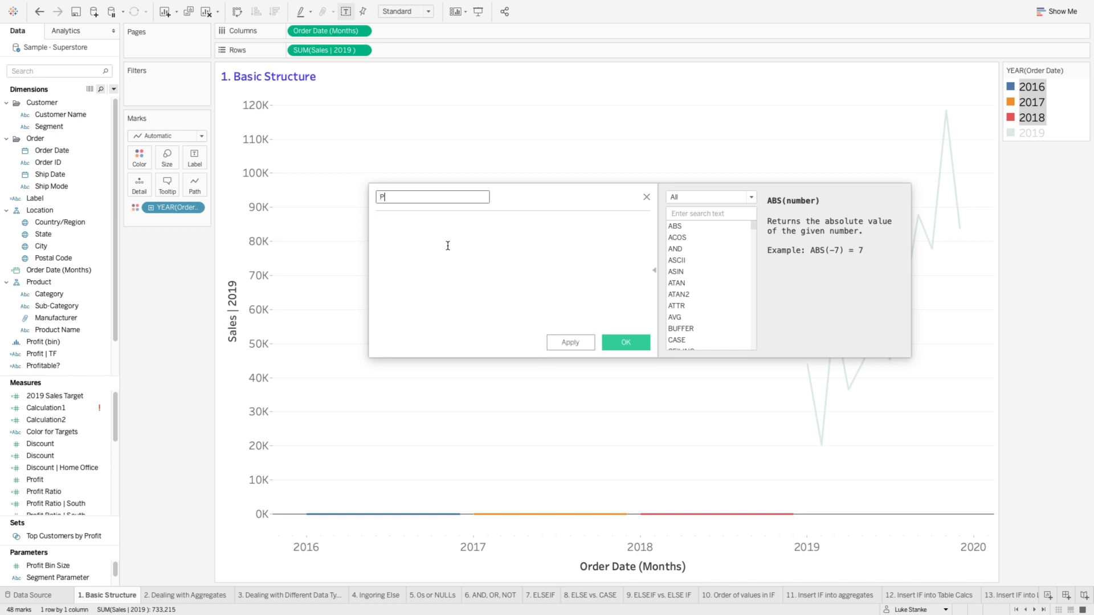
type("rofit | TF")
left_click(448, 245)
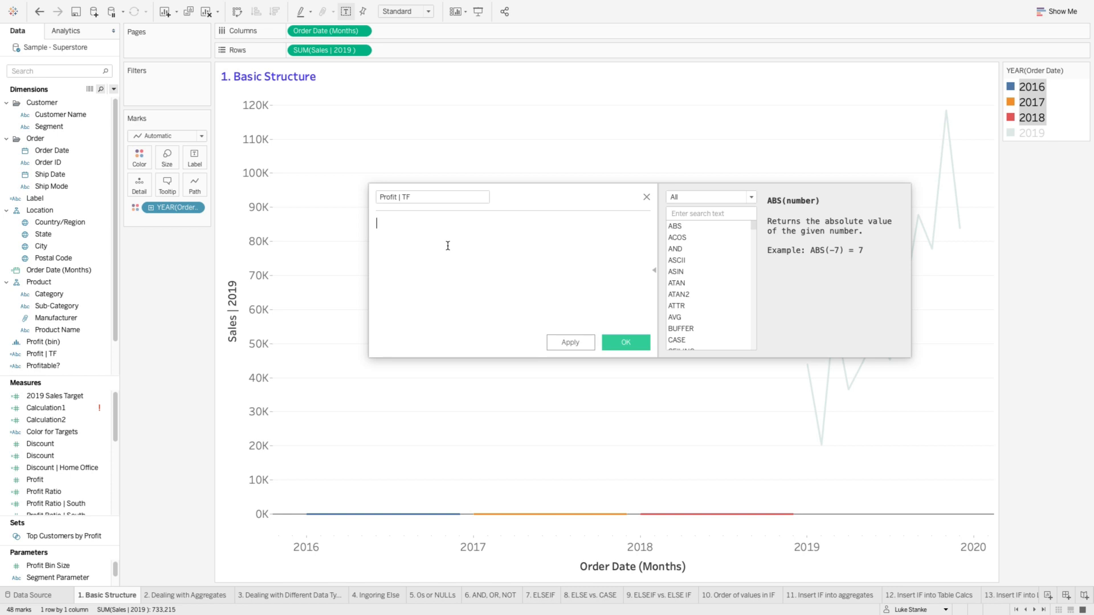
- Start the Profit | TF formula with IF [Profit] > 0 and a second line THEN "Profitable"
type("IF Prof")
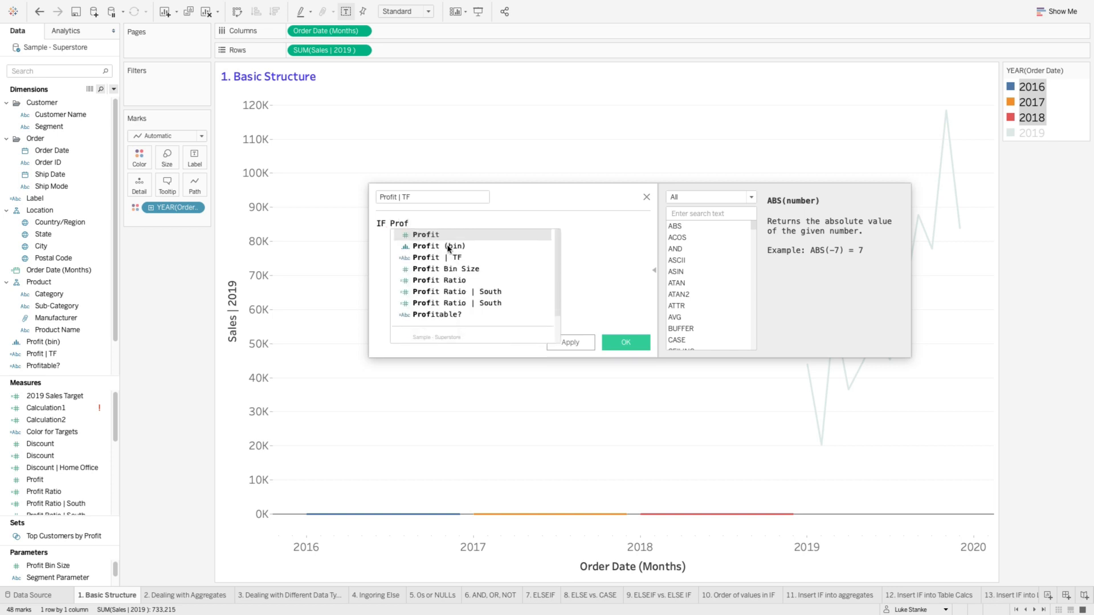
key("Return")
type(">")
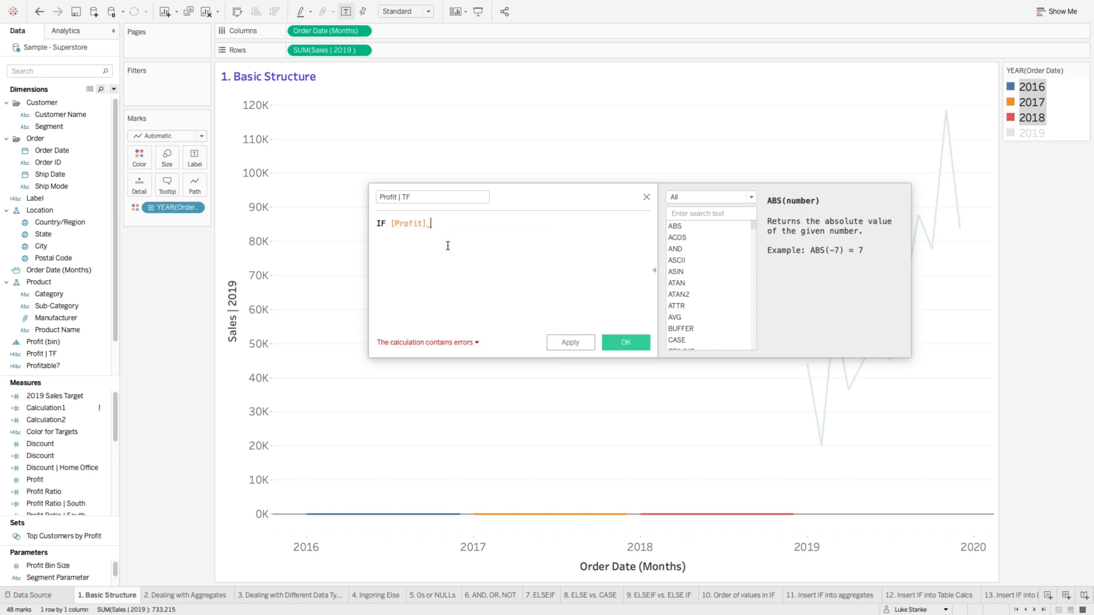
type(" 0")
key("Return")
type("THEN \"")
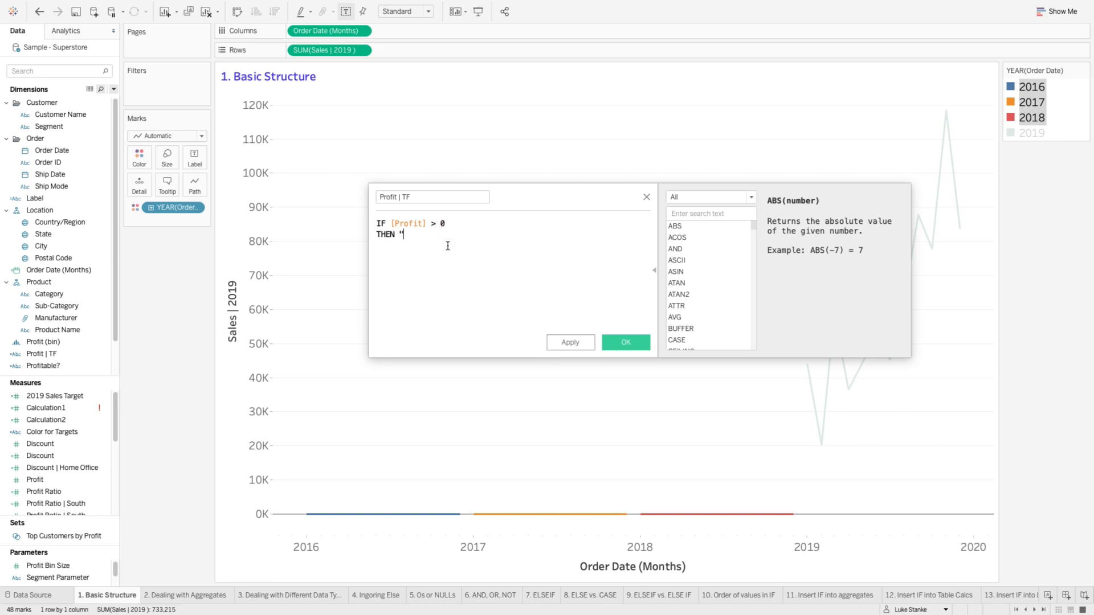
type("Profitable\"")
key("Return")
- Complete the formula with the line ELSE "Not Profitable" and a closing END
type("ELS")
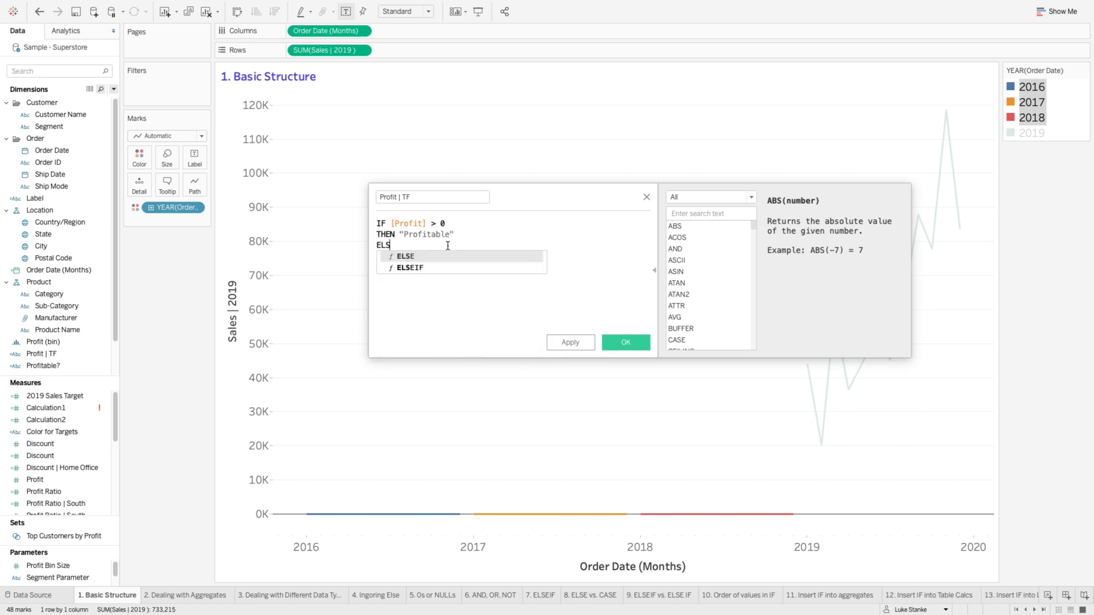
type("E \"Not Pro")
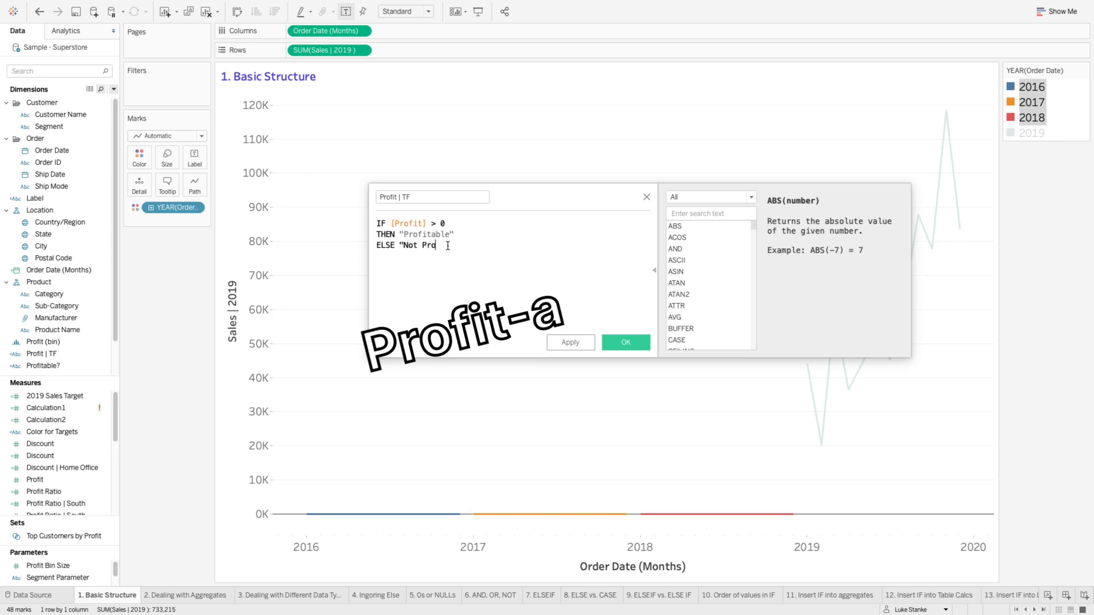
type("fit")
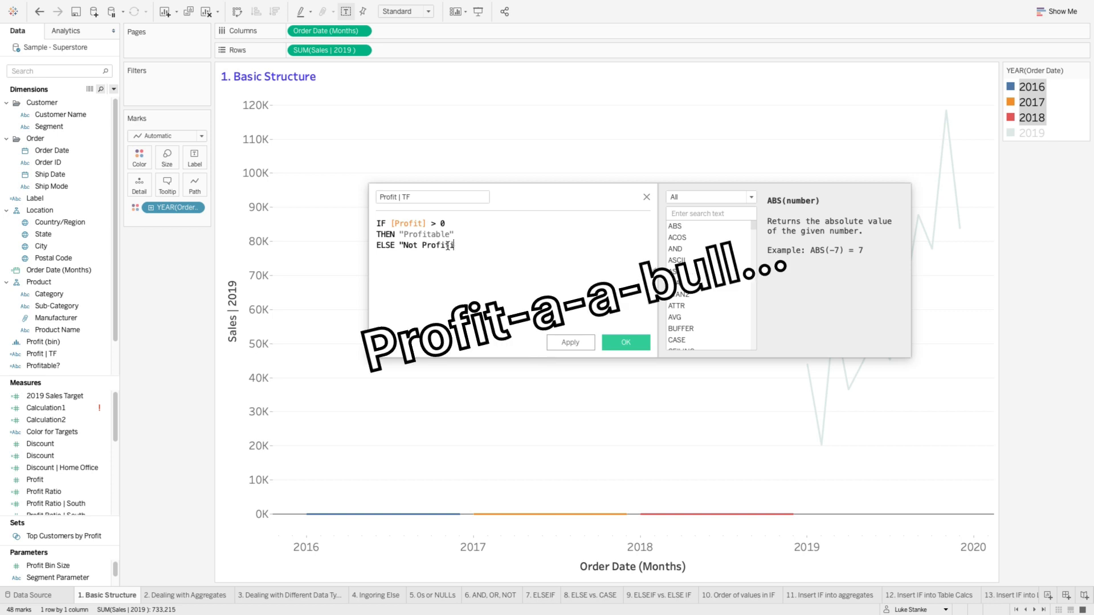
type("able\"")
key("Return")
type("END")
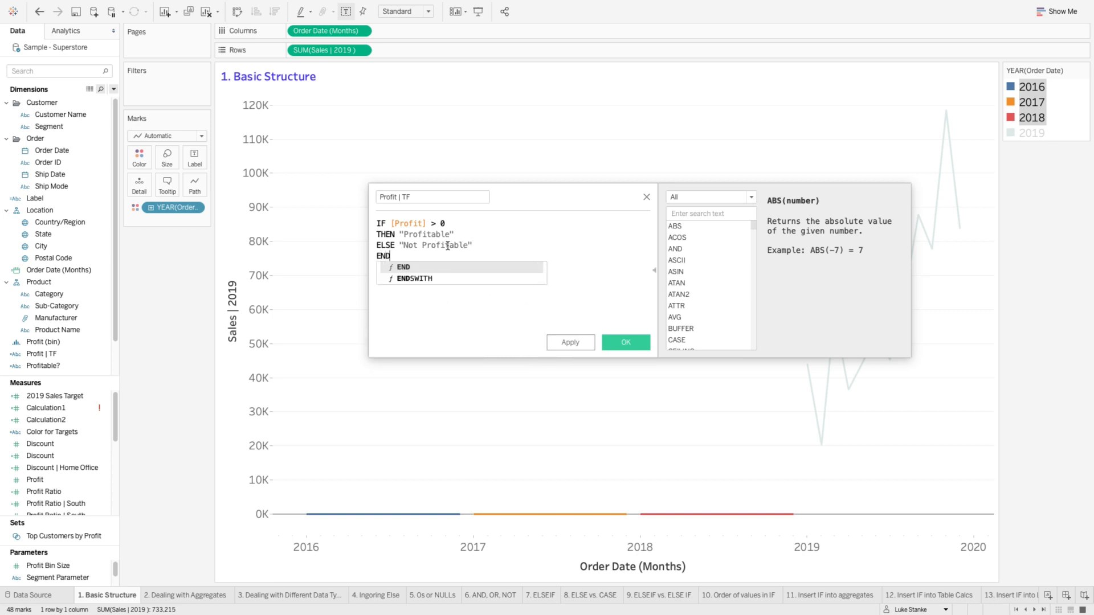
key("Escape")
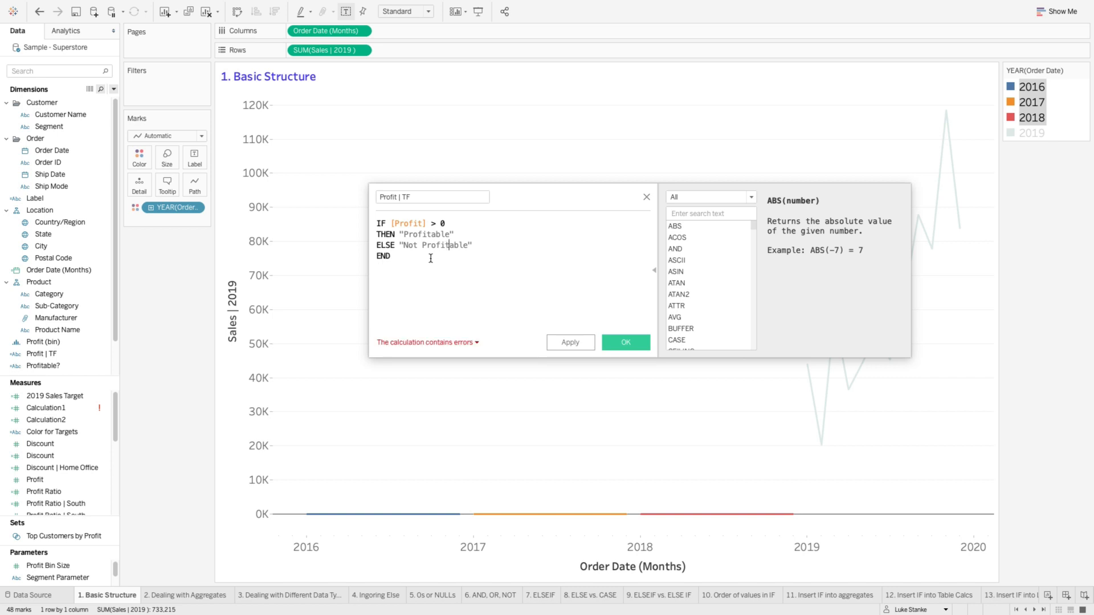
- Check the calculation's error details and remove the trailing space from the field name Profit | TF
left_click(423, 345)
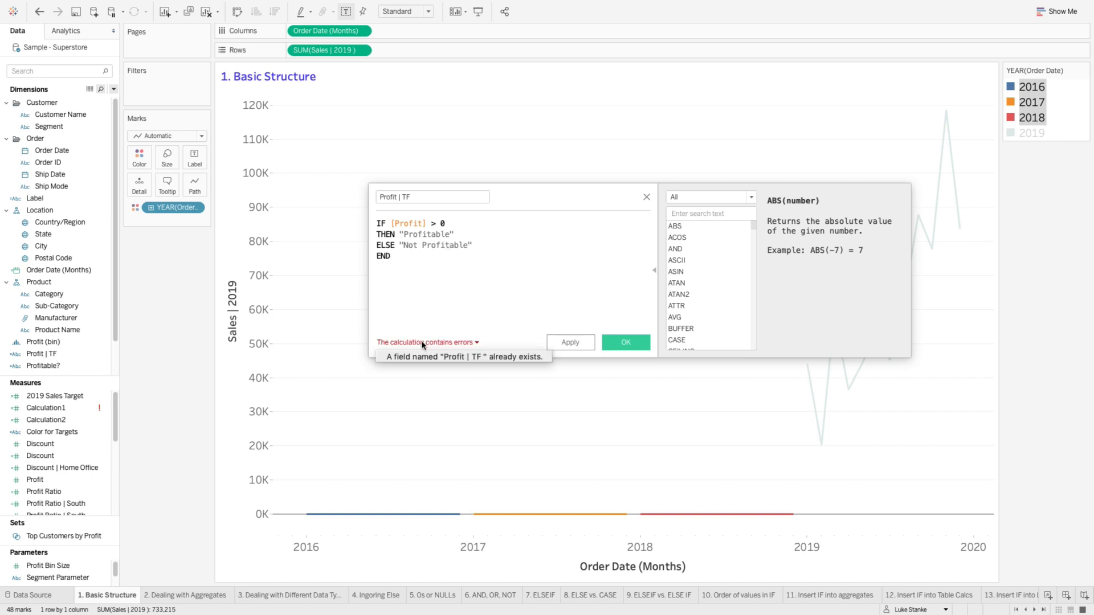
left_click(422, 197)
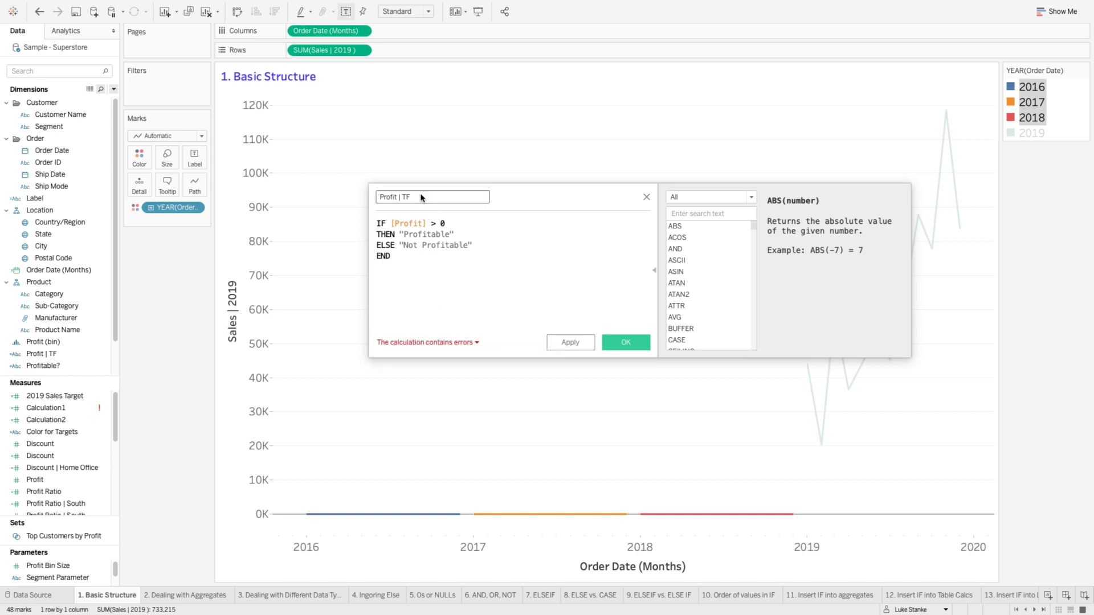
key("BackSpace")
left_click(411, 251)
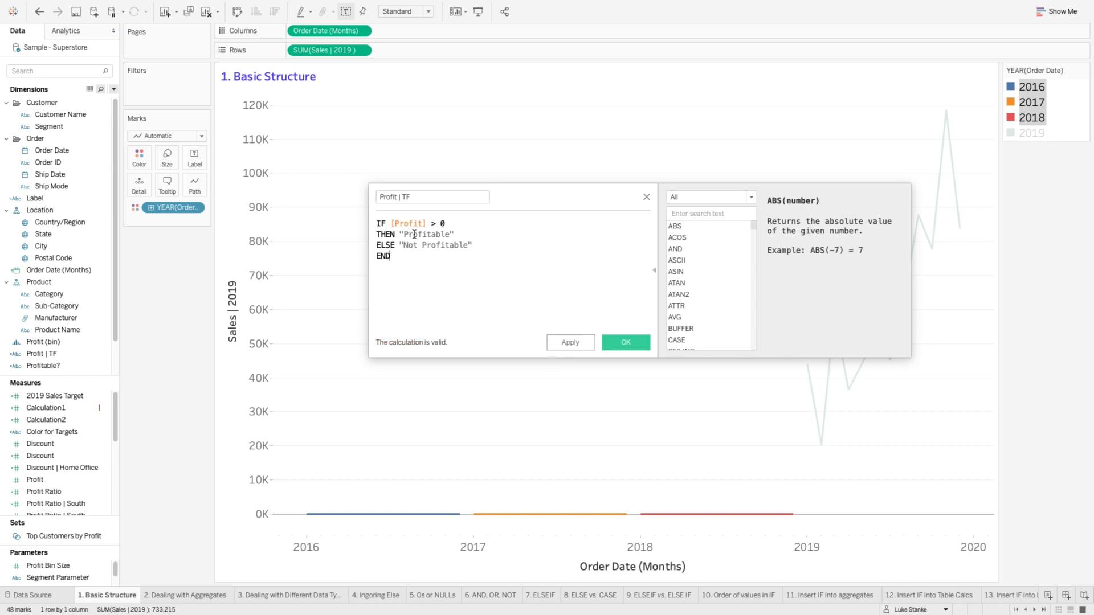
- Highlight the "Profitable" and "Not Profitable" results in the formula to compare what each branch returns
left_click_drag(401, 235, 456, 235)
left_click(456, 235)
left_click_drag(456, 235, 490, 244)
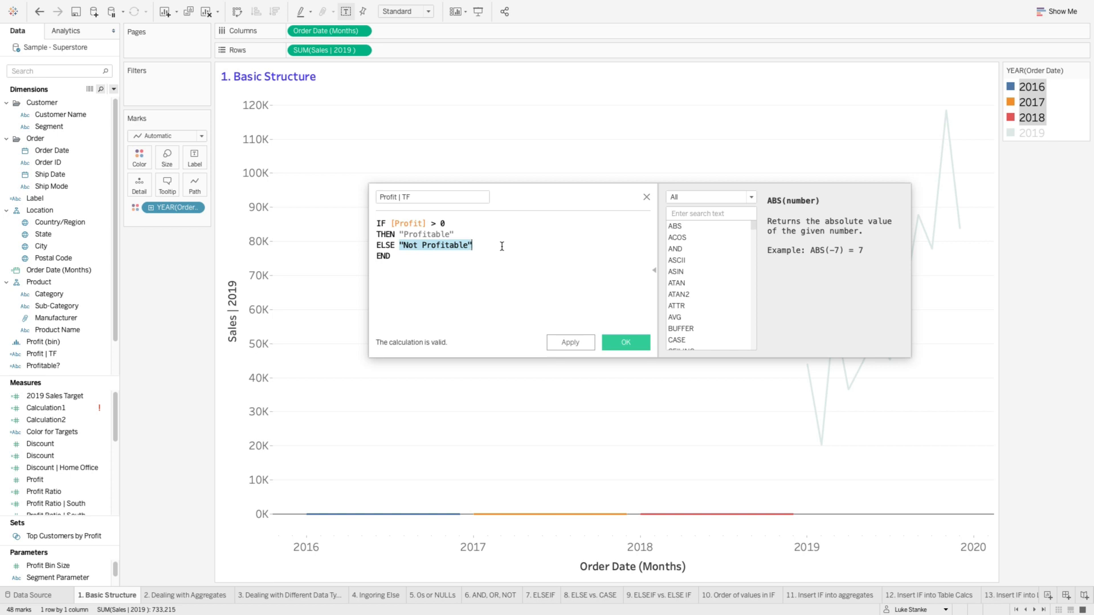
left_click(501, 246)
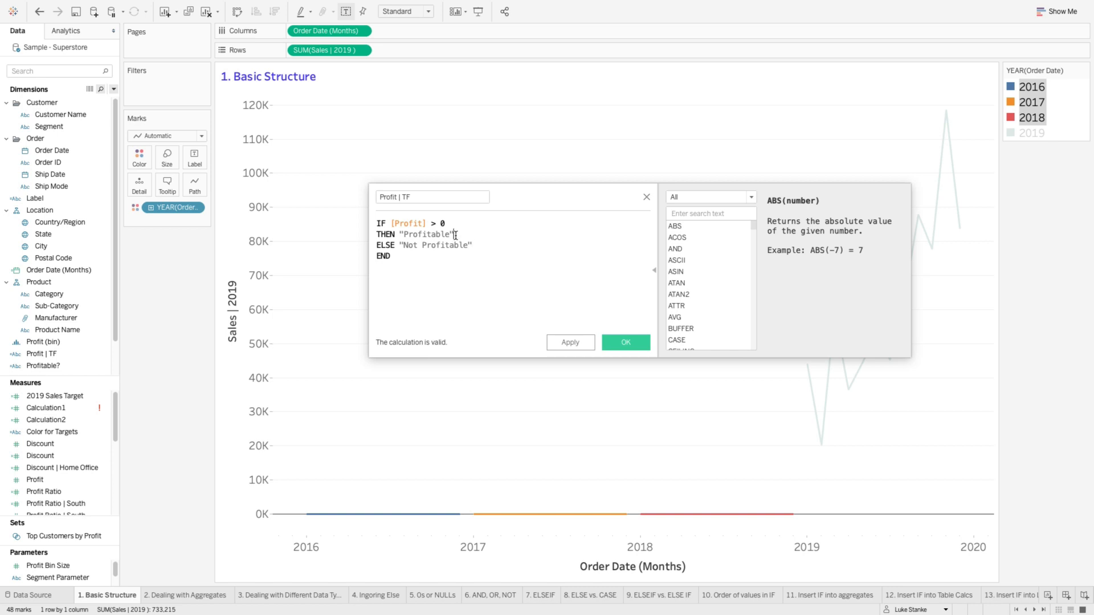
left_click_drag(455, 234, 398, 235)
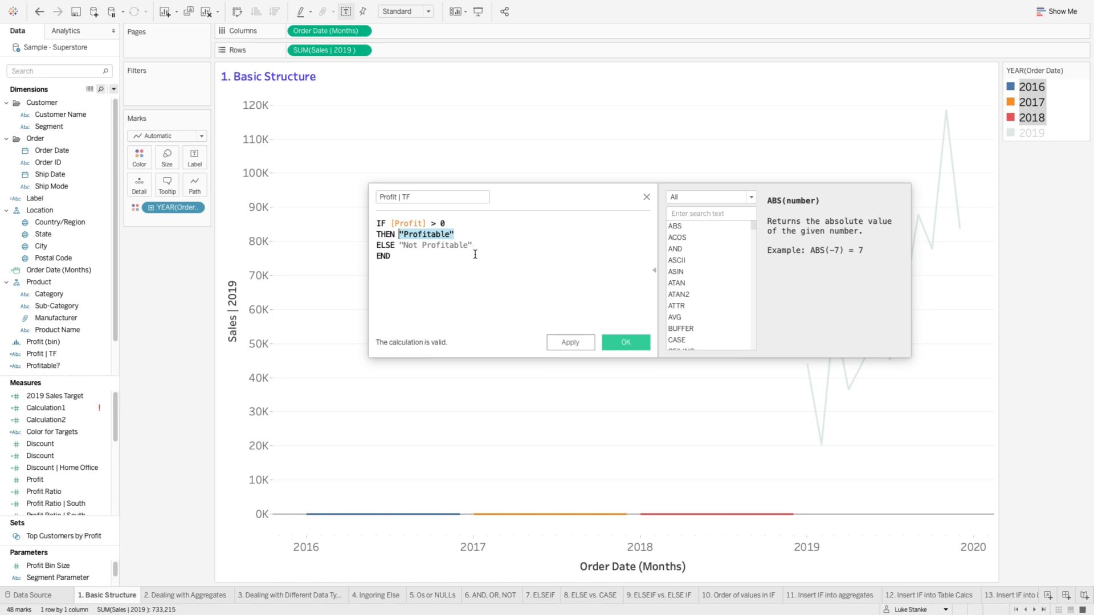
- Save the calculated field and color the sales lines by Profit | TF instead of the order year
left_click(610, 348)
left_click_drag(67, 367, 145, 160)
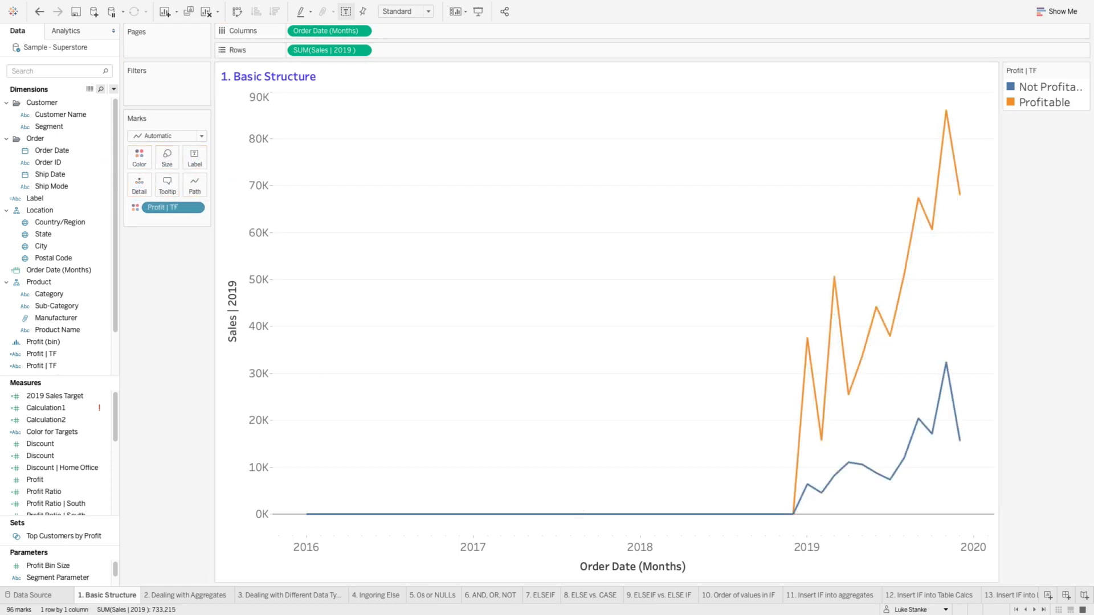
- Highlight Profitable and Not Profitable one at a time in the color legend to examine their lines, and clear the highlight
left_click(1032, 105)
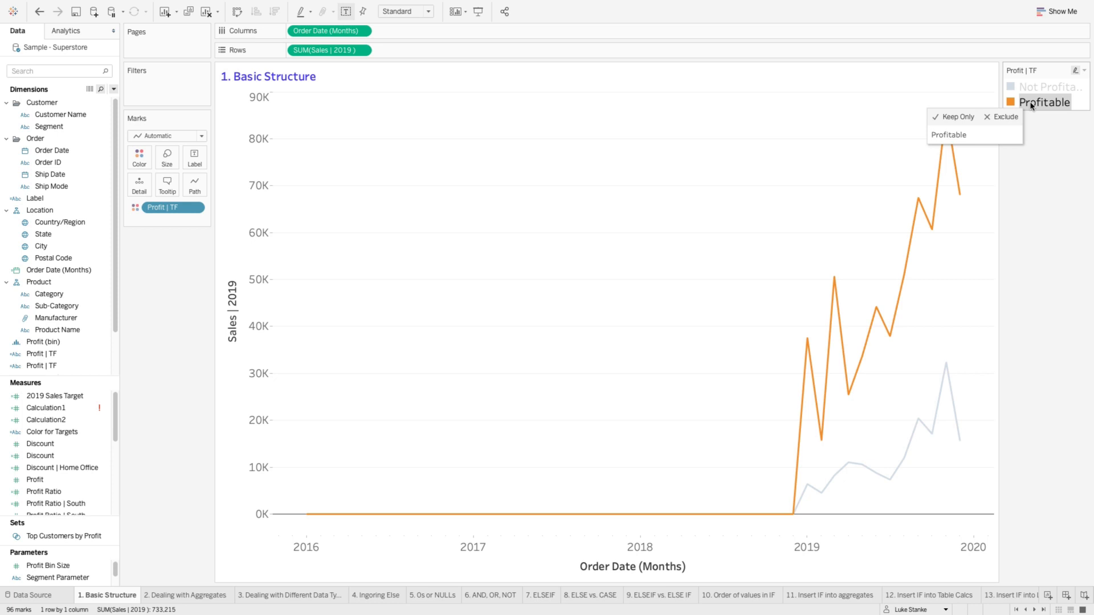
left_click(1034, 92)
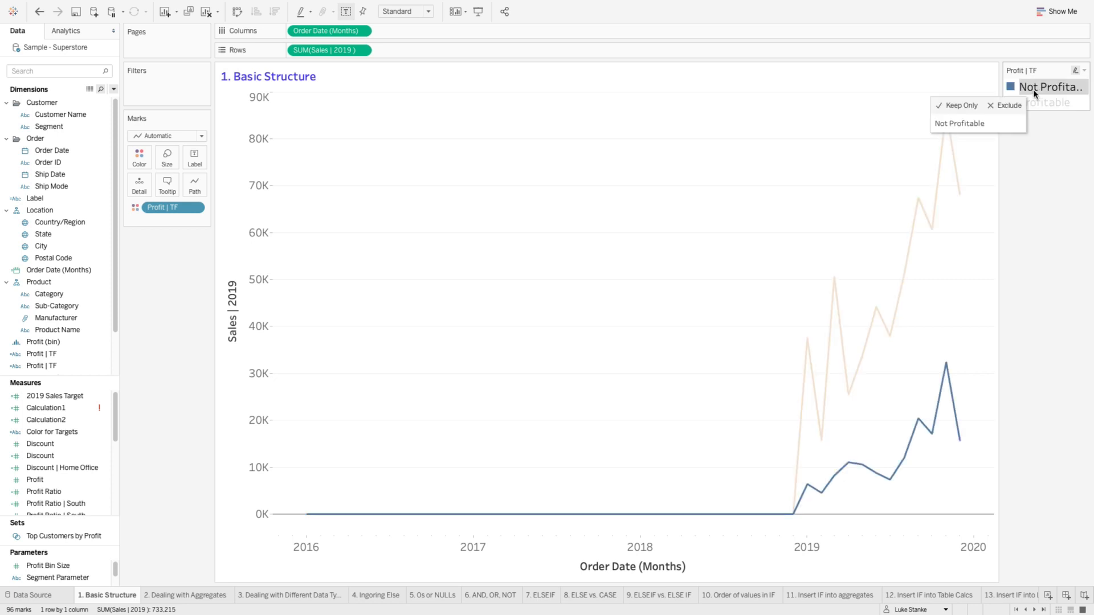
left_click(1035, 92)
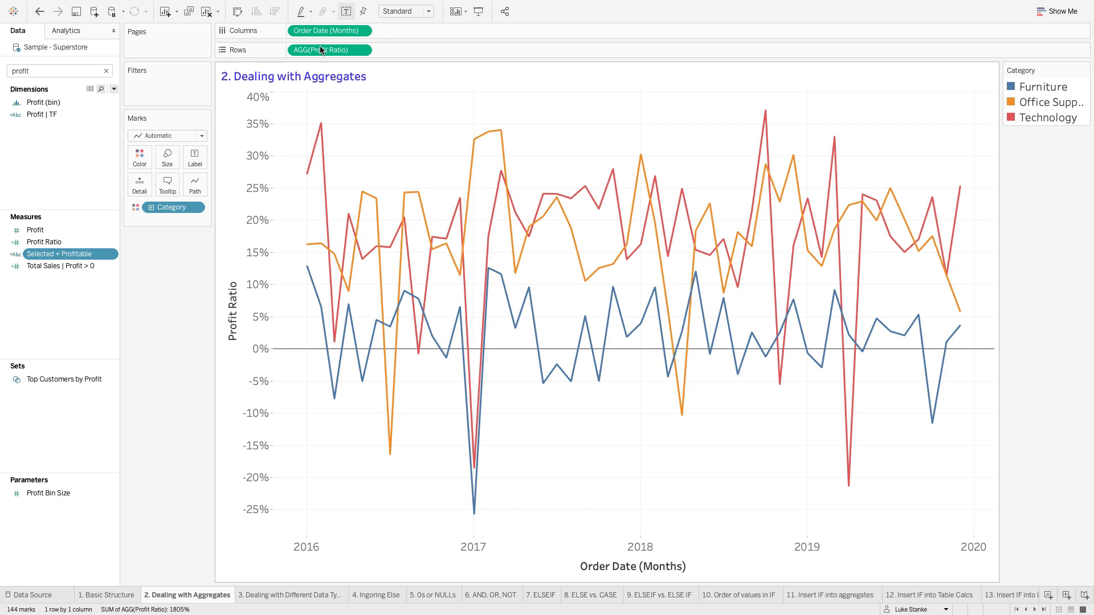
- Open the Profit Ratio calculation, examine how [Profit] is aggregated in its formula, and close it without changes
left_click(38, 242)
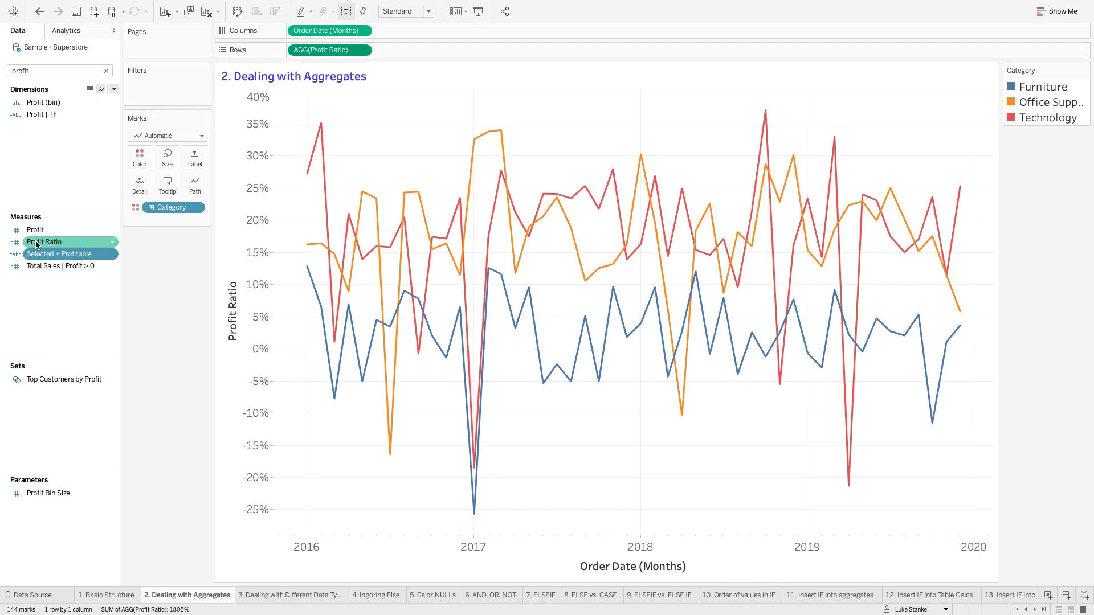
right_click(37, 243)
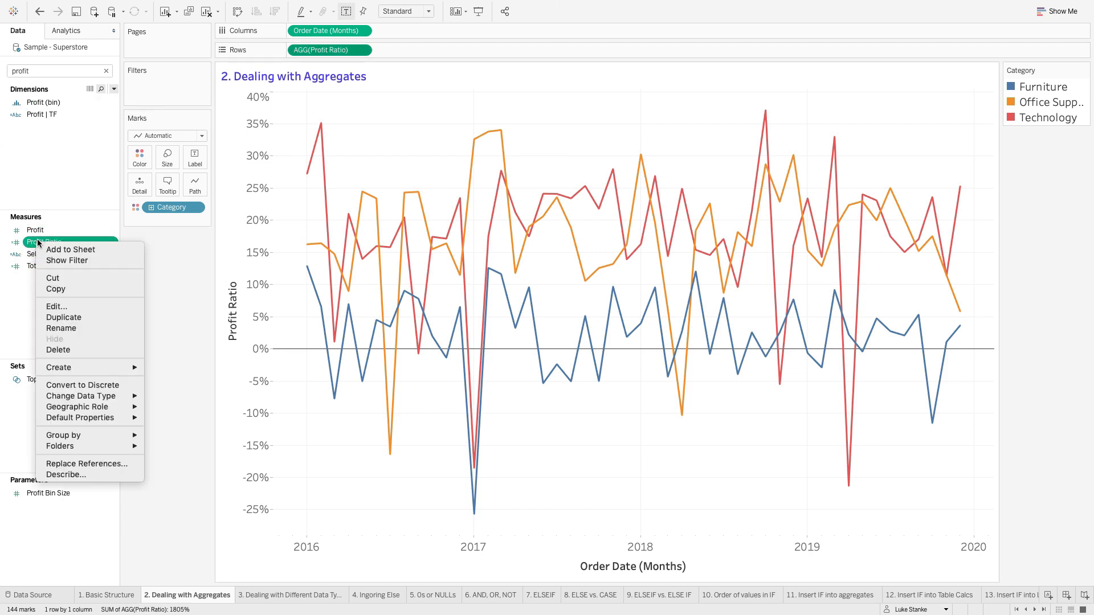
left_click(52, 308)
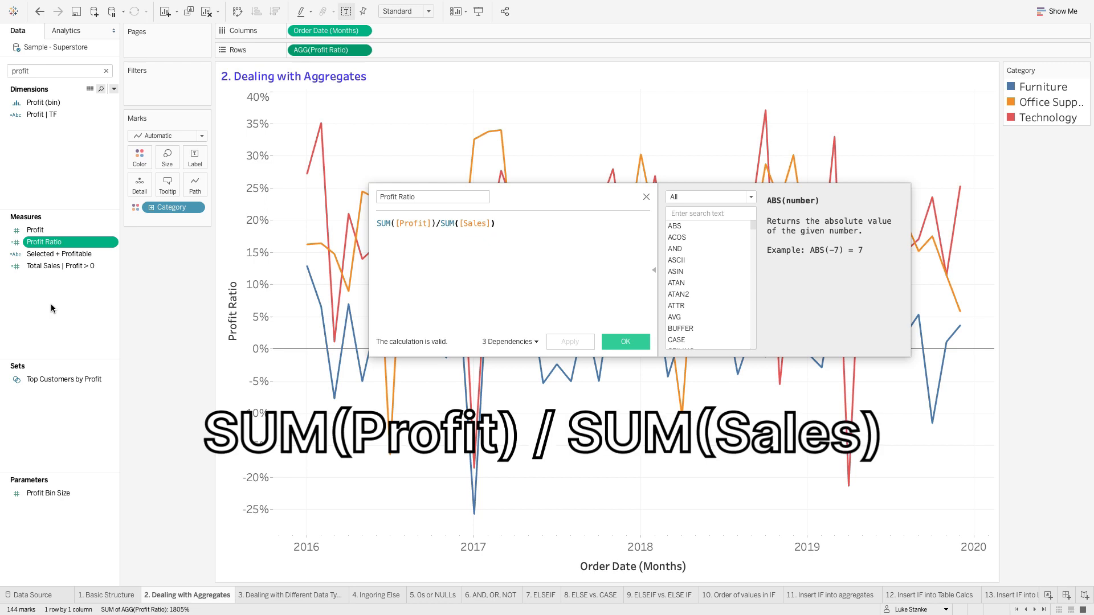
double_click(401, 222)
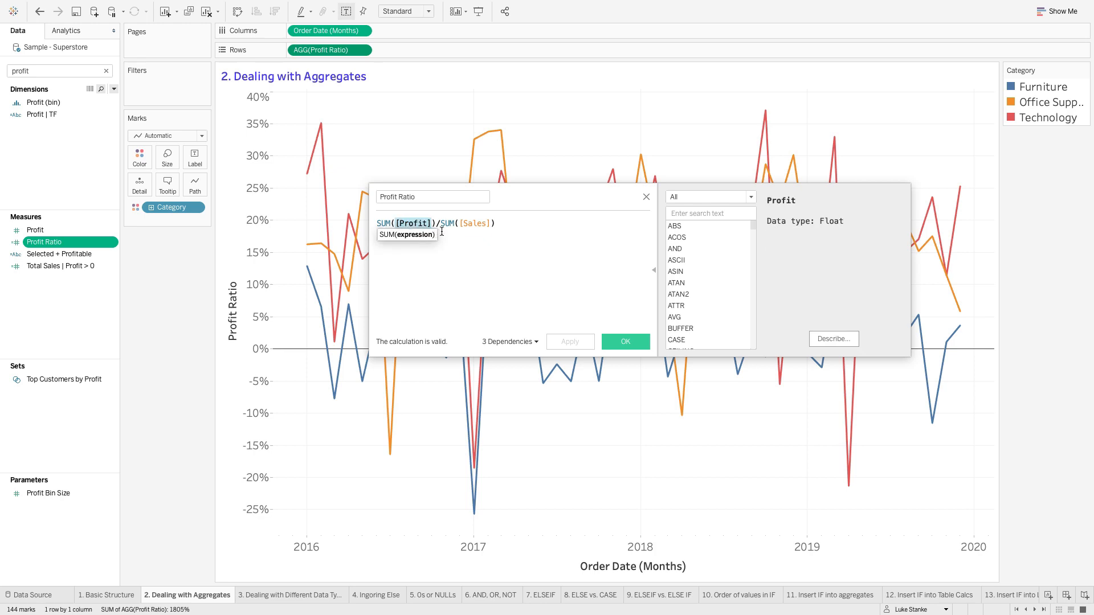
left_click(646, 196)
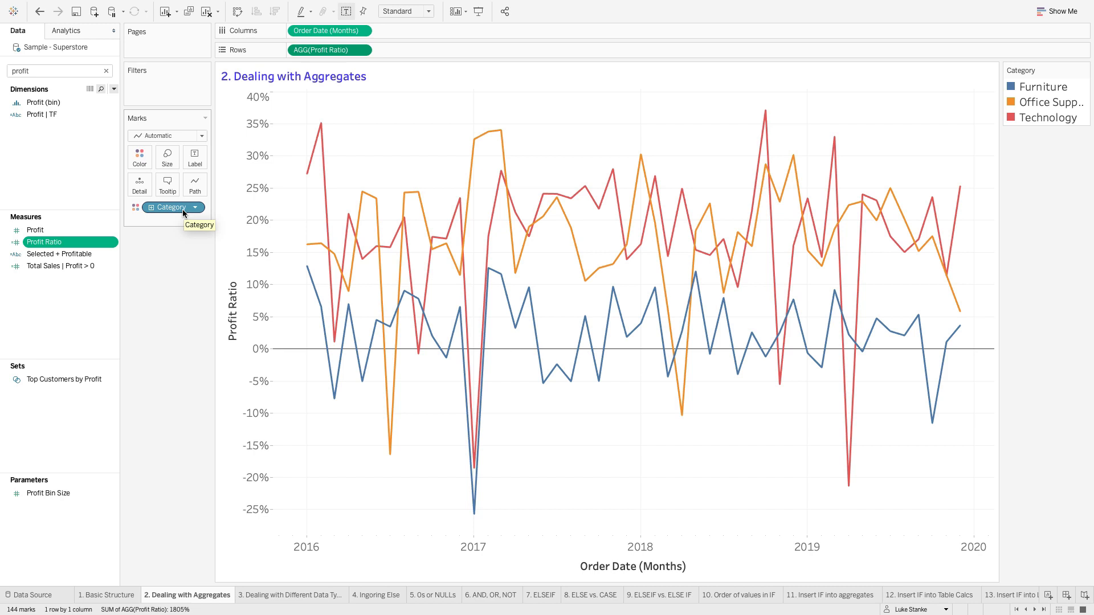
- Create a new calculated field named Profit Ratio | Furniture
left_click(113, 91)
left_click(112, 100)
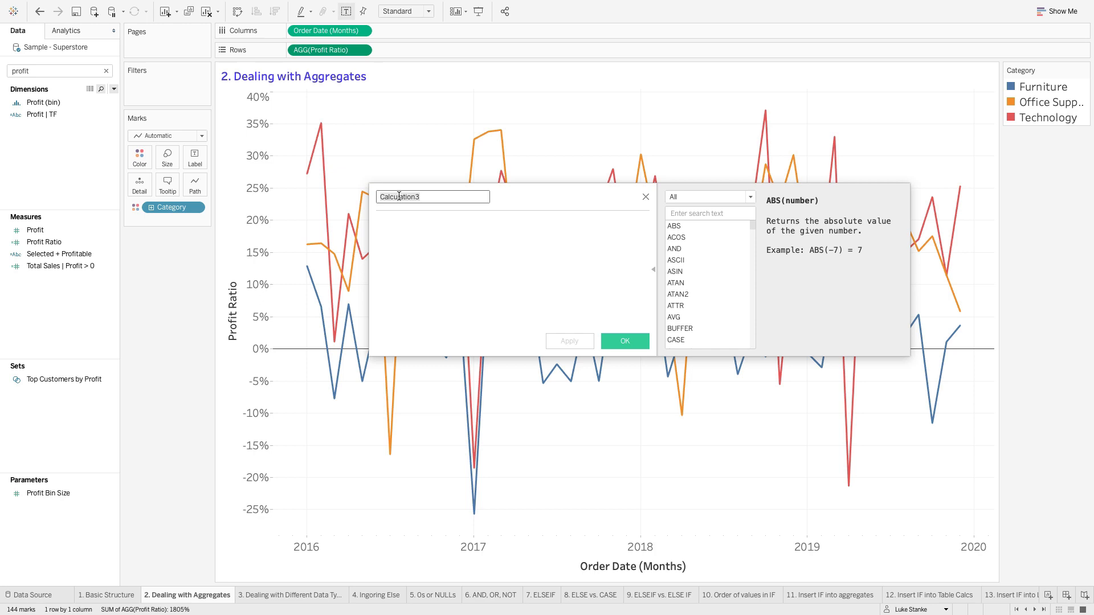
type("Profit Ration | Cat")
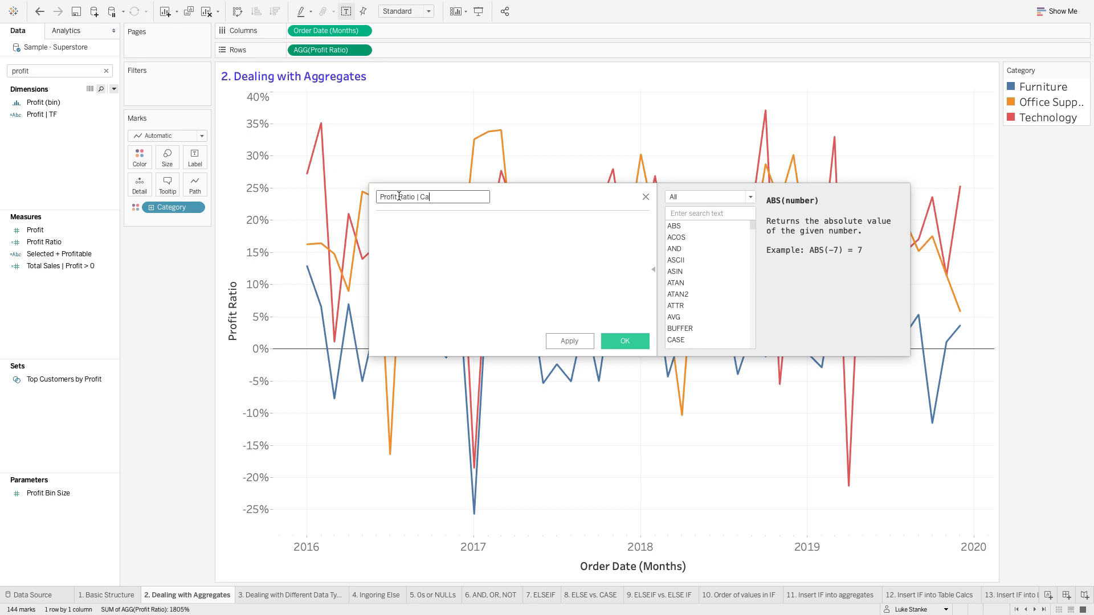
key("BackSpace")
key("BackSpace")
type("Furniture")
key("Tab")
- Start the formula with IF [Category] = "Furniture" and a second line THEN [Profit Ratio]
type("IF")
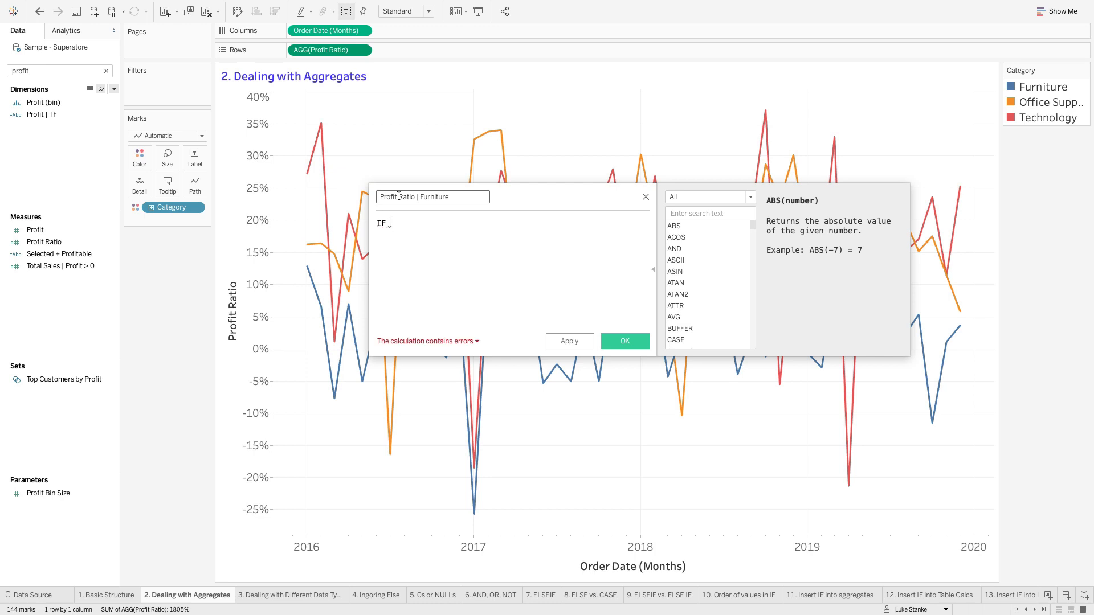
type("[Category] = \"F")
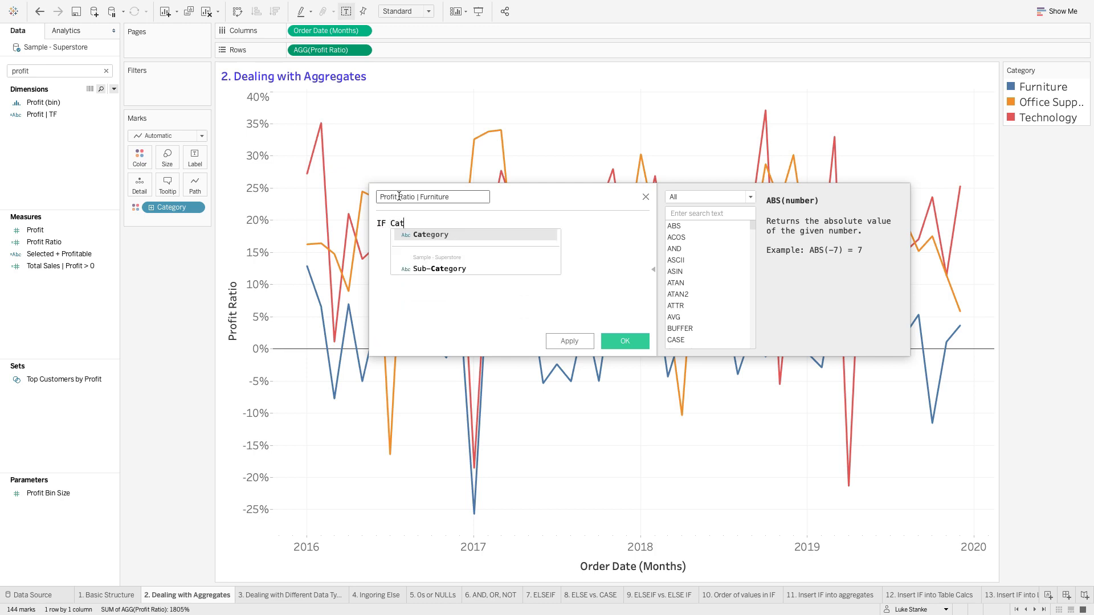
type("urn")
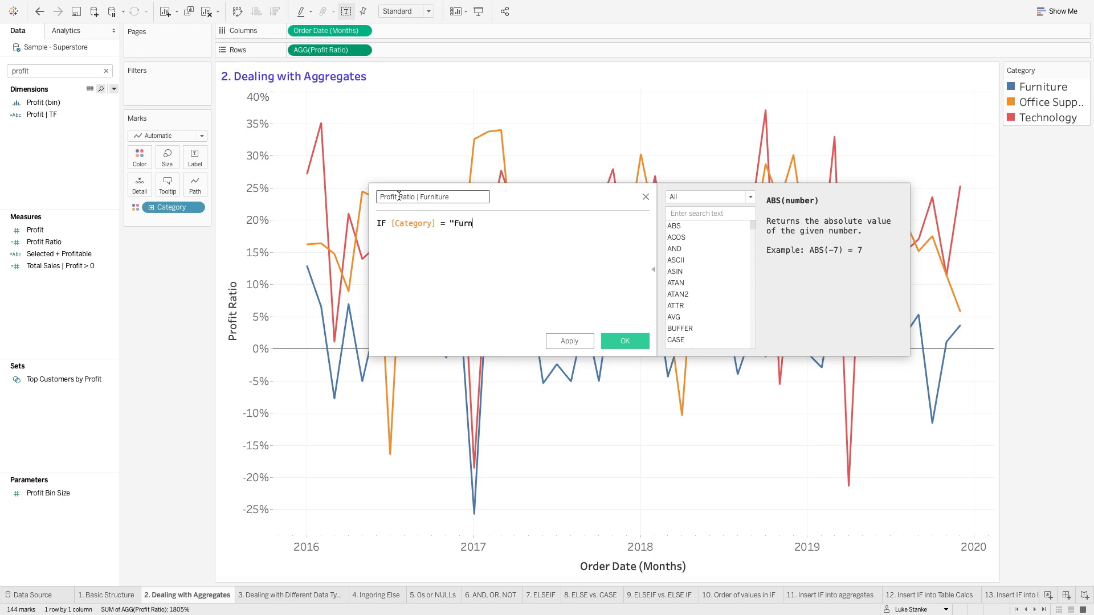
type("iture\" THEN Pro")
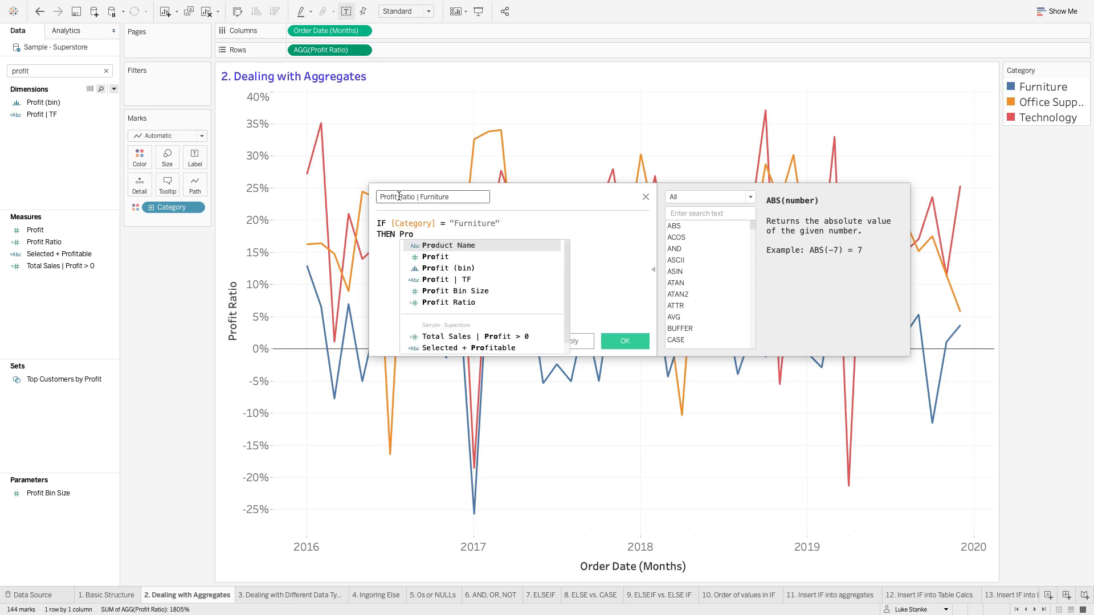
key("Down")
key("Down")
key("Down")
key("Down")
key("Down")
key("Return")
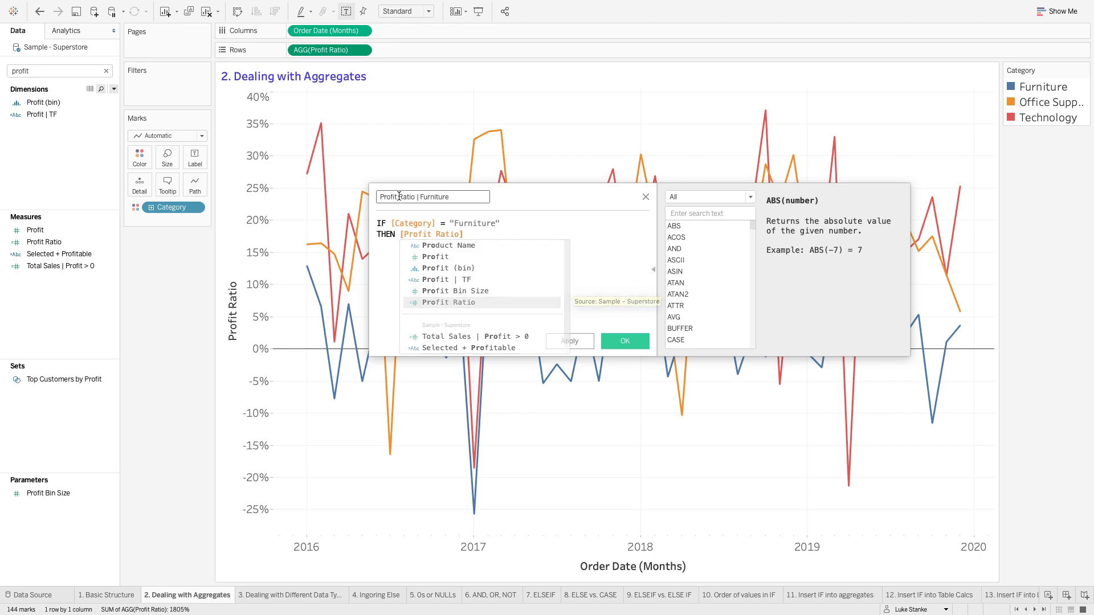
- Complete the formula with the lines ELSE 0 and END, and review the calculation's error details
key("Return")
type("ELS")
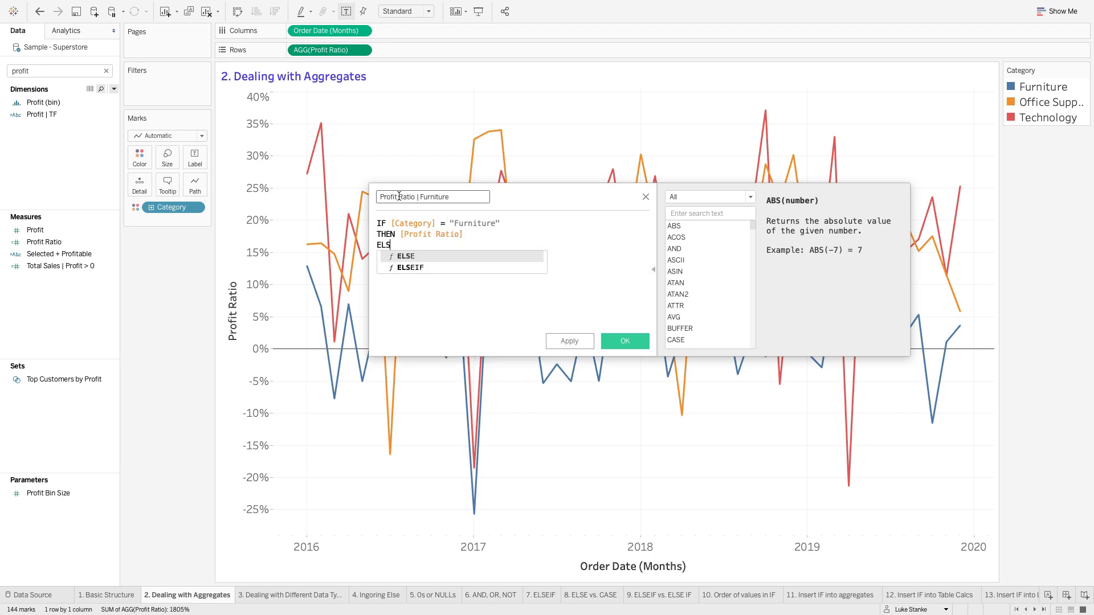
type("E 0 ")
type("END")
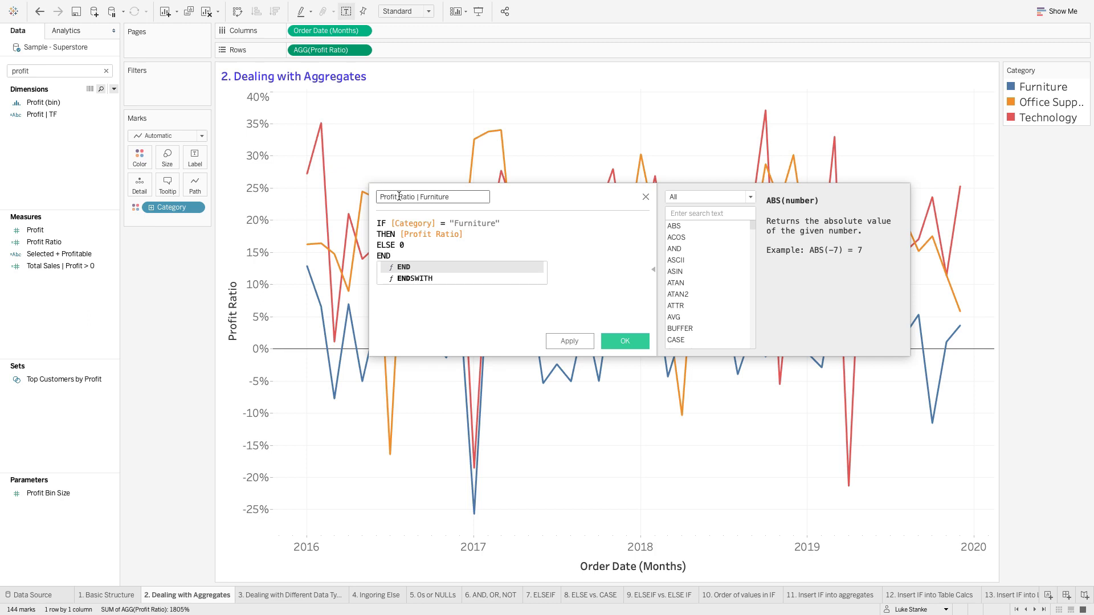
key("Escape")
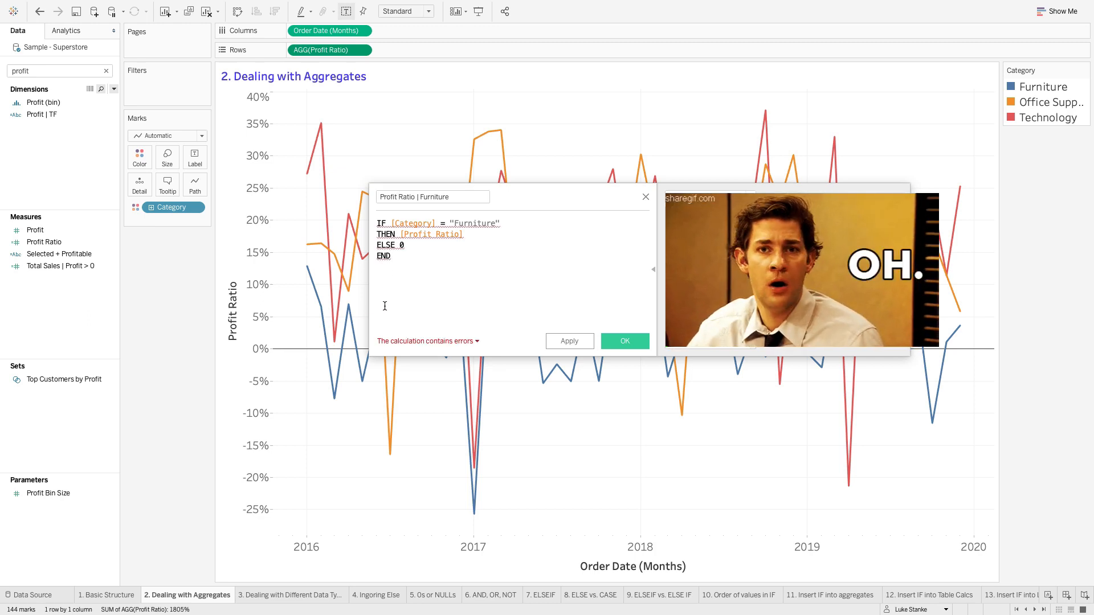
left_click(406, 342)
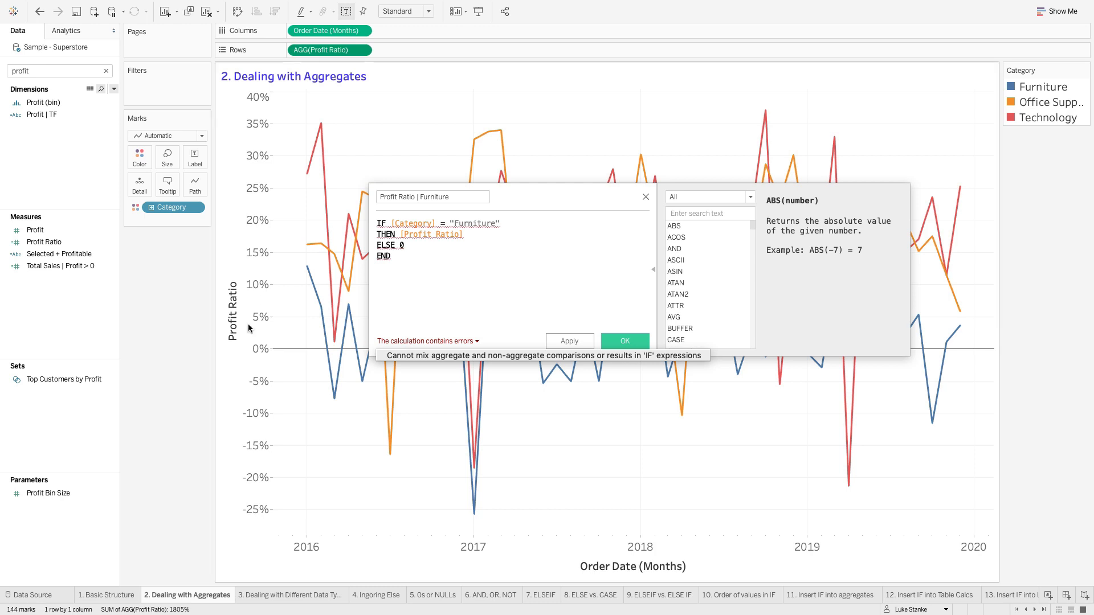
left_click(412, 227)
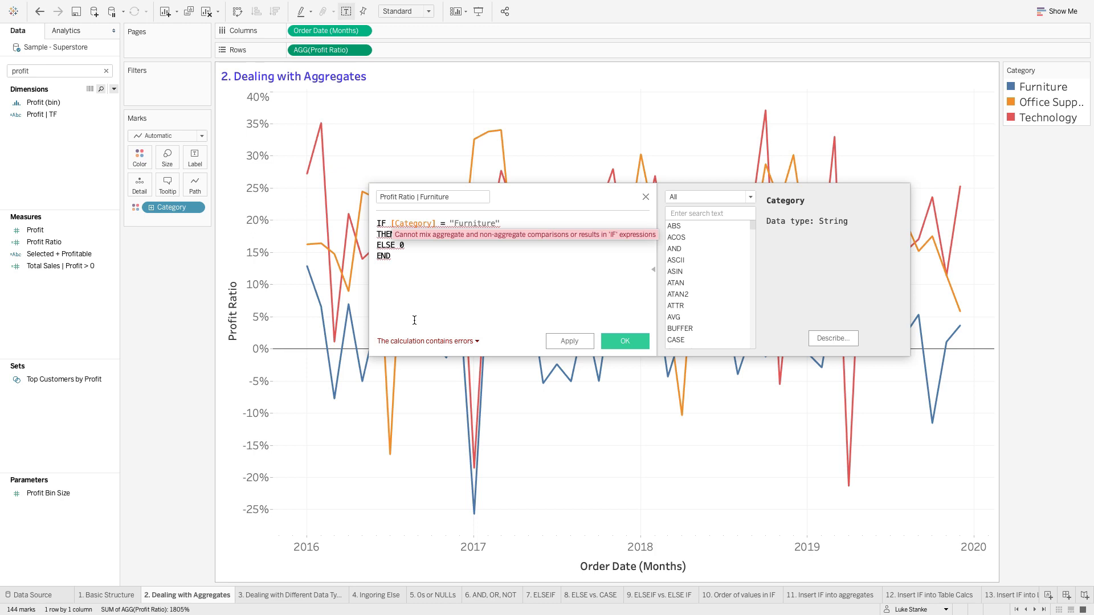
- Try replacing [Profit Ratio] in the THEN line with 1 and with the non-aggregated field [Sales]
left_click(411, 238)
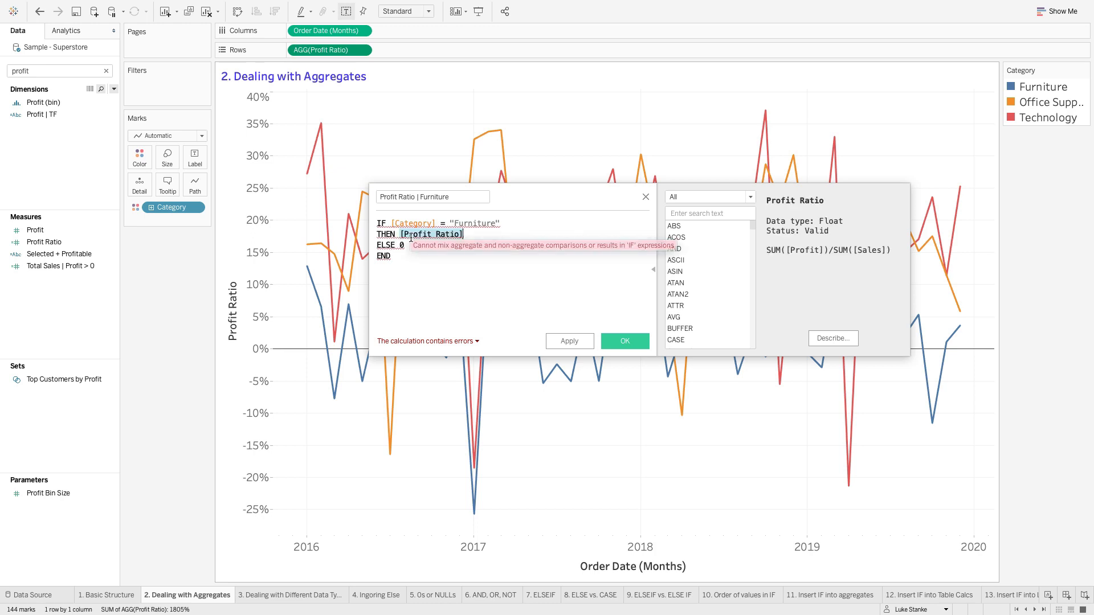
type("1")
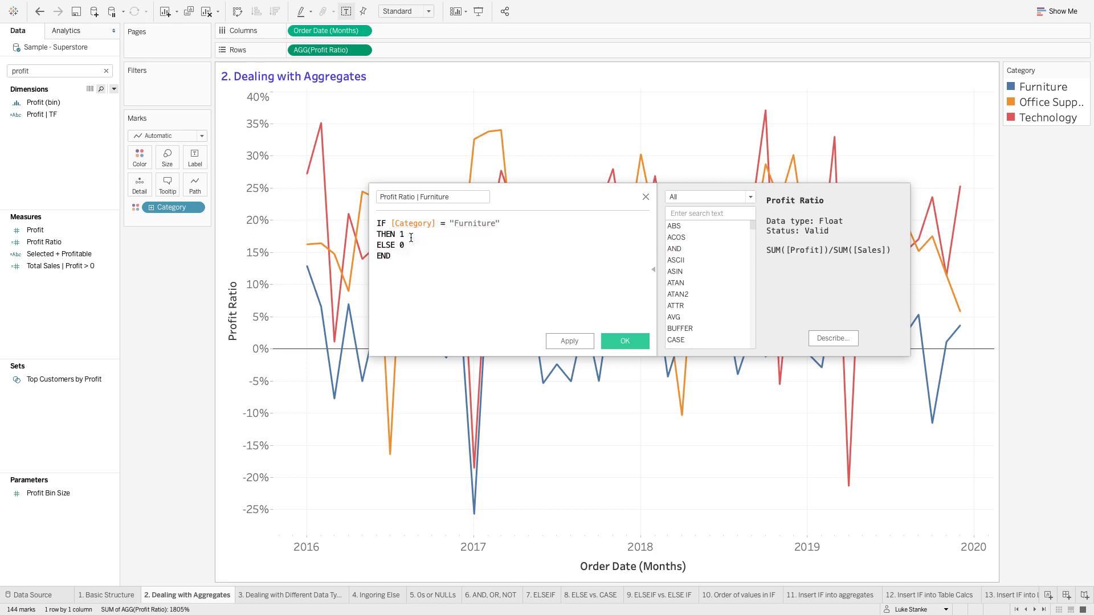
key("BackSpace")
type("Sales")
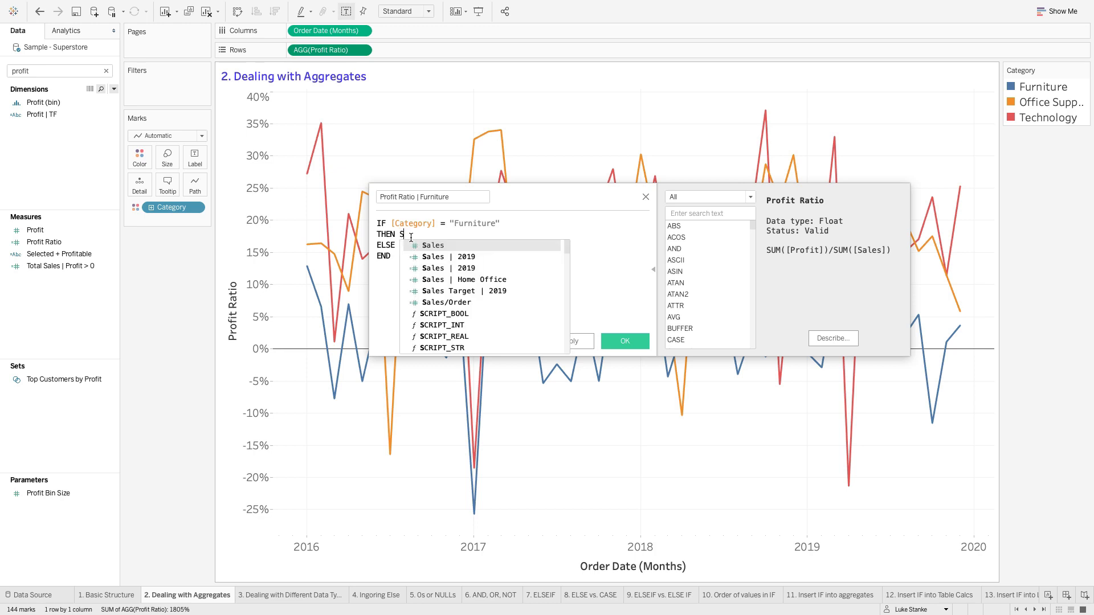
key("Return")
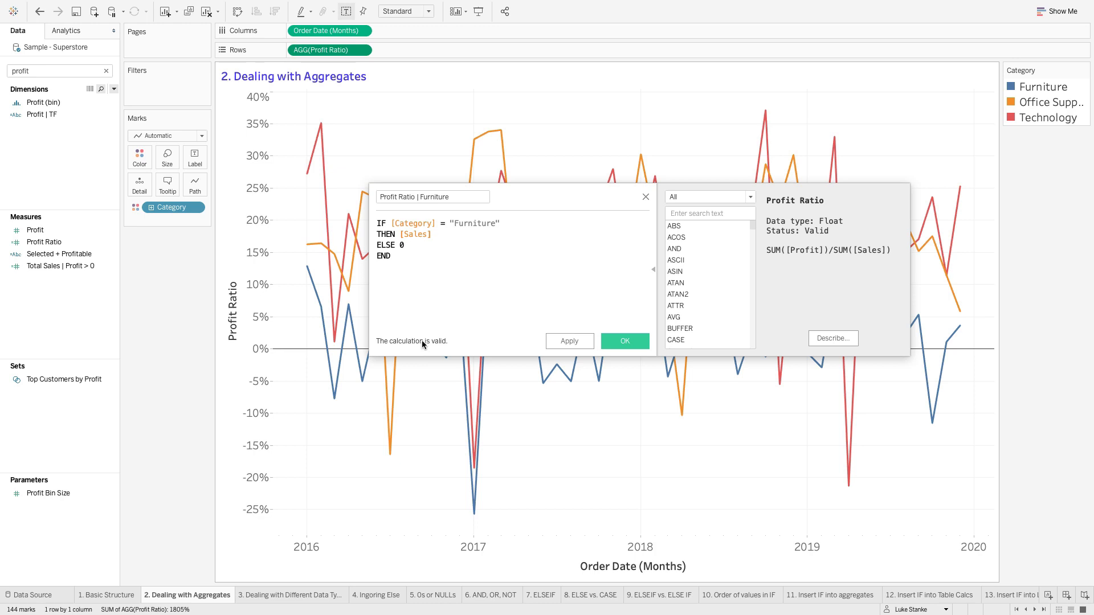
- Put [Profit Ratio] back in the THEN line in place of [Sales]
double_click(415, 232)
type("Pr")
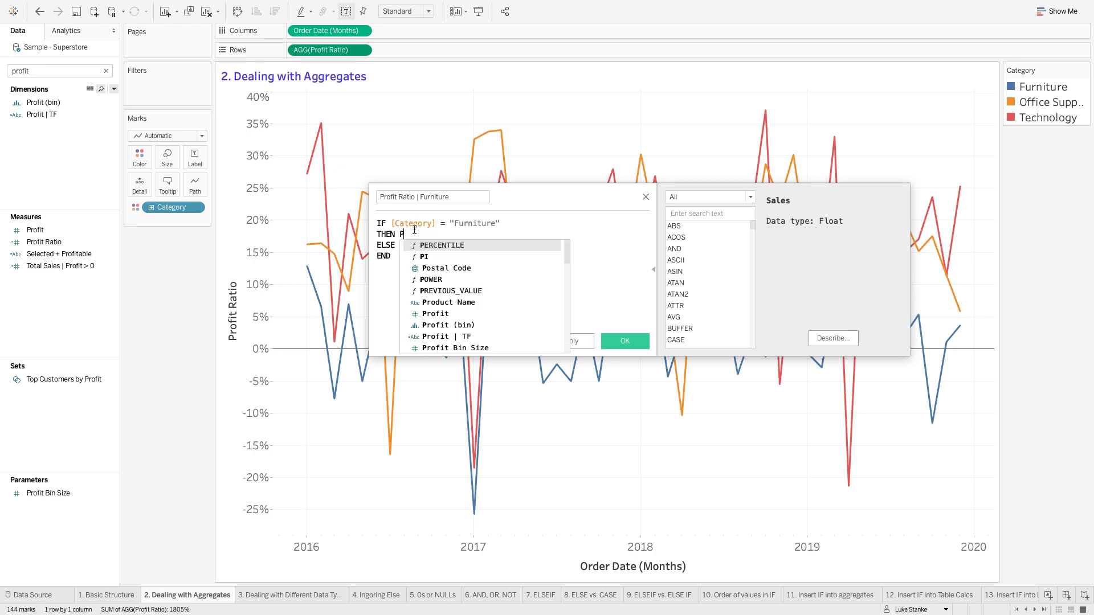
key("Down")
key("Down")
key("Down")
key("Down")
key("Down")
key("Down")
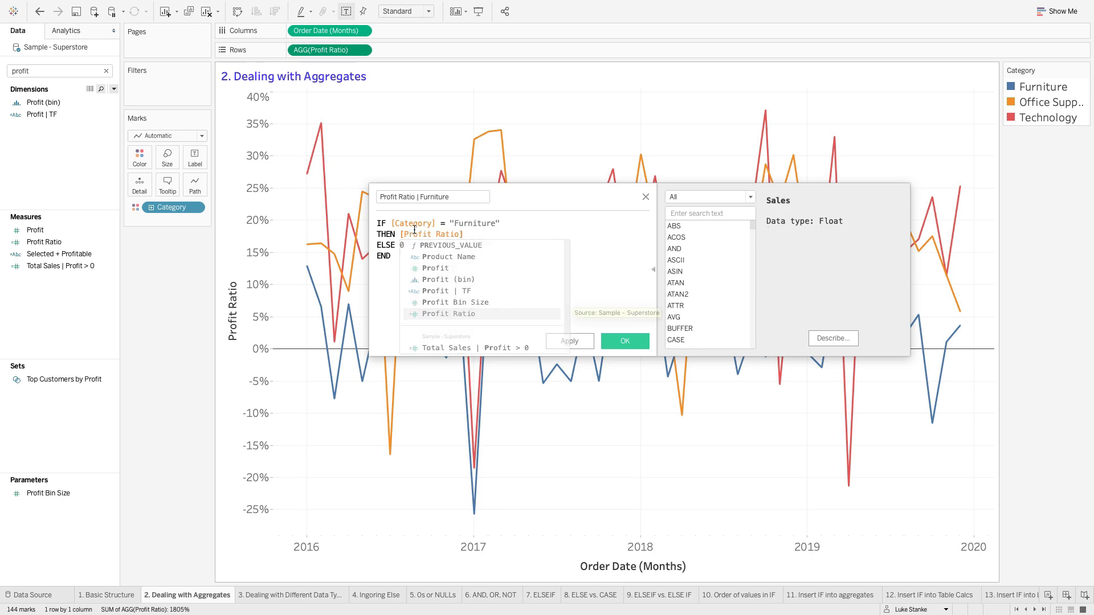
key("Return")
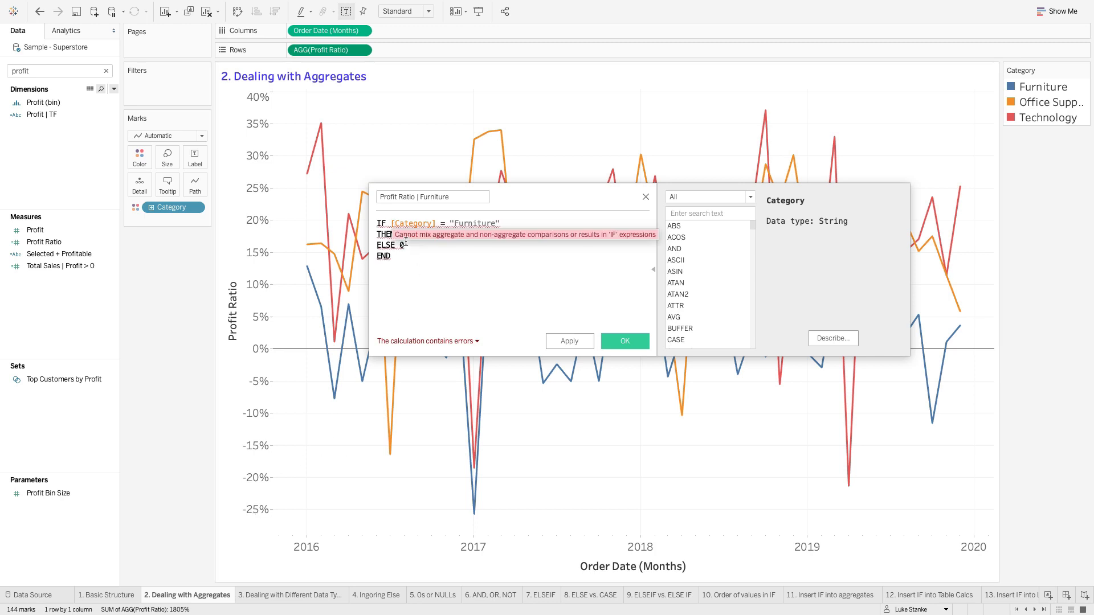
- Wrap [Category] in the IF condition with the ATTR function so the line reads IF ATTR([Category]) = "Furniture"
type("ATTR(")
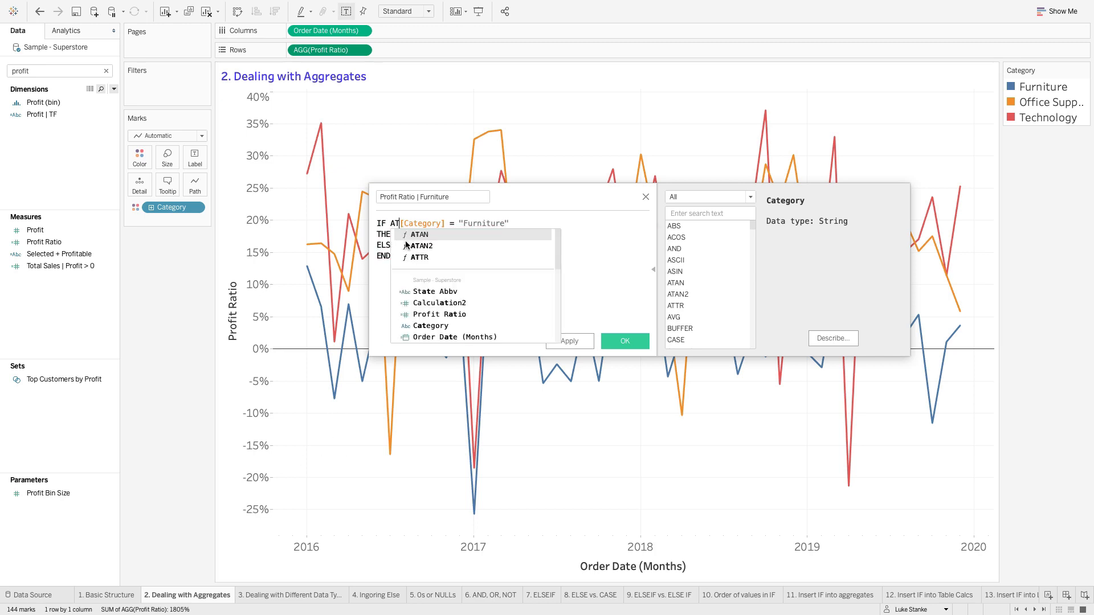
key("Right")
key("Right")
key("Right")
key("Right")
key("Right")
key("Right")
key("Right")
key("Right")
key("Right")
key("Right")
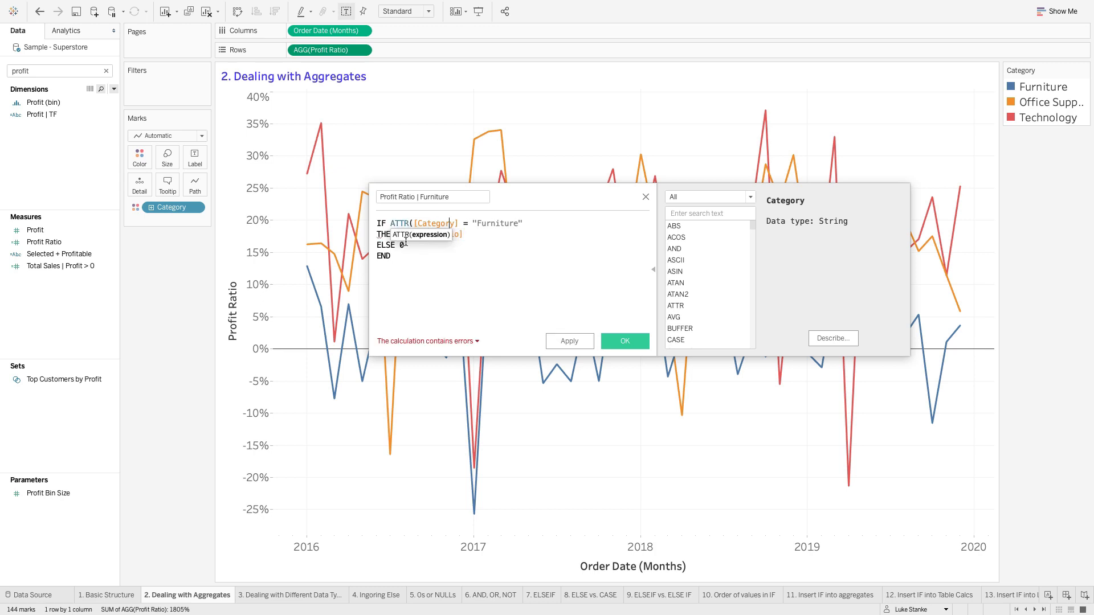
type(")")
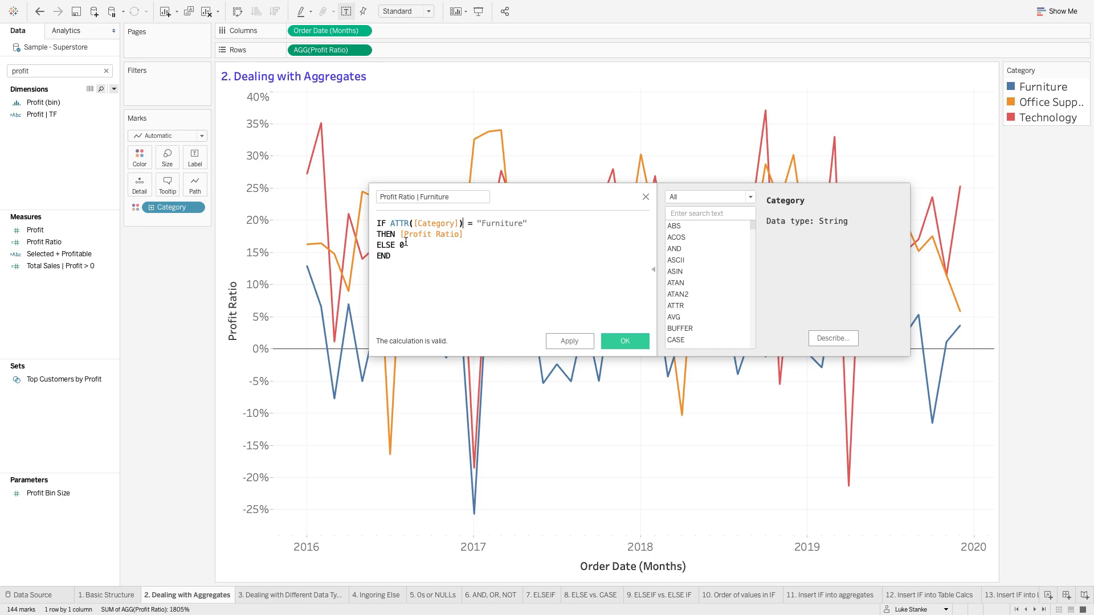
- Review the ATTR([Category]) expression and the function's description, and save the Profit Ratio | Furniture calculation
double_click(431, 222)
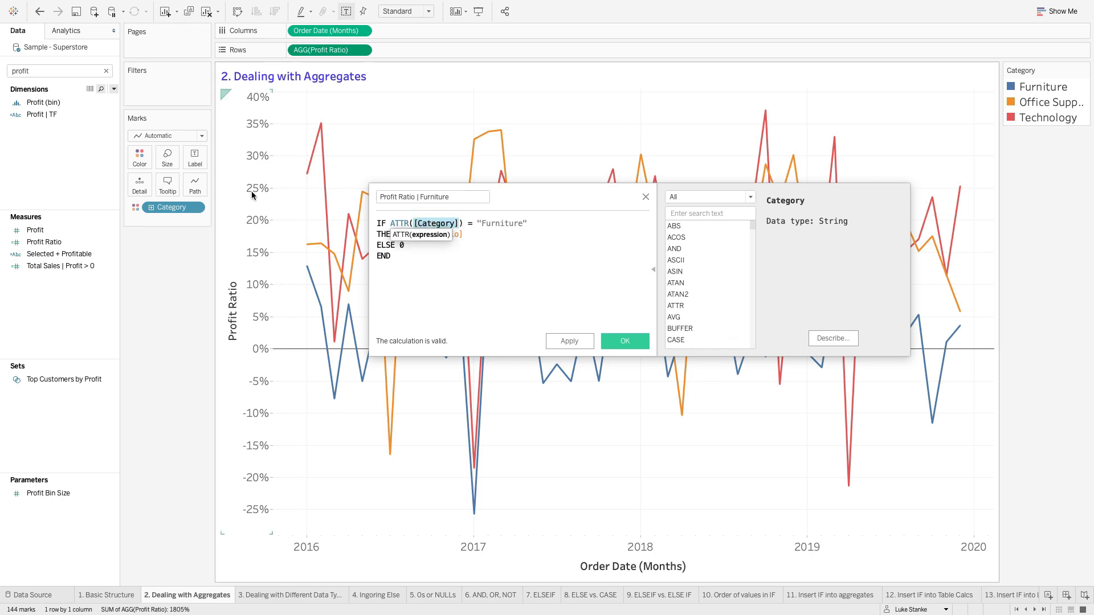
mouse_move(320, 124)
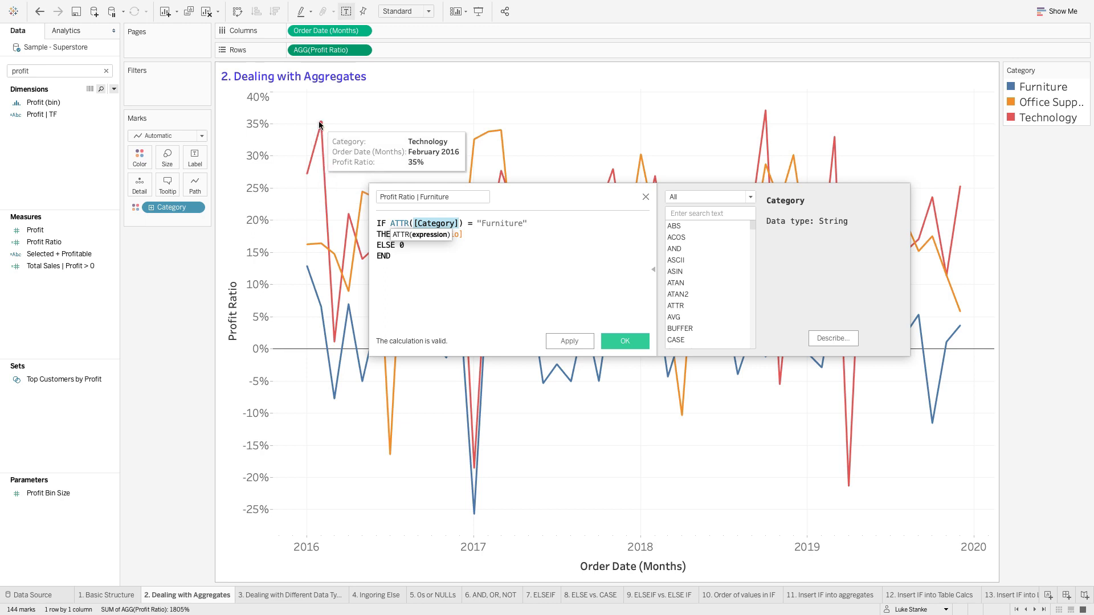
left_click(403, 225)
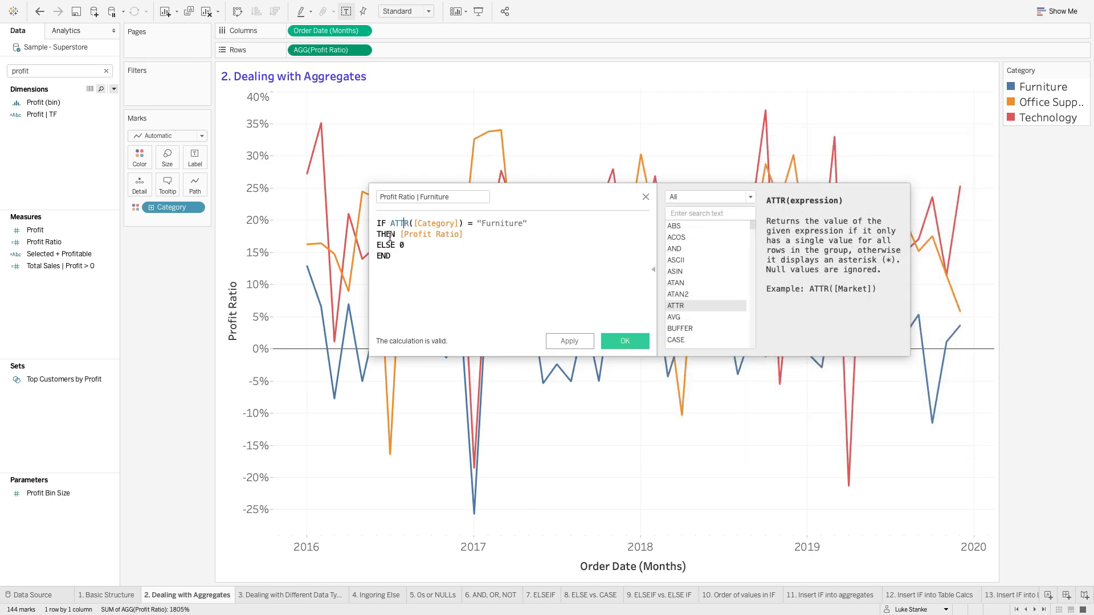
left_click(427, 222)
mouse_move(323, 132)
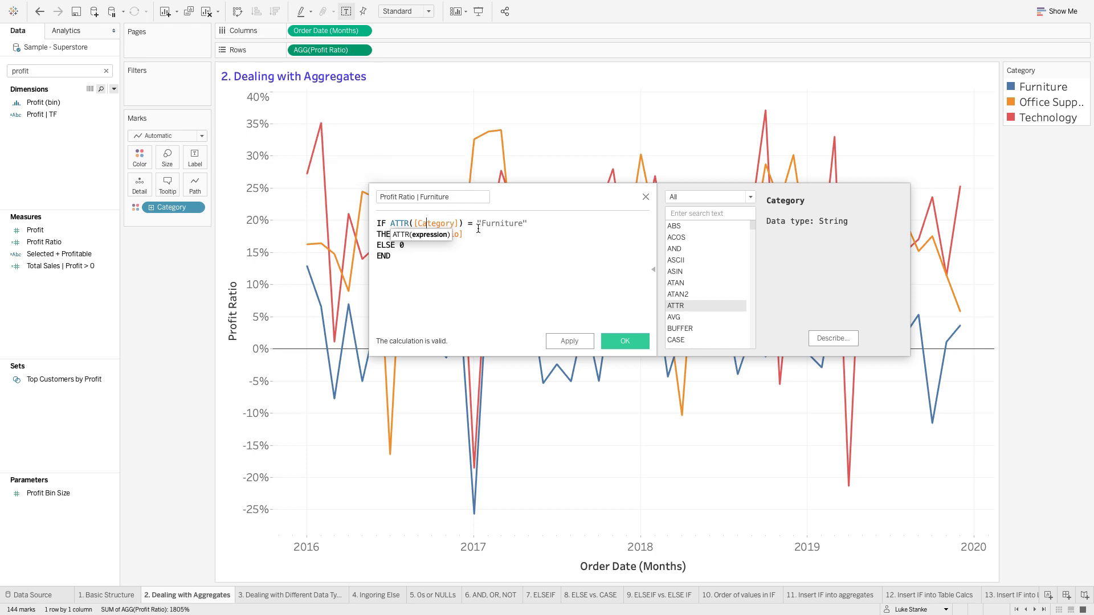
left_click(396, 223)
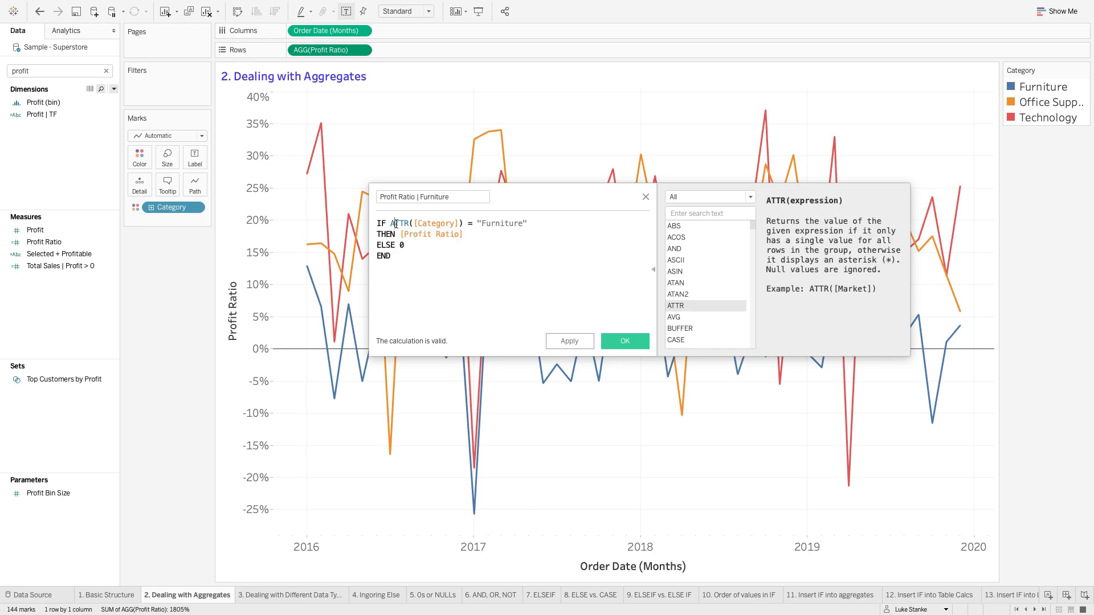
left_click(614, 344)
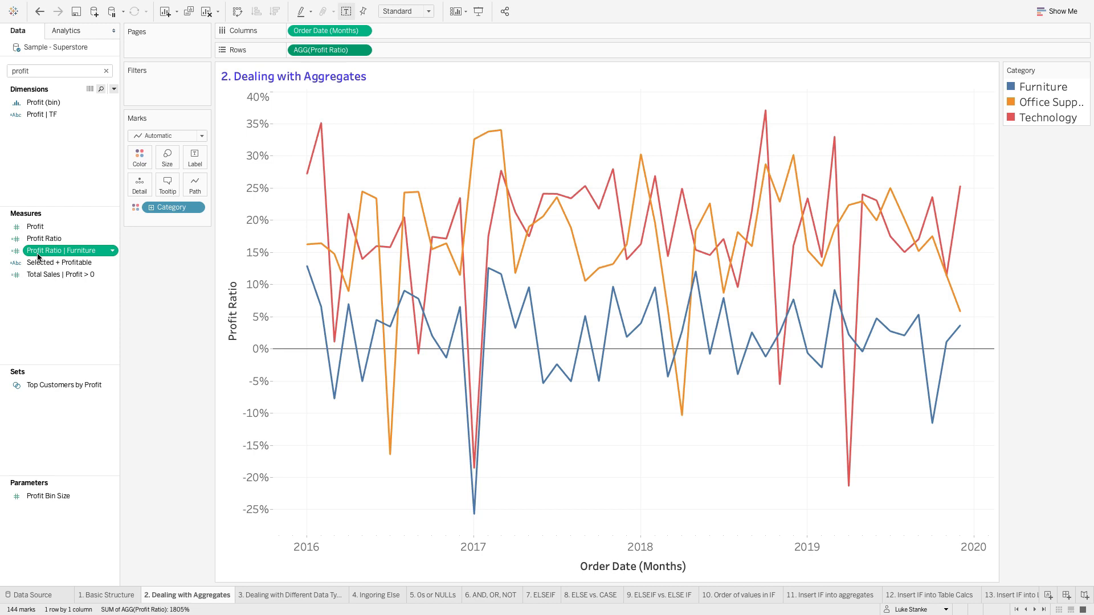
- Replace Profit Ratio on Rows with the Profit Ratio | Furniture measure
left_click_drag(39, 257, 334, 57)
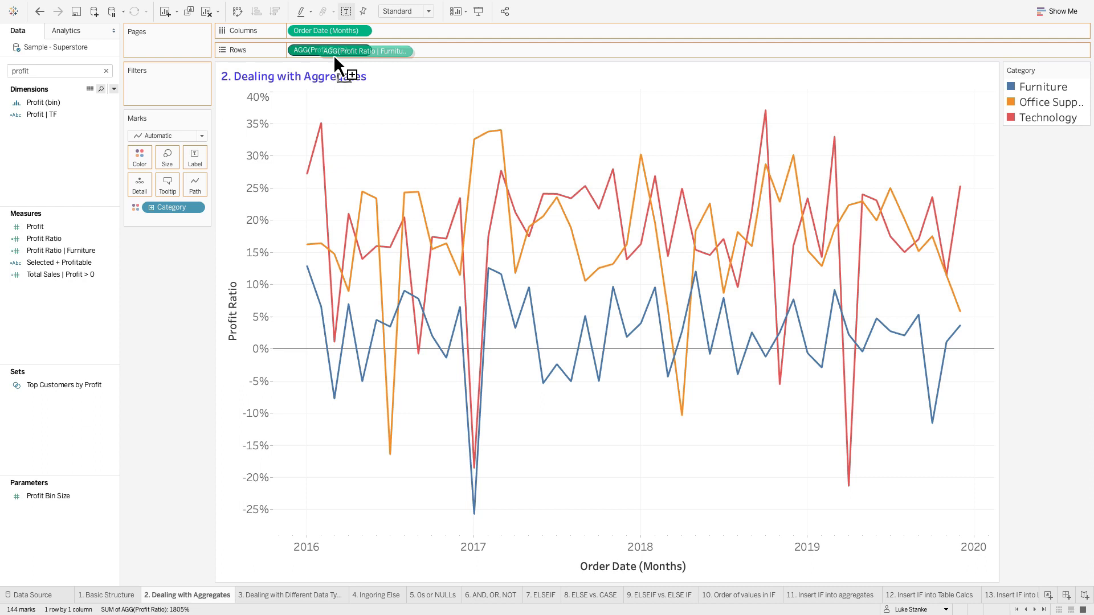
left_click_drag(334, 55, 335, 53)
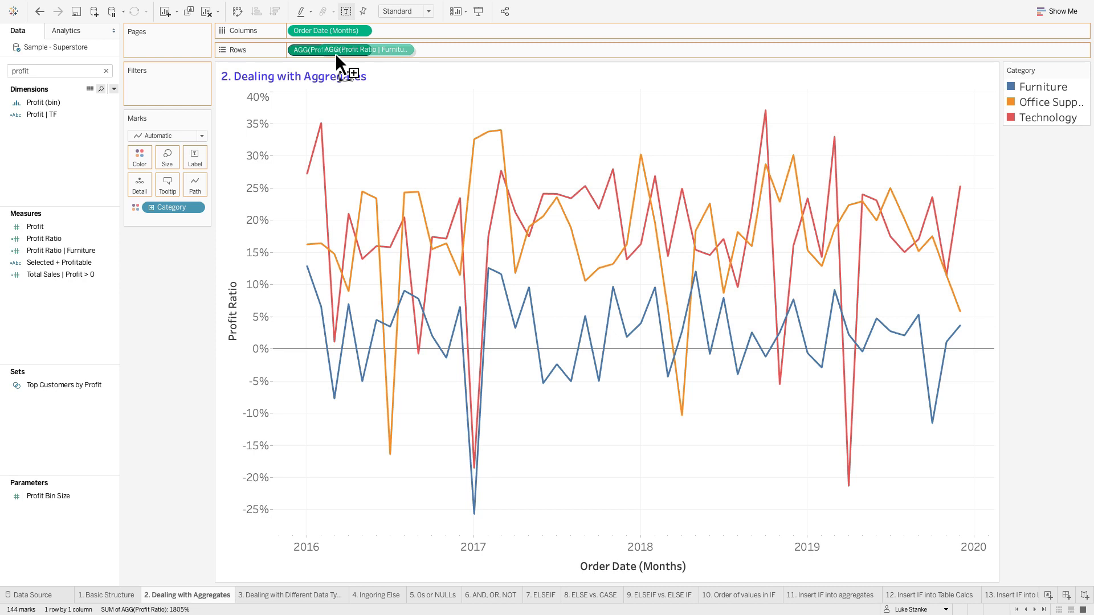
left_click_drag(335, 53, 333, 52)
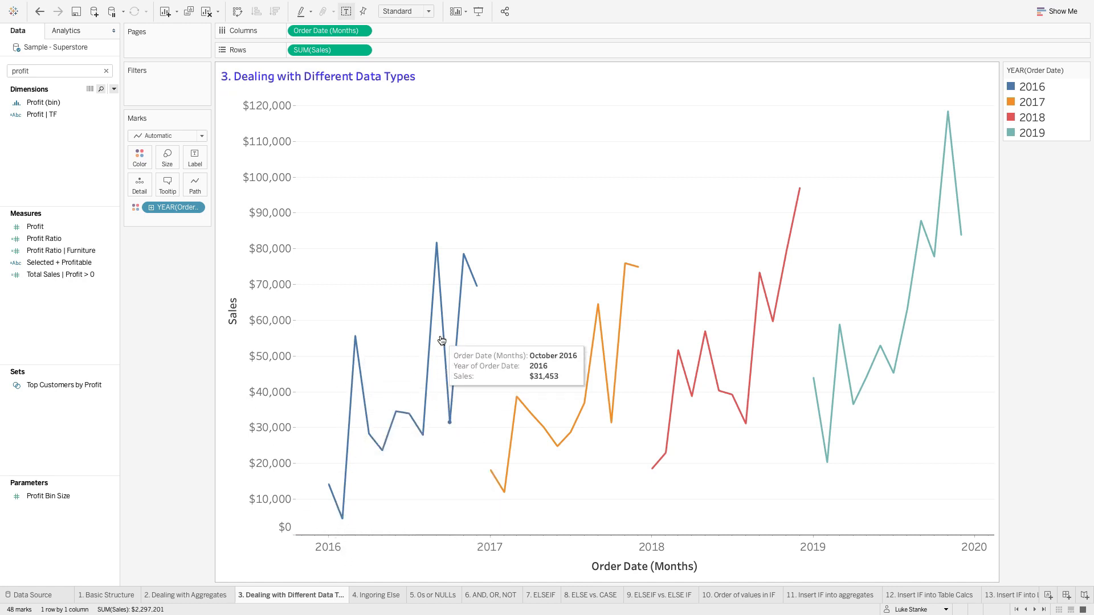
- On the Dealing with Different Data Types sheet, highlight 2017, 2018 and 2019 in turn and examine each year's January point
left_click(1029, 103)
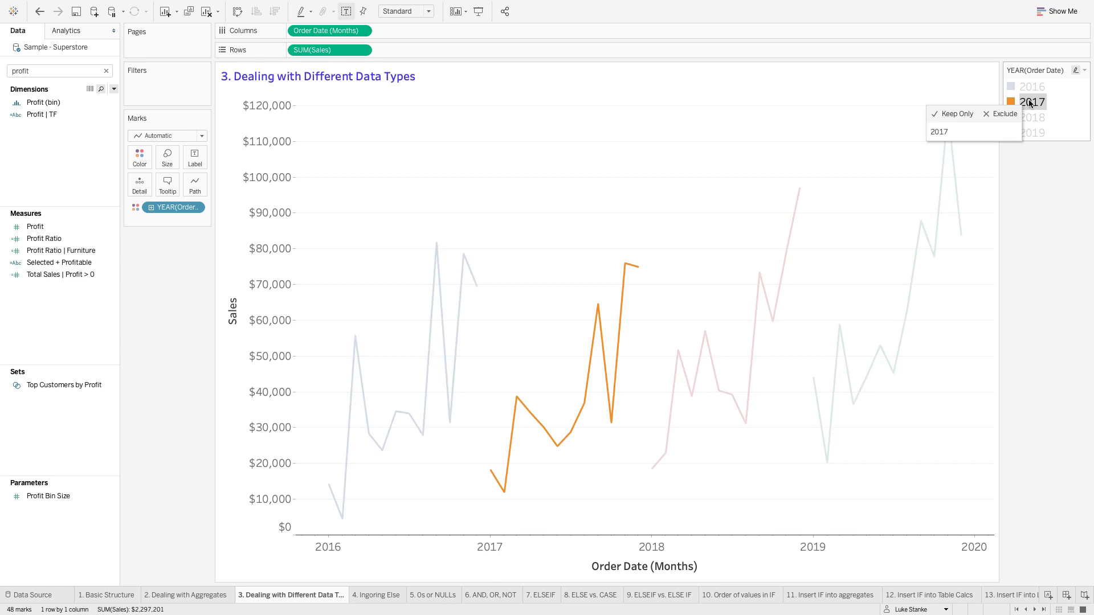
key("Down")
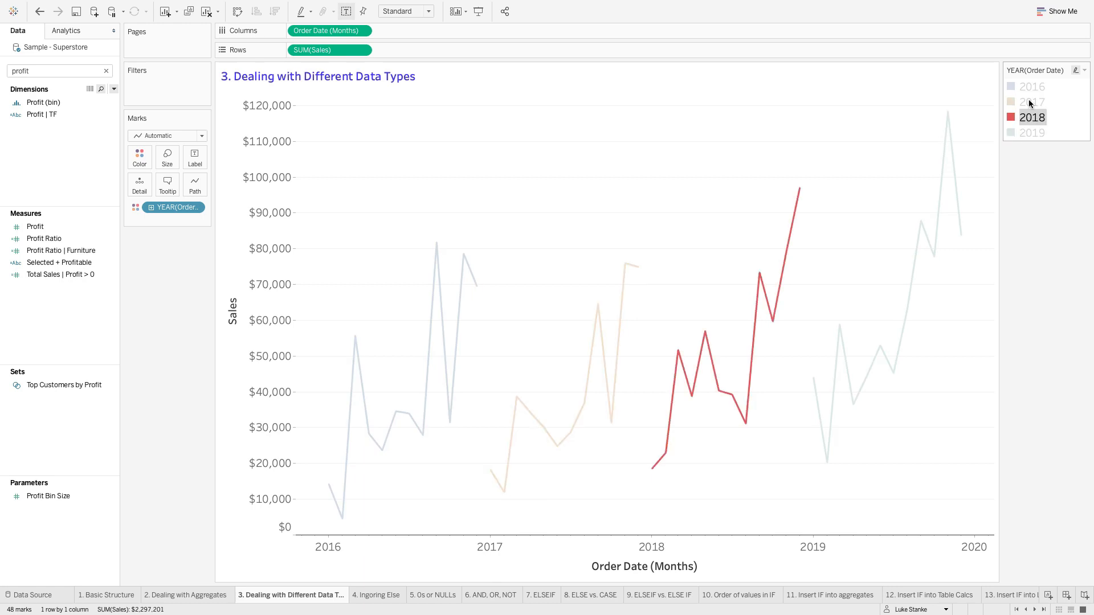
key("Down")
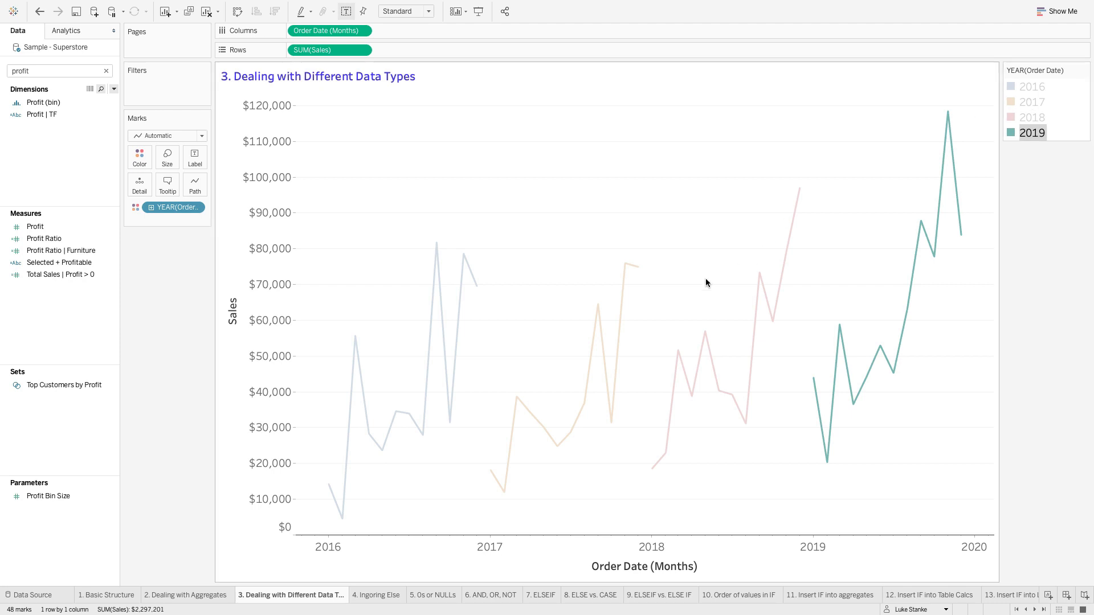
mouse_move(334, 494)
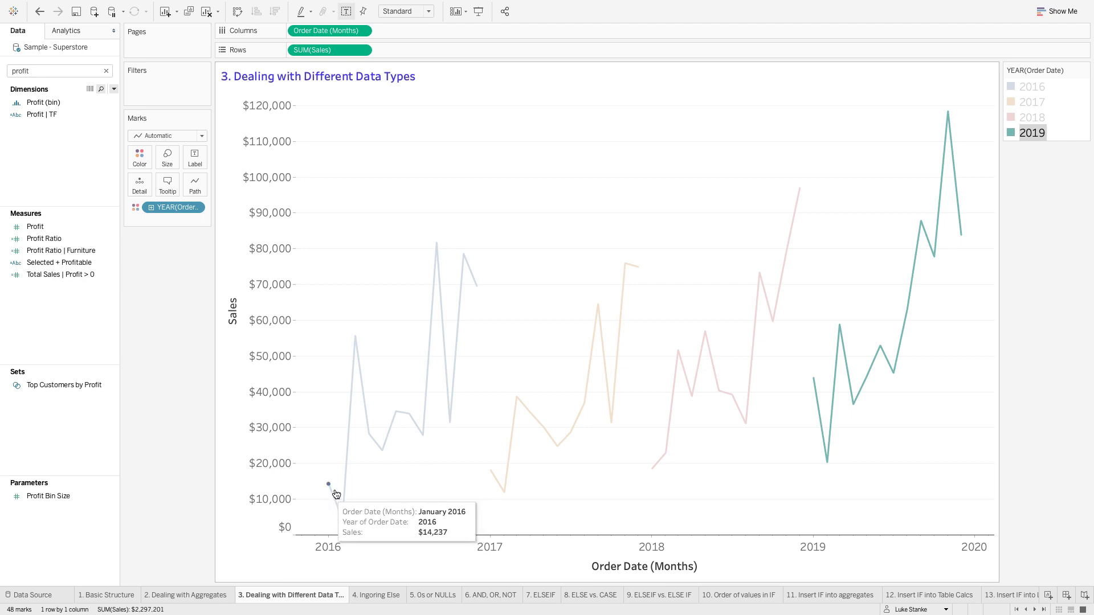
mouse_move(496, 472)
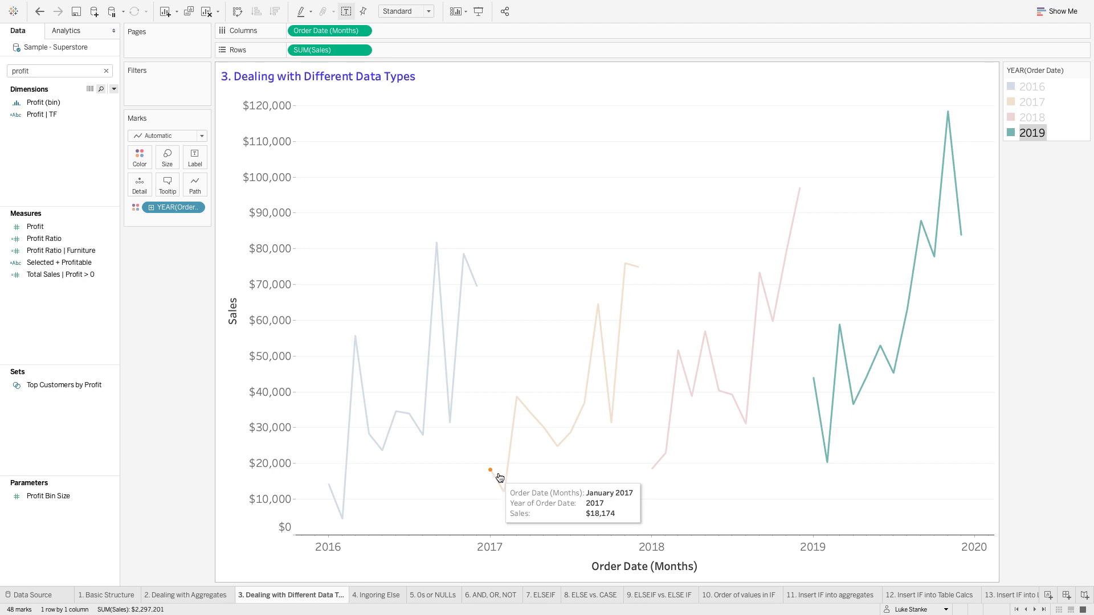
mouse_move(652, 471)
mouse_move(816, 389)
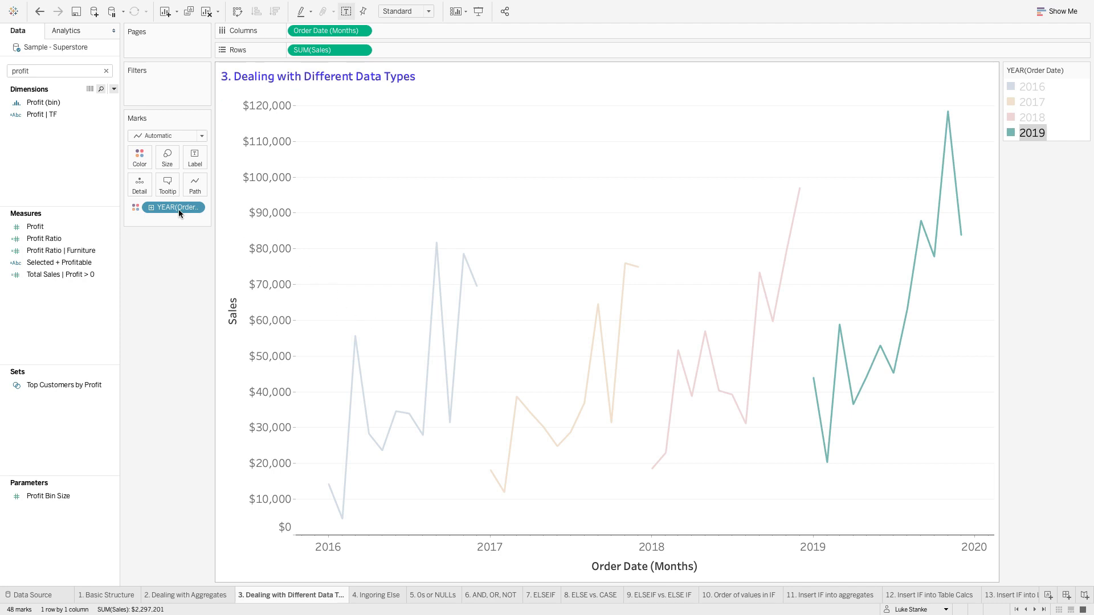
- Create a calculated field named Month Abbrv
left_click(114, 88)
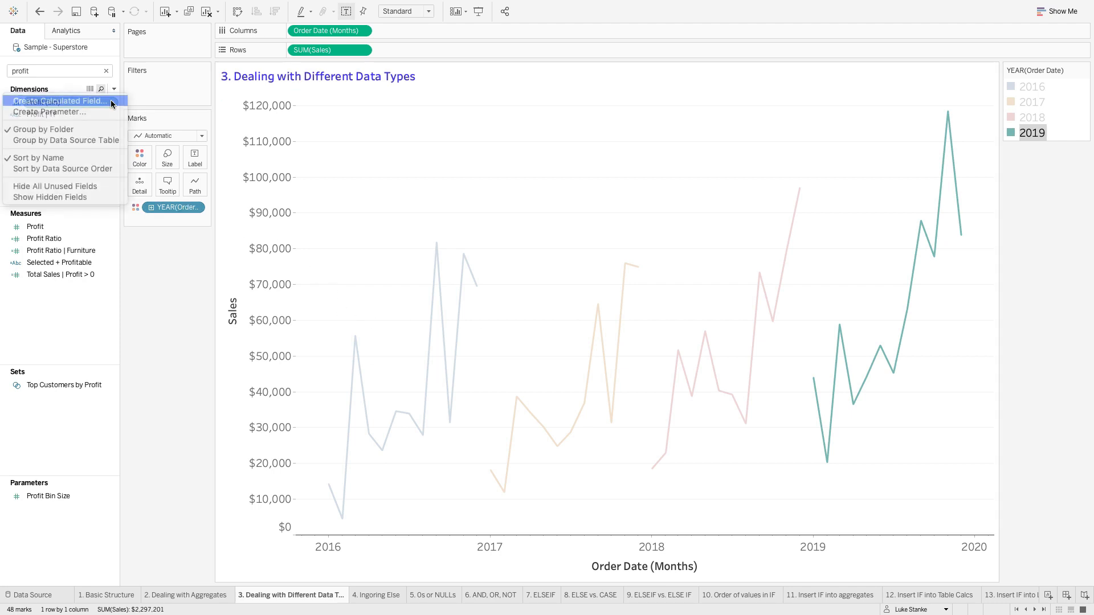
left_click(110, 100)
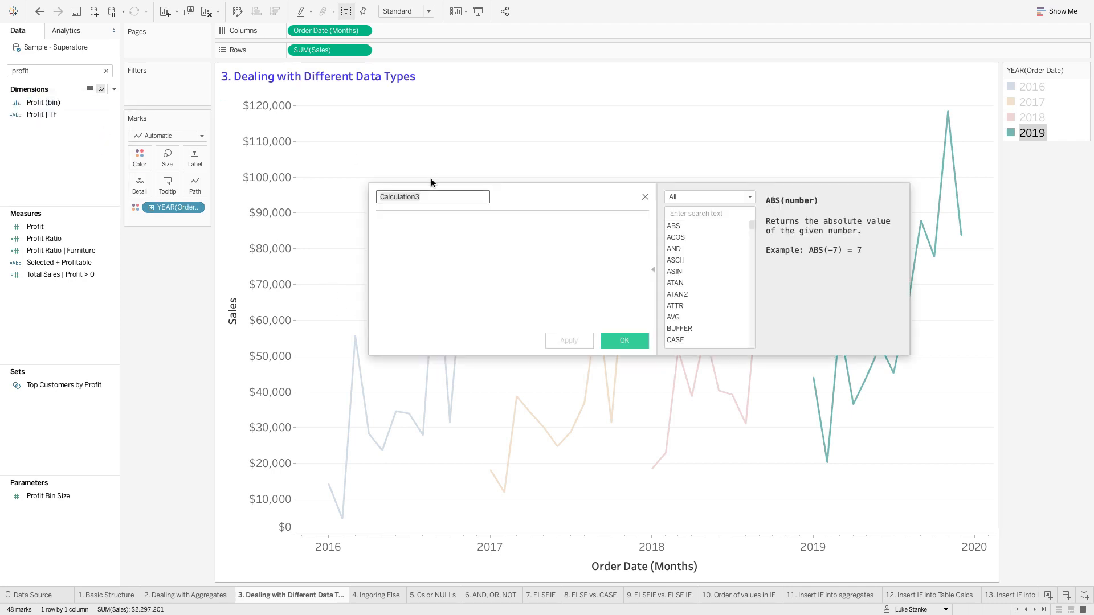
type("Month Abbrv")
key("Tab")
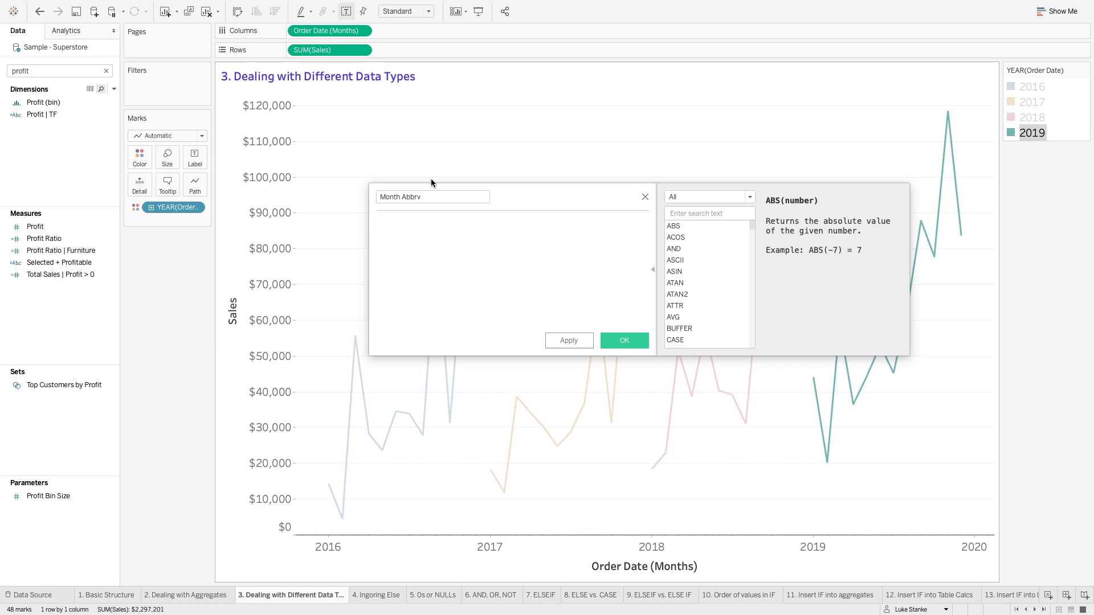
- Start the formula with IF MONTH([Order Date]) = 1 and look up the MONTH function's description
type("IF MONTH")
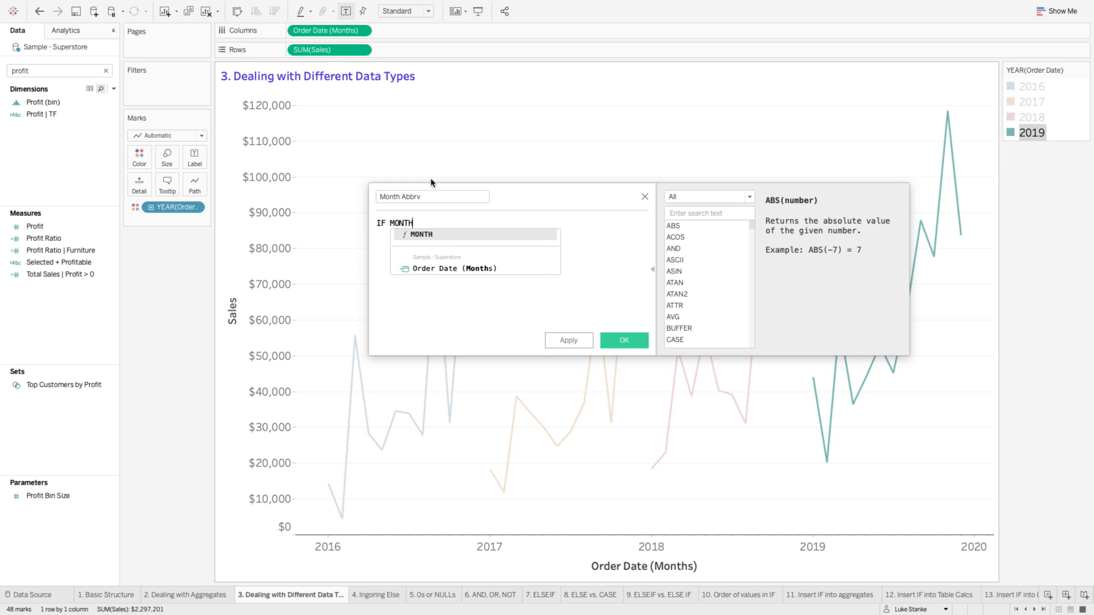
key("Return")
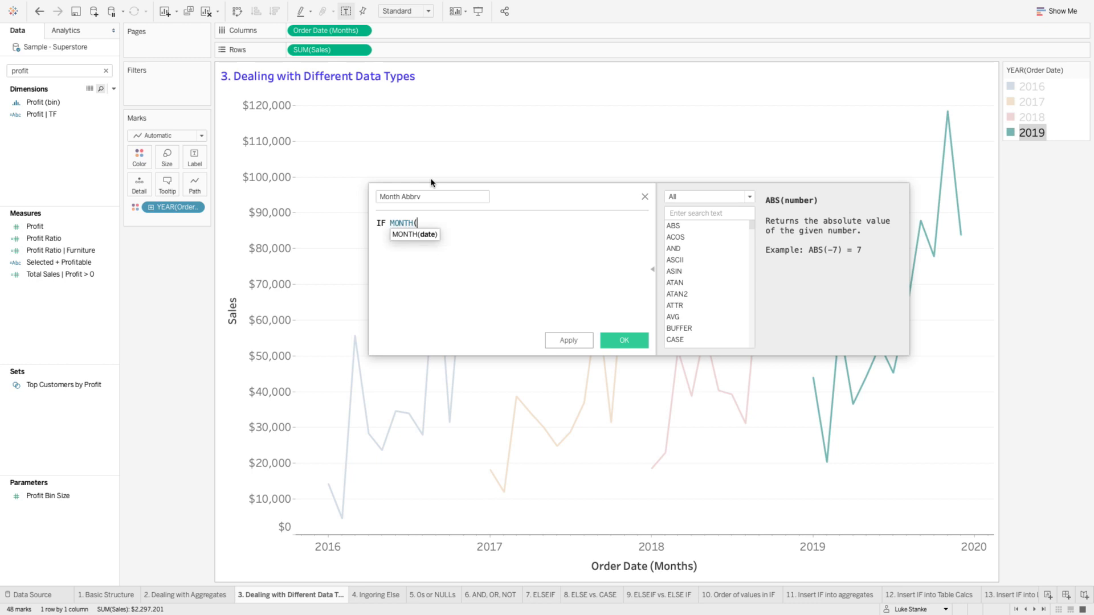
type("Or")
key("Down")
key("Return")
type(") = 1")
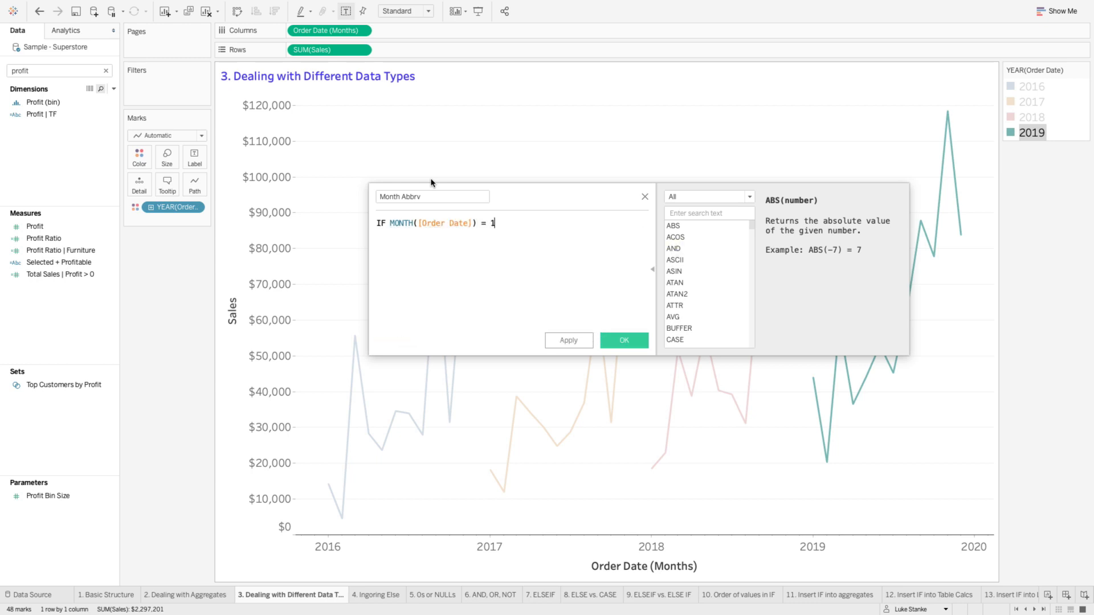
left_click(403, 223)
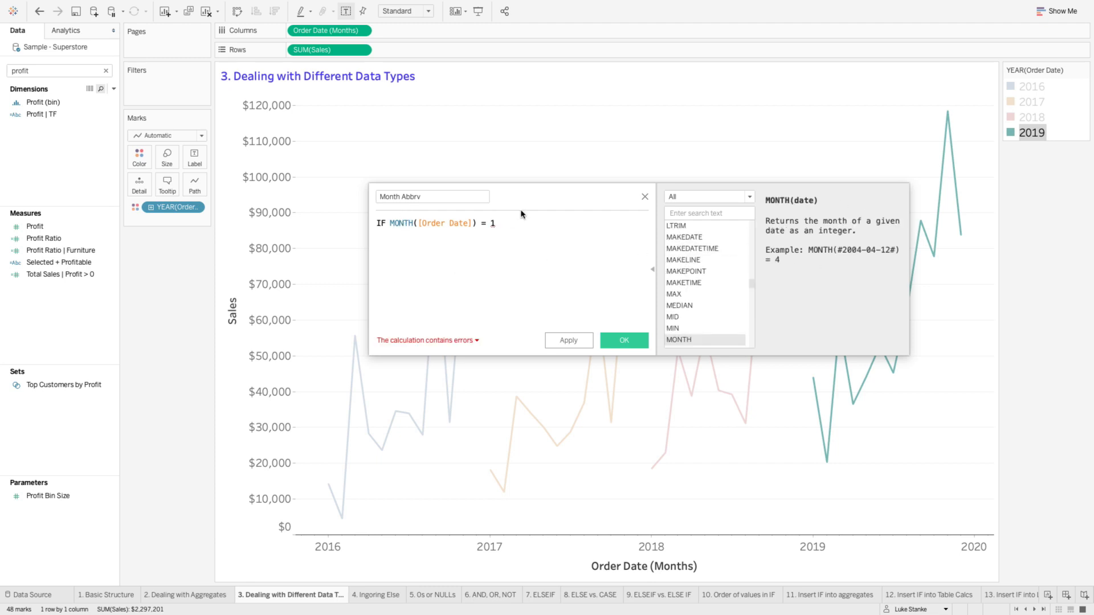
- Add a second formula line reading THEN YEAR([Order Date])
left_click(506, 225)
key("Return")
type("THEN YEAR(")
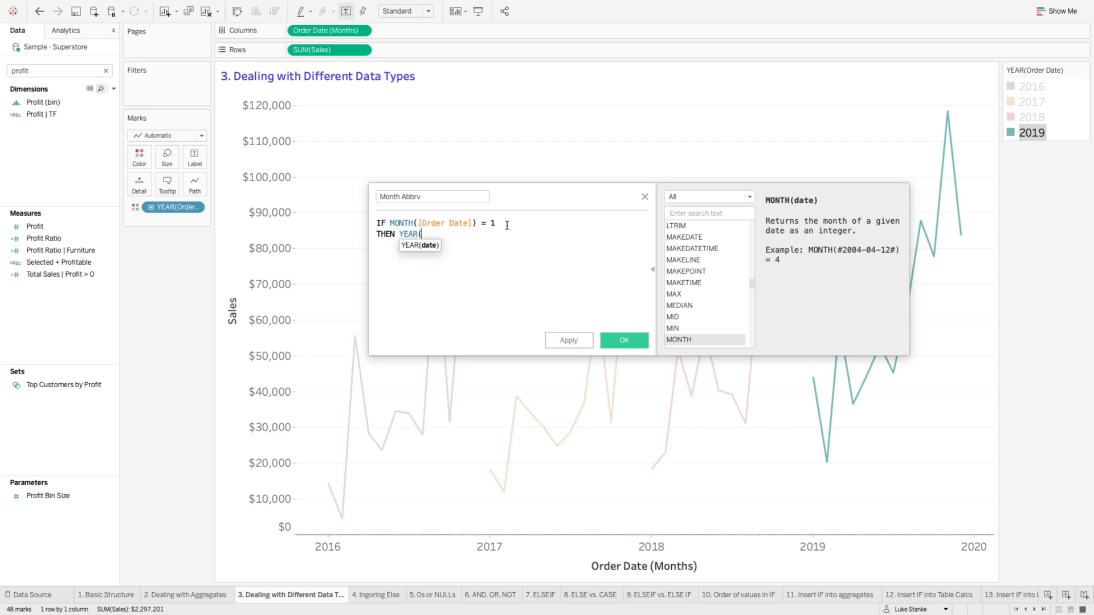
type("[Ord")
key("Return")
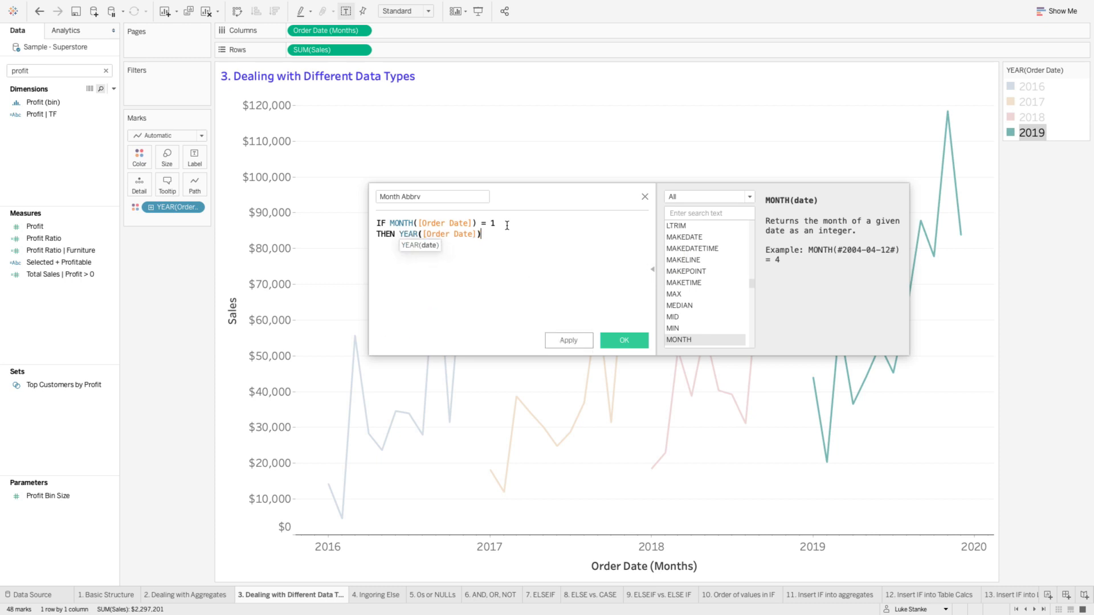
type(")")
- Add a third formula line reading ELSE LEFT(DATENAME("month", [Order Date]), 1)
key("Return")
type("ELSE")
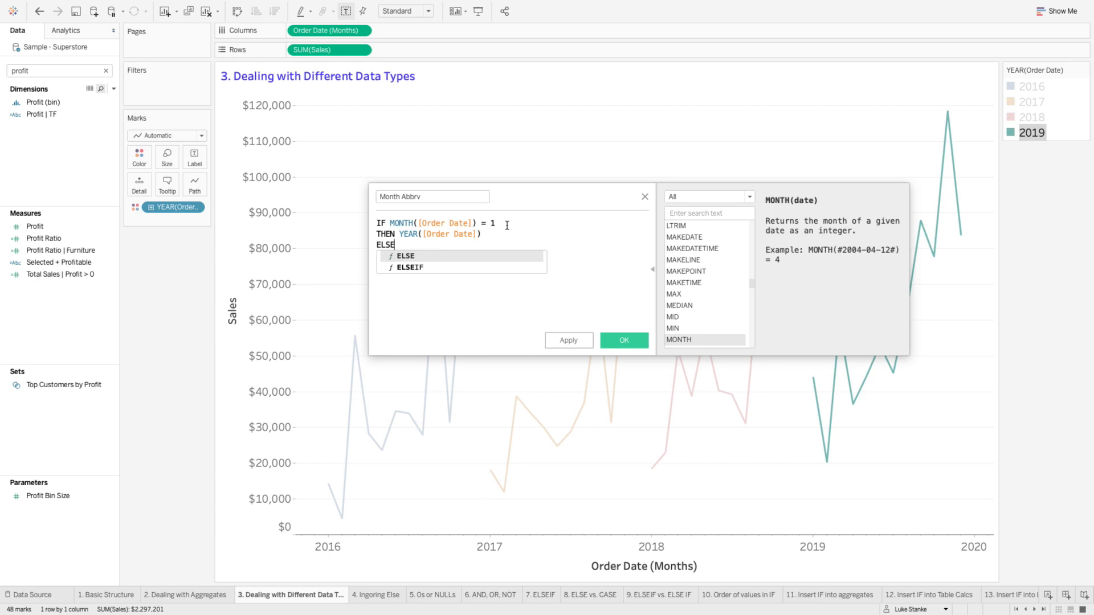
type(" LE")
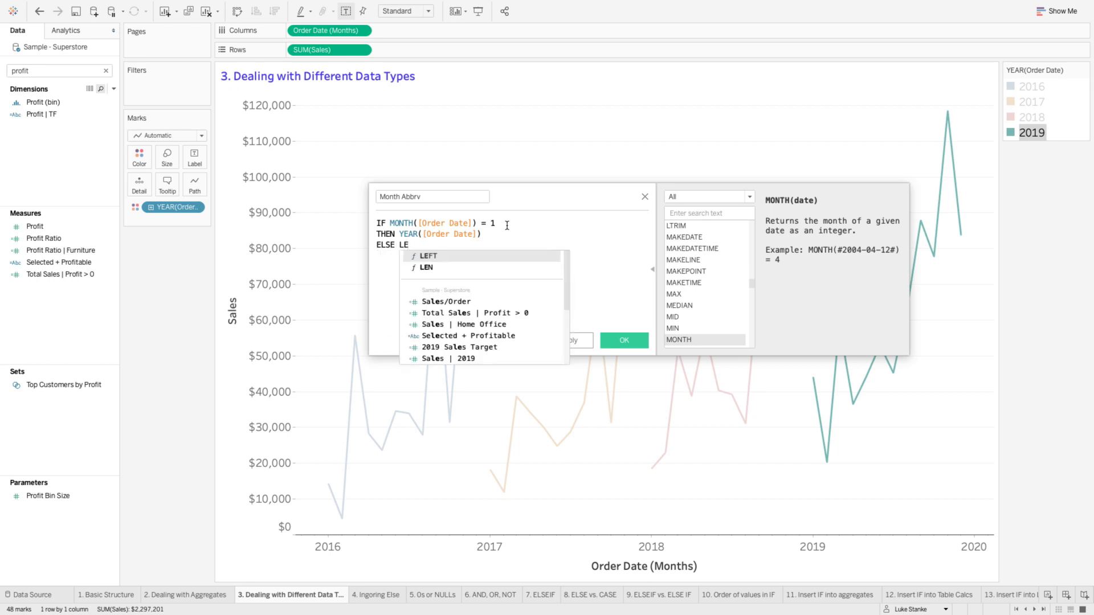
type("FT")
key("Return")
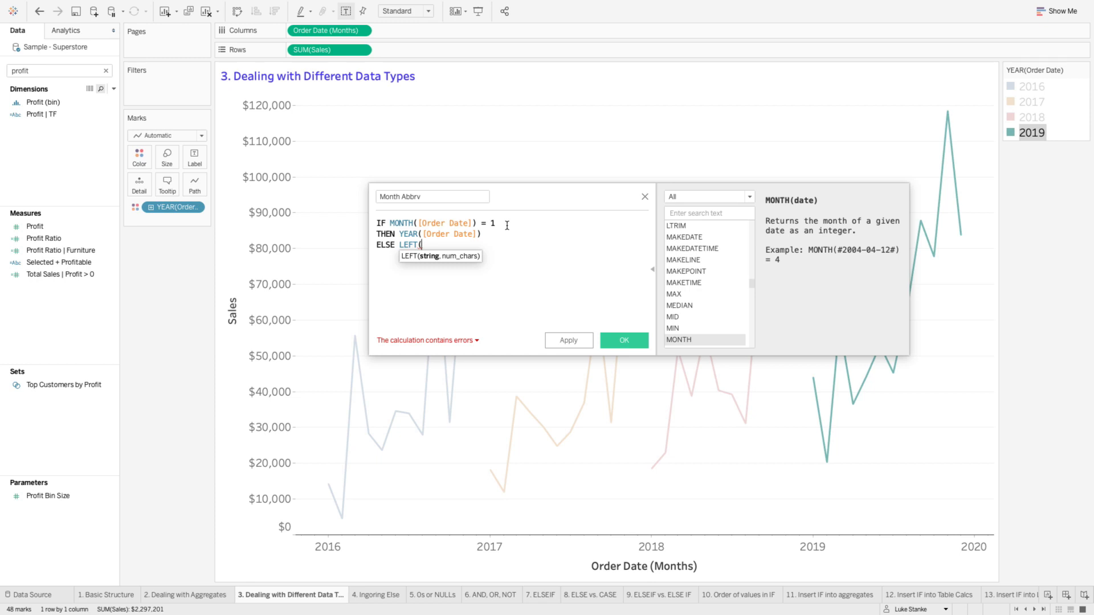
type("DATENAM")
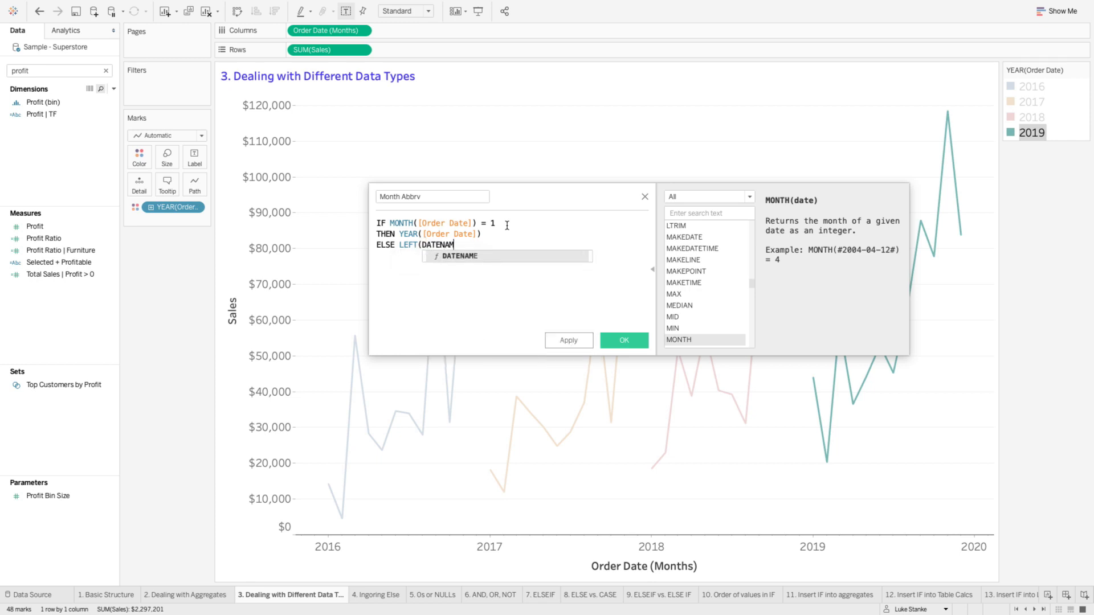
type("E(\"")
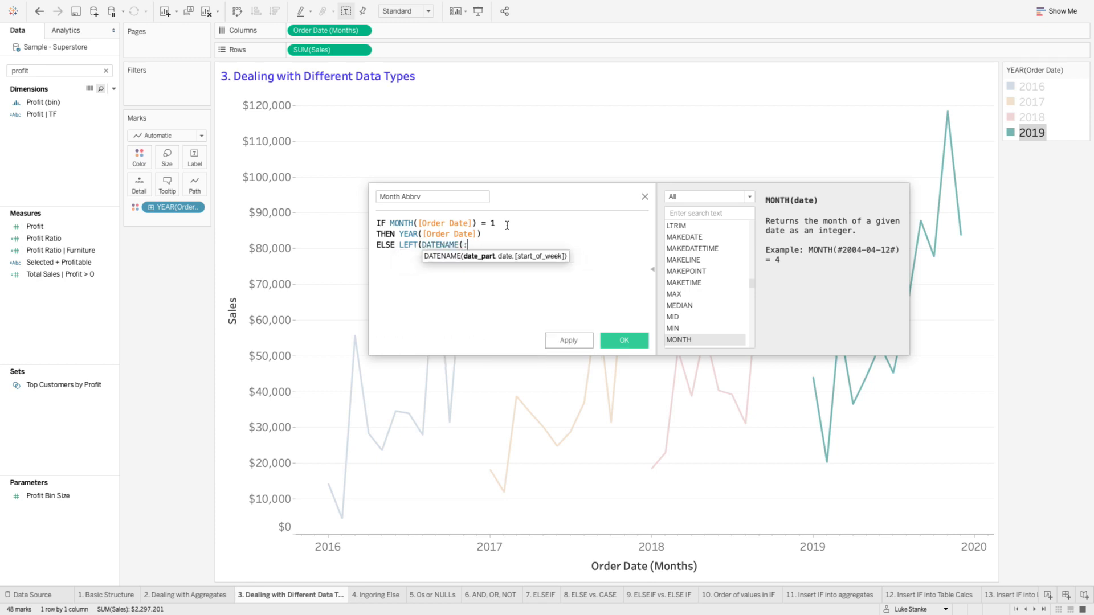
type("month\", [Order Date]))")
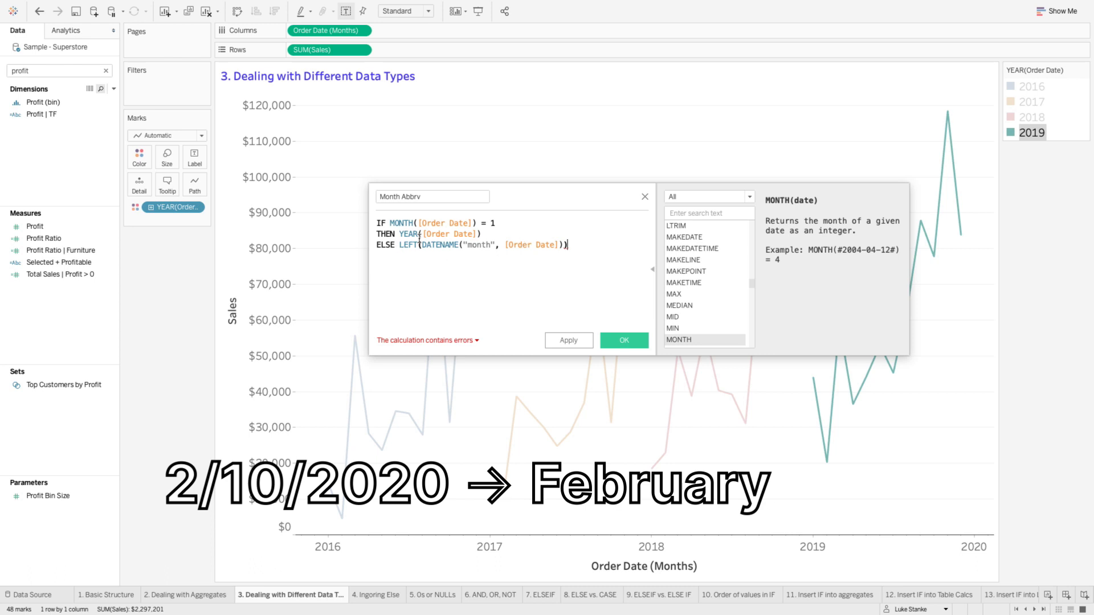
left_click(564, 245)
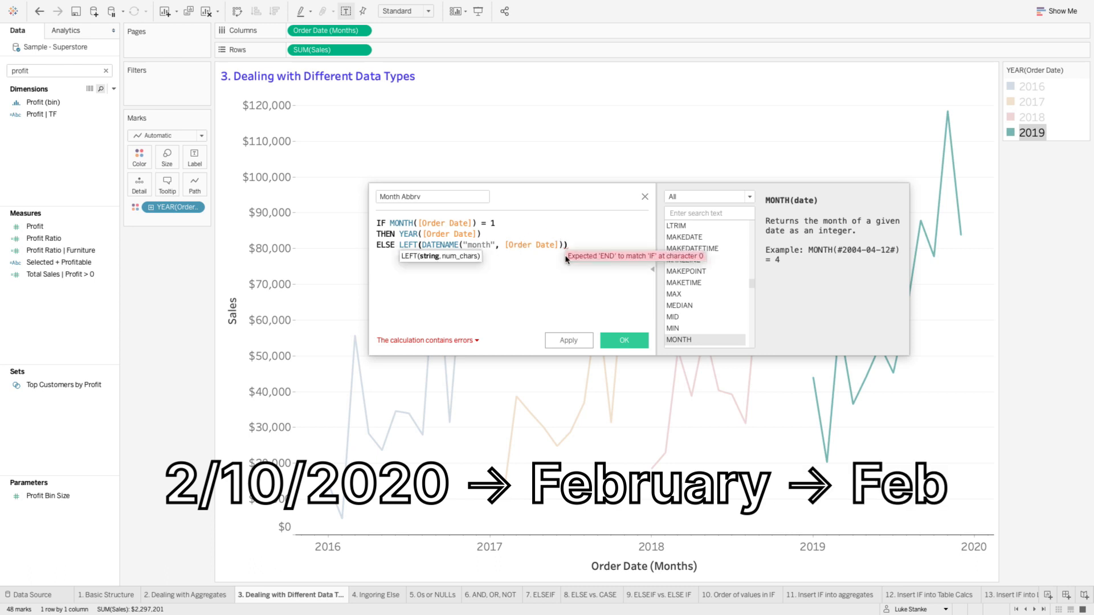
type(", ")
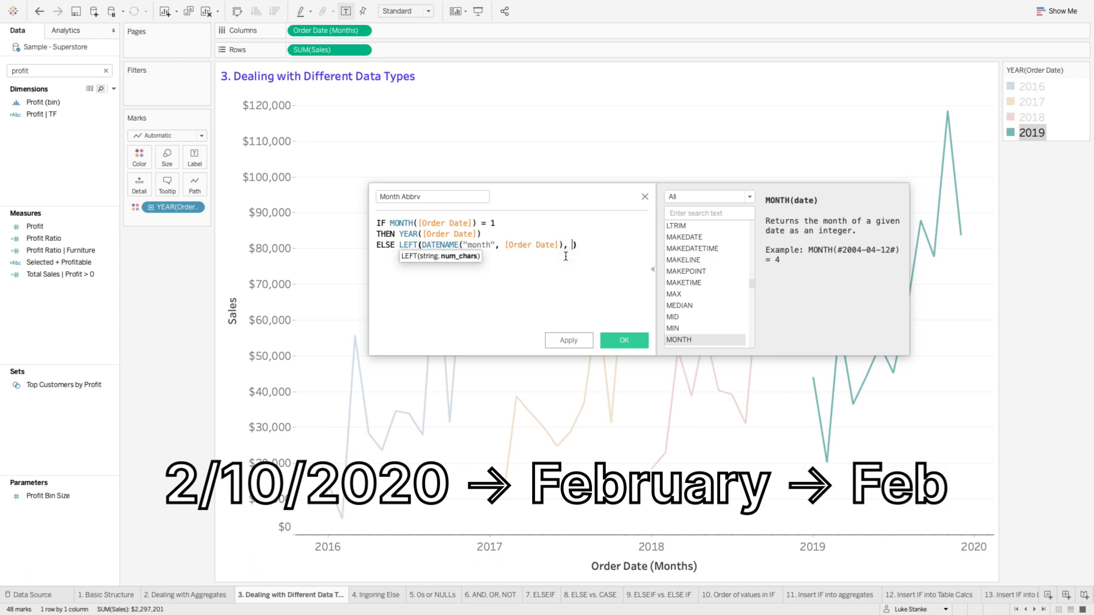
type("1")
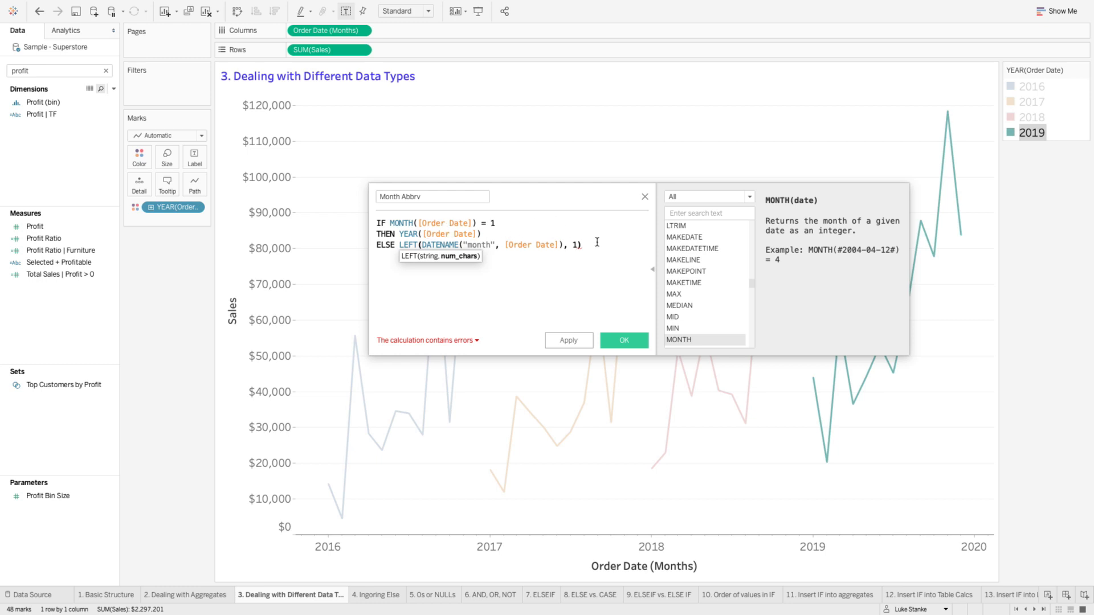
- Close the Month Abbrv IF statement with END on its own line
key("Return")
type("E")
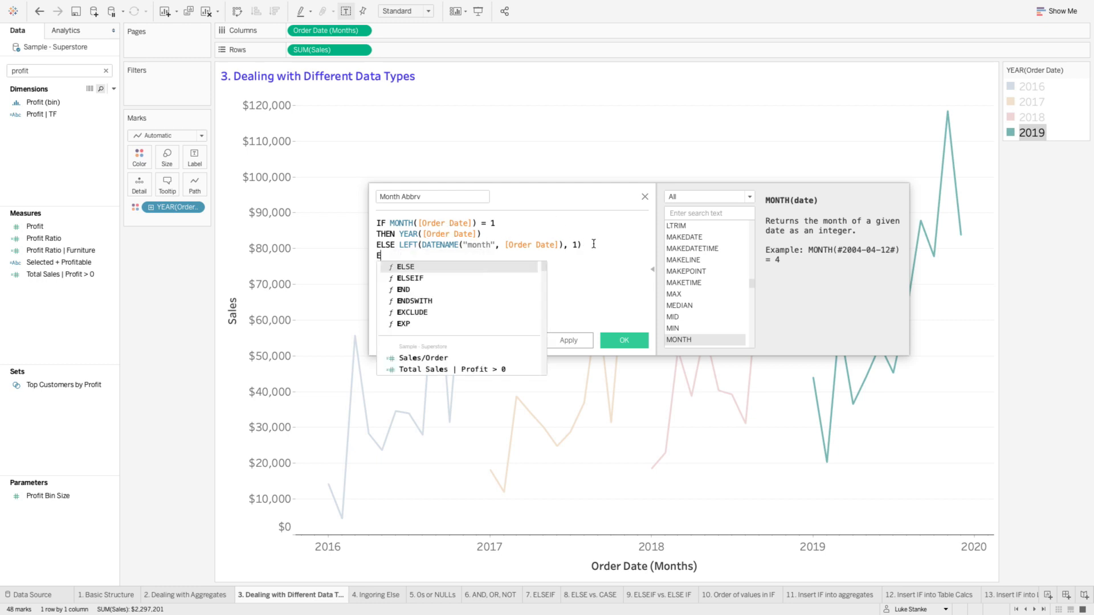
type("ND")
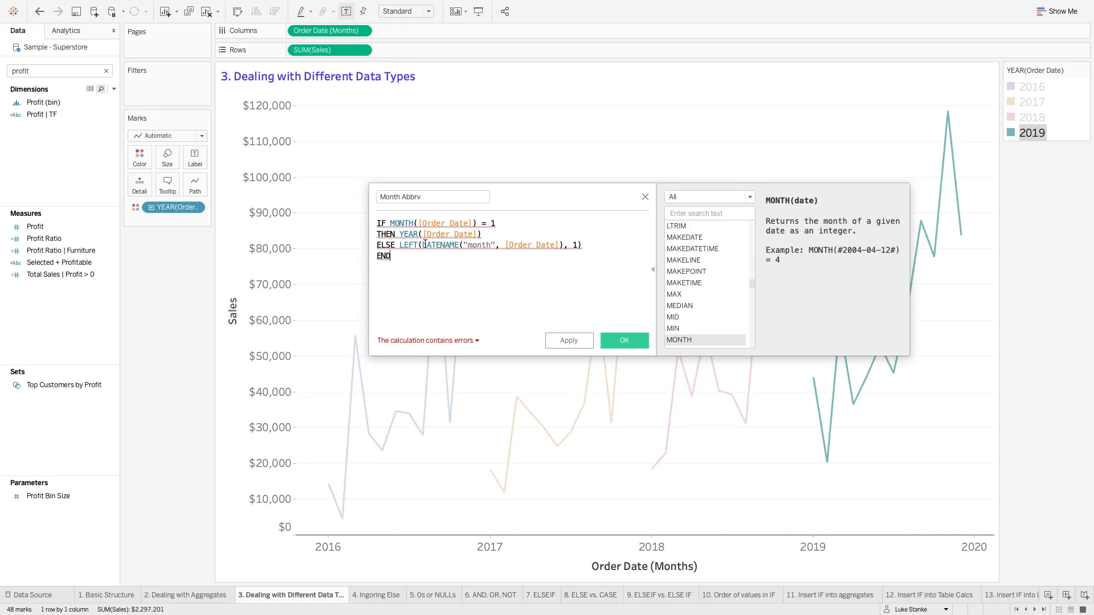
- Convert the THEN result to a string as STR(YEAR([Order Date])) and save the Month Abbrv calculation
mouse_move(425, 244)
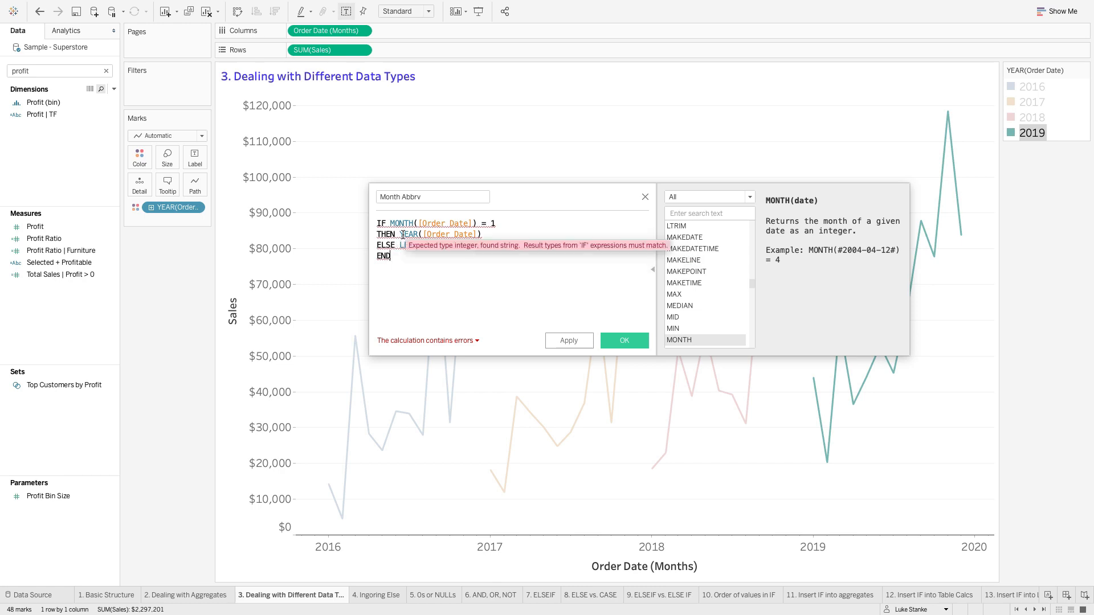
left_click(402, 235)
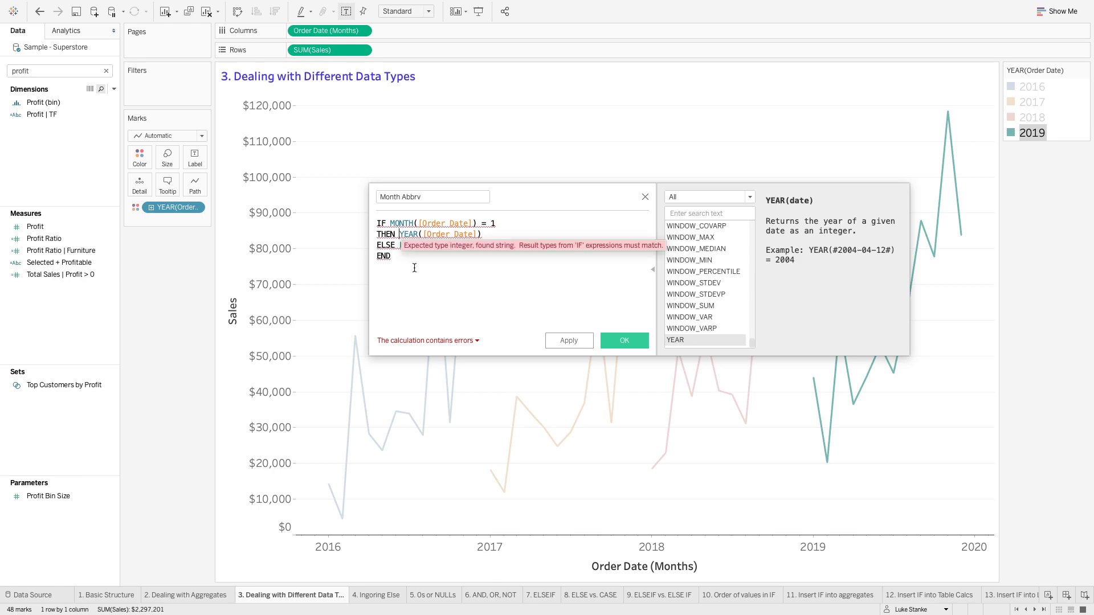
type("STR(")
key("End")
type(")")
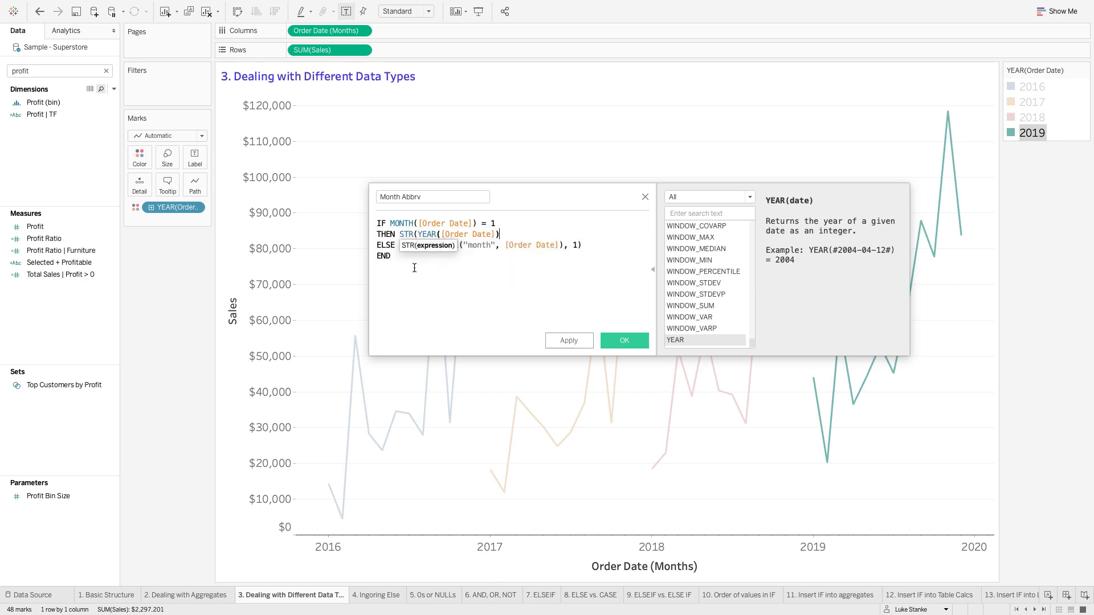
type(")")
left_click_drag(418, 235, 499, 232)
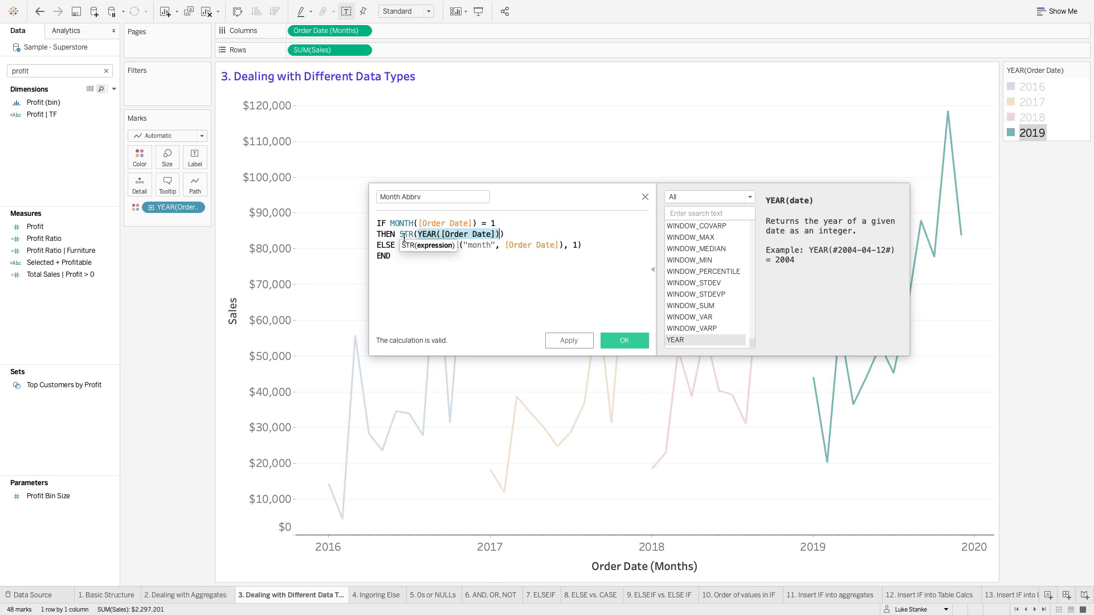
left_click(394, 288)
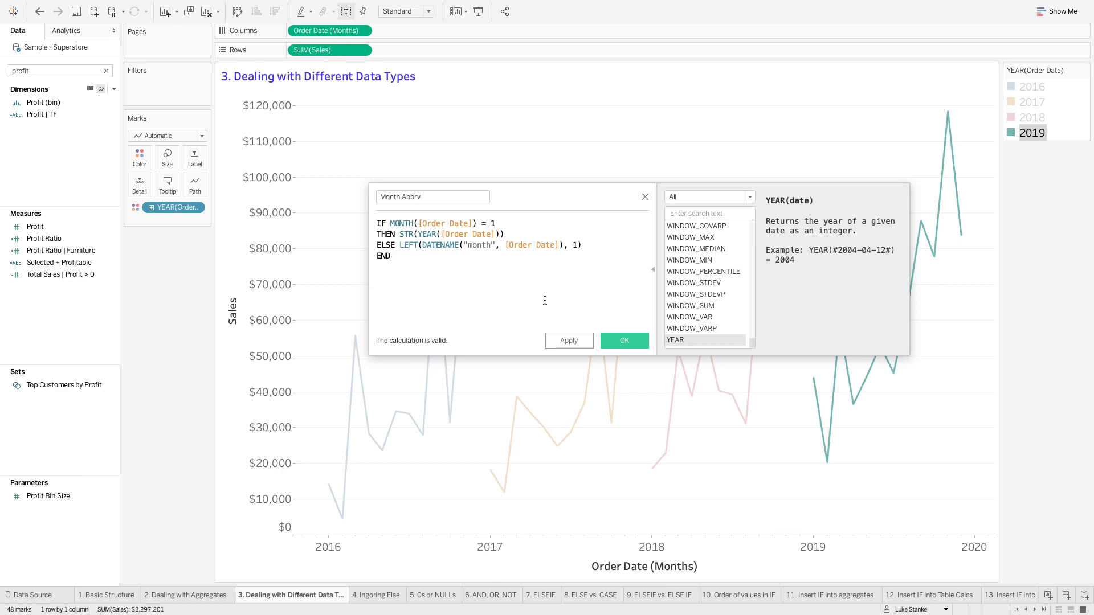
left_click(623, 341)
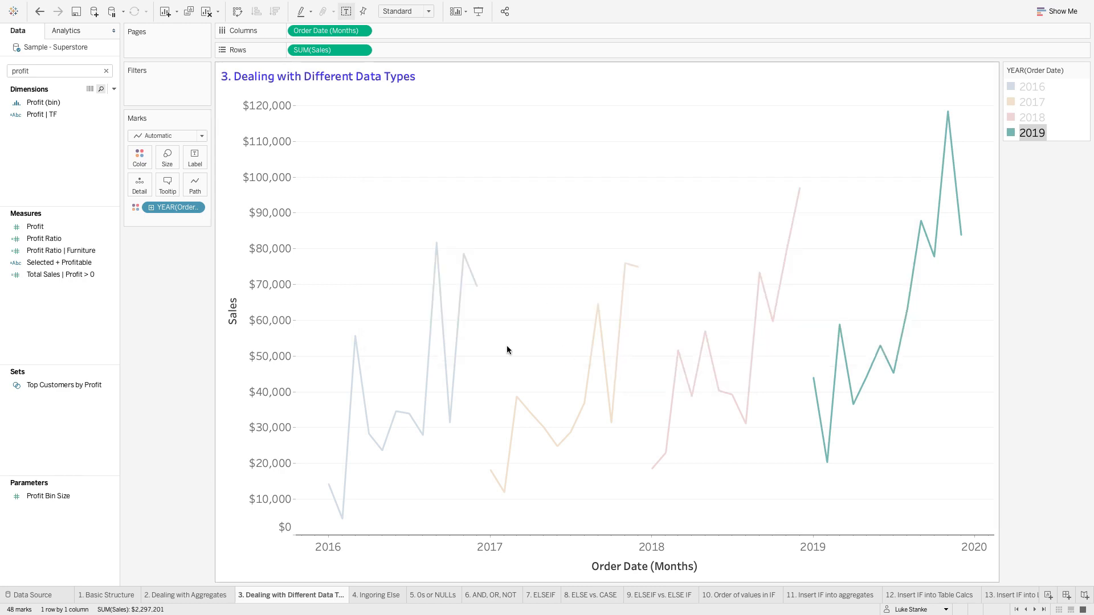
double_click(36, 71)
type("state")
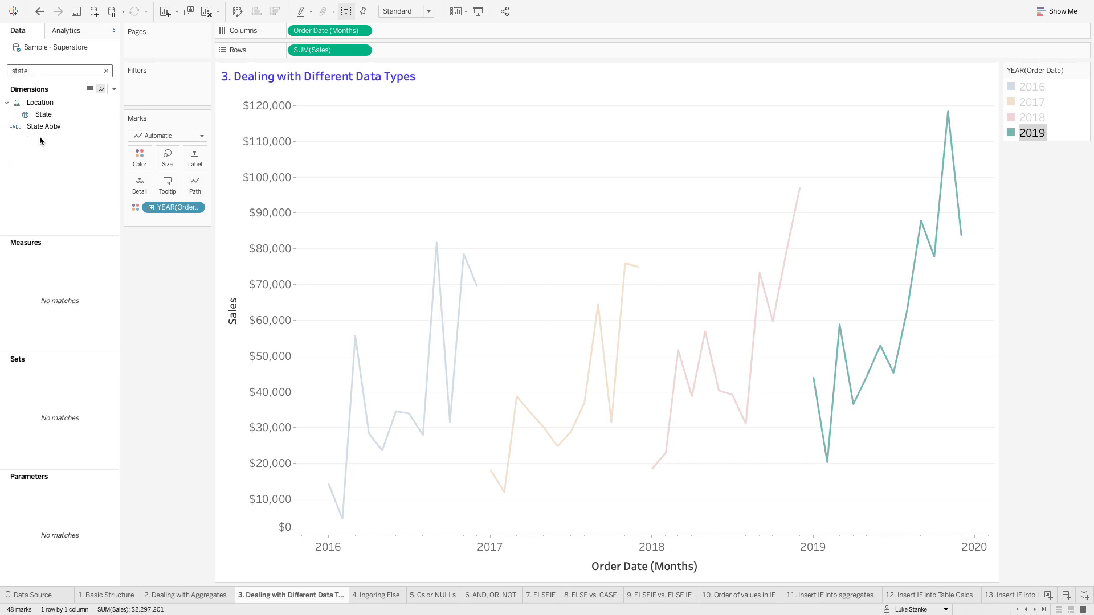
left_click_drag(43, 127, 187, 155)
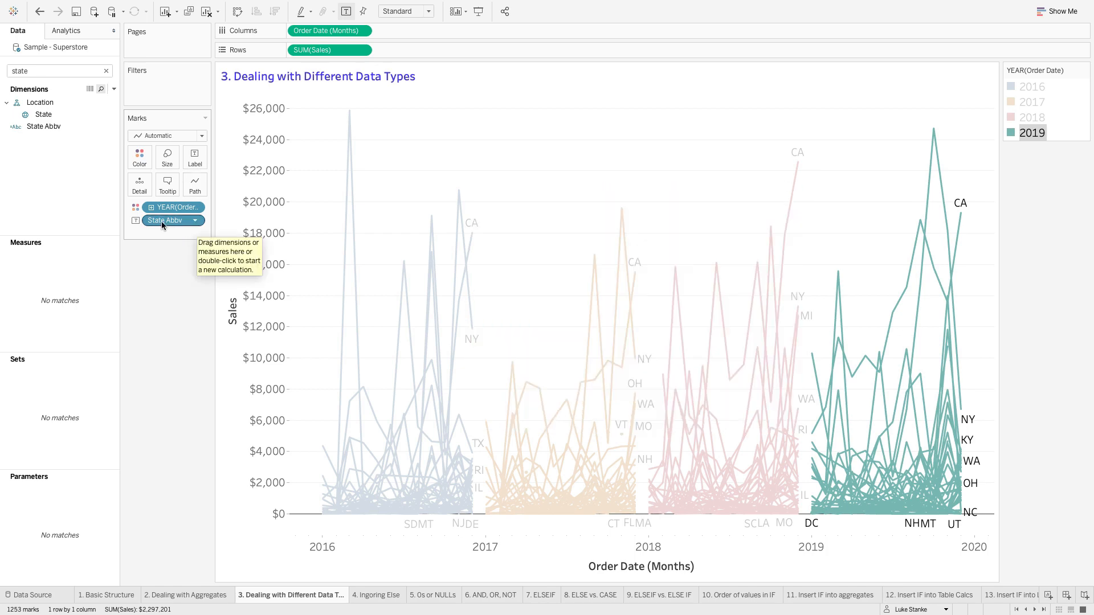
left_click_drag(158, 223, 14, 175)
right_click(68, 128)
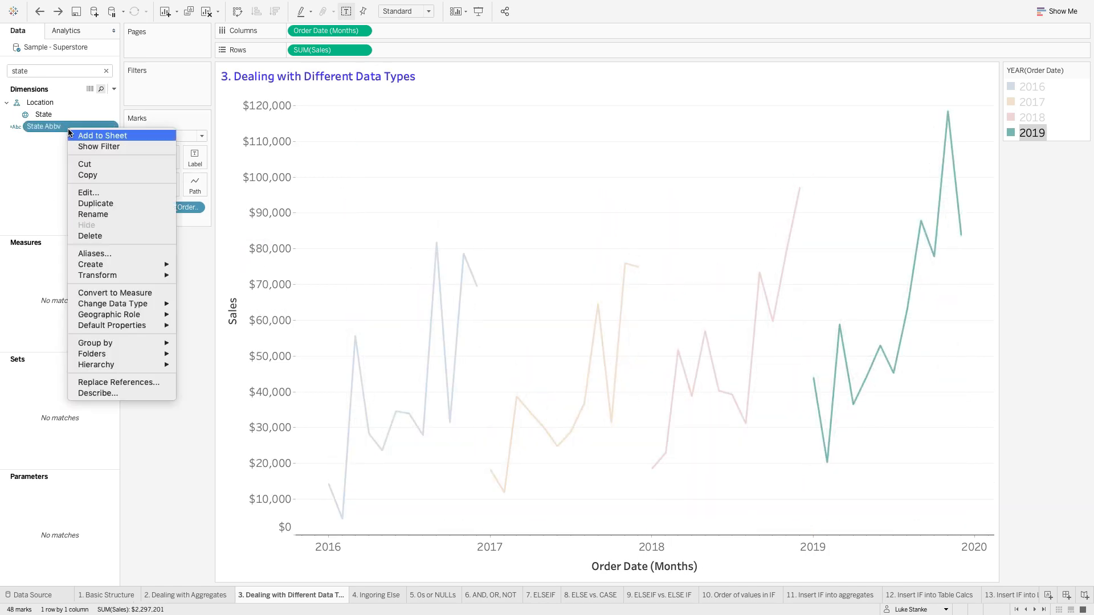
- Find the Month Abbrv field, label the sales line marks with it, and clear the 2019 highlight
left_click(34, 71)
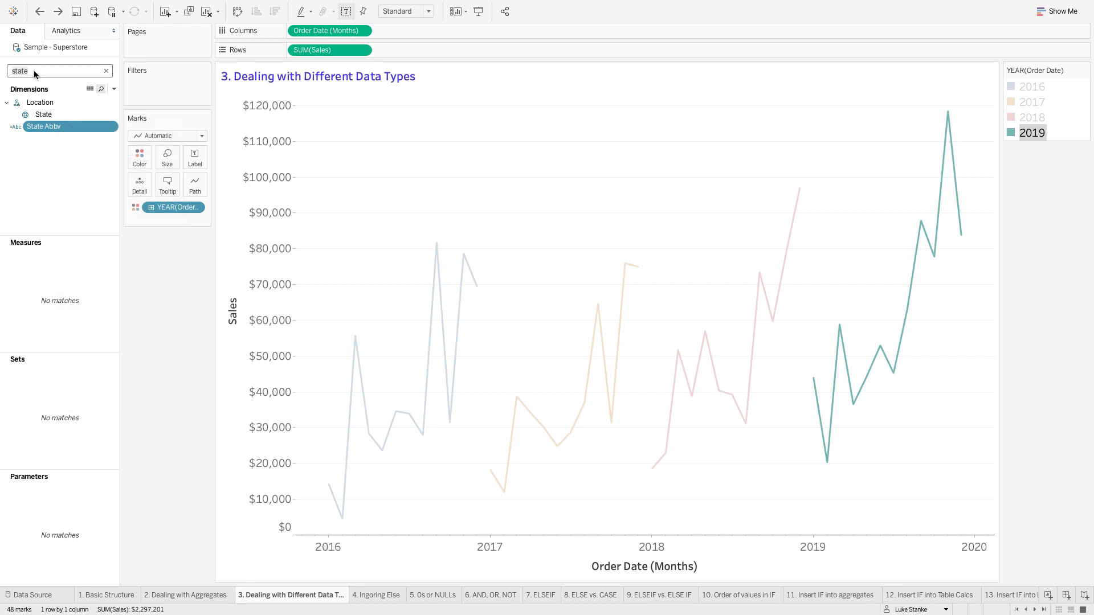
type("mon")
left_click_drag(47, 102, 195, 162)
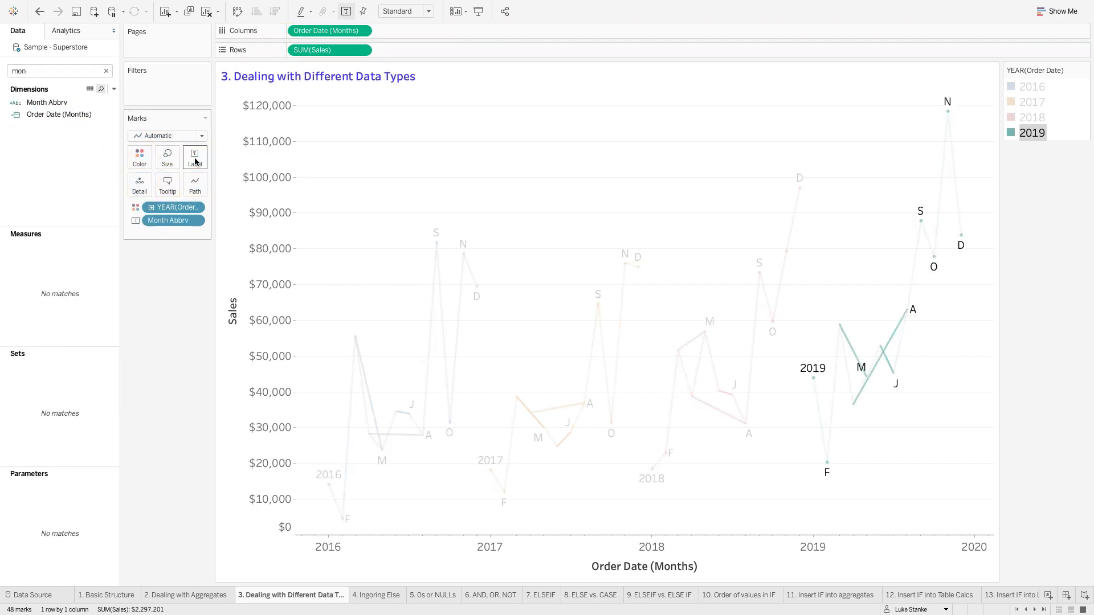
left_click(319, 250)
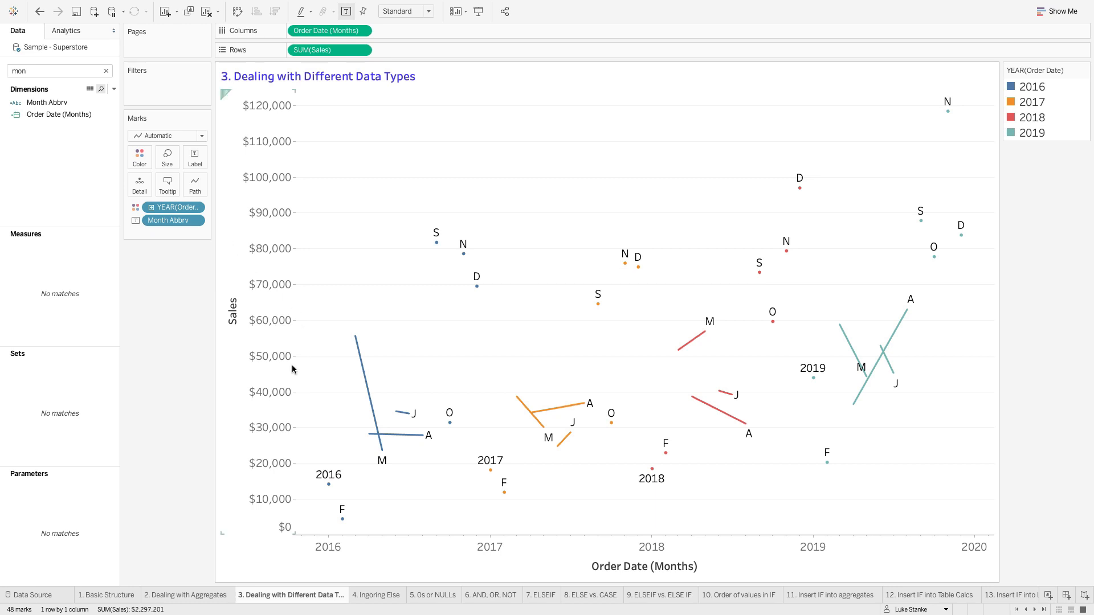
- Change the Month Abbrv label from a dimension to an attribute
mouse_move(378, 443)
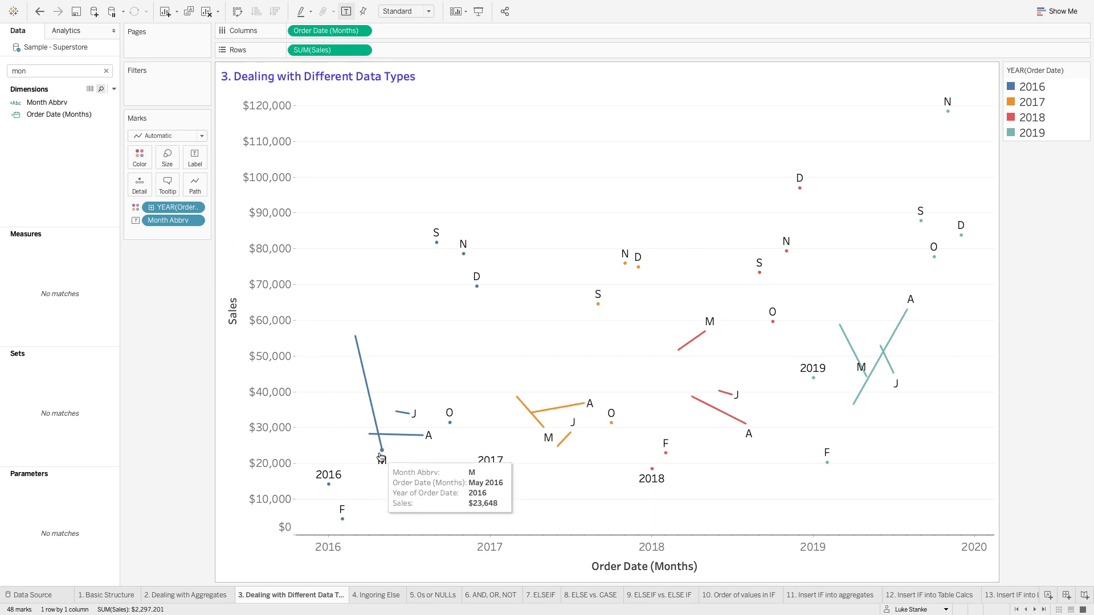
mouse_move(359, 347)
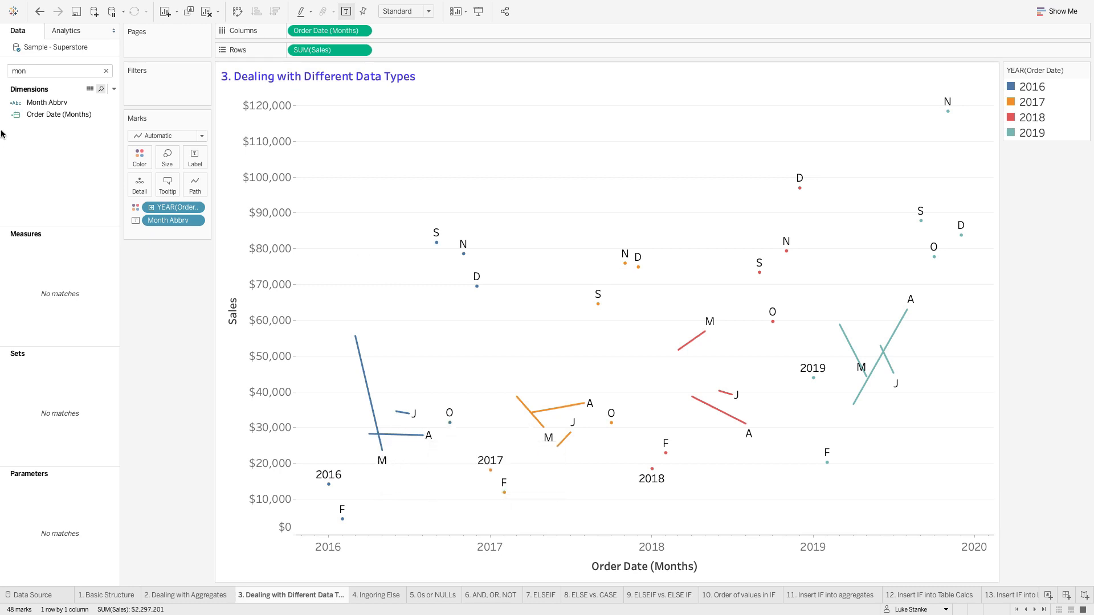
left_click(194, 220)
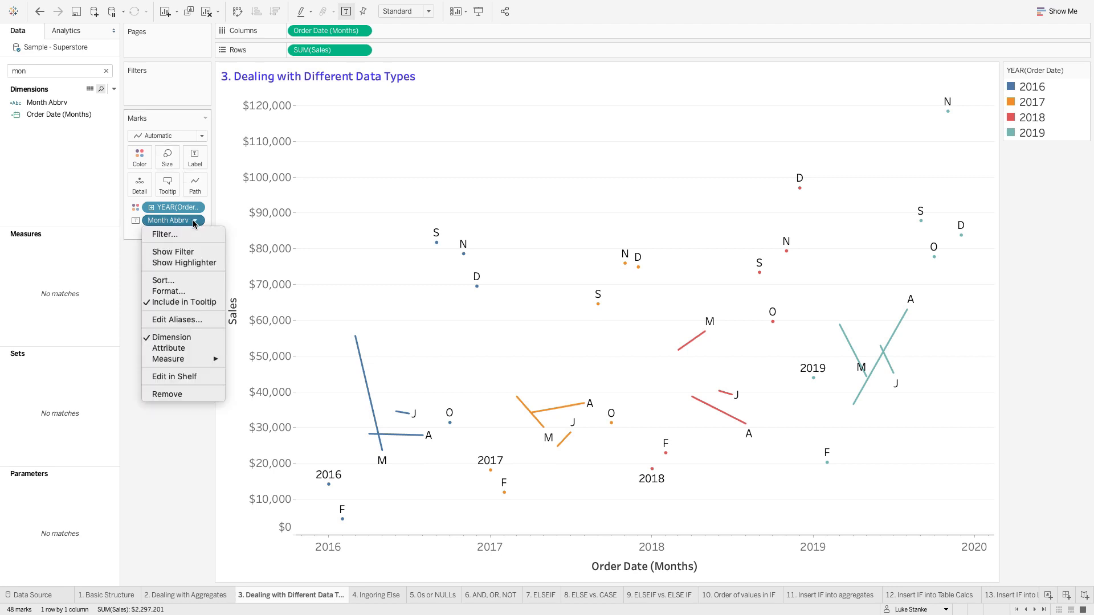
left_click(181, 348)
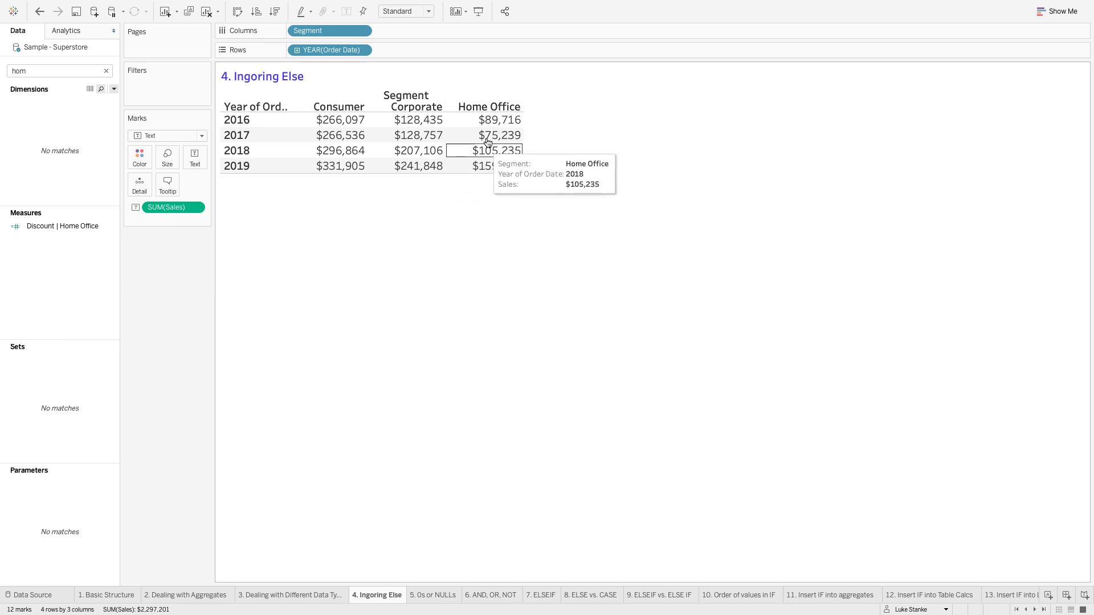
- On the Ingoring Else sheet, create a calculated field named sales | home office
left_click(113, 89)
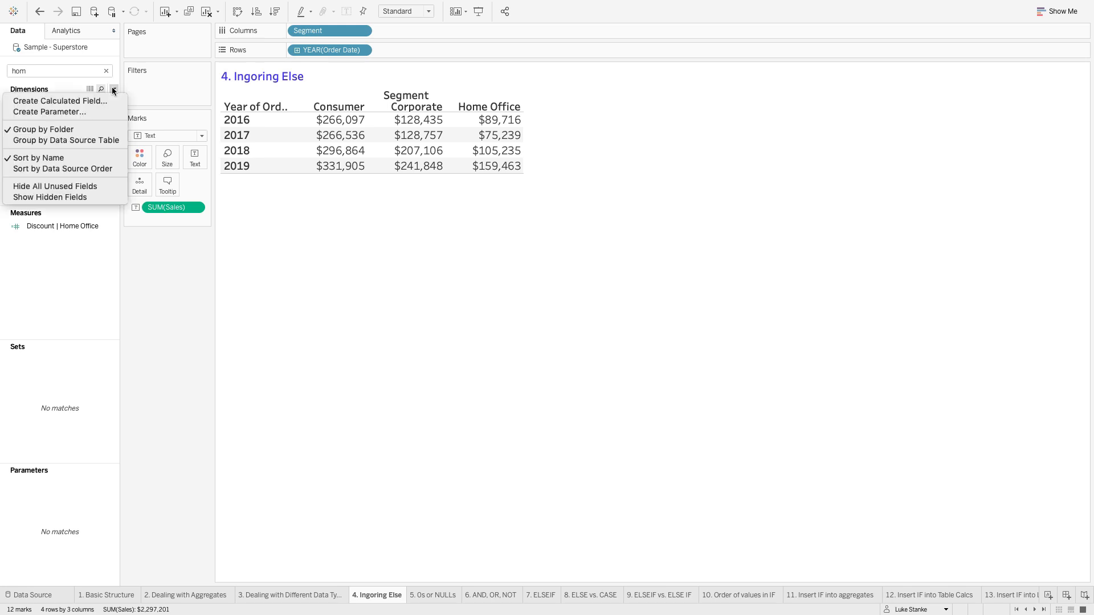
left_click(105, 98)
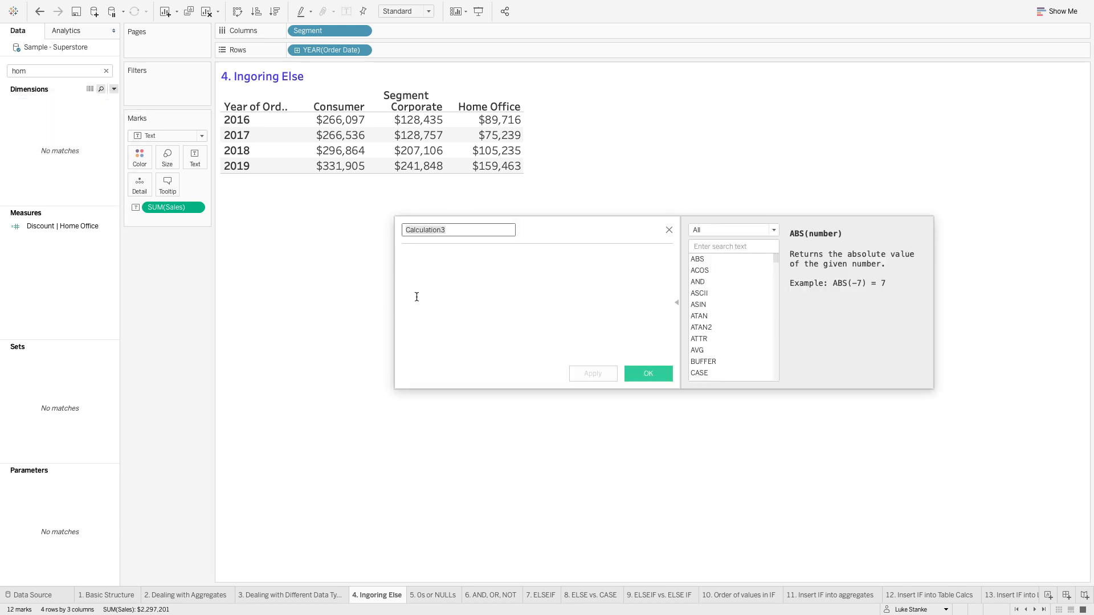
type("I")
type("sales |")
type(" home office")
key("Tab")
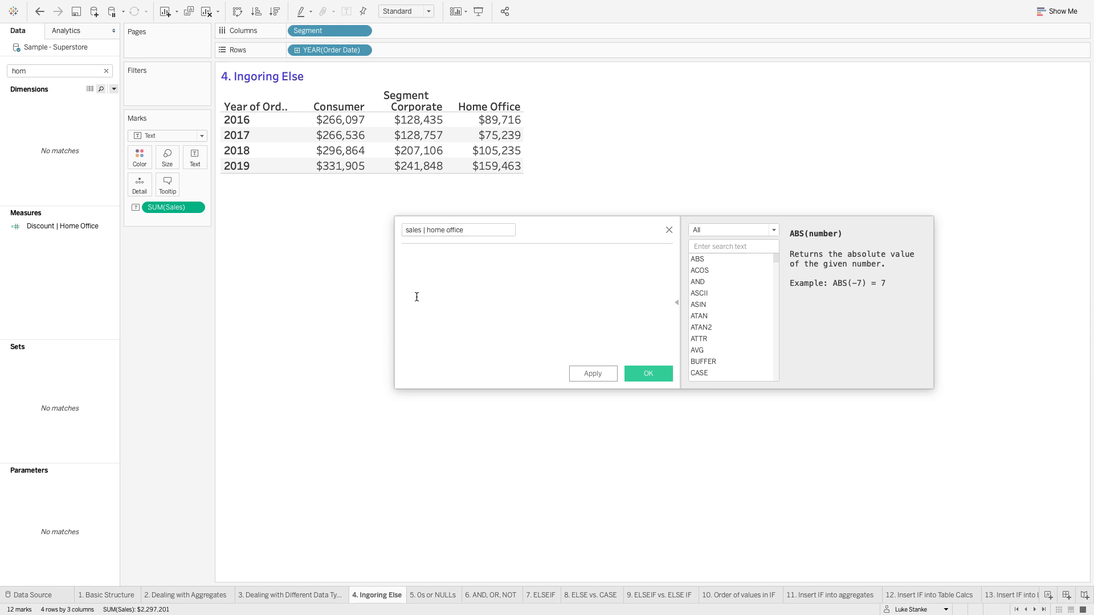
- Start the formula with the condition IF [Segment] = "Home Office"
type("IF Se")
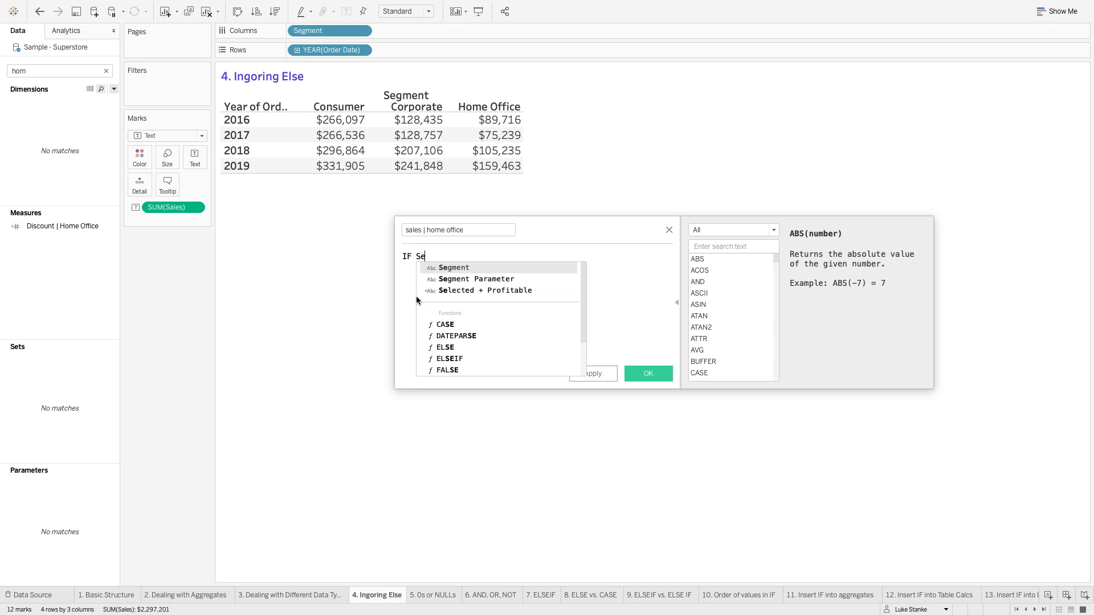
key("Return")
type("= \"Home")
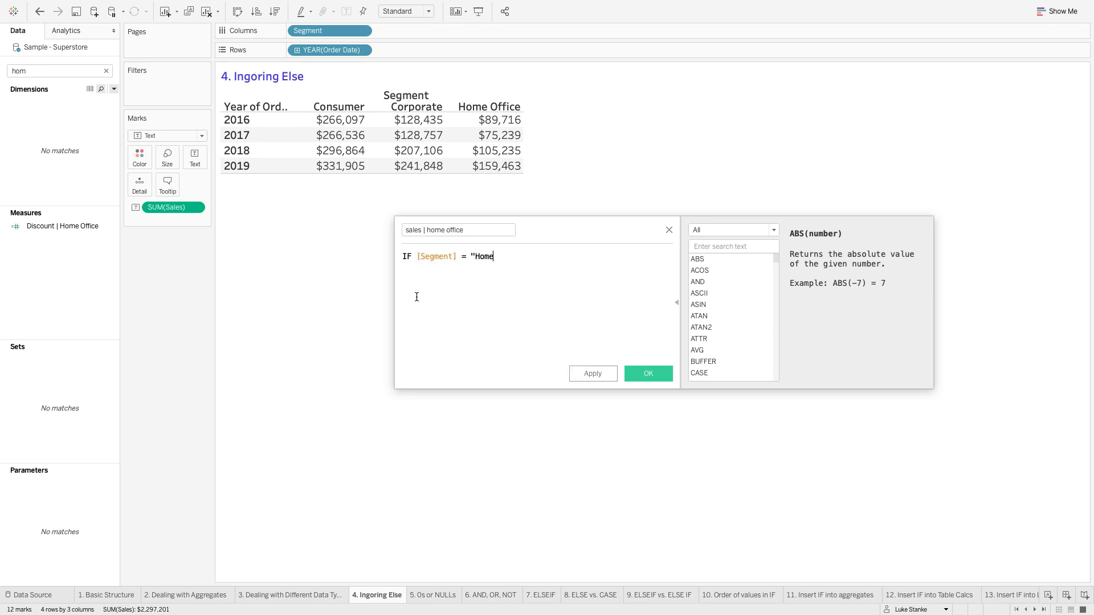
type(" Offic")
key("BackSpace")
key("BackSpace")
key("BackSpace")
key("BackSpace")
type("fic")
key("BackSpace")
key("BackSpace")
type("fice\"")
key("Return")
- Add THEN [Sales] as the second line of the sales | home office formula
type("T")
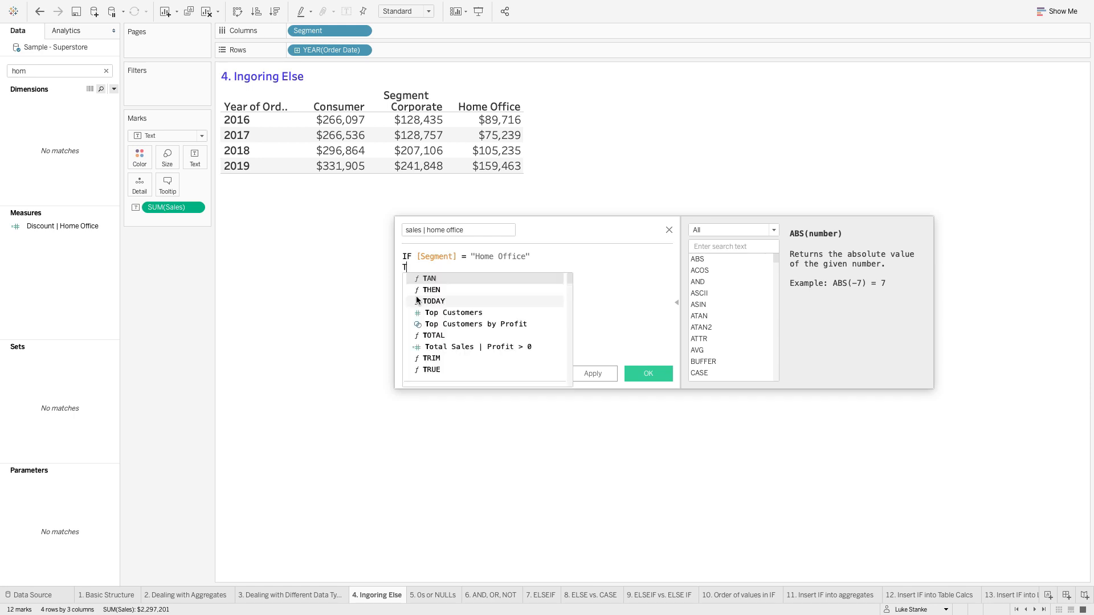
type("HEN [Segment")
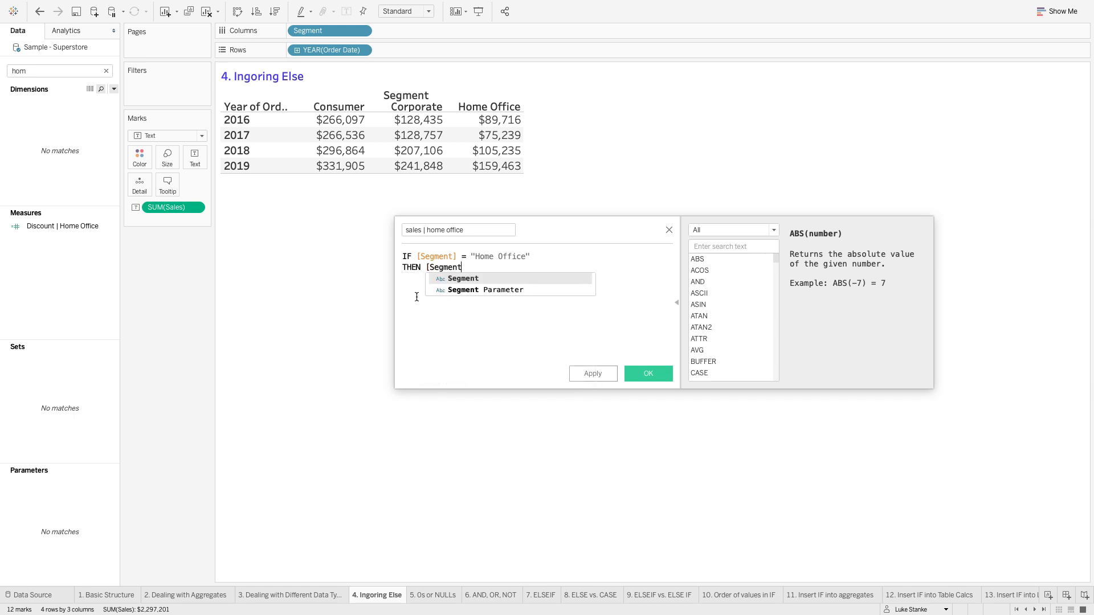
key("BackSpace")
key("BackSpace")
type("a")
key("Return")
- Complete the sales | home office formula with an ELSE 0 line and END
key("Return")
type("ELS")
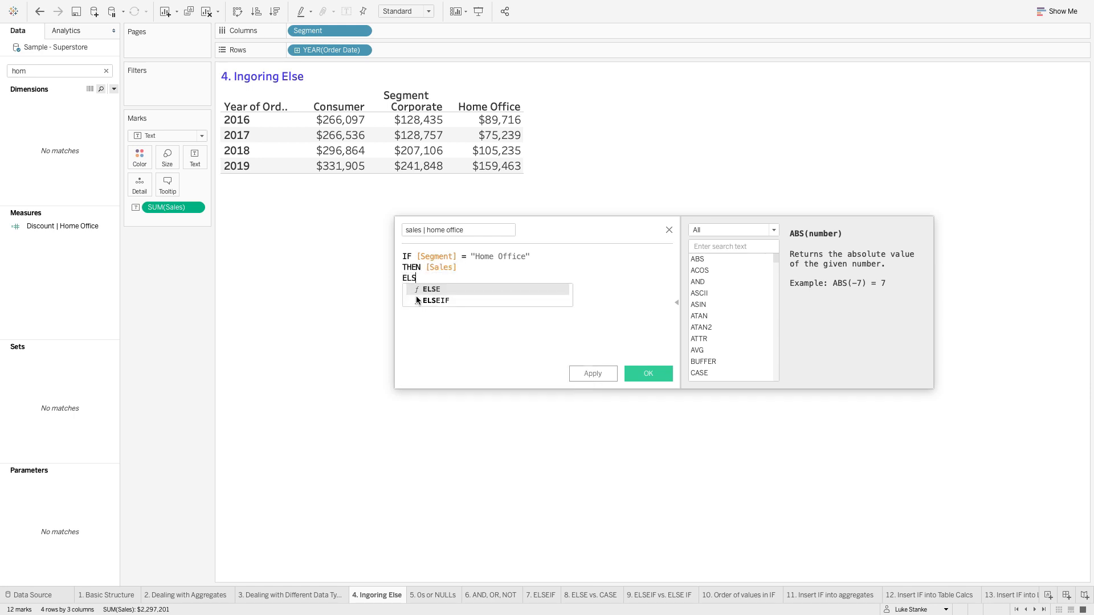
type("E 0")
key("Return")
type("END")
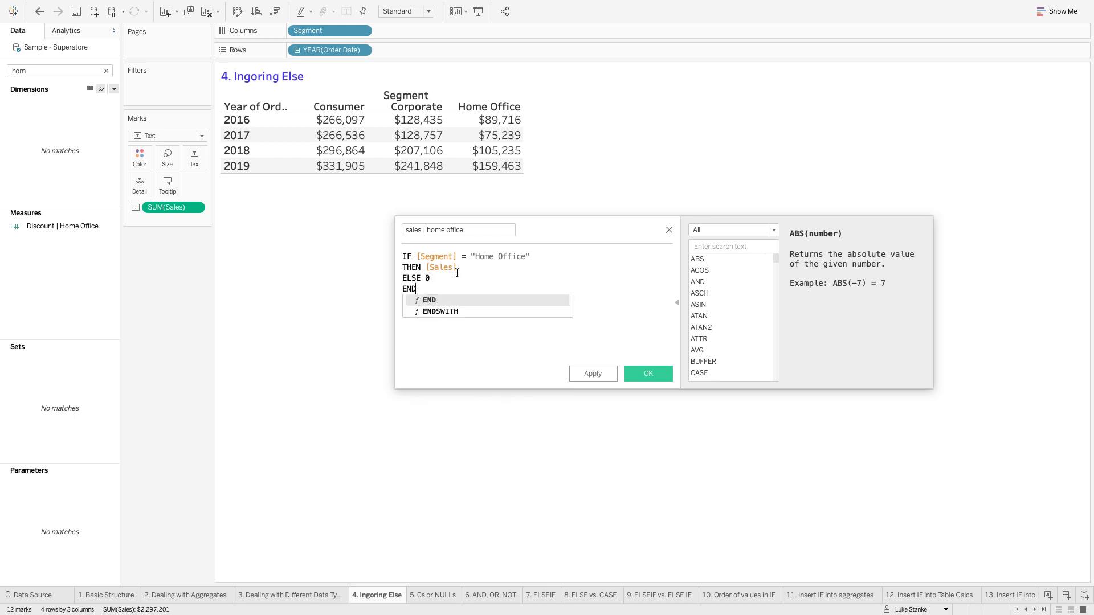
left_click(419, 300)
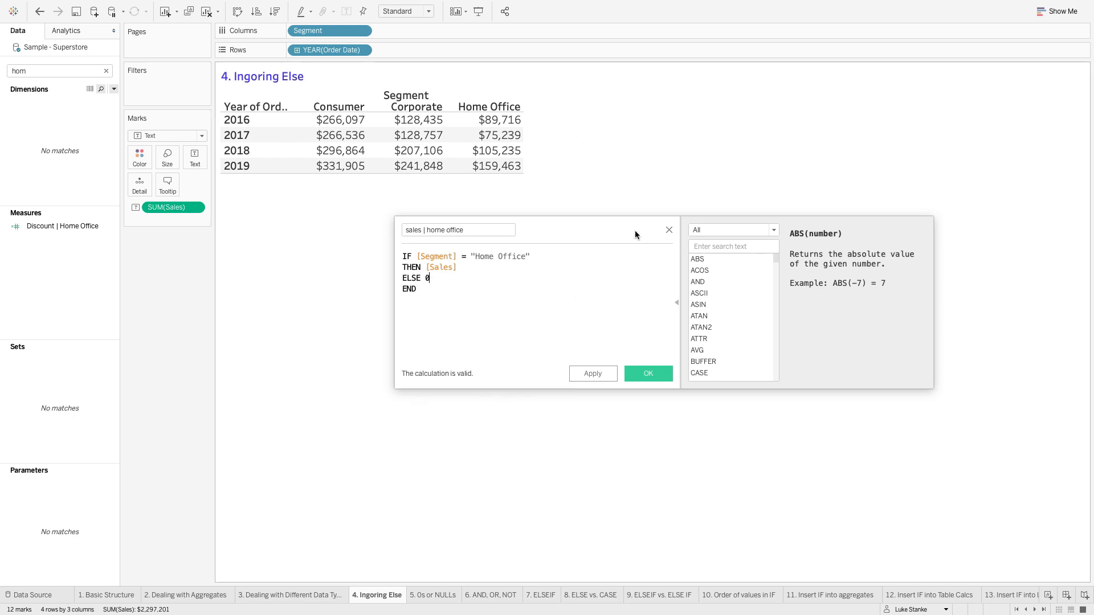
- Apply the sales | home office calculation and add it to the table, keeping its editor clear of the values
left_click(591, 374)
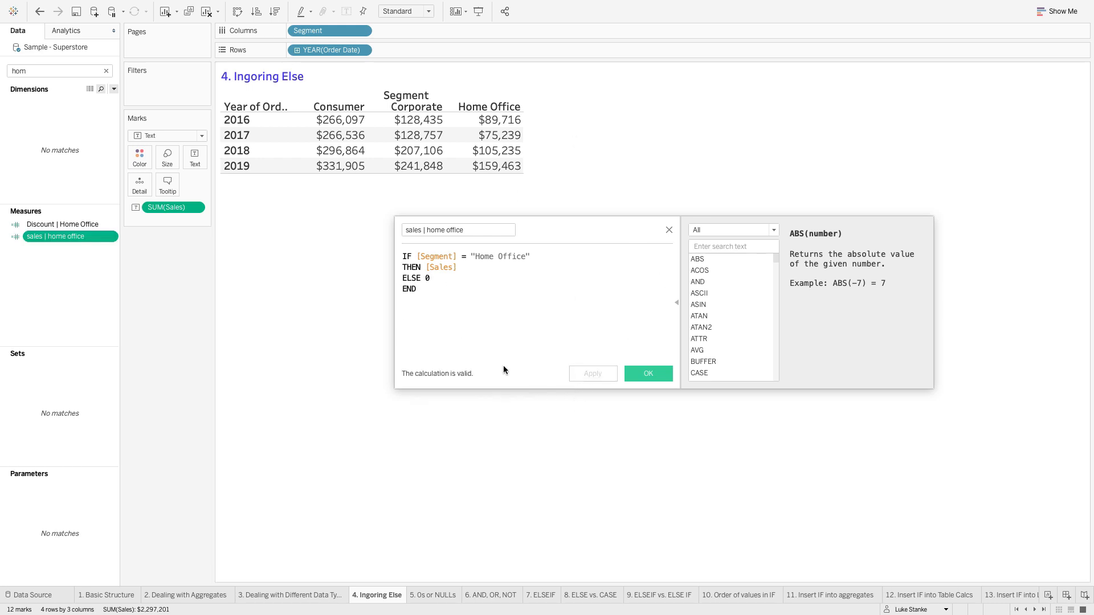
double_click(74, 235)
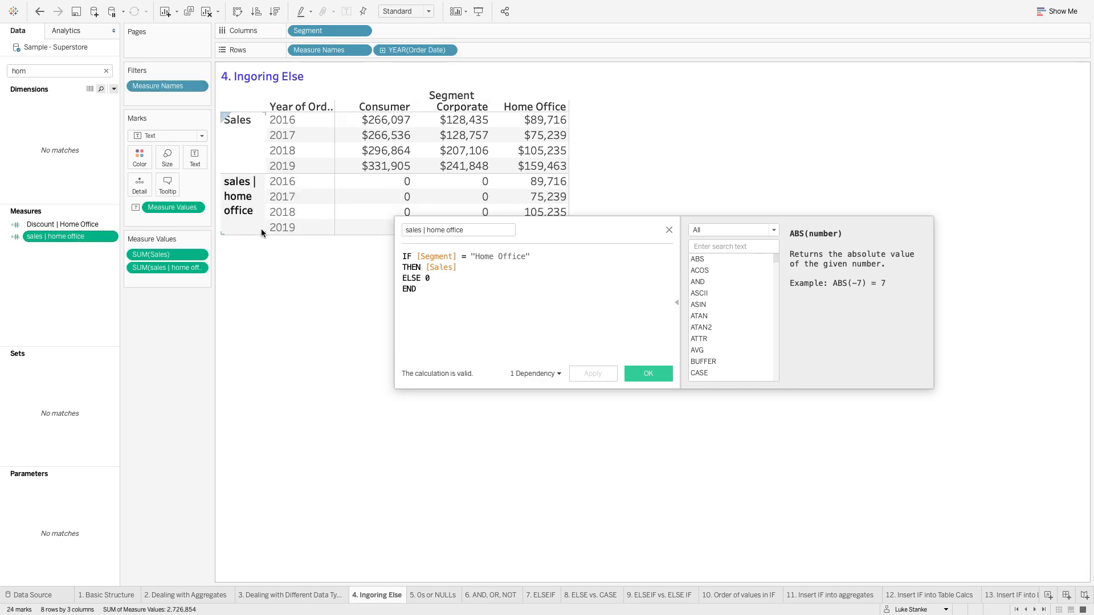
left_click_drag(552, 239, 706, 262)
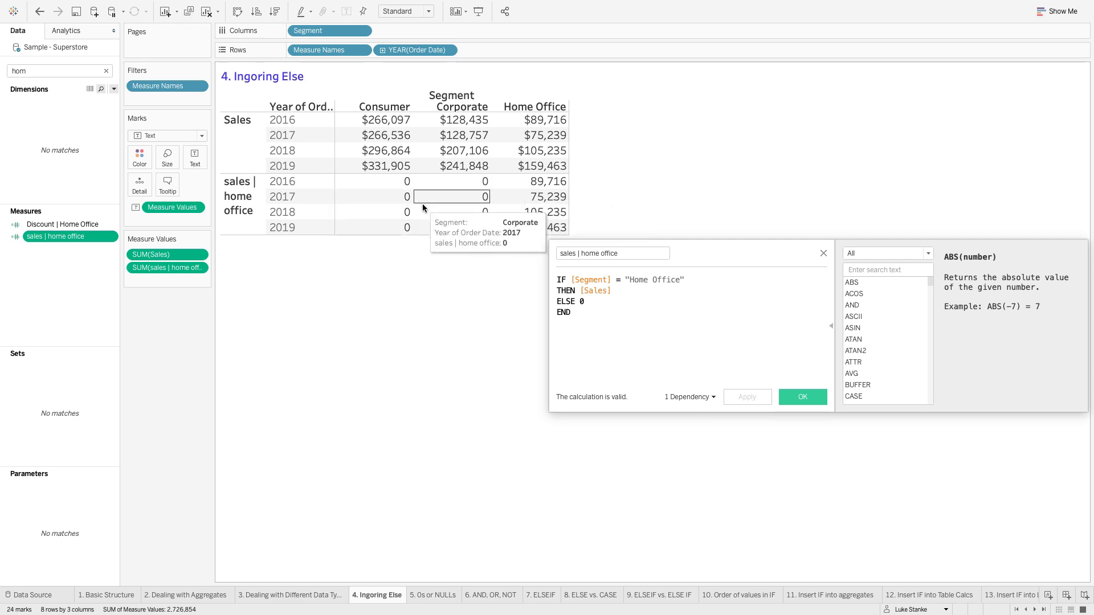
- Change the ELSE value in the sales | home office formula to NULL and apply it
left_click(593, 298)
key("BackSpace")
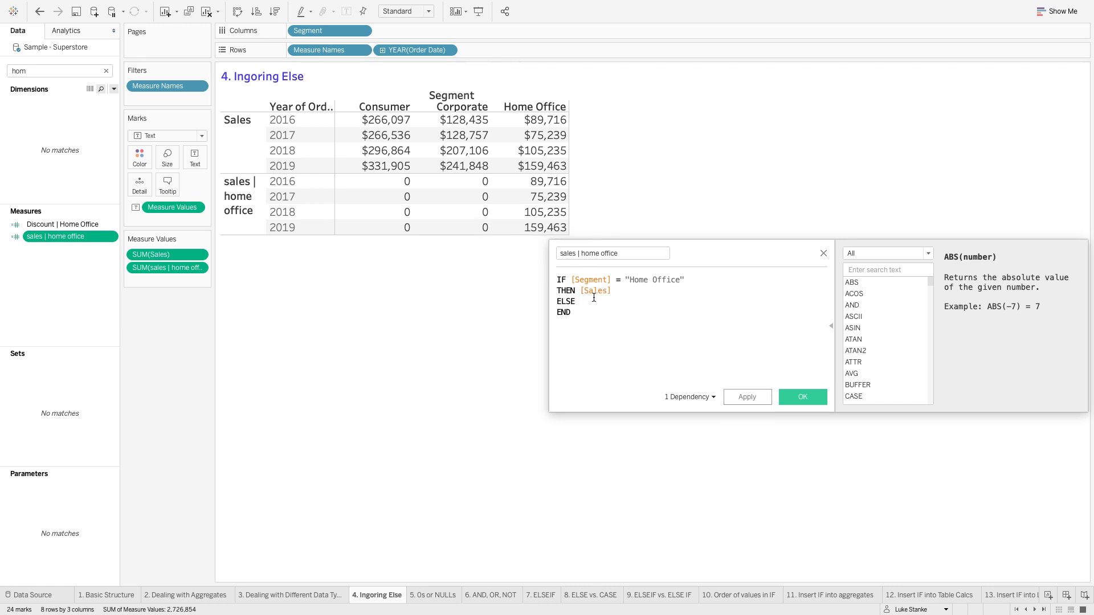
type("NULL")
left_click(743, 398)
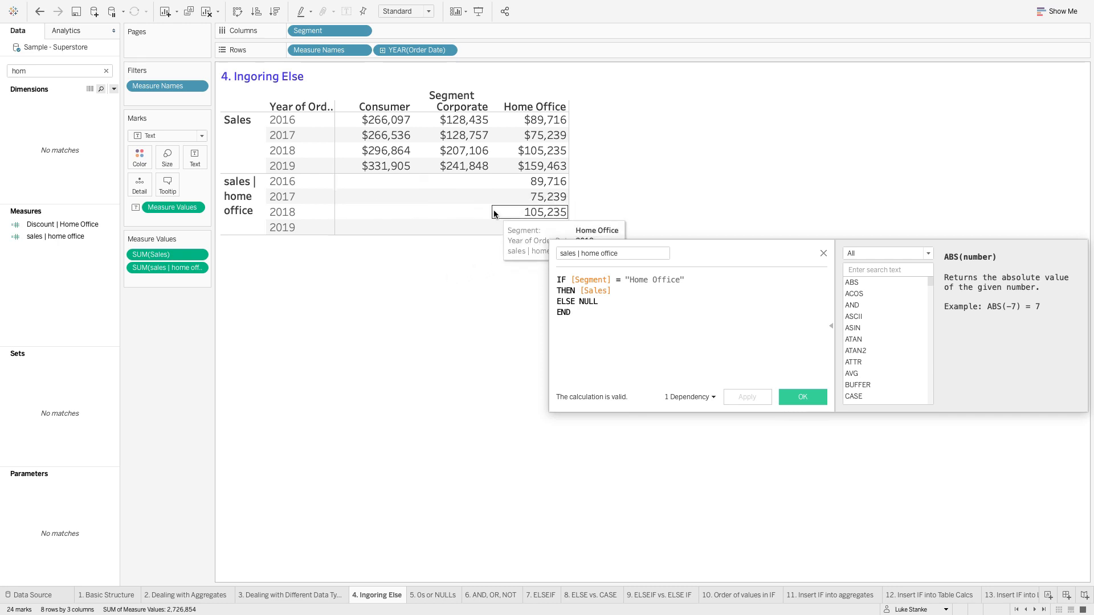
- Remove the whole ELSE line from the sales | home office formula and apply the change
triple_click(590, 302)
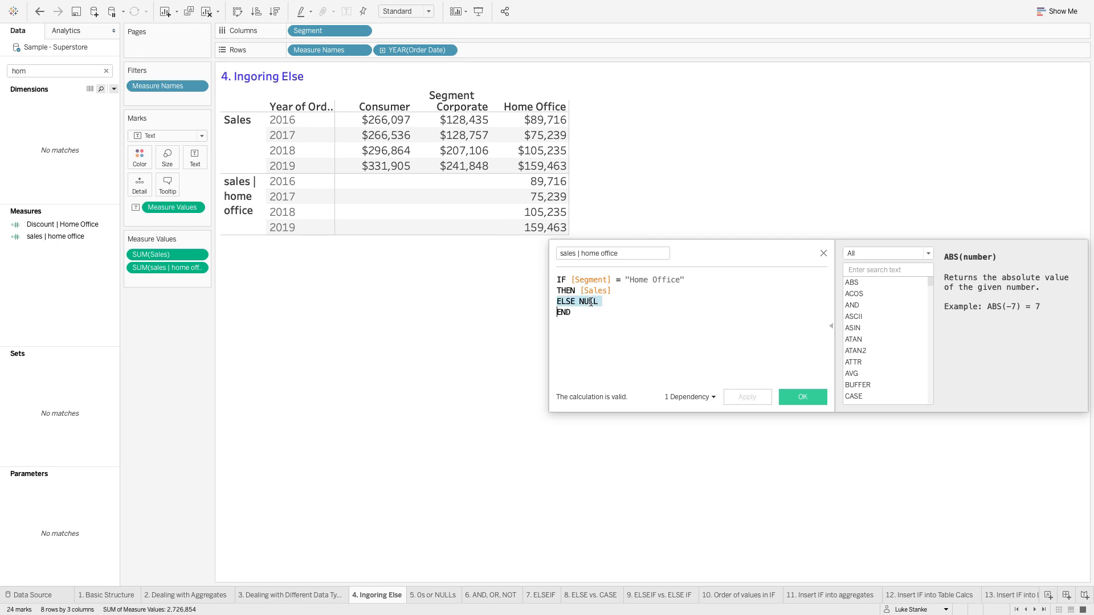
key("BackSpace")
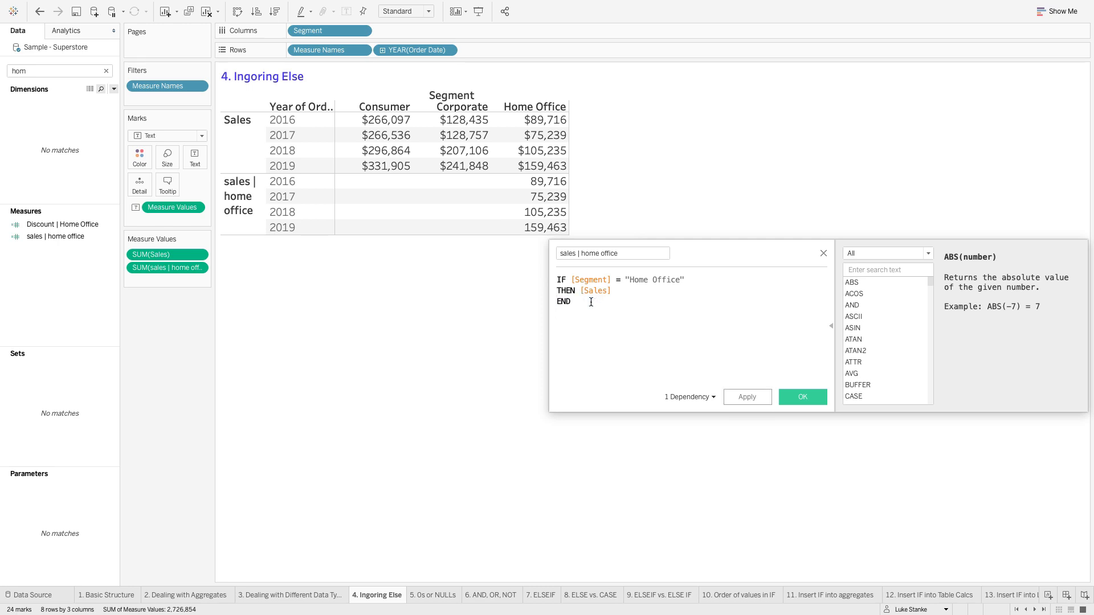
left_click(732, 392)
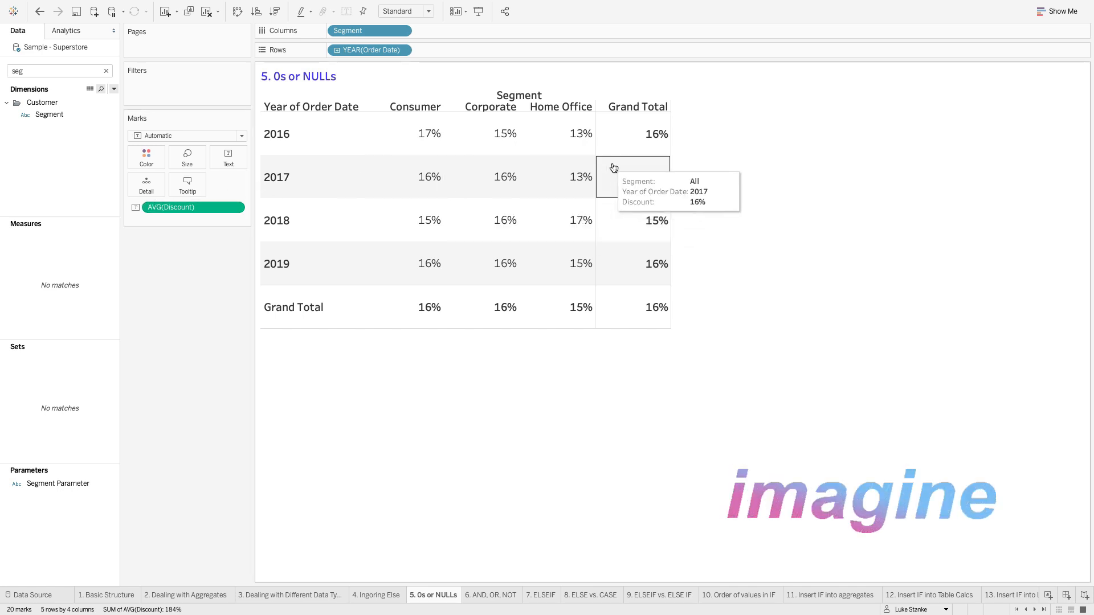
- On the 5. 0s or NULLs sheet, create a calculated field named Discount | Home Office
mouse_move(615, 145)
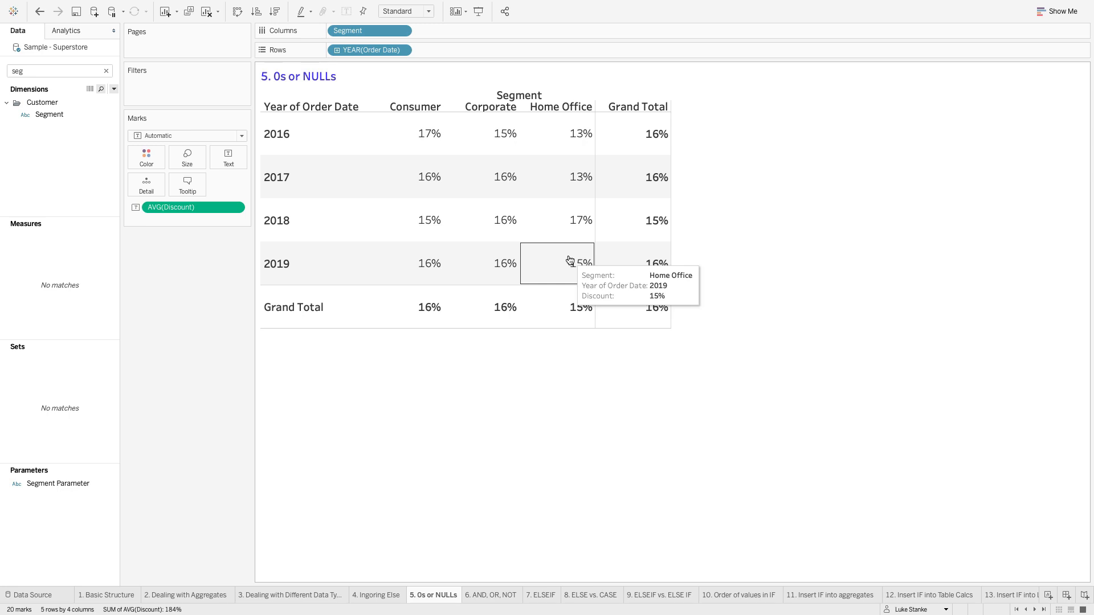
left_click(114, 90)
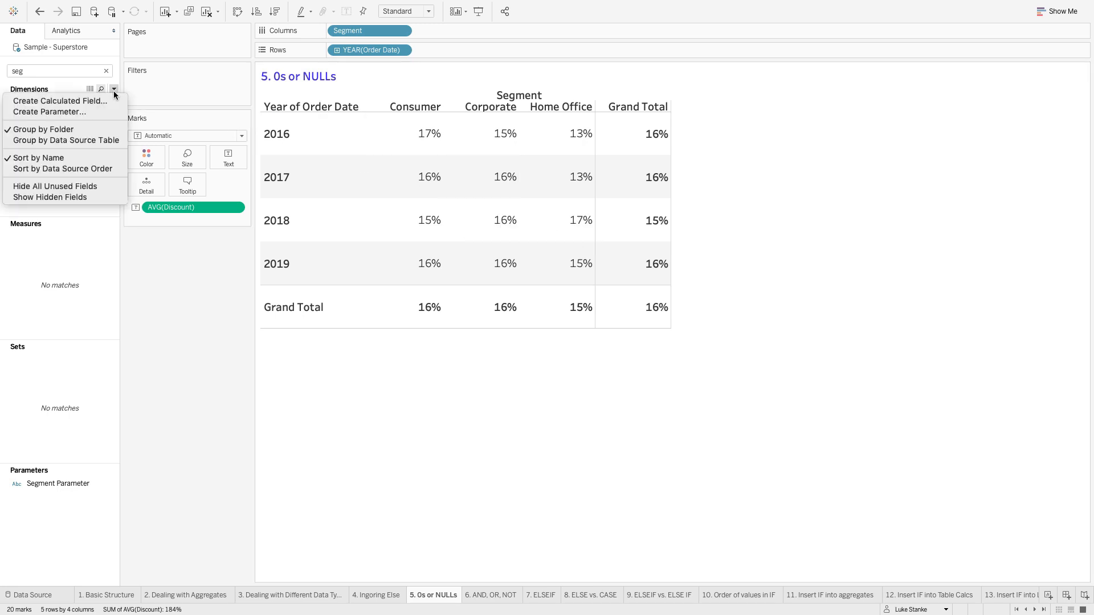
left_click(57, 100)
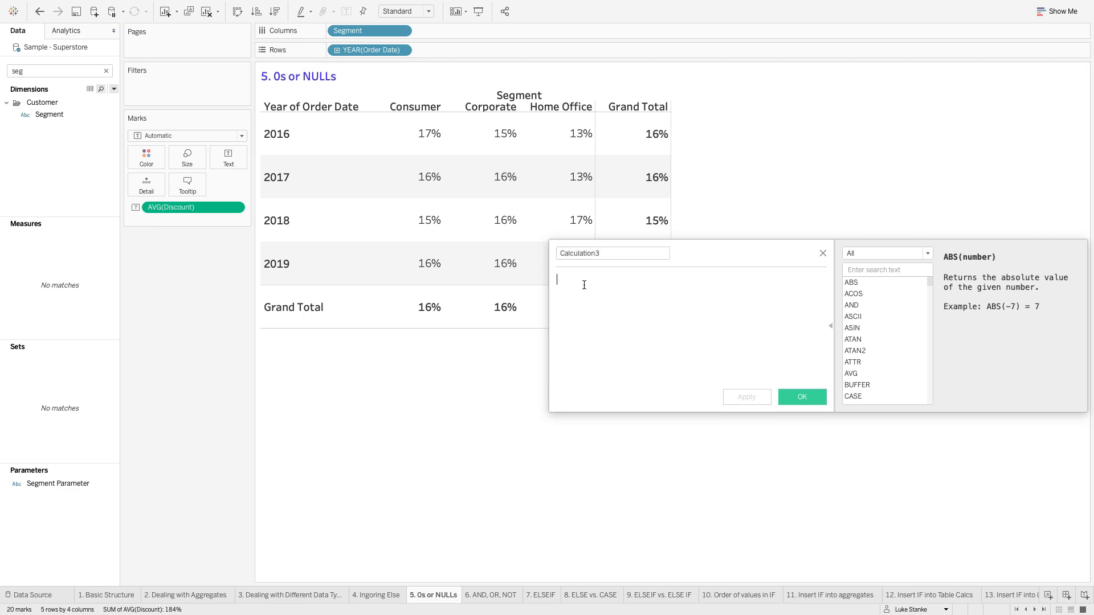
double_click(595, 254)
type("D")
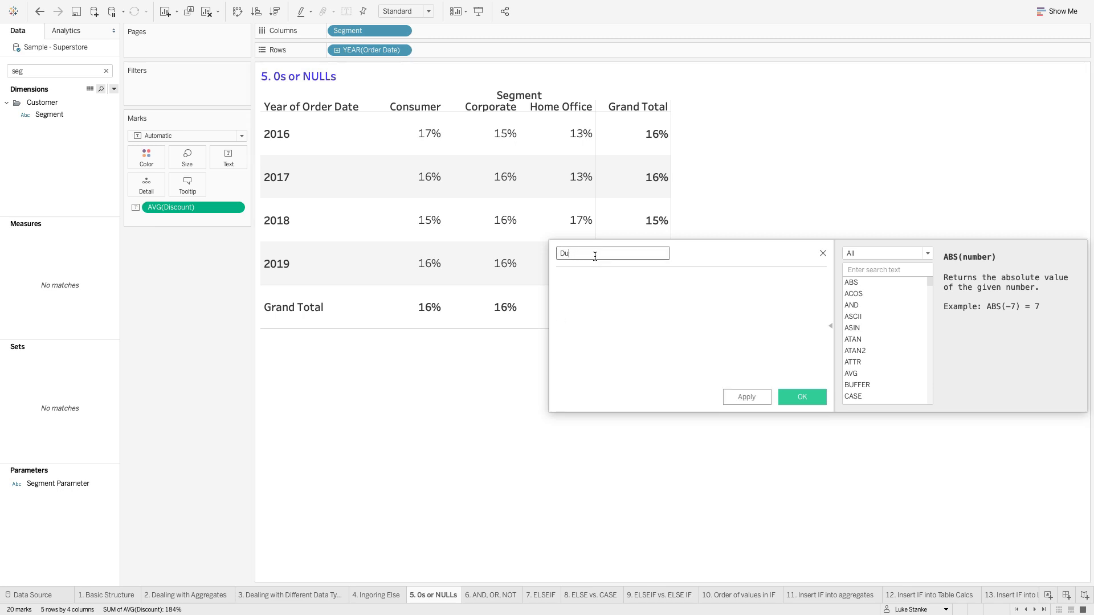
type("iscount | HOm")
key("BackSpace")
key("BackSpace")
- Start the Discount | Home Office formula with the condition IF [Segment] = "Home Office"
type("omIF Di")
key("BackSpace")
key("BackSpace")
type("Se")
key("Return")
type("= \"Home Office\"")
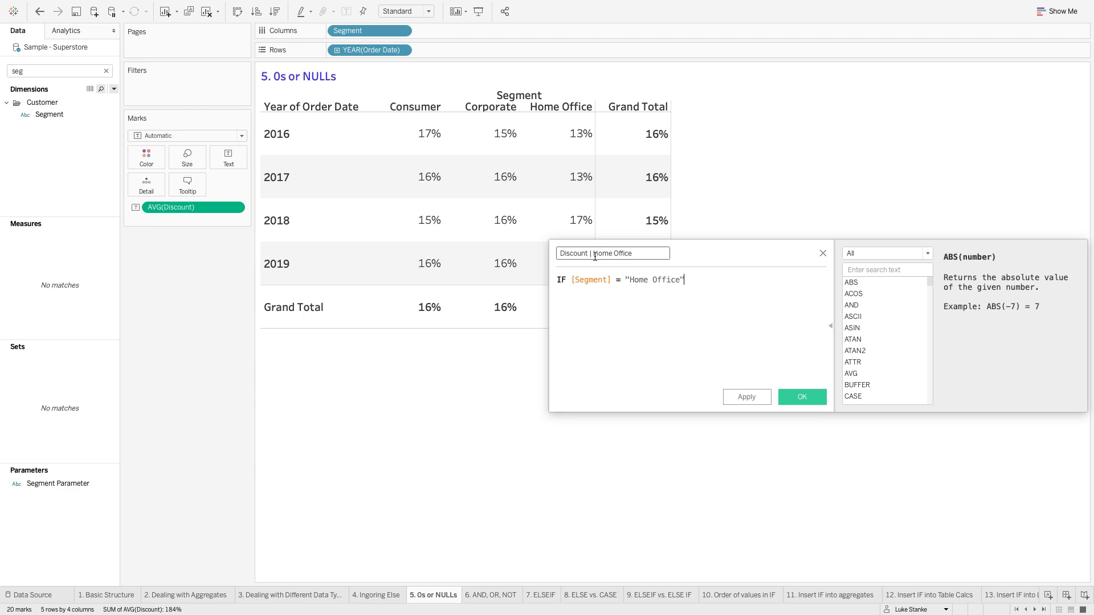
- Finish the formula with THEN [Discount] and END, without an ELSE line, and save the calculated field
key("Return")
type("THEN [Dis")
key("Return")
key("Return")
type("END")
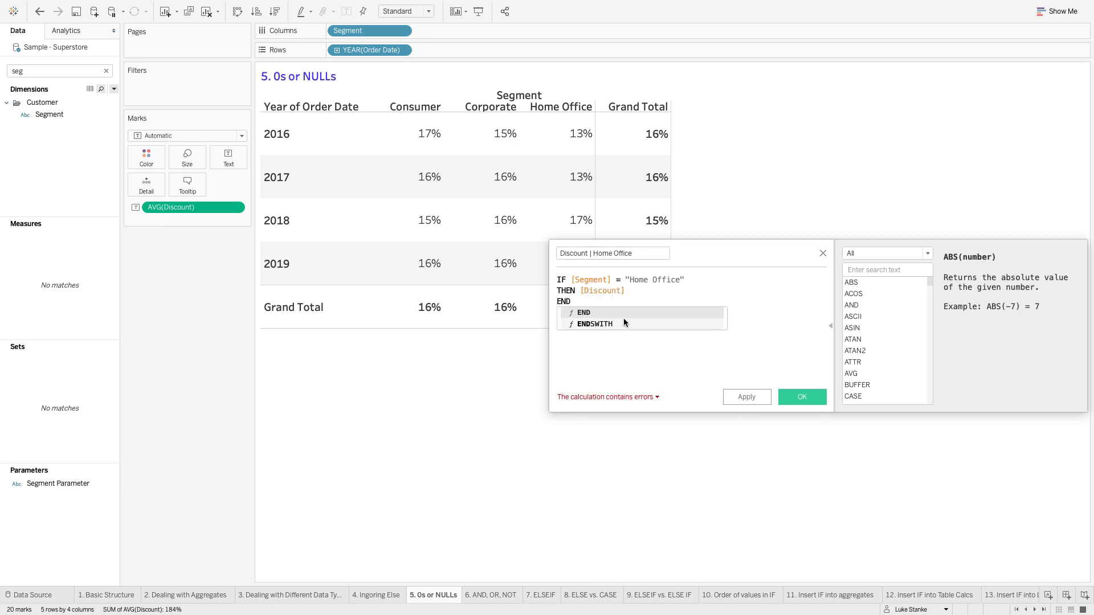
left_click(632, 297)
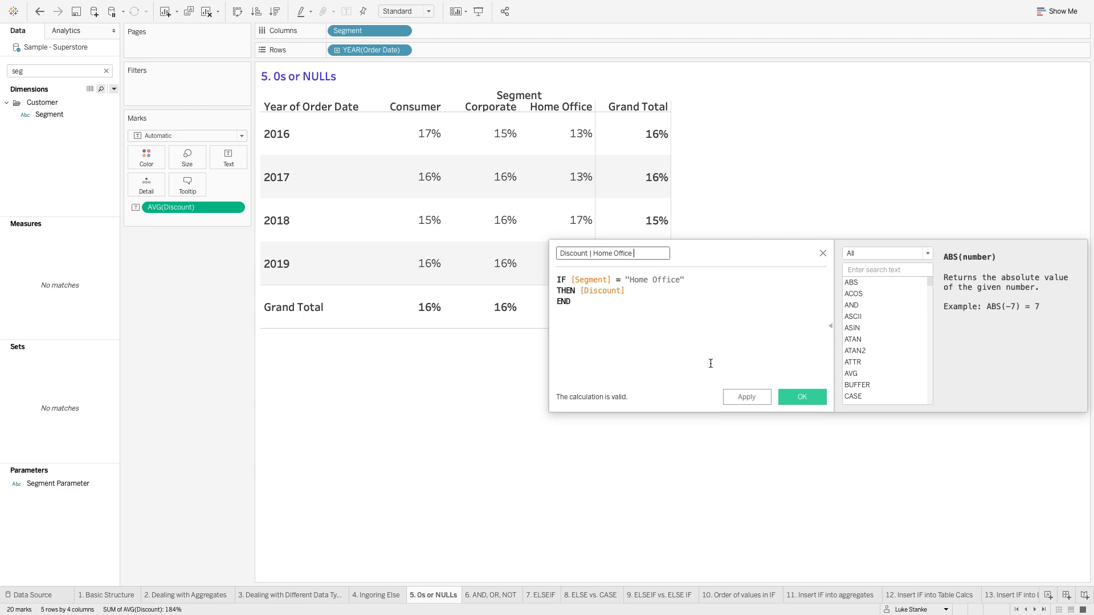
left_click(801, 397)
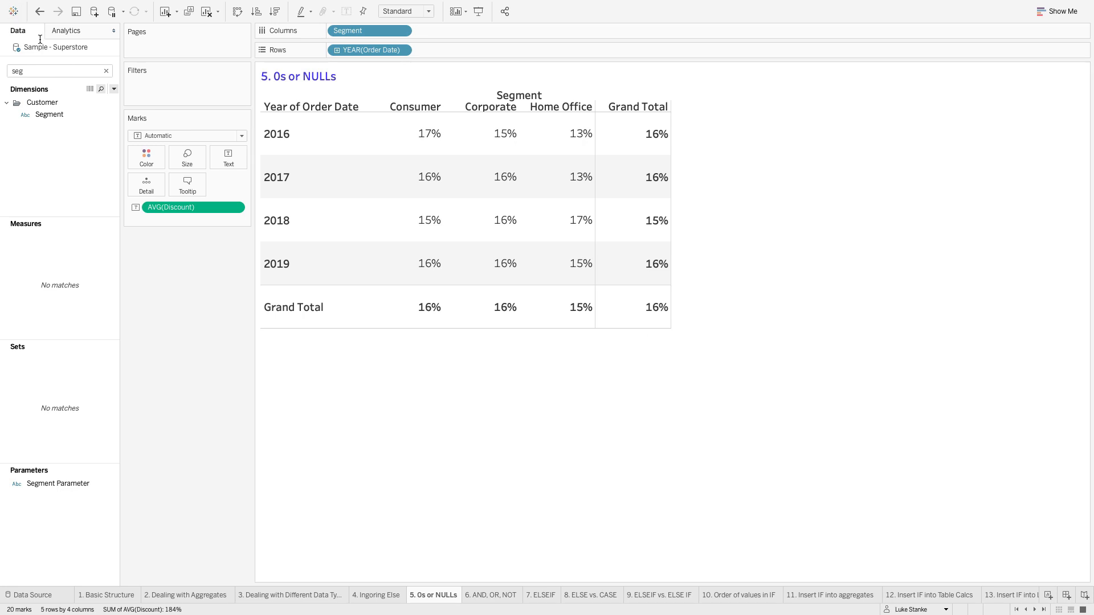
- Search the fields for dis and add the new Discount | Home Office measure to the table
double_click(47, 69)
type("dis")
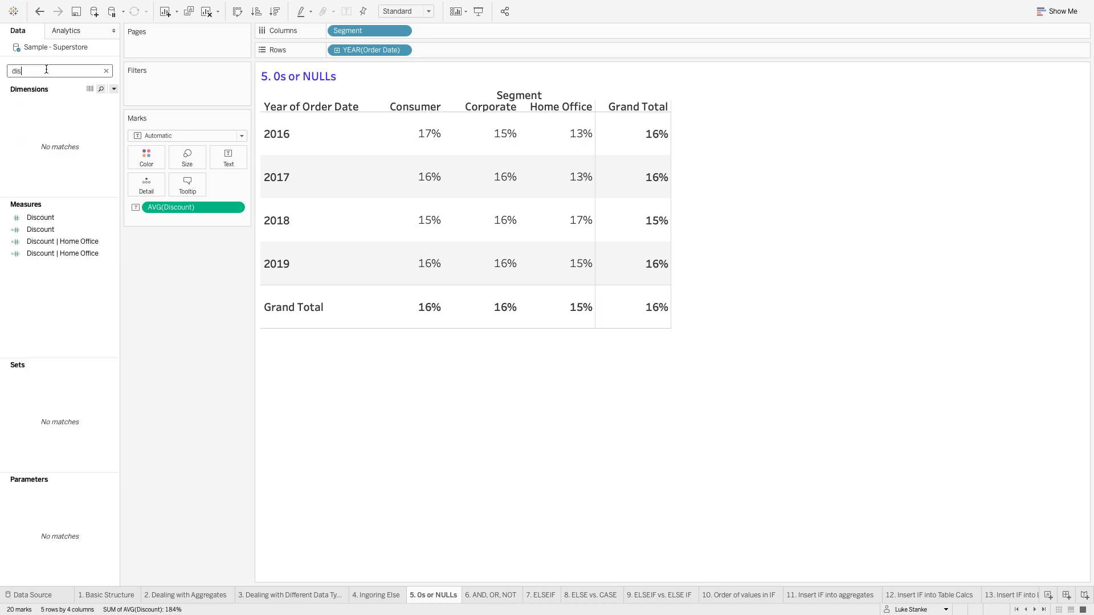
left_click(39, 242)
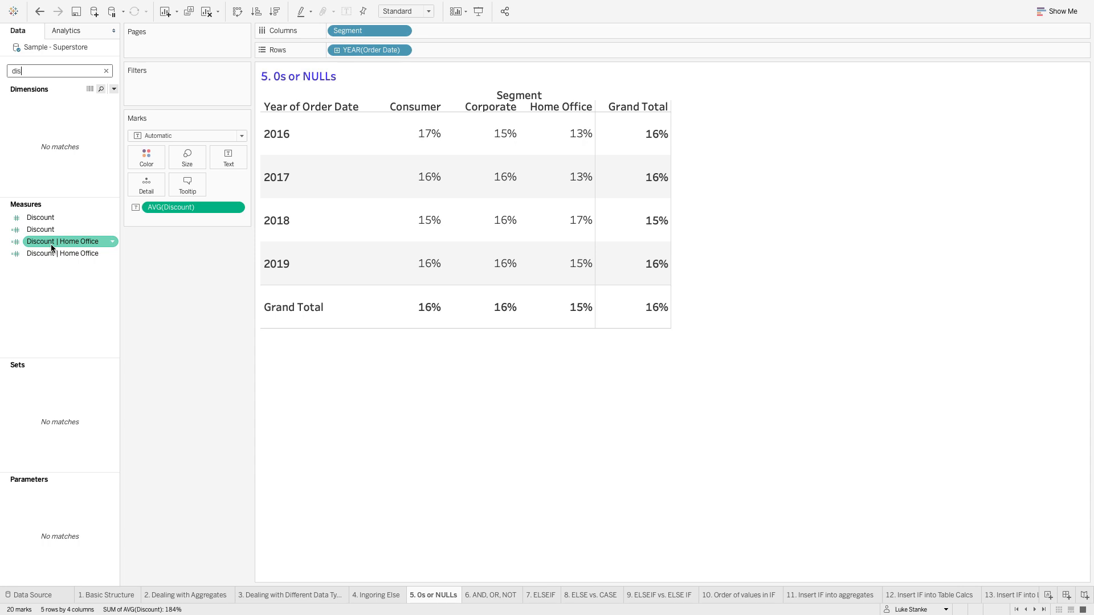
double_click(51, 247)
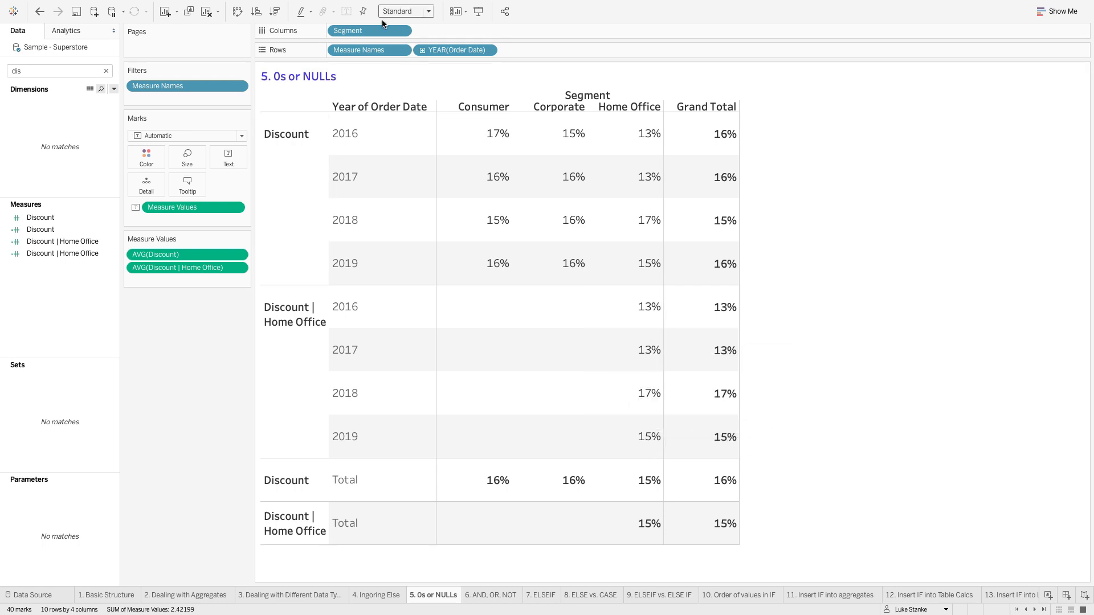
- Rearrange the table by removing Segment and placing Measure Names on columns, with the view set to Fit Width
left_click_drag(379, 30, 171, 435)
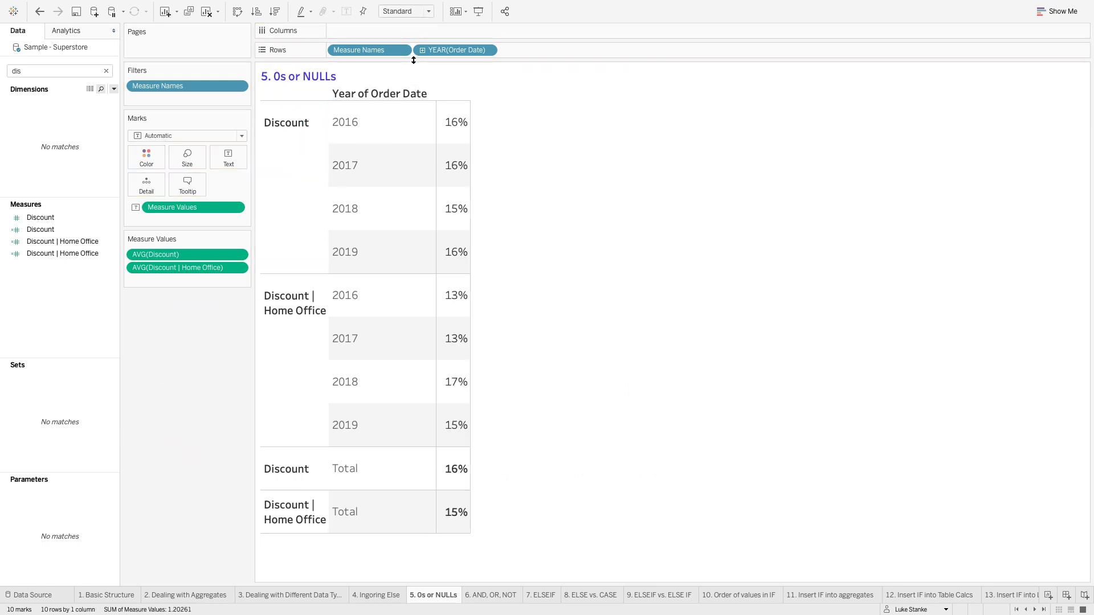
left_click_drag(364, 50, 370, 32)
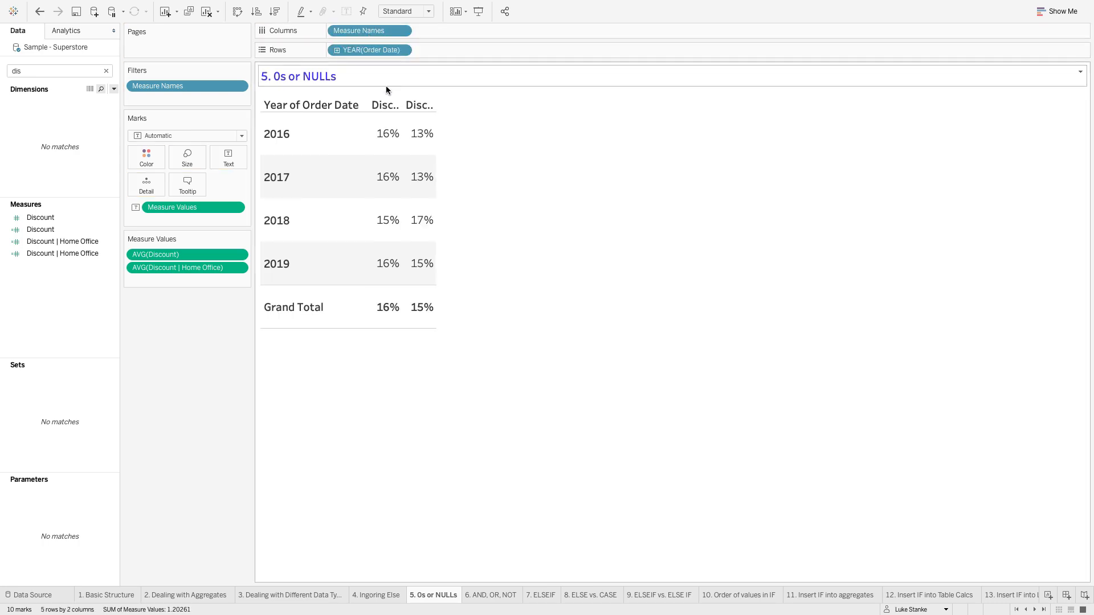
left_click(424, 11)
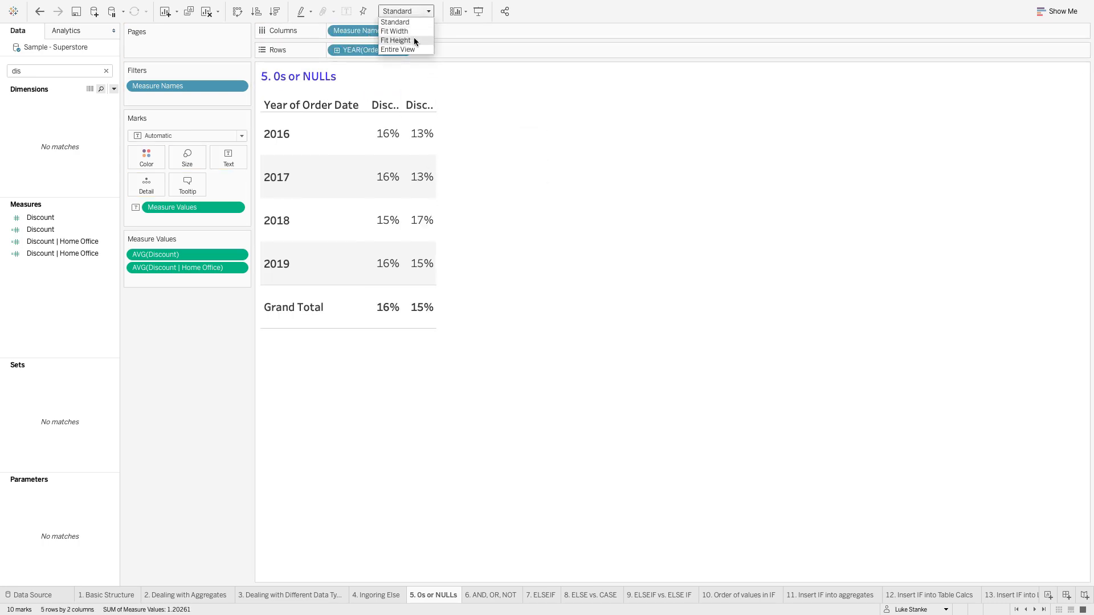
left_click(415, 31)
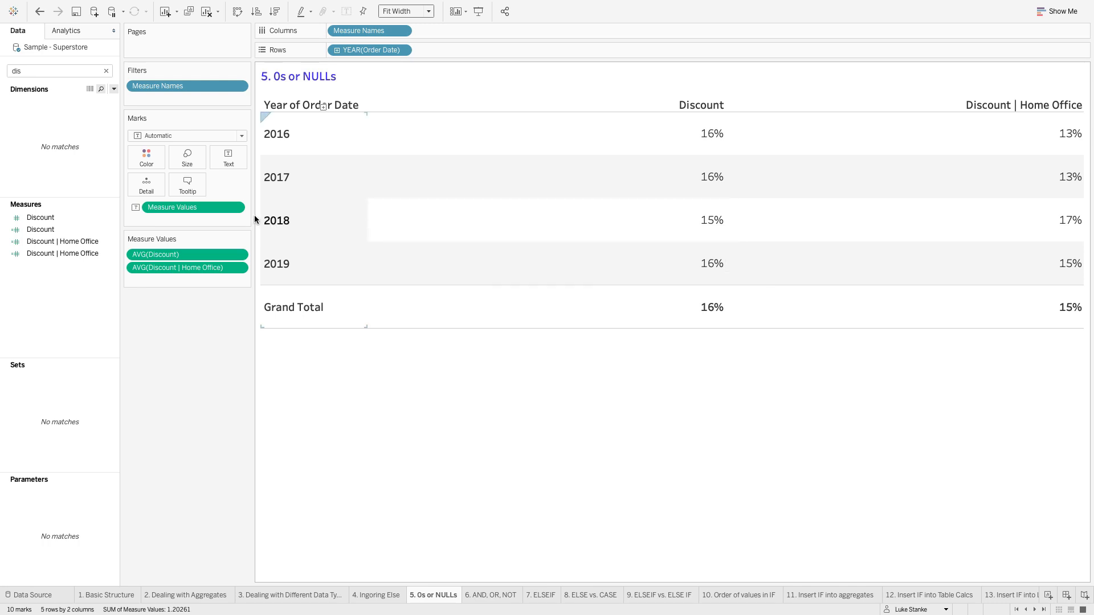
- Edit the Discount | Home Office calculation to include ELSE 0 before END and apply it
right_click(82, 241)
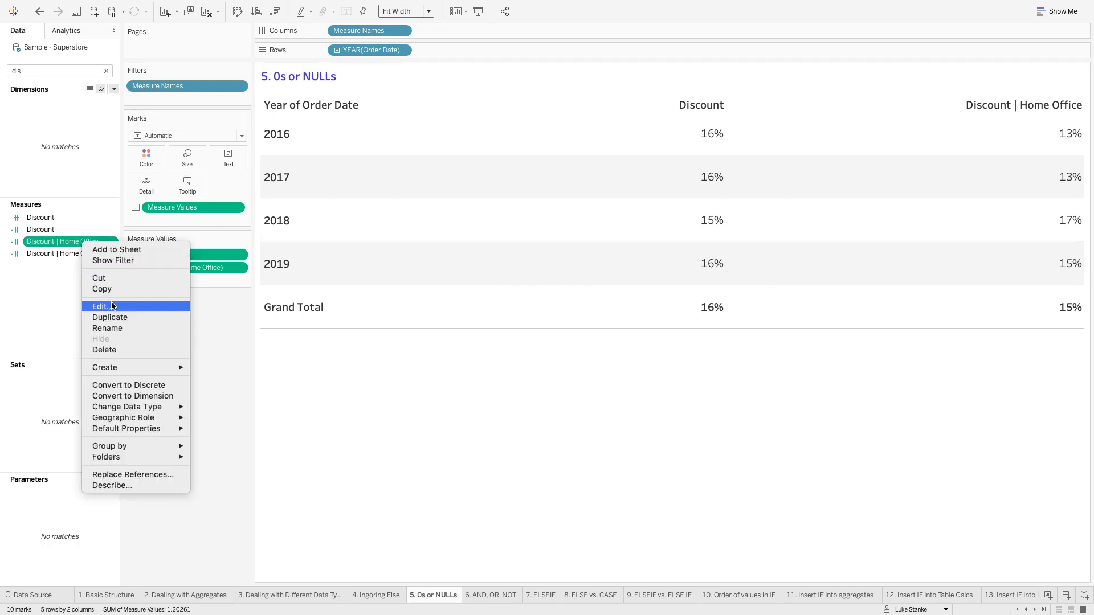
left_click(111, 306)
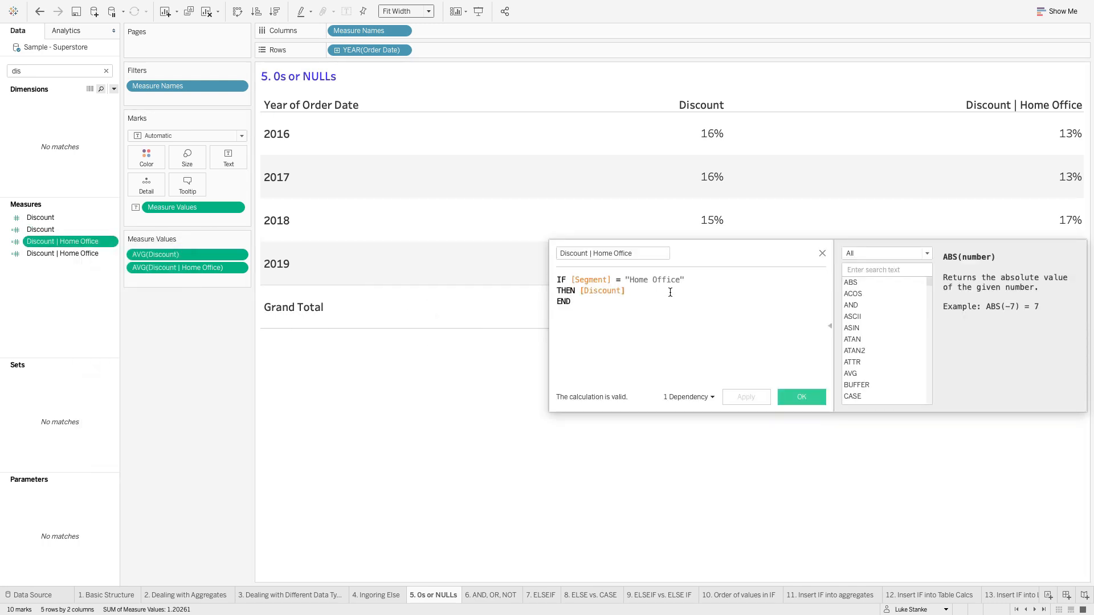
key("BackSpace")
key("BackSpace")
key("BackSpace")
type("E")
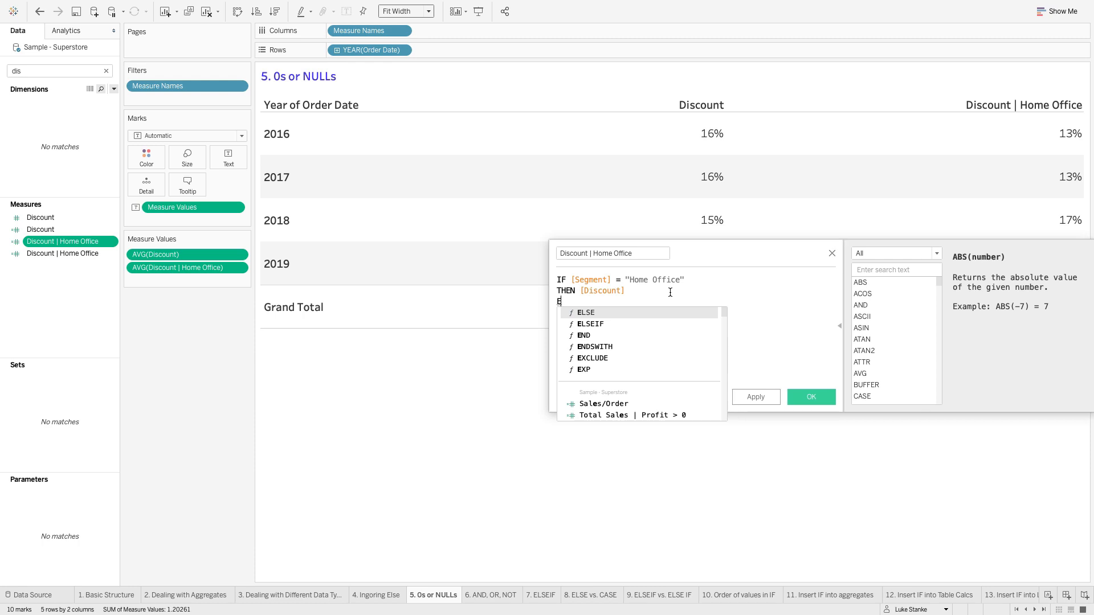
type("LSE 0")
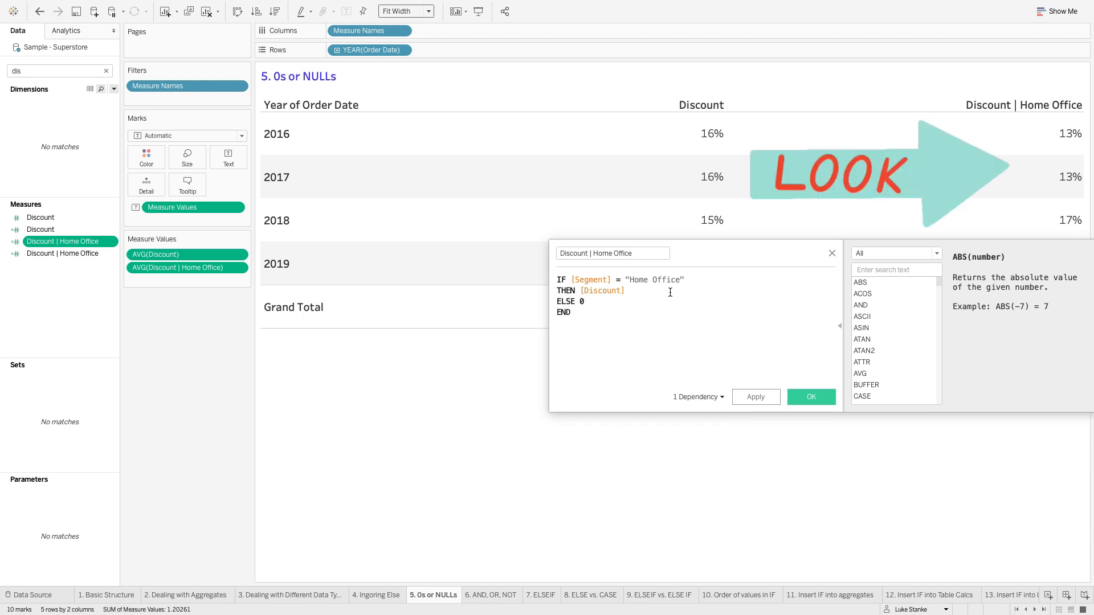
left_click(764, 398)
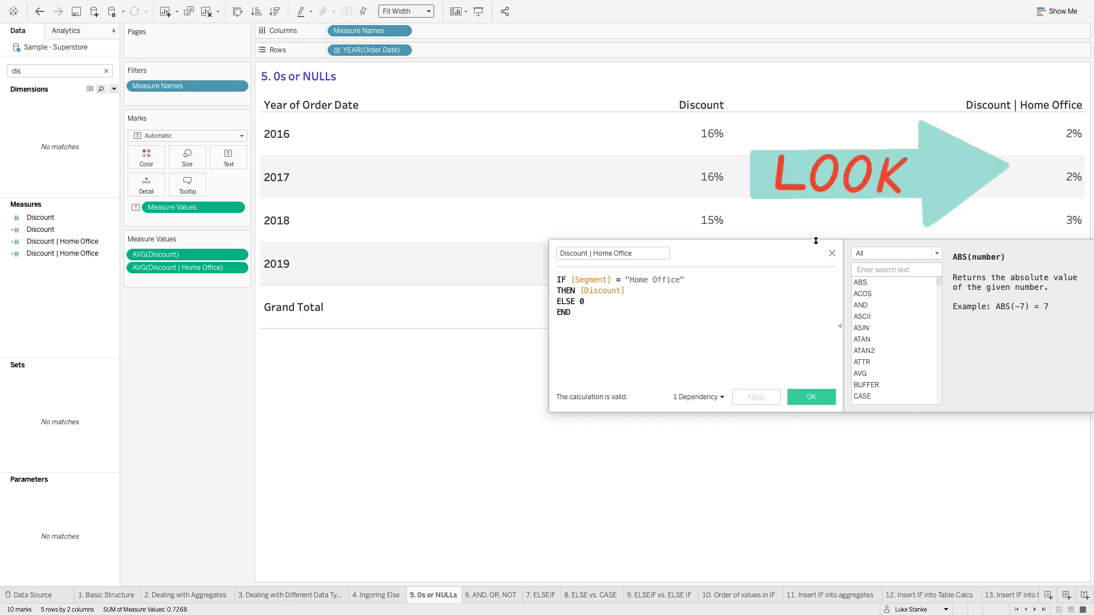
- Move the calculation editor clear of the table and examine the yearly Discount | Home Office averages
left_click_drag(799, 249, 816, 356)
mouse_move(1002, 194)
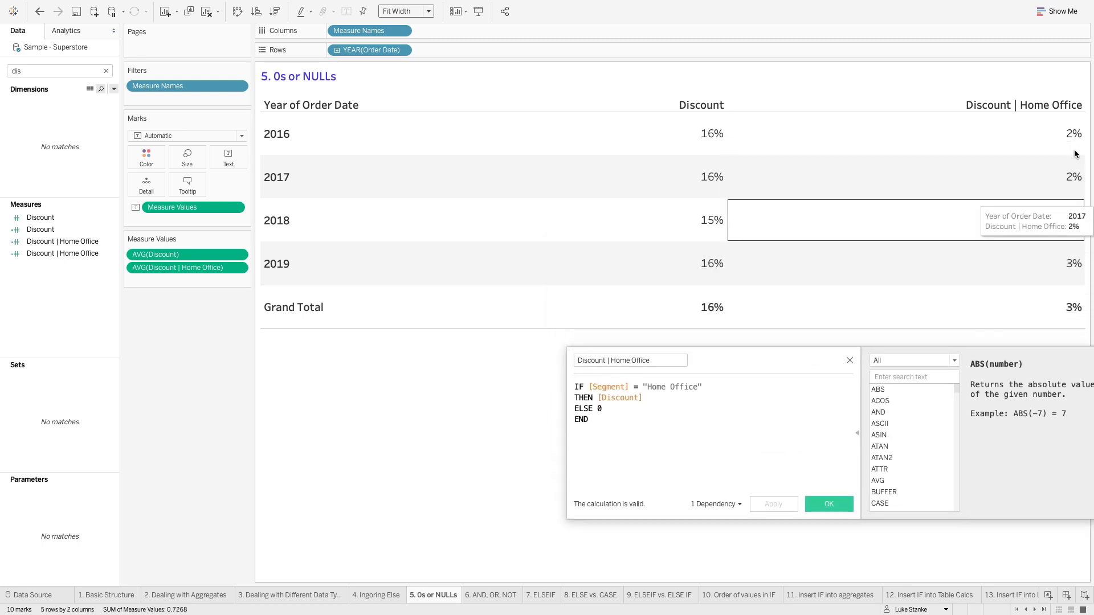
mouse_move(1048, 281)
mouse_move(1029, 225)
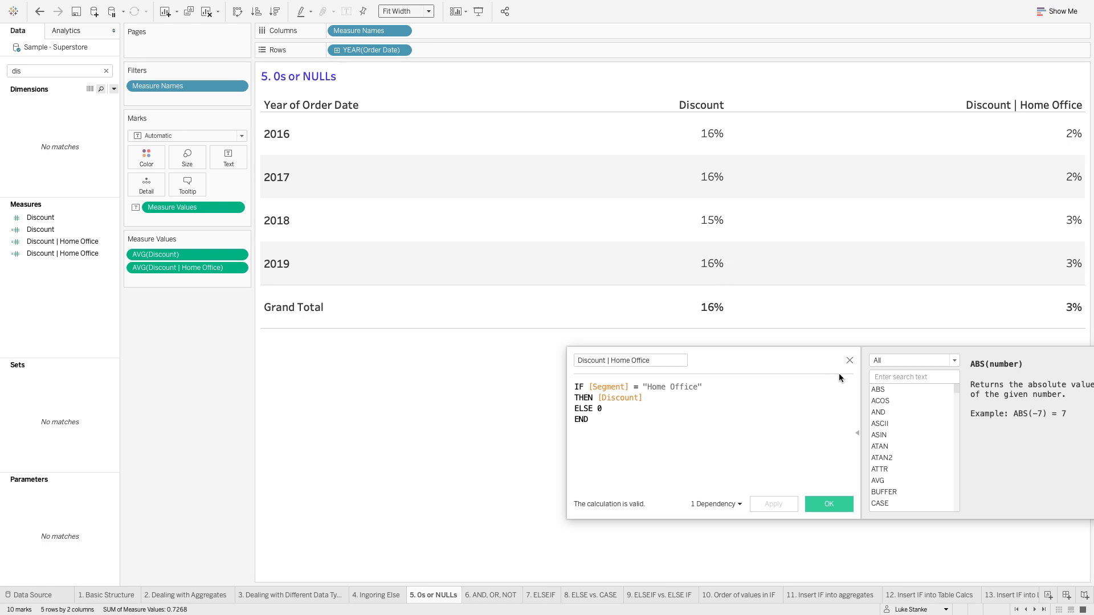
- Remove the ELSE 0 line from the Discount | Home Office calculation, save it and review the averaged measures
triple_click(590, 410)
key("BackSpace")
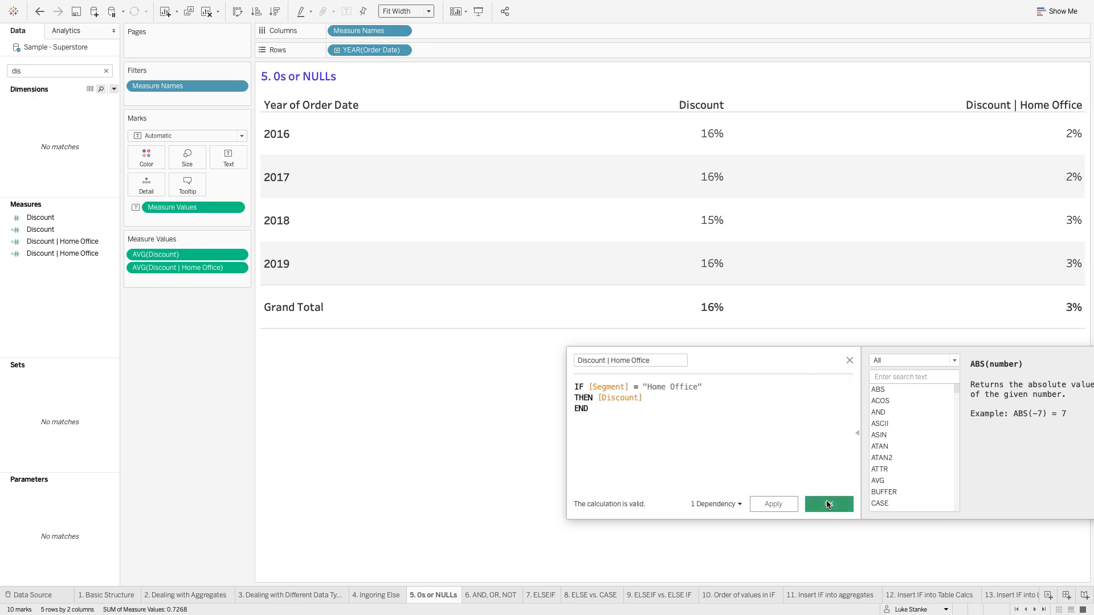
left_click(826, 502)
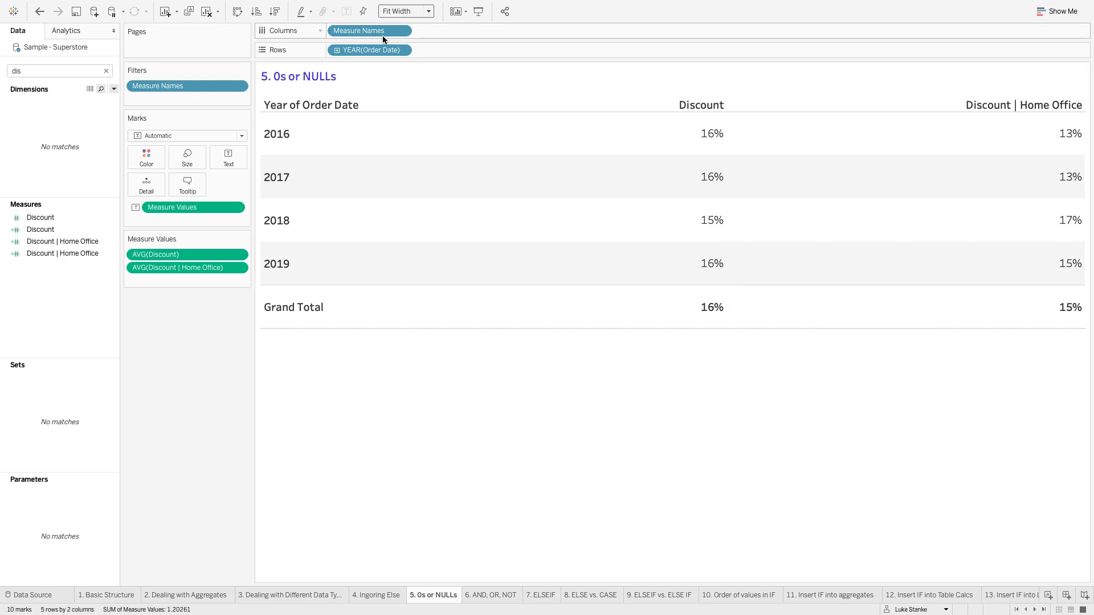
left_click(182, 254)
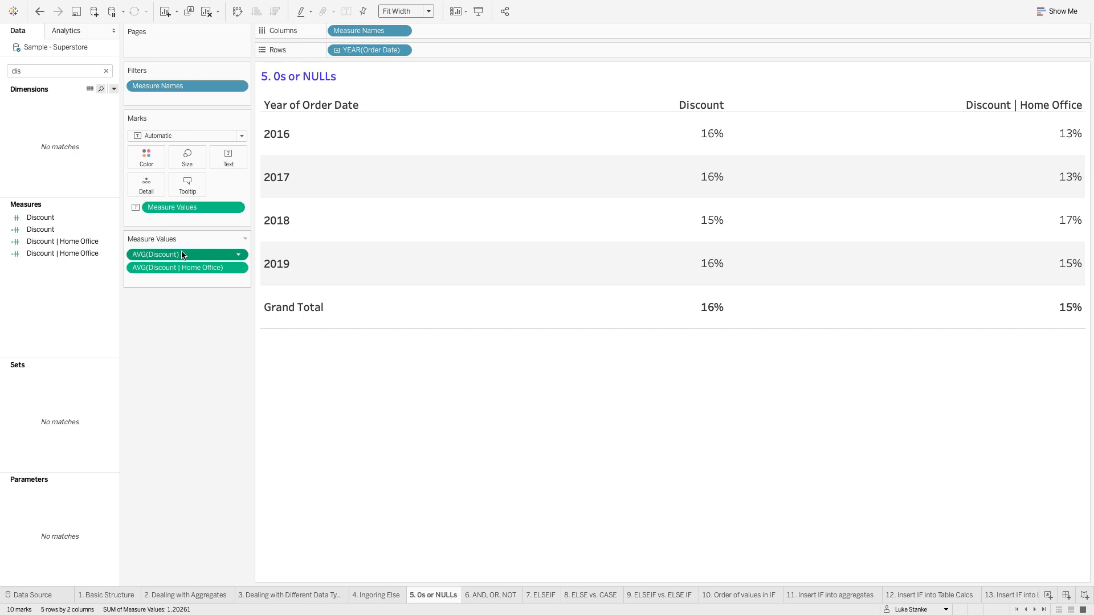
left_click(182, 268)
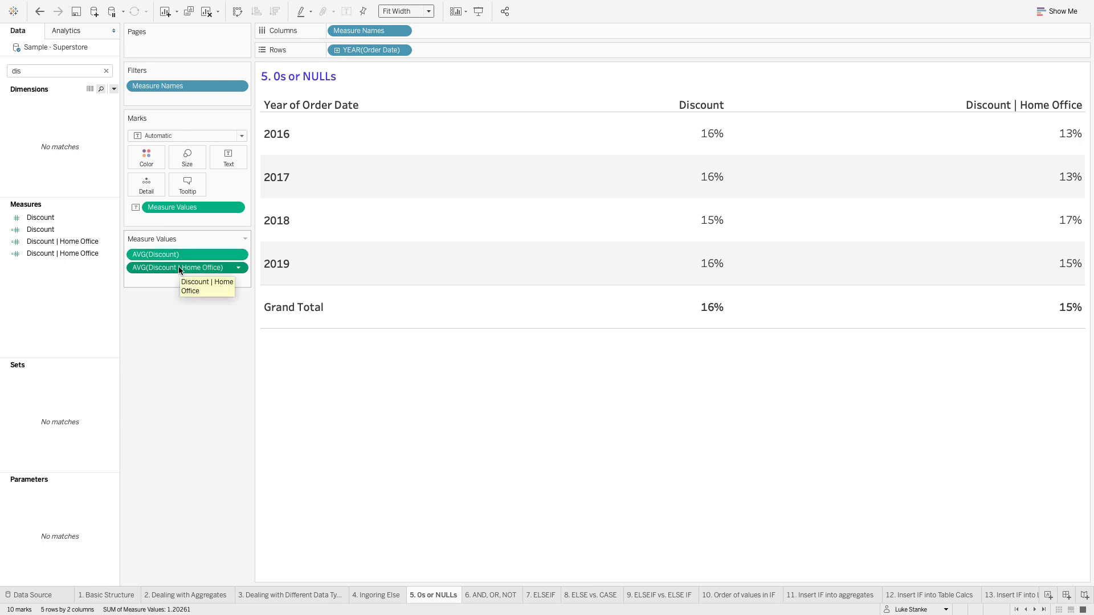
- Open the 6. AND, OR, NOT sheet and start a new calculated field with an IF on a Profit field
left_click(470, 596)
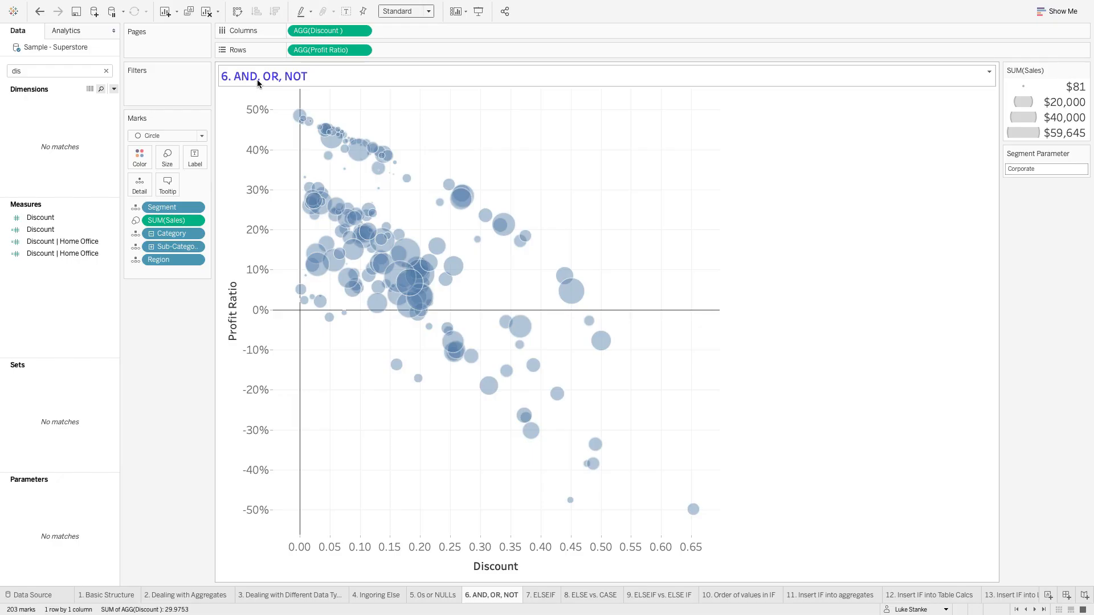
left_click(114, 90)
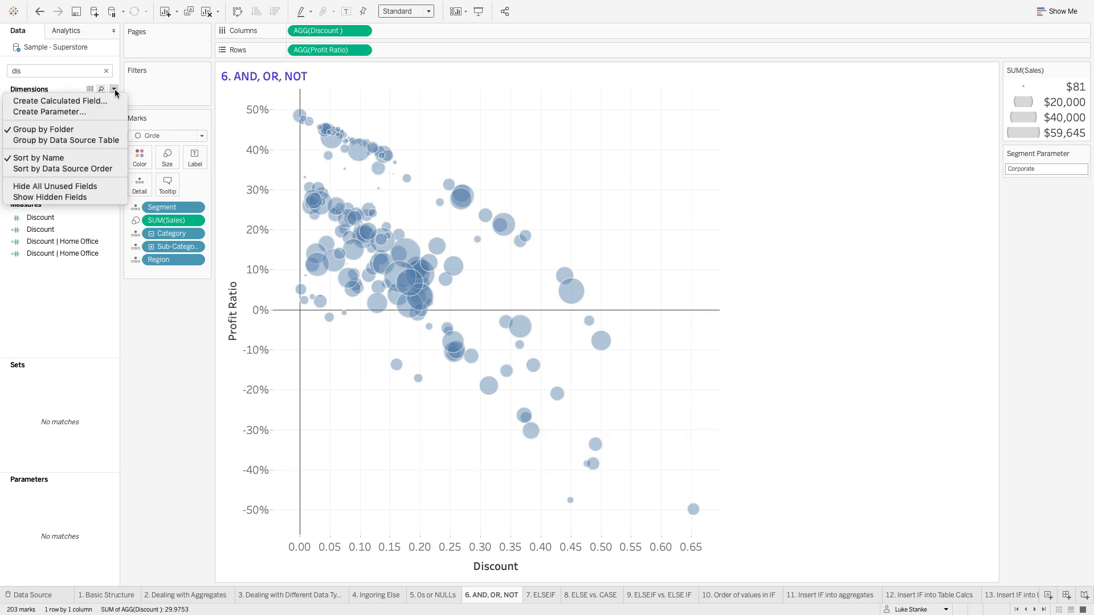
left_click(111, 100)
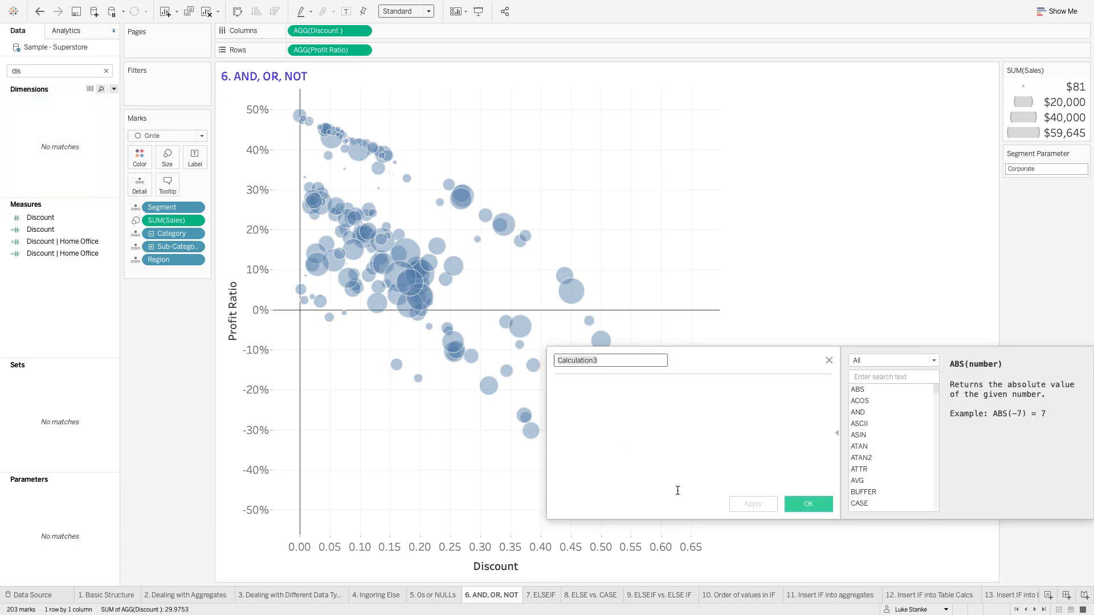
left_click(591, 385)
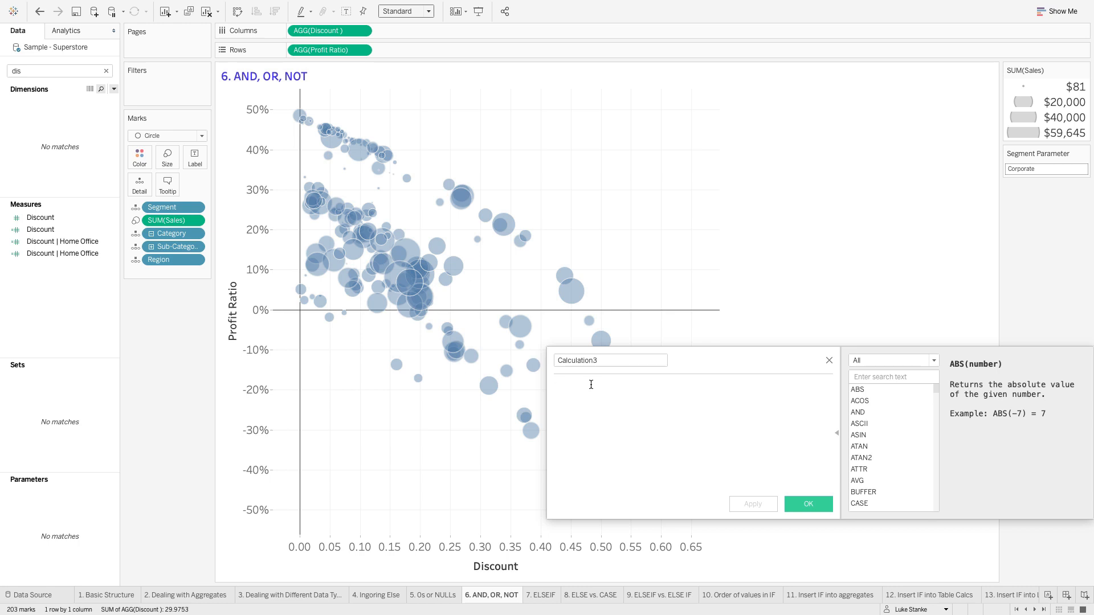
type("IF")
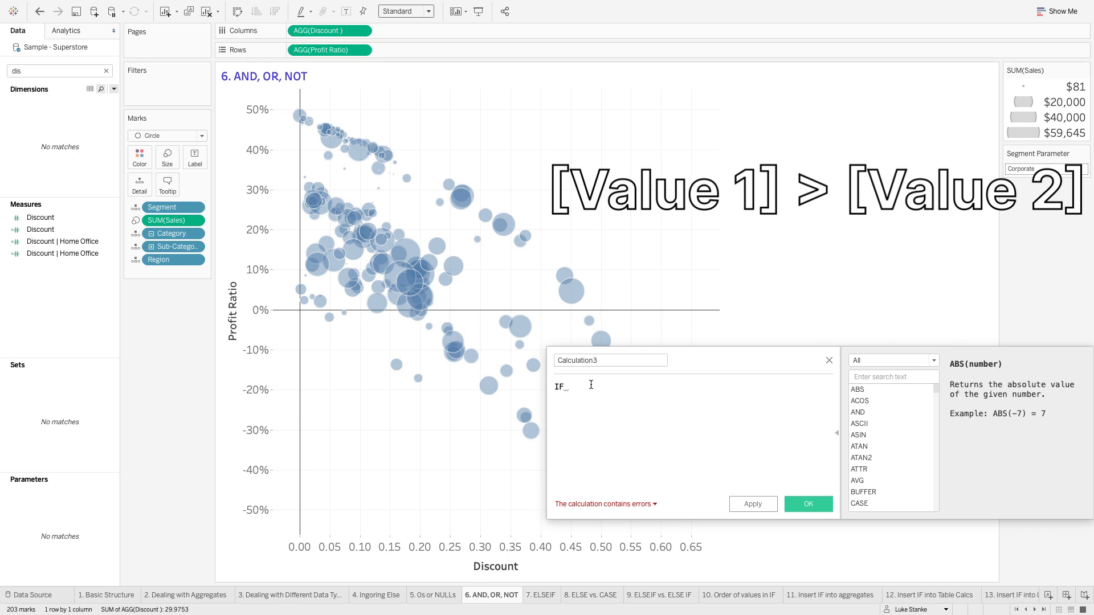
type("Prof")
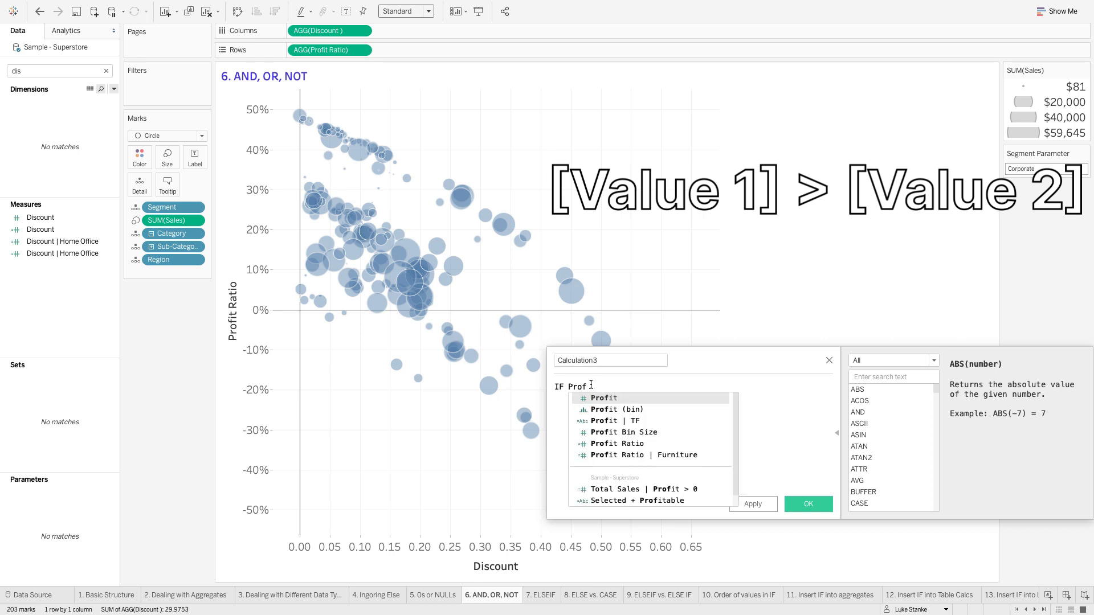
key("Down")
key("Down")
key("Down")
key("Return")
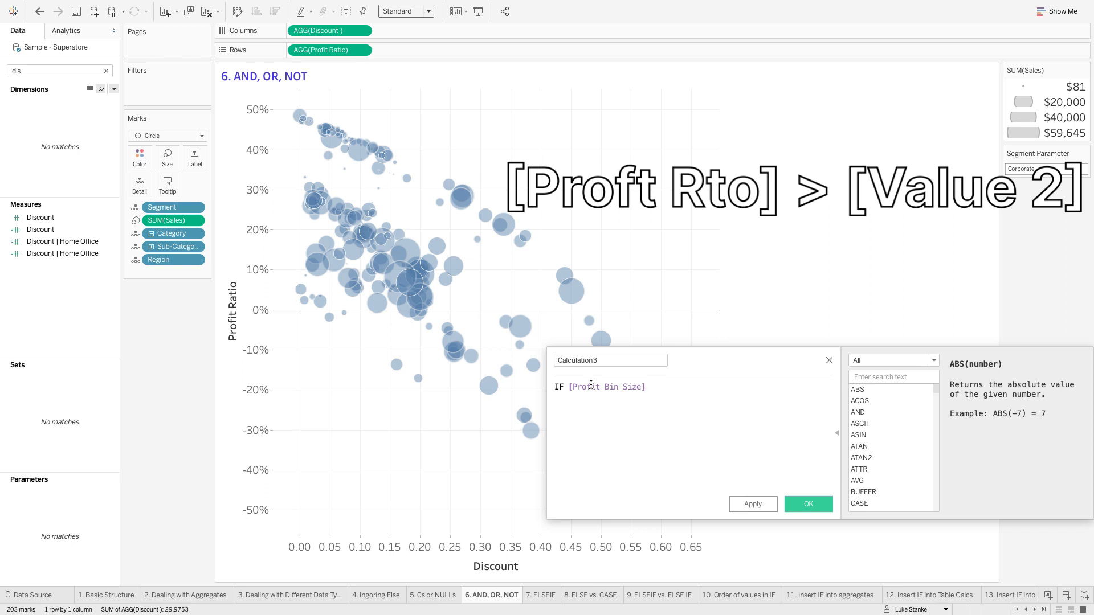
key("super+z")
- Complete the IF condition as [Profit Ratio] > 0
key("Down")
key("Down")
key("Down")
key("Down")
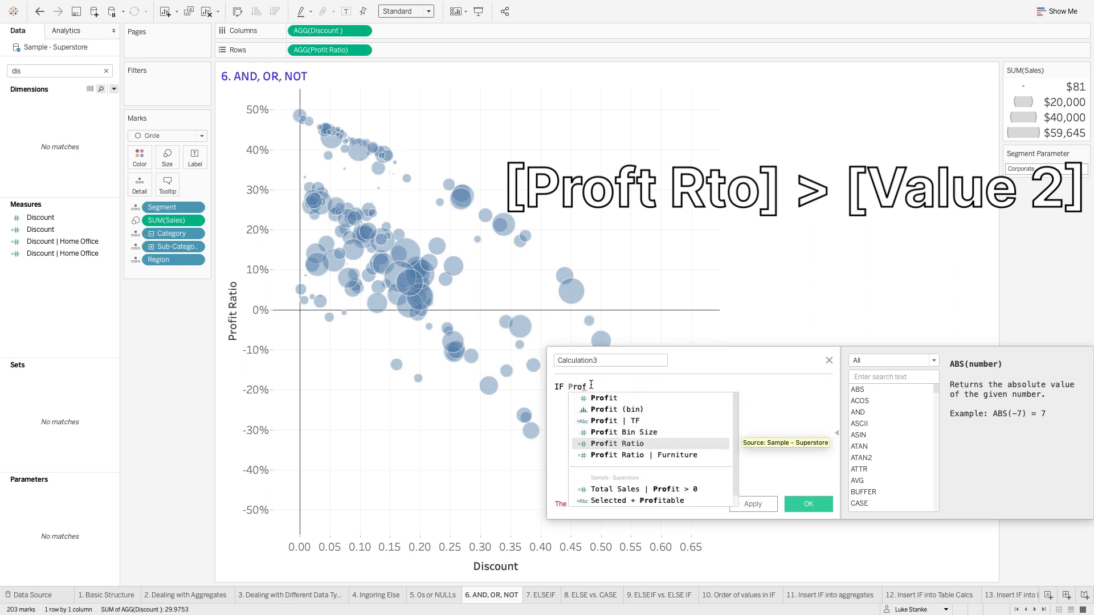
key("Return")
type("> 0")
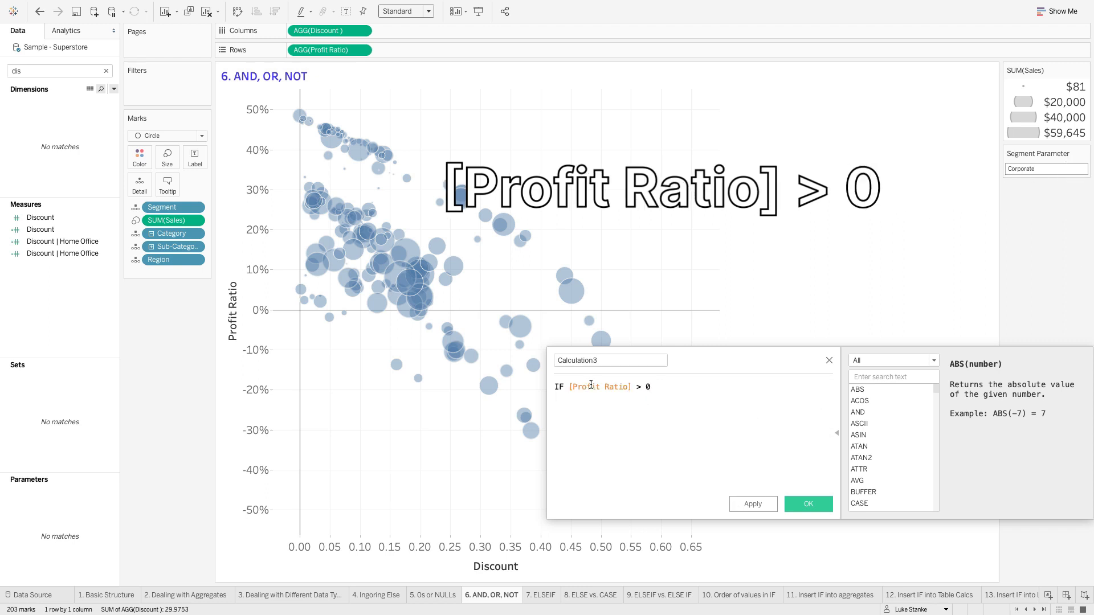
- Finish the formula with THEN "Important", ELSE "Not Important" and END on separate lines
key("Return")
type("THEN \"Impo")
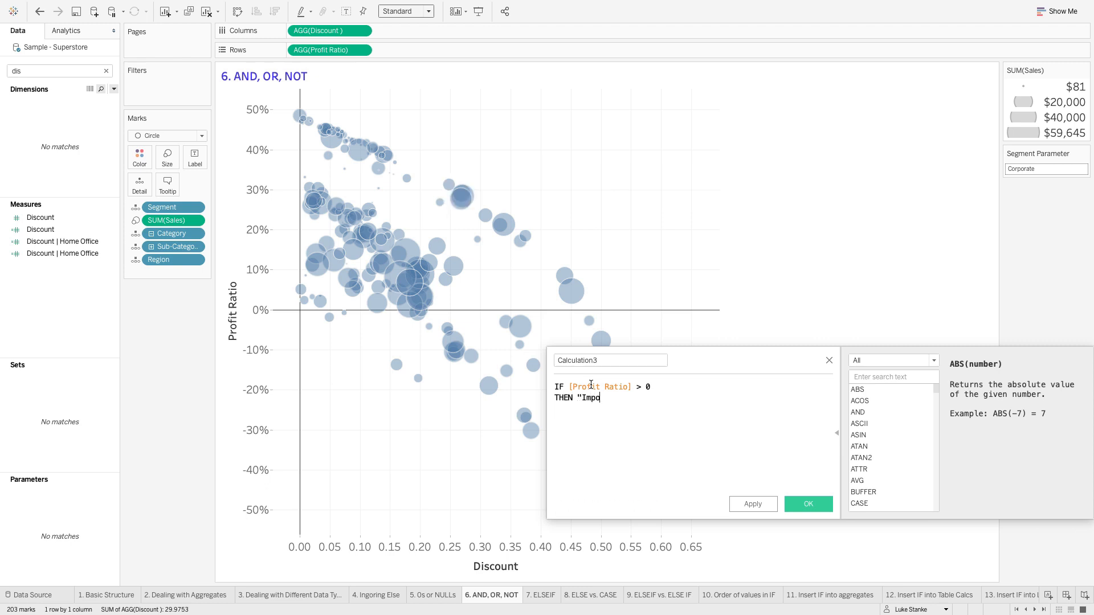
type("rtant\"")
key("Return")
type("ELSE \"Not Important\"")
key("Return")
type("END")
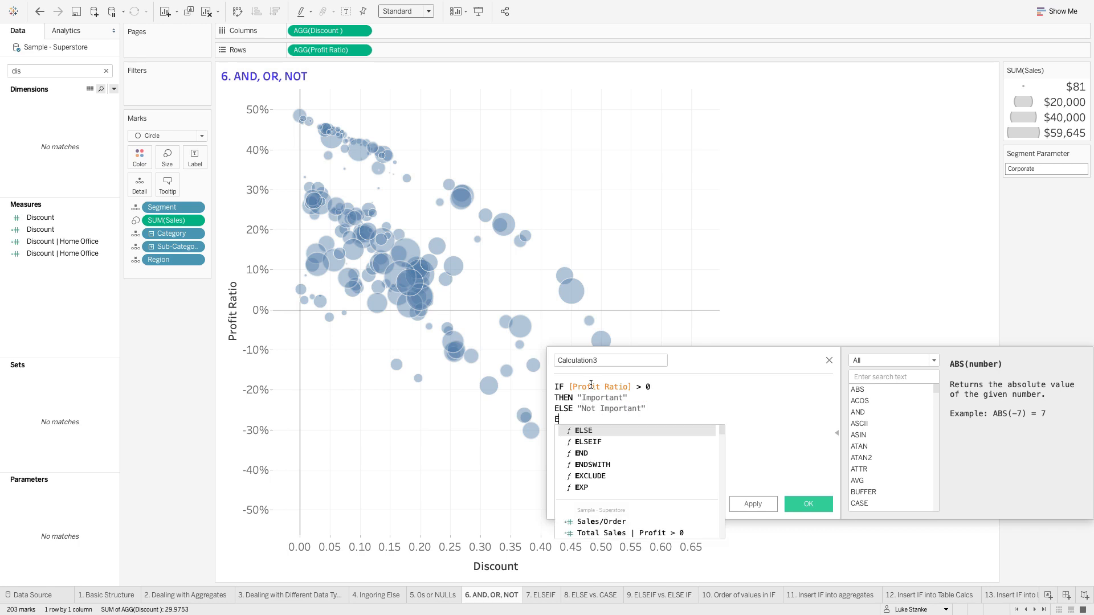
left_click(738, 389)
- Name the calculated field Profitable + ? and apply it
double_click(604, 359)
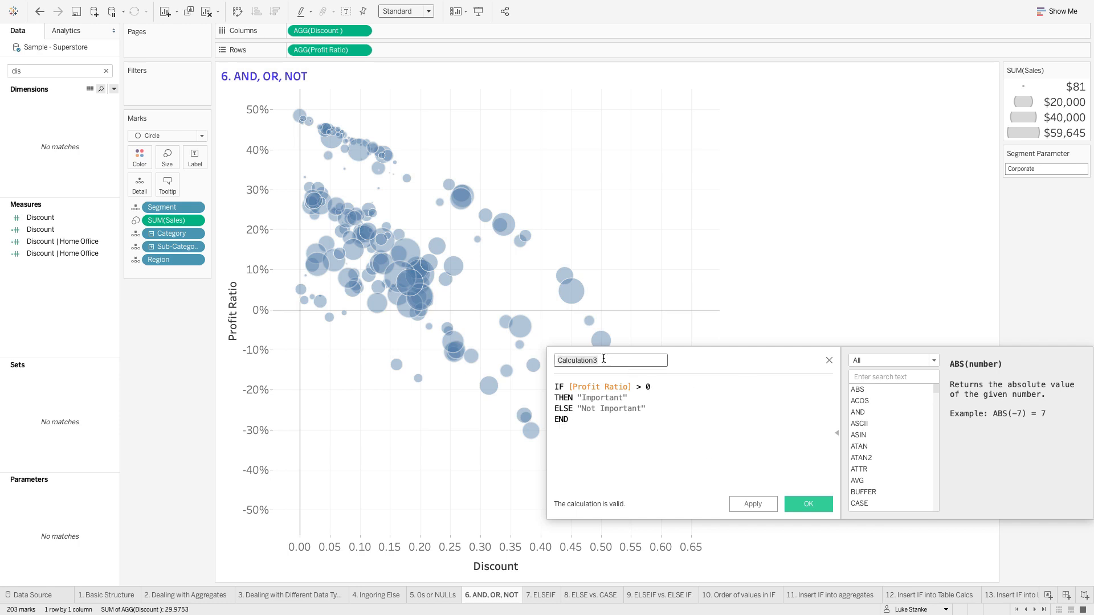
type("Profitable +")
left_click(752, 504)
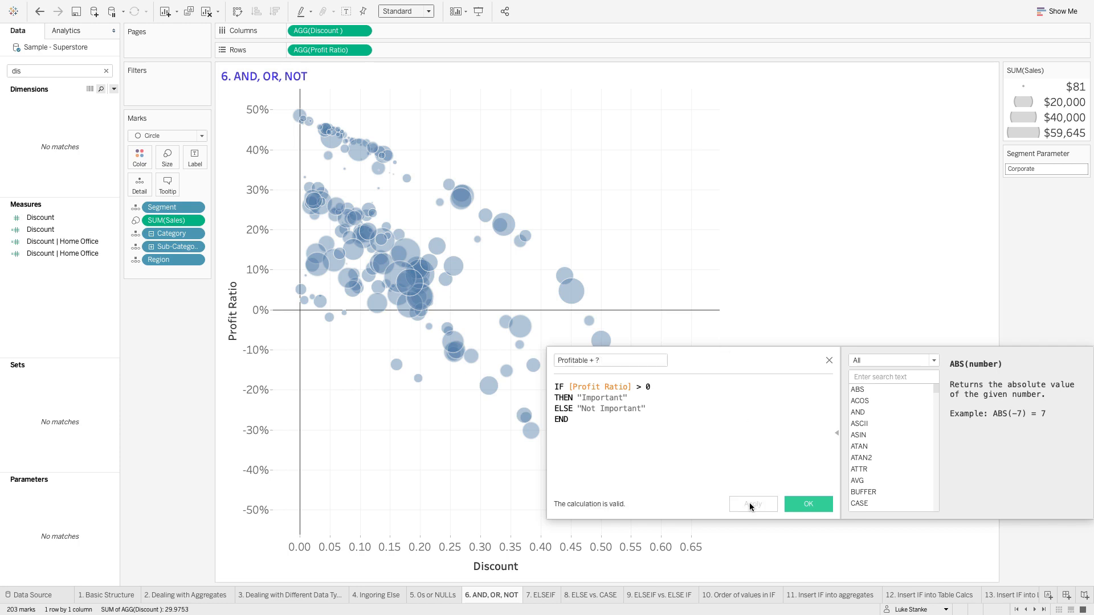
- Search the fields for pro and color the scatter plot marks by Profitable + ?
left_click(35, 68)
mouse_move(1, 4)
type("pro")
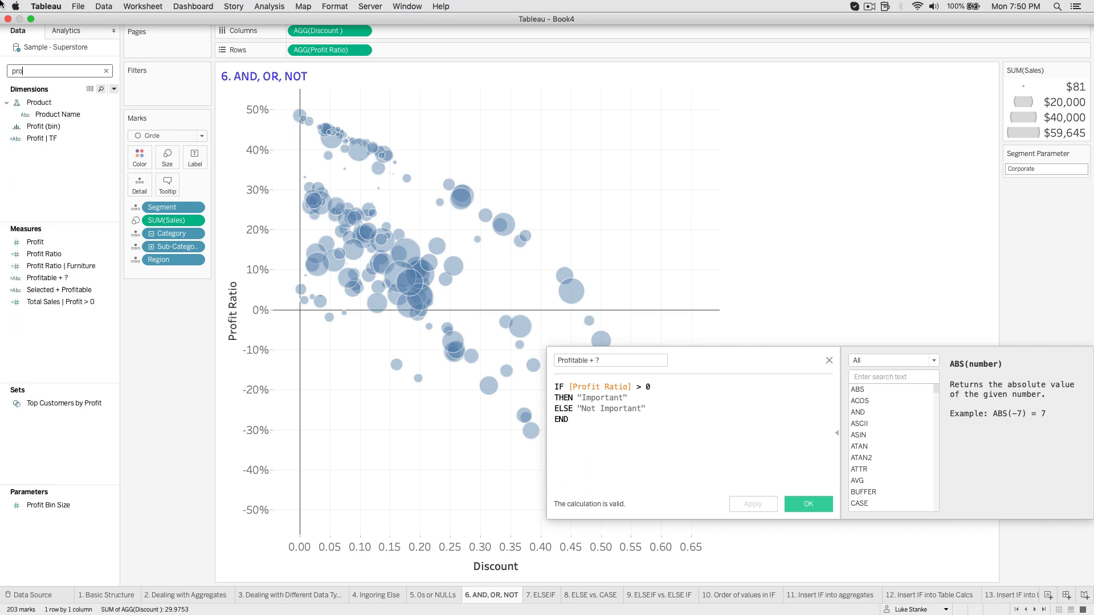
left_click_drag(78, 281, 149, 157)
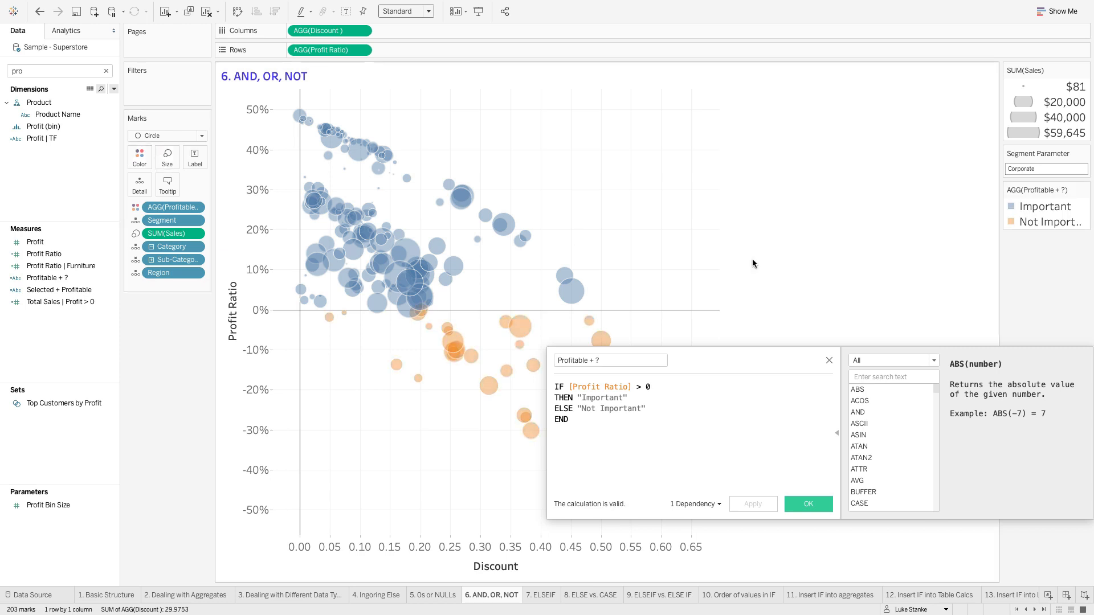
- Change the color of Not Important to gray in the Profitable + ? color legend
left_click(1038, 223)
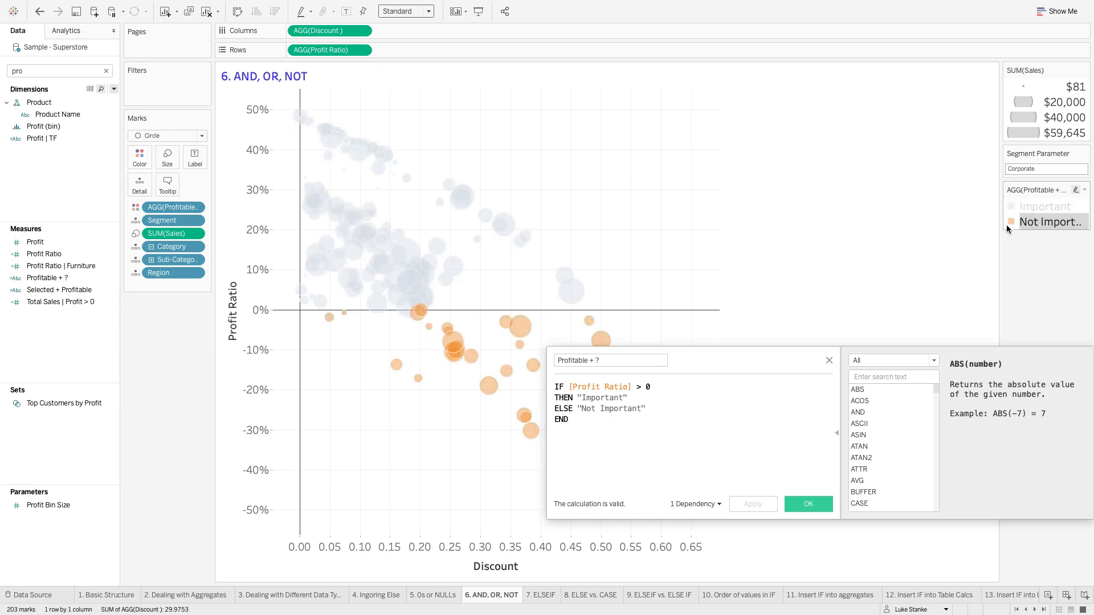
double_click(1050, 222)
left_click(595, 345)
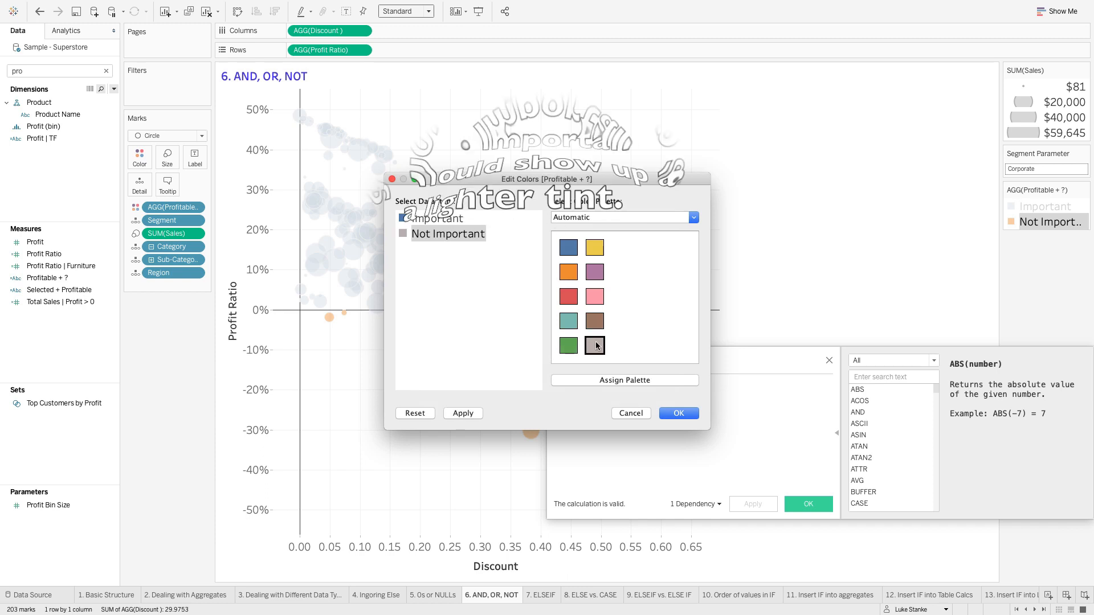
left_click(664, 414)
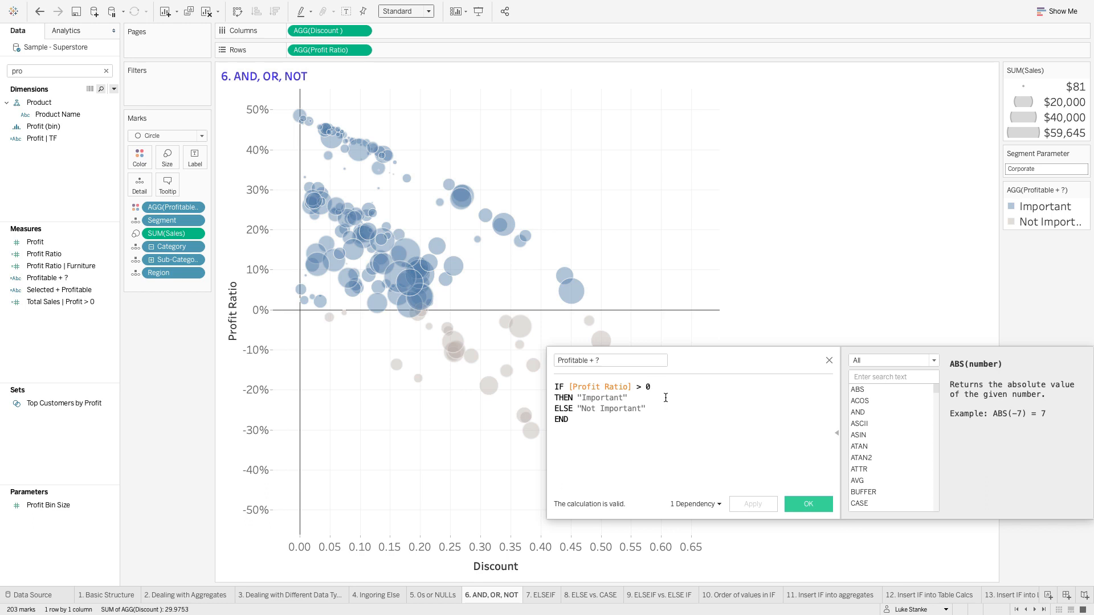
- Insert a line with AND between the Profit Ratio condition and THEN in the Profitable + ? formula
key("Return")
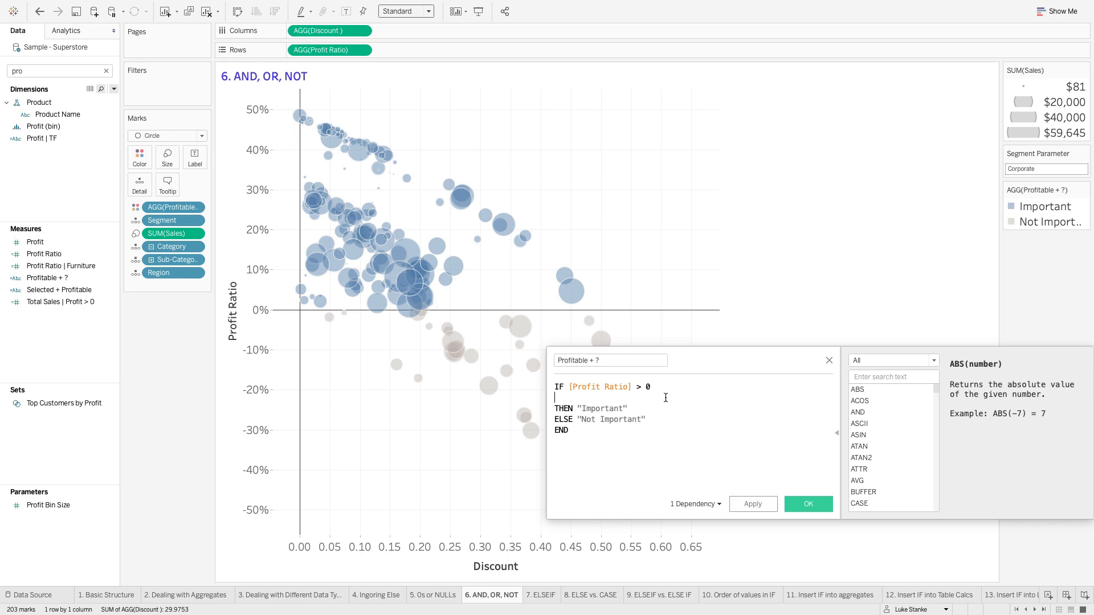
type("AND")
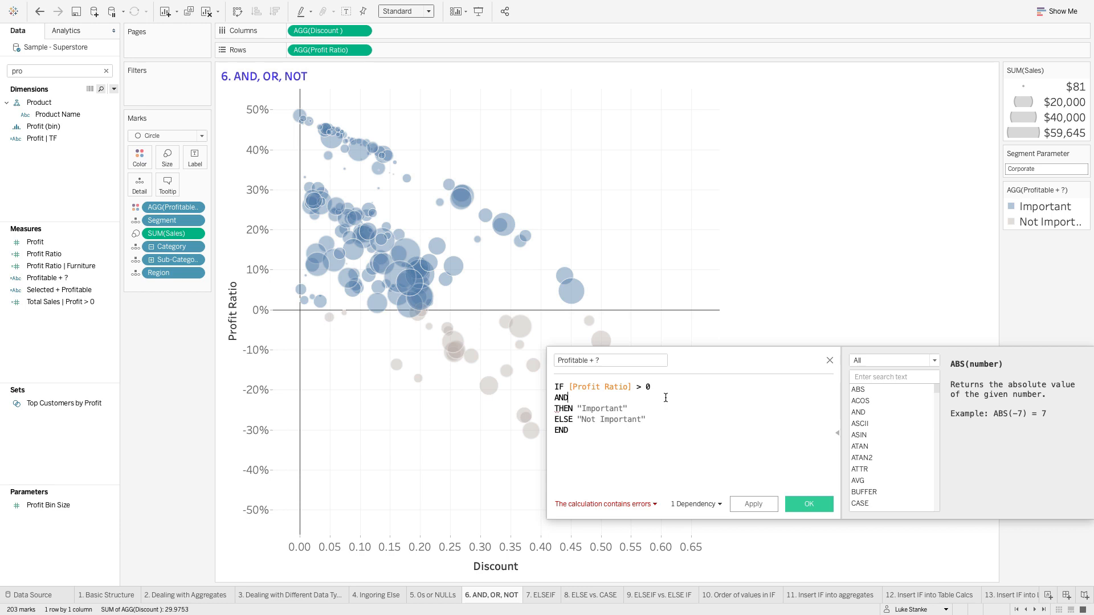
double_click(600, 388)
left_click(597, 399)
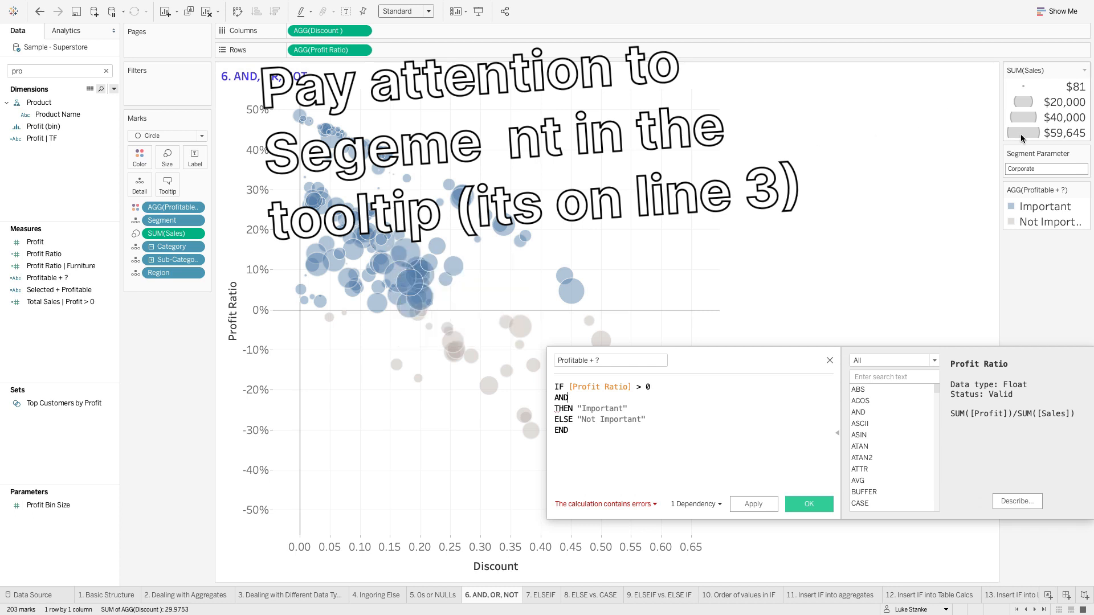
- Select the Consumer mark for Binders in the East region to set Segment Parameter to Consumer
mouse_move(496, 222)
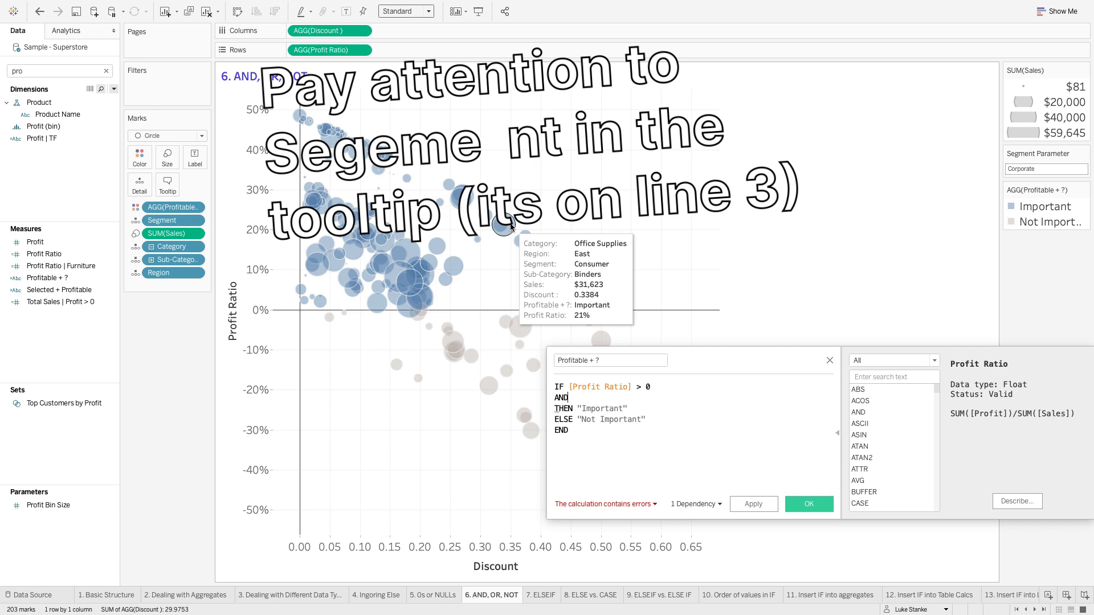
left_click(512, 225)
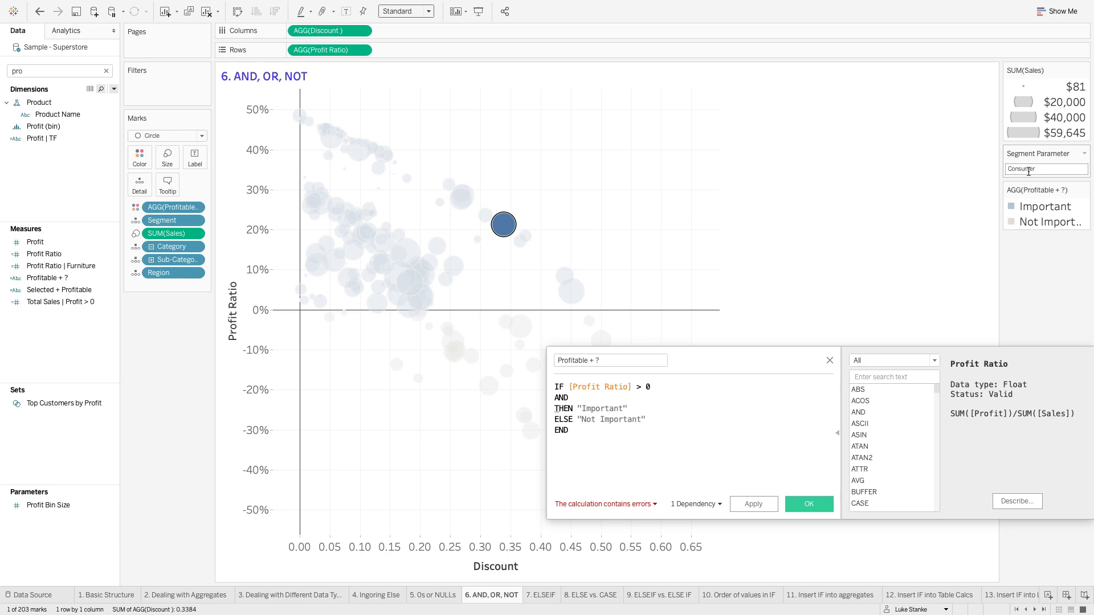
- Complete the AND condition as [Segment] = [Segment Parameter]
left_click(596, 399)
type("Seg")
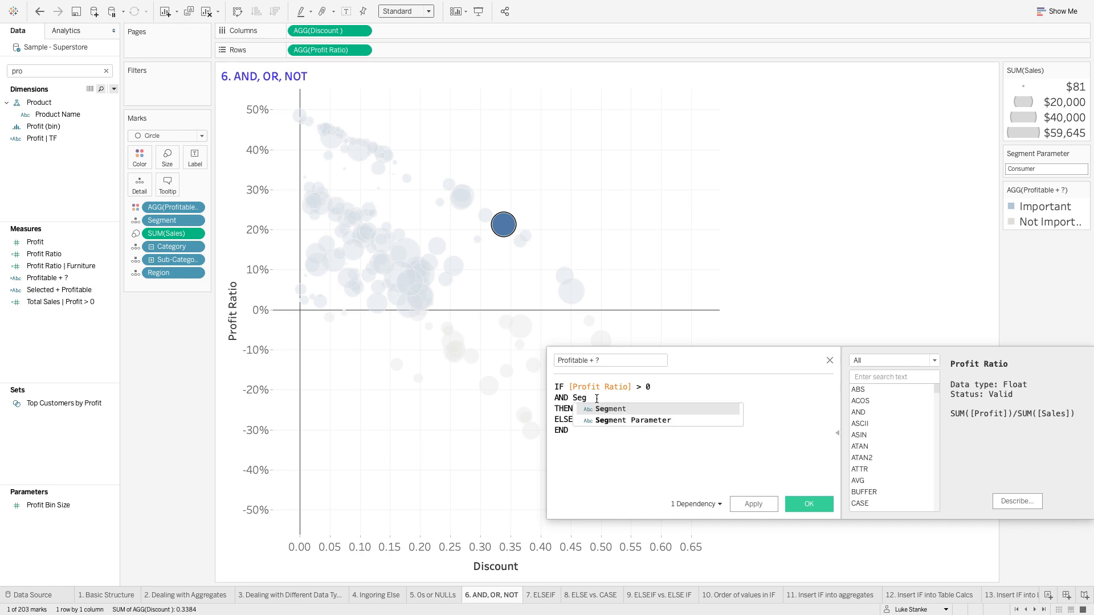
key("Return")
type("= Seg")
key("Down")
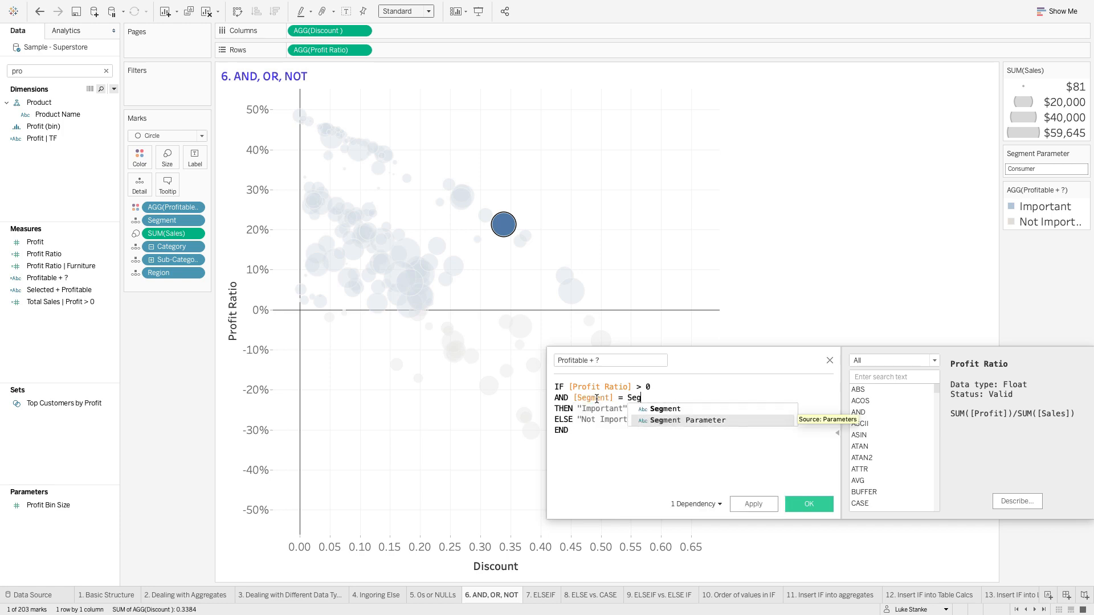
key("Return")
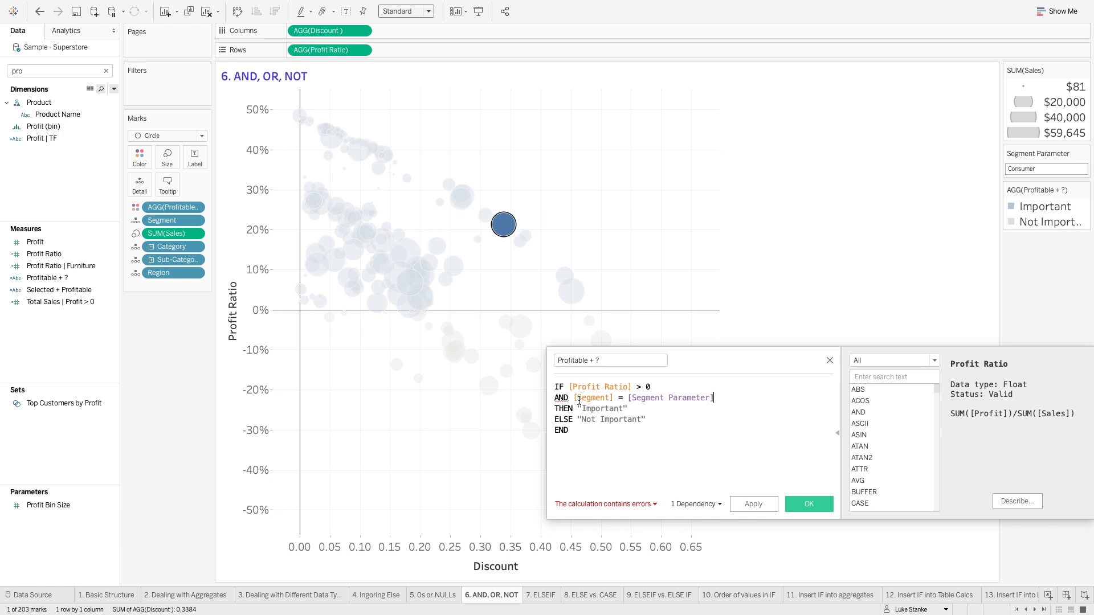
- Wrap [Segment] in ATTR() in the AND condition of the Profitable + ? formula and apply the change
left_click(593, 505)
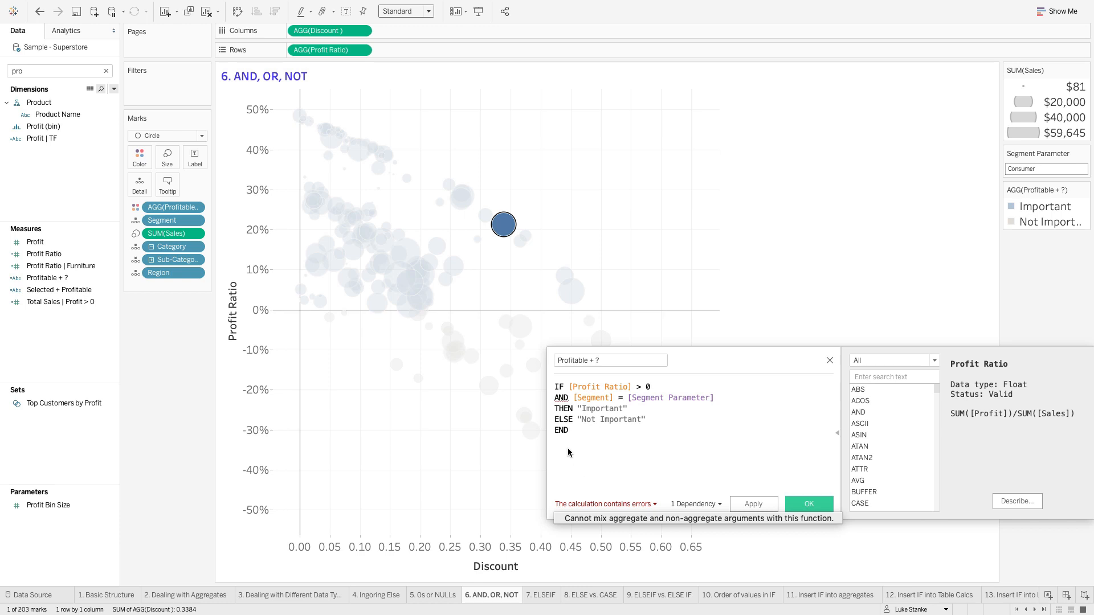
left_click(573, 388)
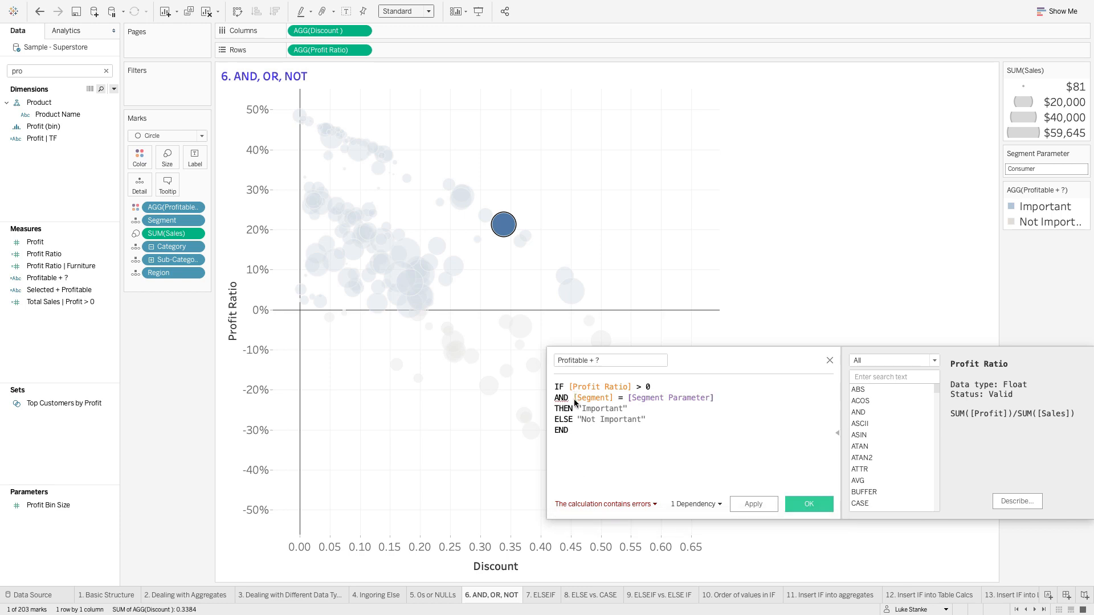
left_click(574, 398)
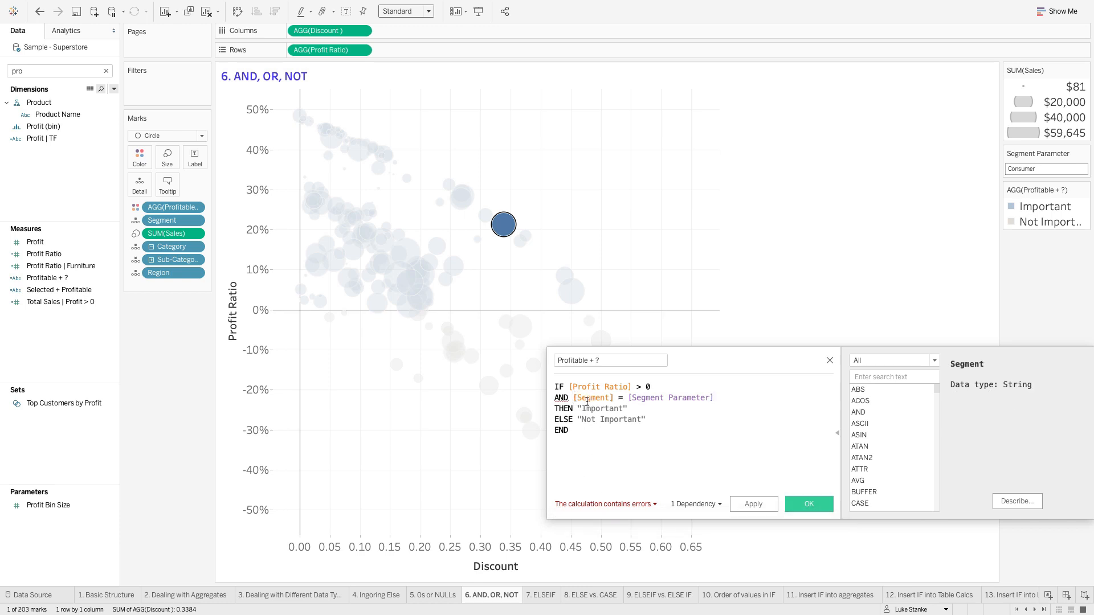
left_click(574, 398)
type("ATTR(")
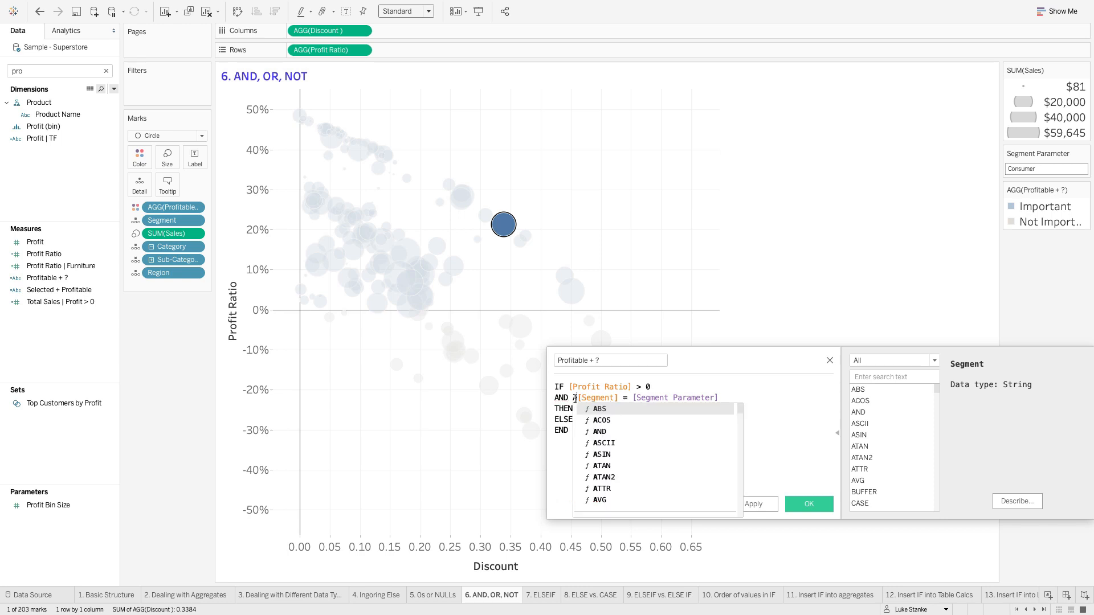
left_click(636, 398)
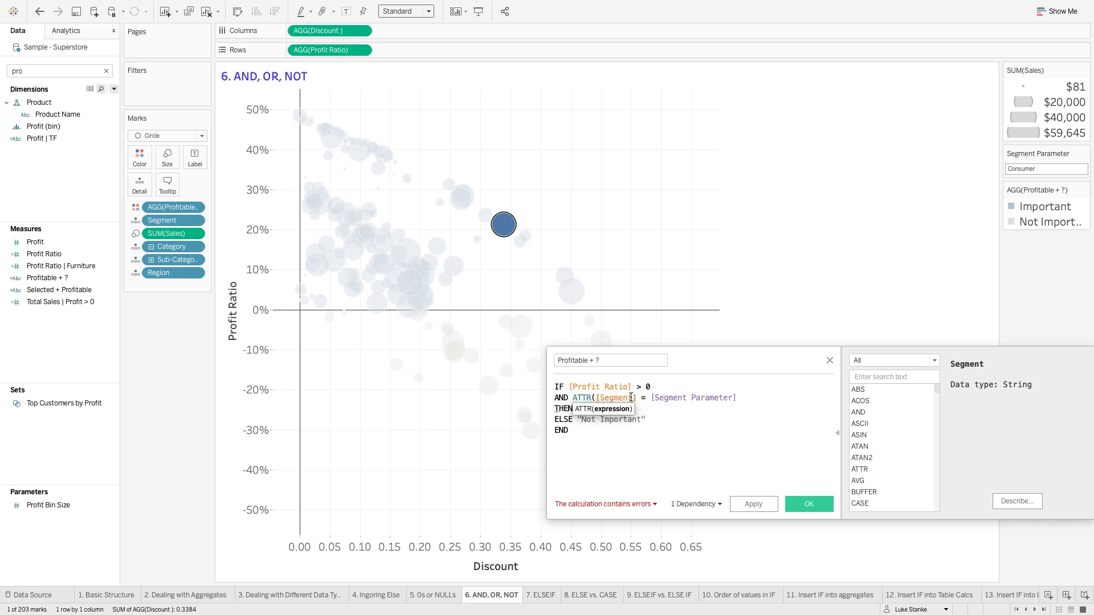
type(")")
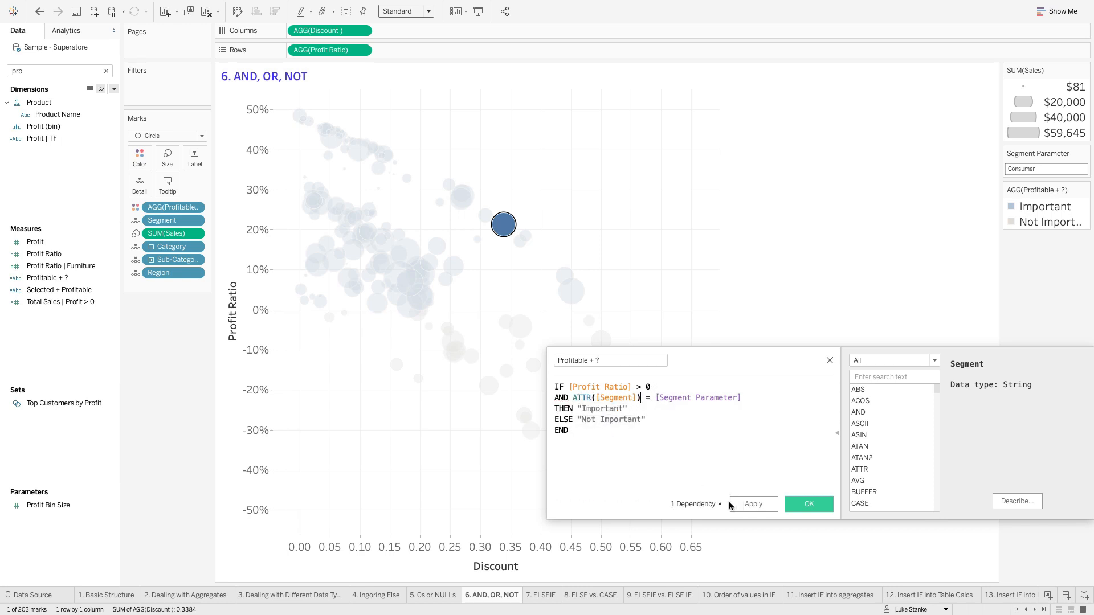
left_click(753, 504)
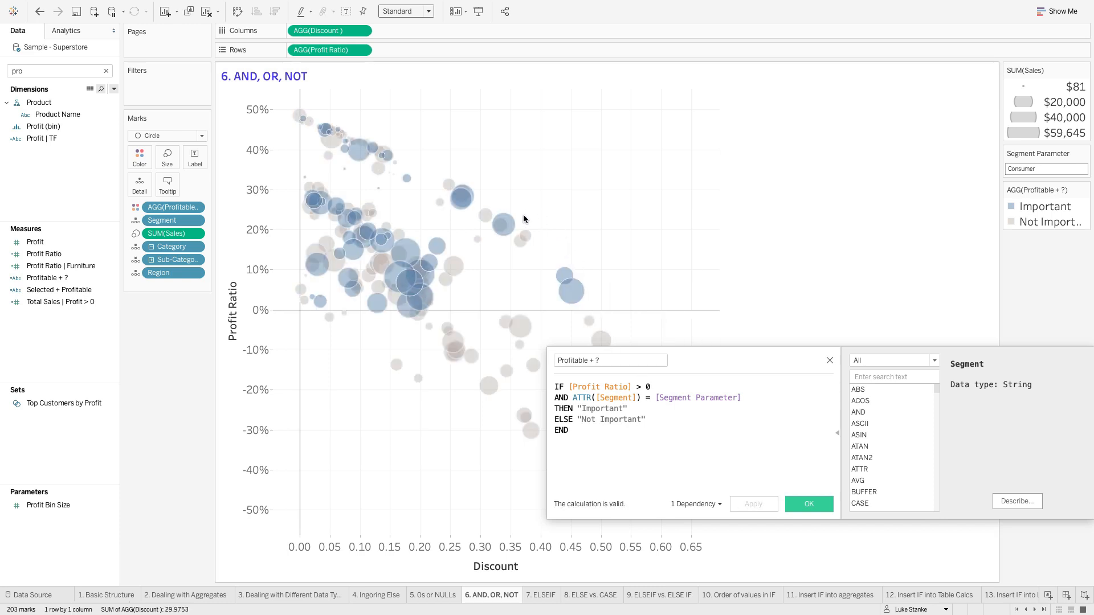
- Select the Home Office mark for Binders in the West region to set Segment Parameter to Home Office
mouse_move(459, 205)
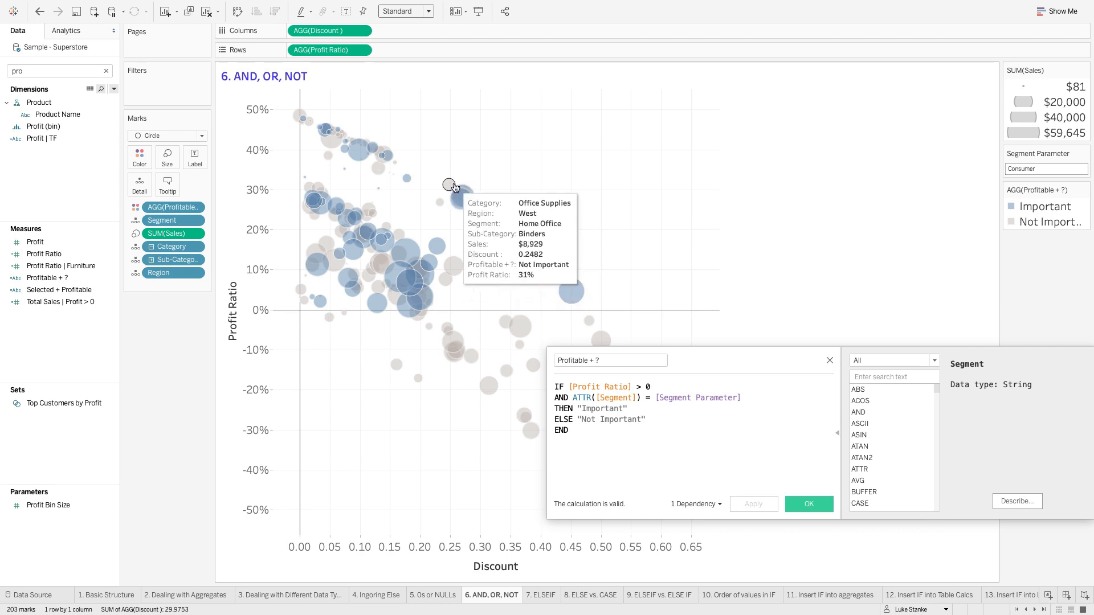
left_click(452, 187)
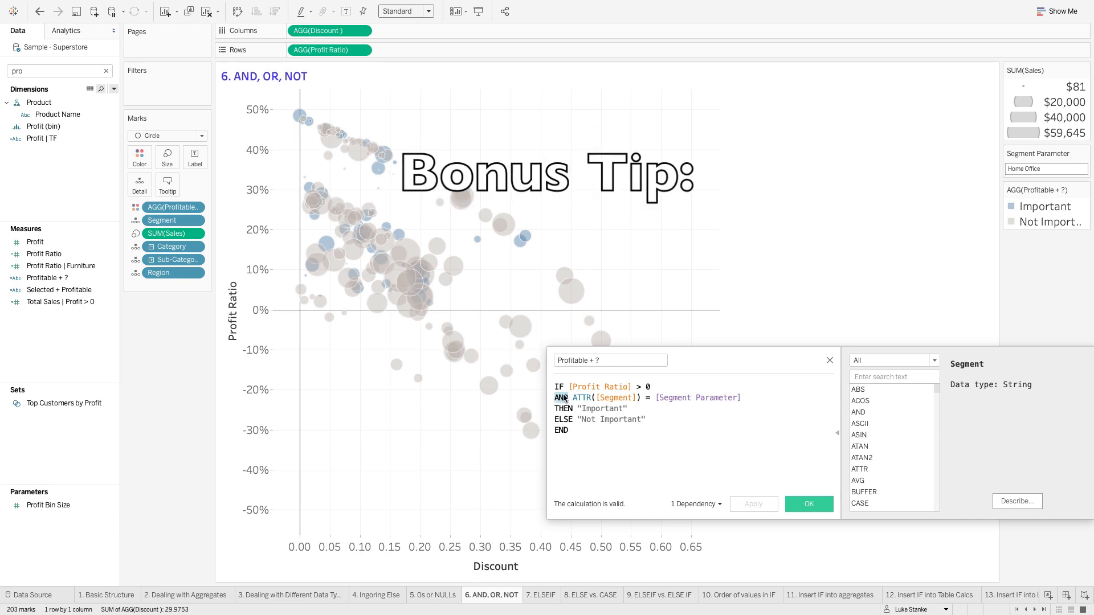
- Try to extend the Profit Ratio > 0 condition with AND < 1 on the same line, and remove the addition
left_click_drag(569, 387, 679, 390)
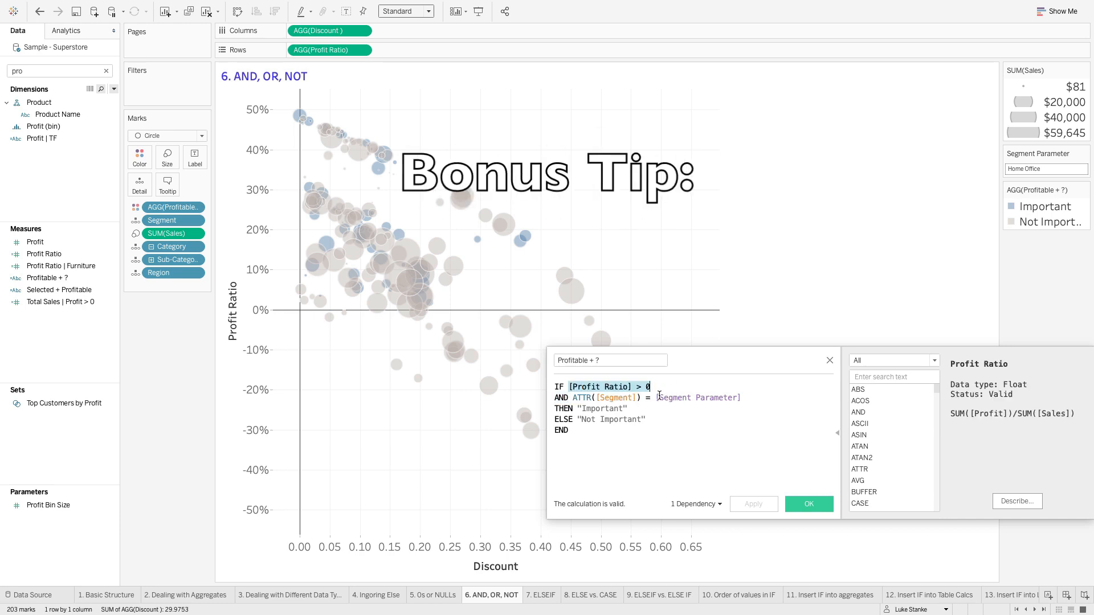
left_click(659, 389)
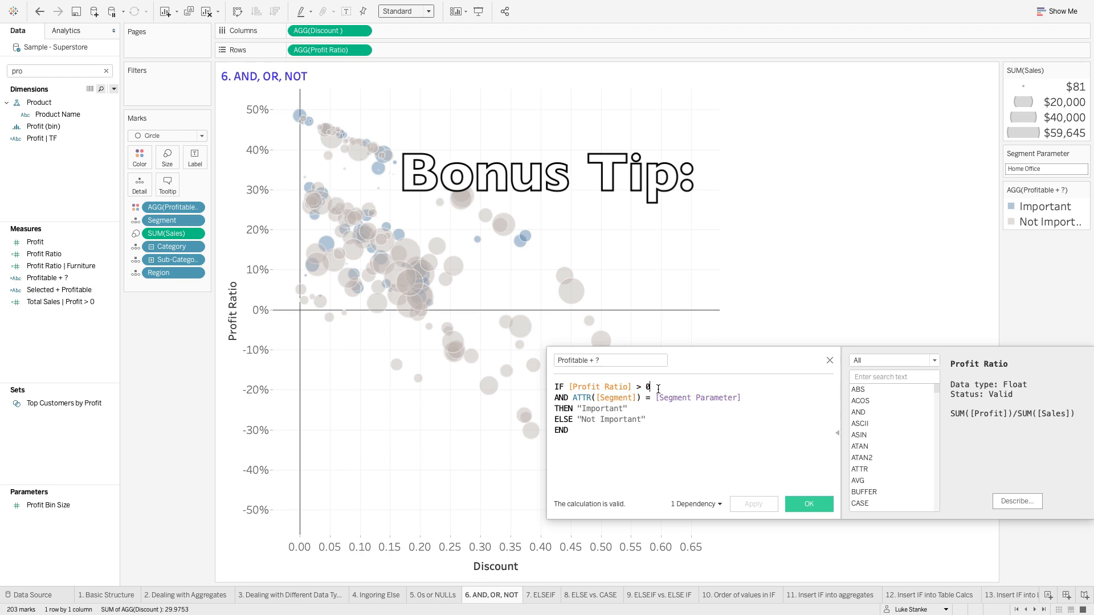
type("AND")
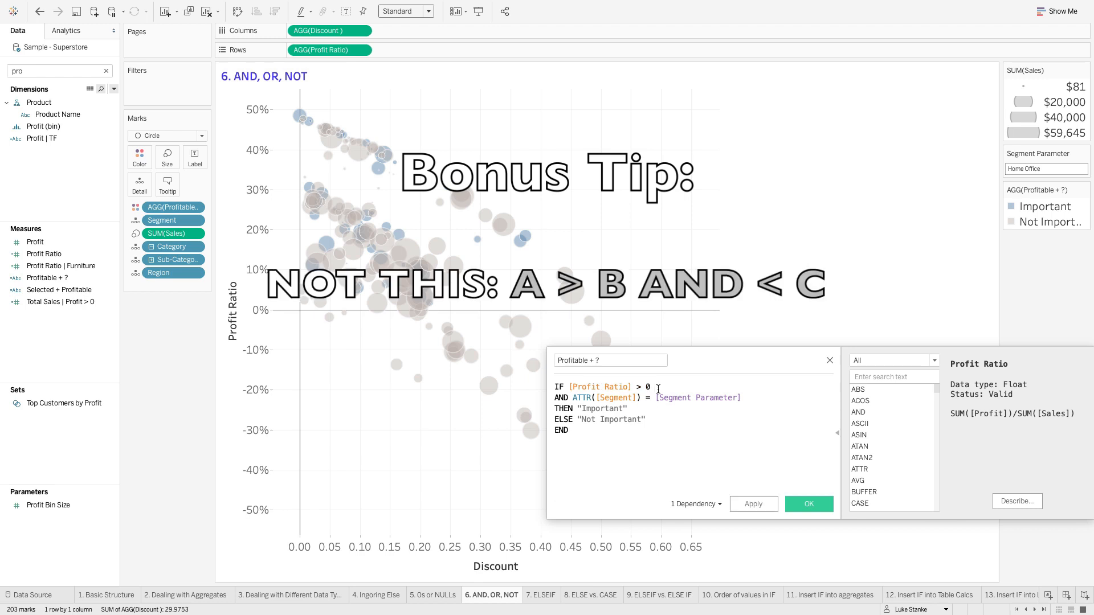
type(" 1")
key("BackSpace")
type("< 1")
key("BackSpace")
key("BackSpace")
key("BackSpace")
key("BackSpace")
key("BackSpace")
key("BackSpace")
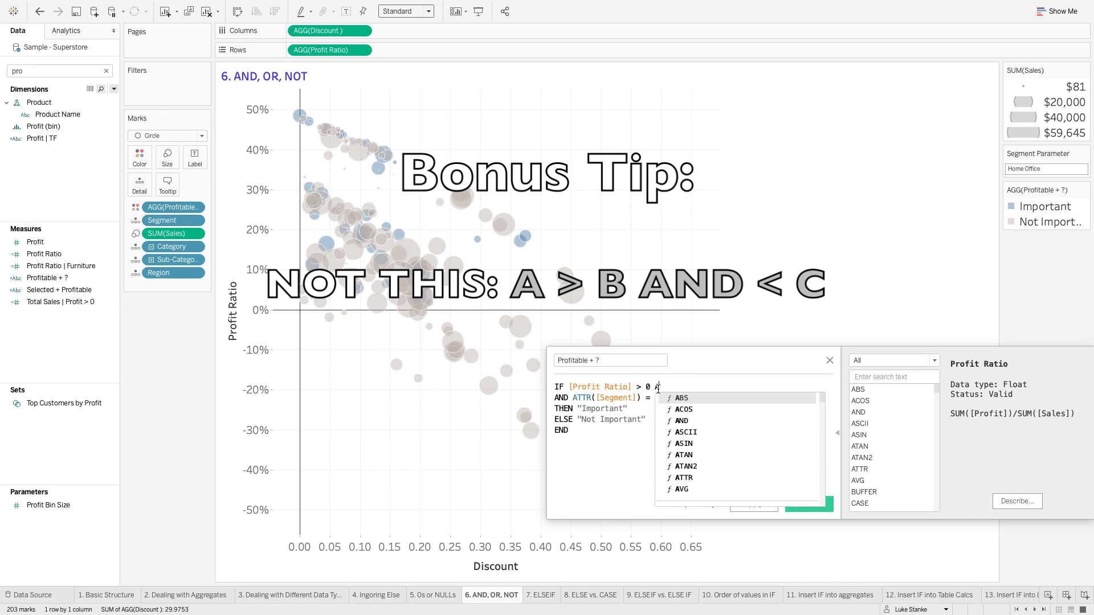
key("BackSpace")
- Replace the ATTR([Segment]) comparison after AND with [Profit Ratio] < 1 and apply the formula
key("Right")
key("Right")
key("Right")
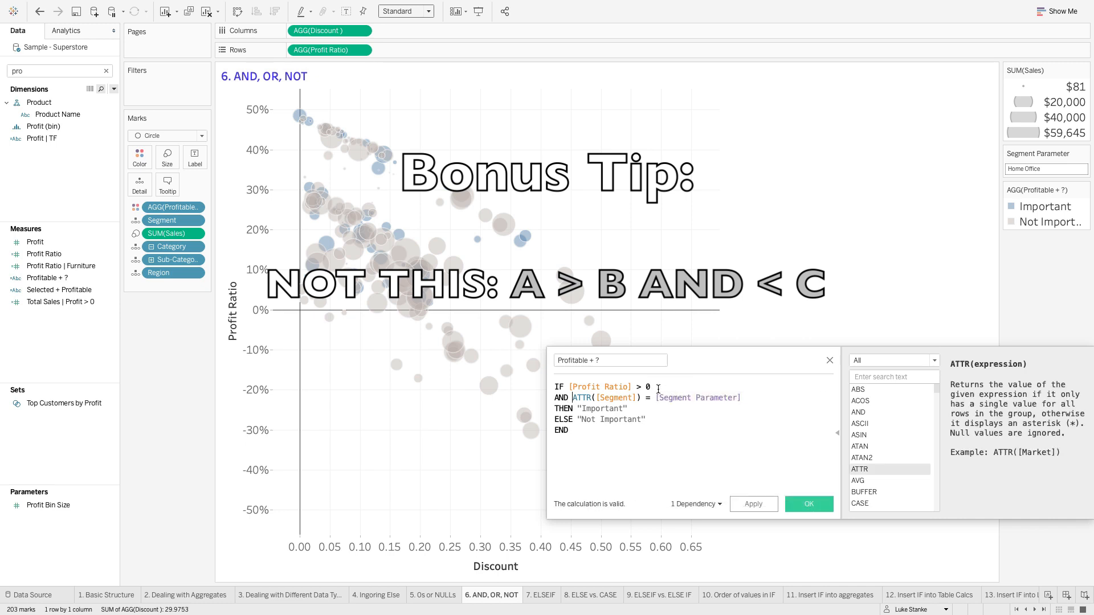
key("shift+End")
type("Profi")
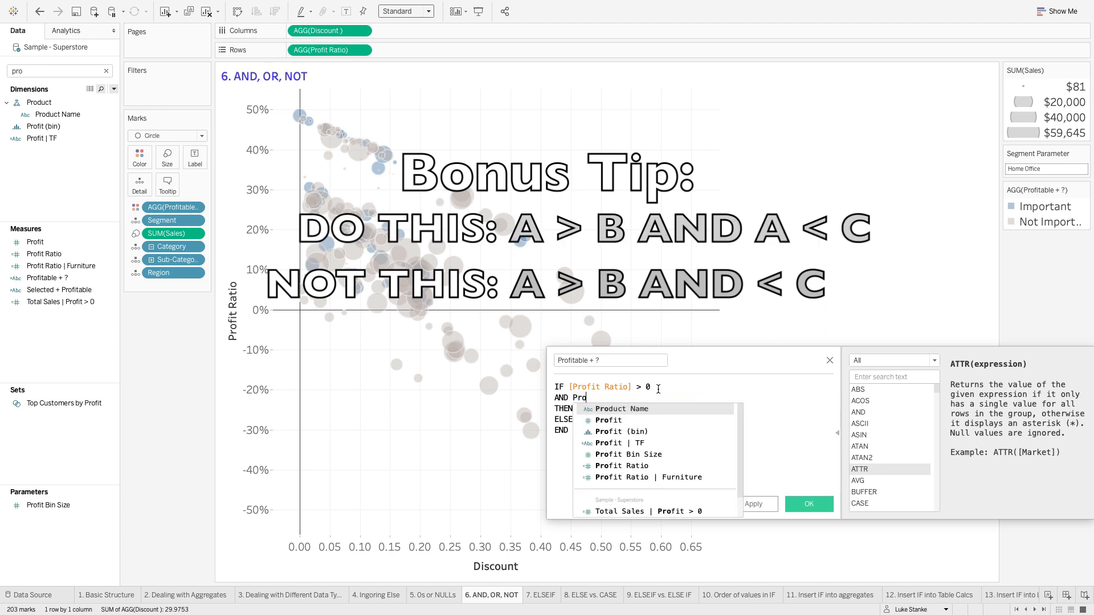
key("Down")
key("Down")
key("Down")
key("Down")
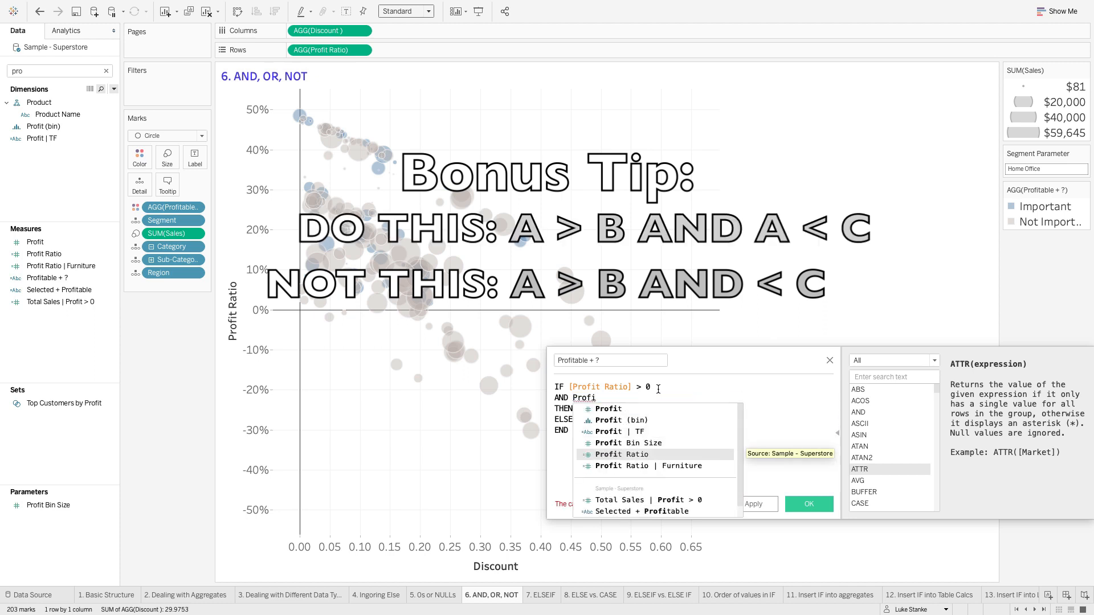
key("Return")
type("< 1")
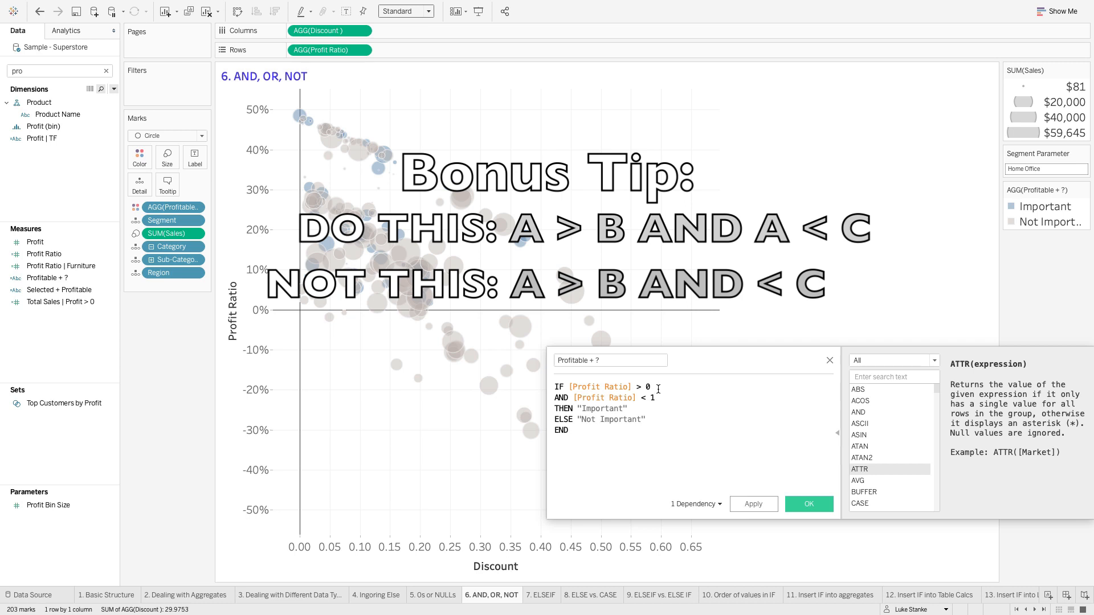
left_click(754, 504)
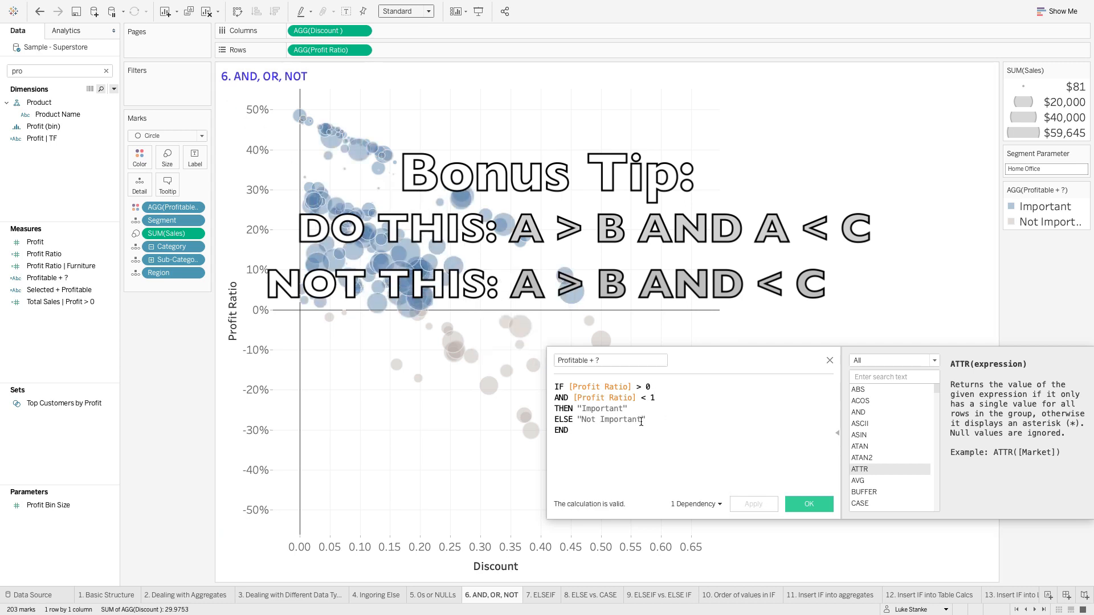
- Set the upper limit in the second Profit Ratio condition to .3 and apply the formula
left_click(654, 397)
key("BackSpace")
type(".")
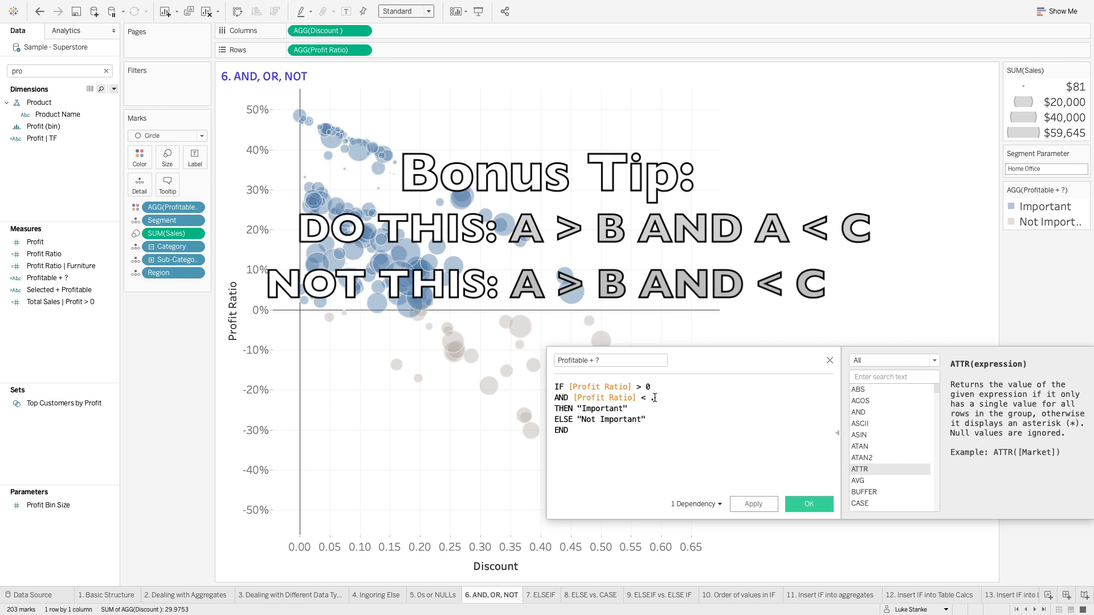
type("3")
left_click(754, 504)
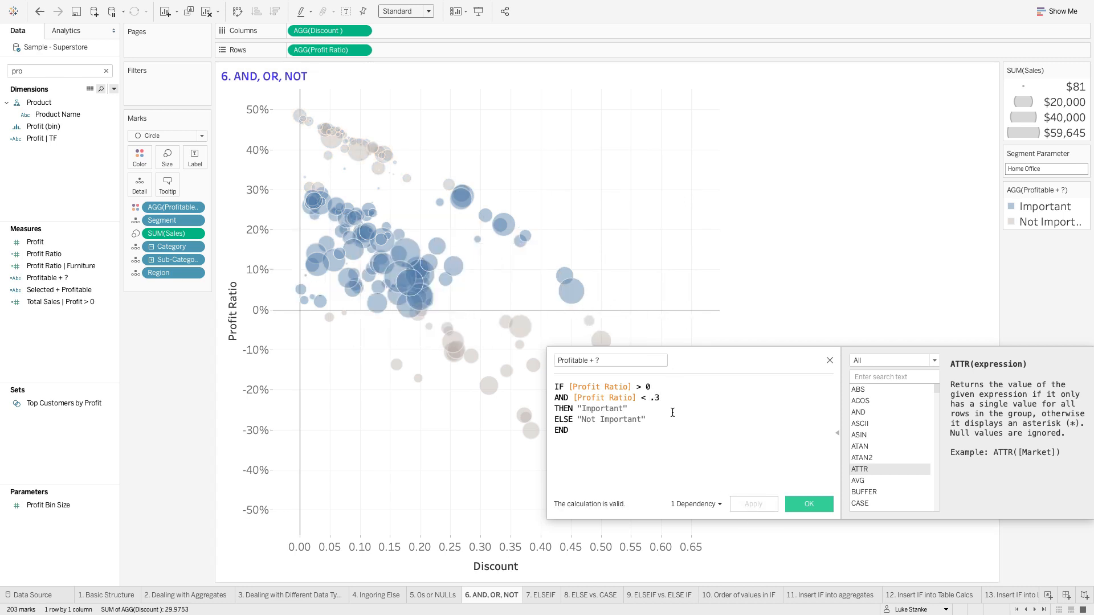
- Undo the Profit Ratio limit edits back to the formula with AND ATTR([Segment]) = [Segment Parameter]
key("BackSpace")
key("BackSpace")
key("BackSpace")
key("BackSpace")
key("BackSpace")
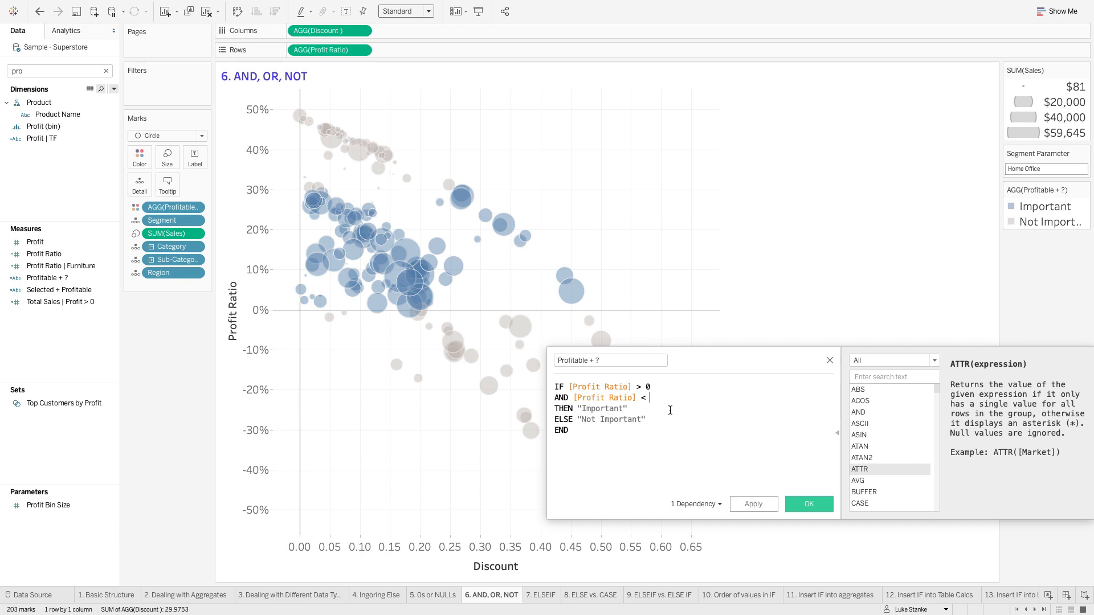
key("BackSpace")
key("BackSpace")
key("BackSpace")
key("BackSpace")
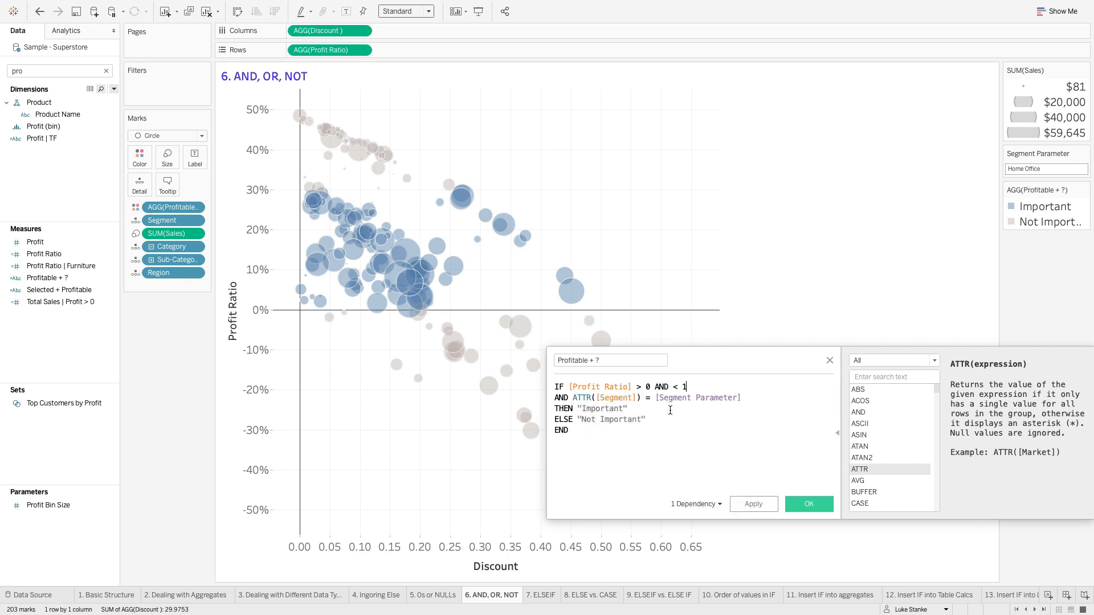
key("BackSpace")
key("BackSpace")
key("BackSpace")
key("BackSpace")
key("BackSpace")
key("BackSpace")
key("BackSpace")
key("BackSpace")
- Replace AND with OR before the ATTR([Segment]) condition and apply the Profitable + ? formula
key("Right")
key("alt+shift+Right")
type("OR")
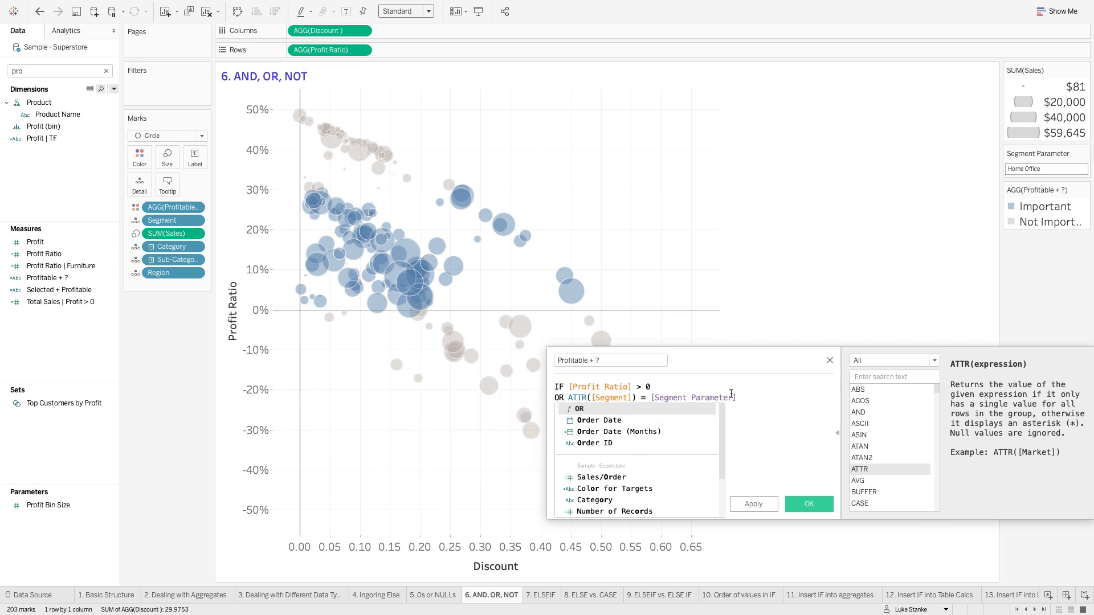
left_click(671, 398)
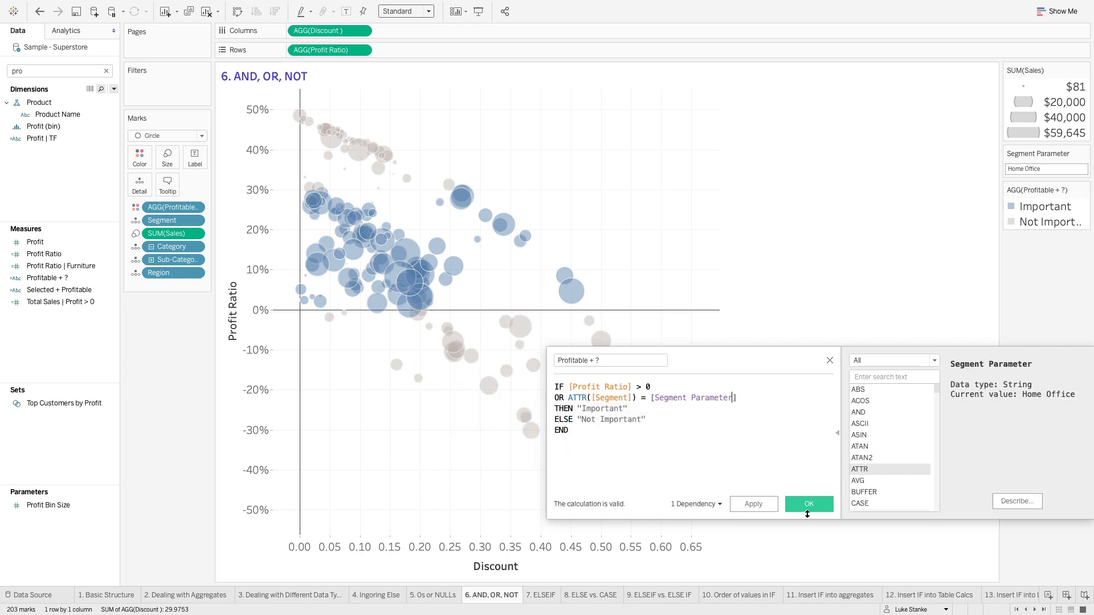
left_click(752, 503)
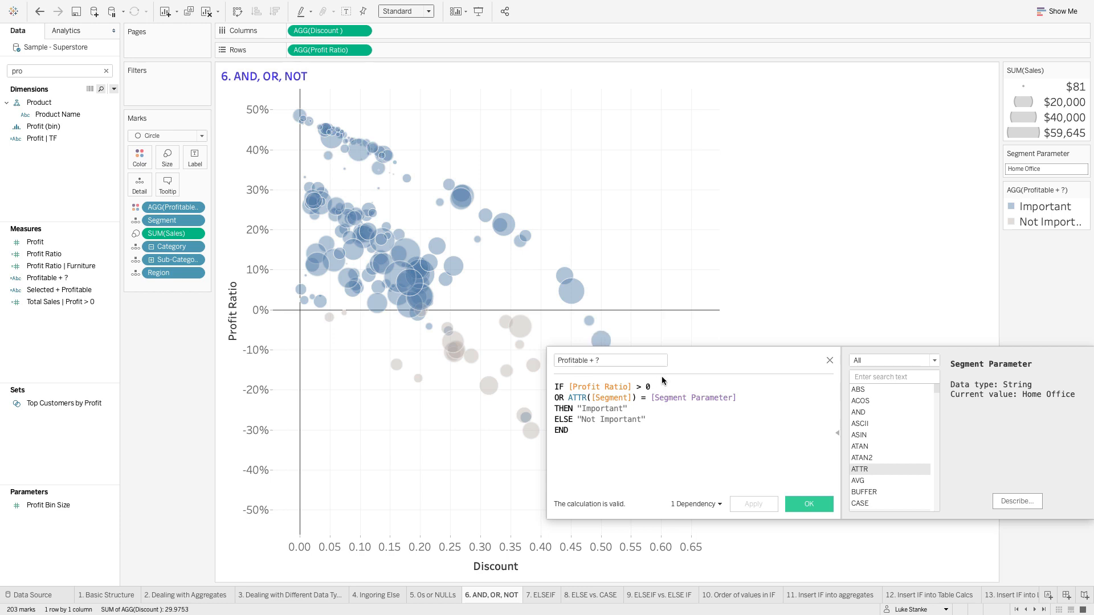
- Move the formula editor clear of the negative-profit marks and examine how both OR conditions affect their colors
left_click_drag(580, 371, 663, 406)
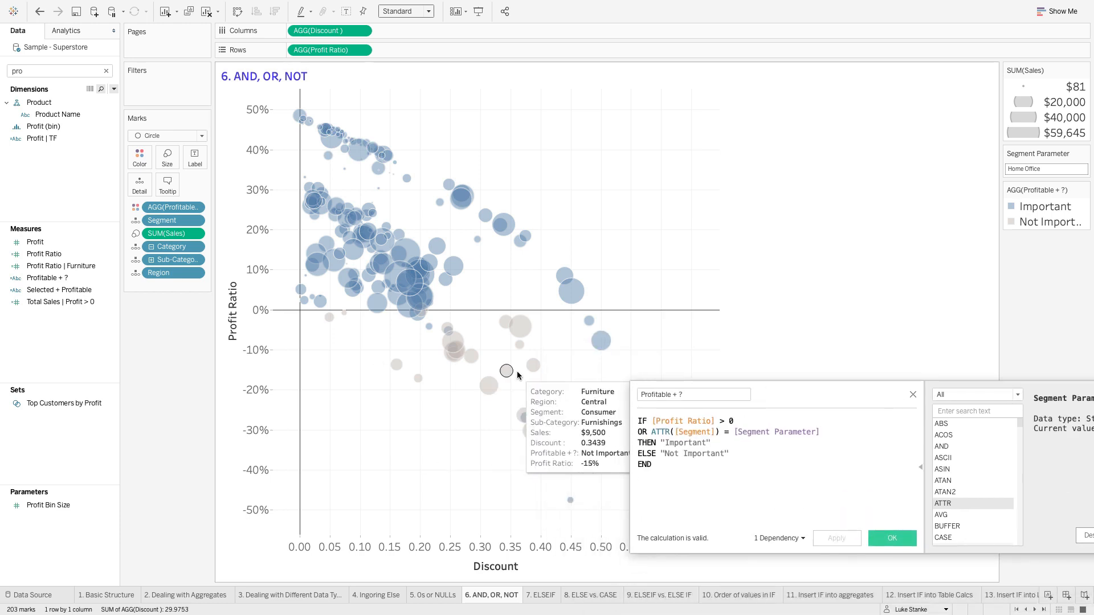
mouse_move(528, 371)
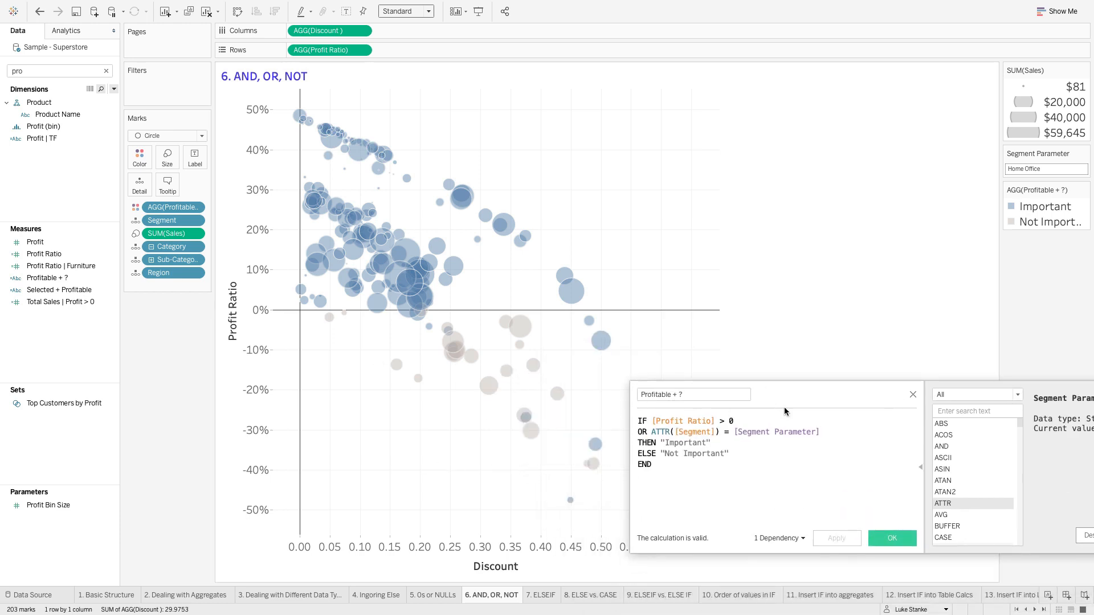
left_click_drag(786, 401, 731, 209)
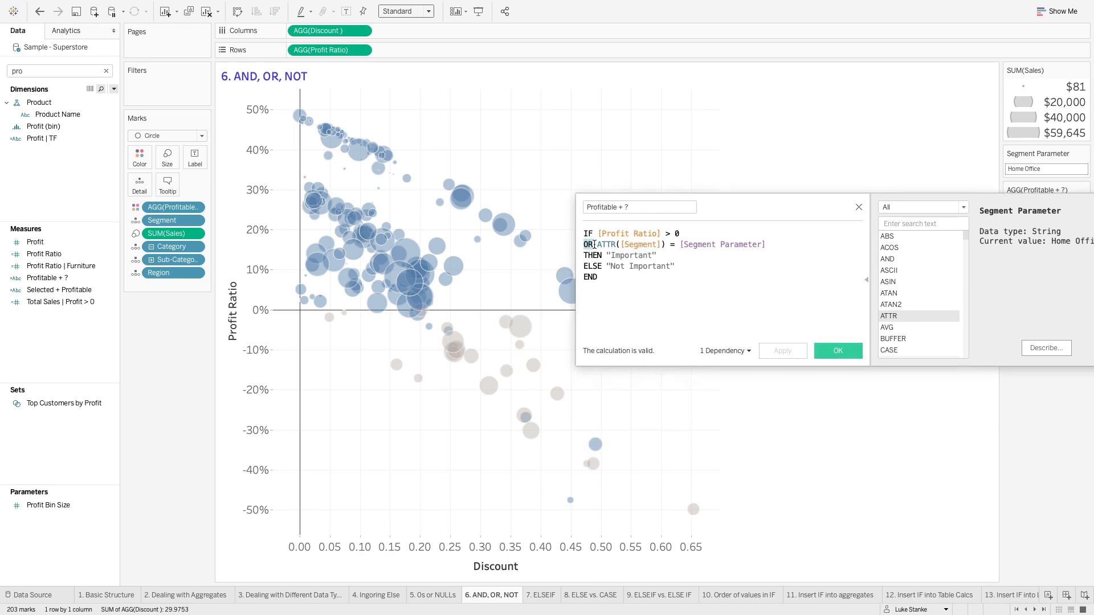
left_click_drag(597, 245, 764, 246)
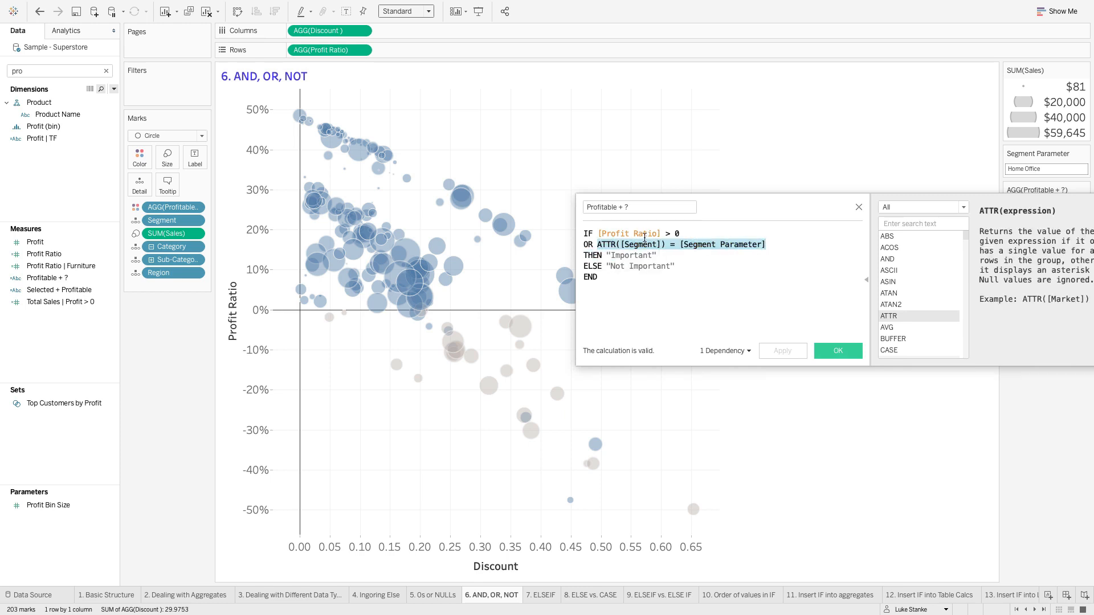
left_click_drag(597, 234, 681, 234)
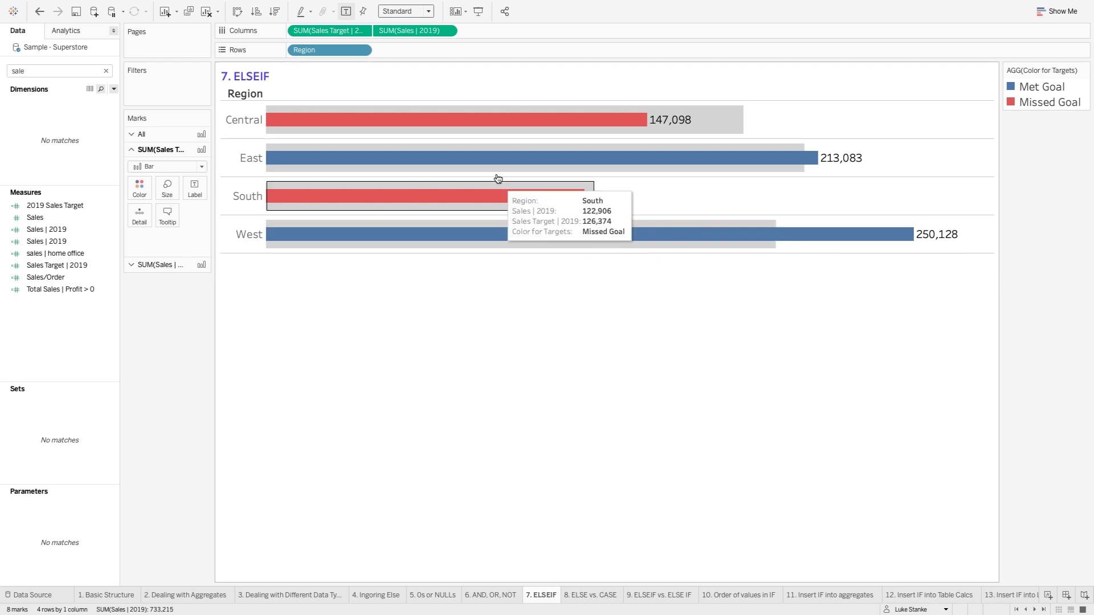
- On the 7. ELSEIF sheet, remove the Sales Target | 2019 measure from Columns and Color for Targets from the marks
mouse_move(455, 130)
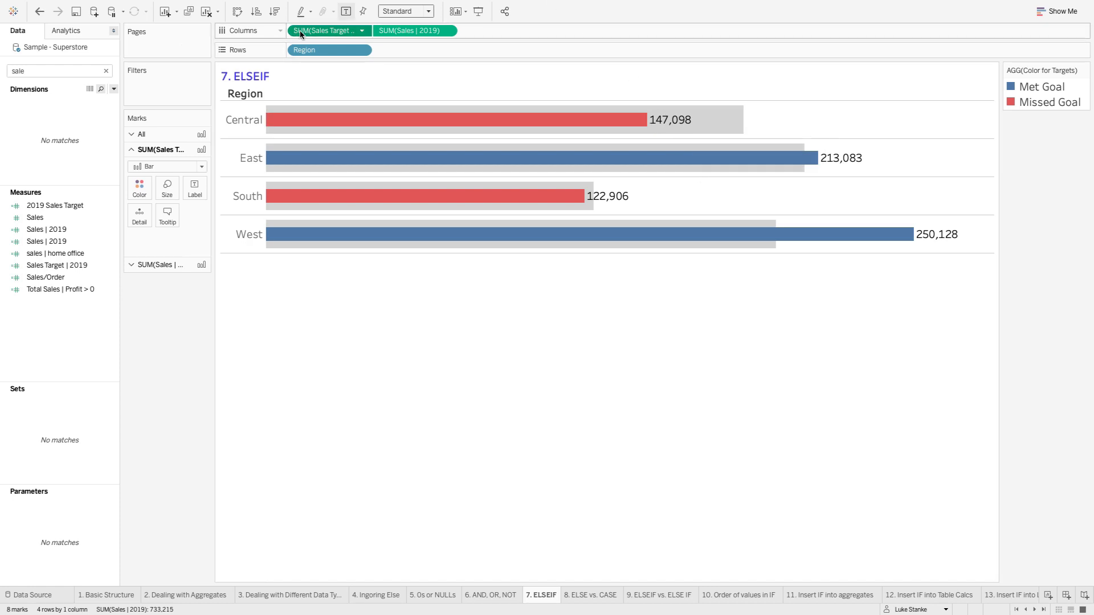
left_click_drag(328, 30, 147, 440)
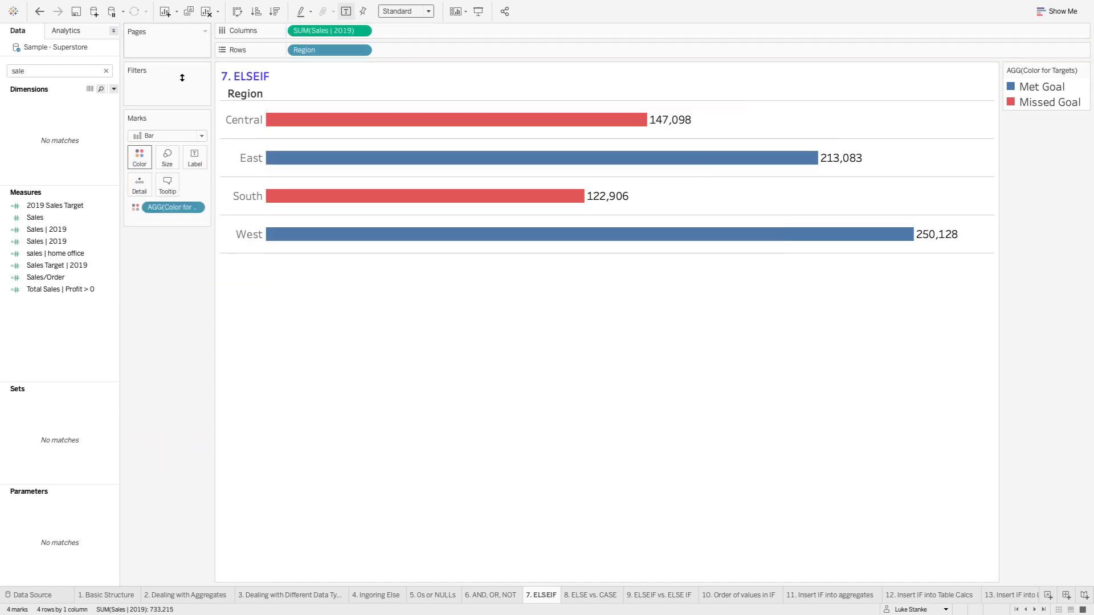
left_click_drag(171, 208, 156, 340)
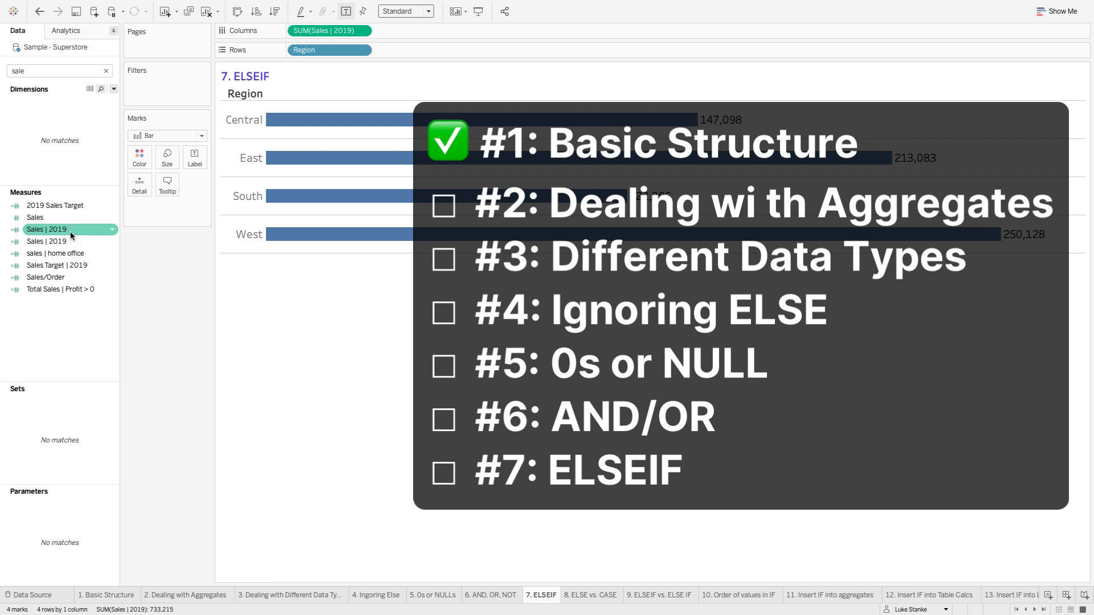
- Open the first Sales | 2019 calculated field, review its IF formula, and close it without changes
right_click(71, 235)
left_click(154, 295)
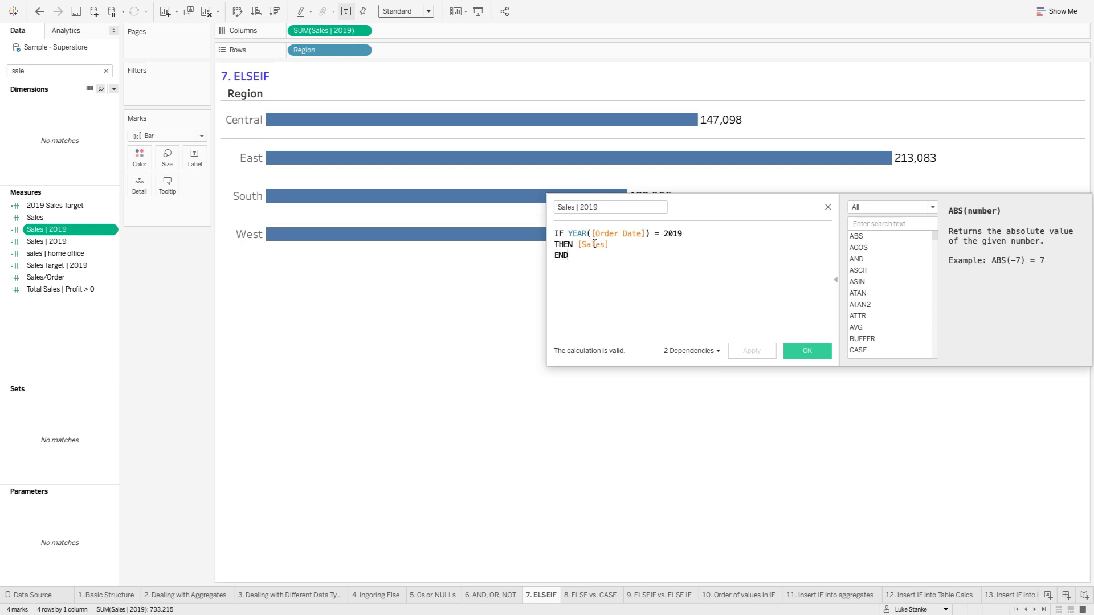
left_click(812, 353)
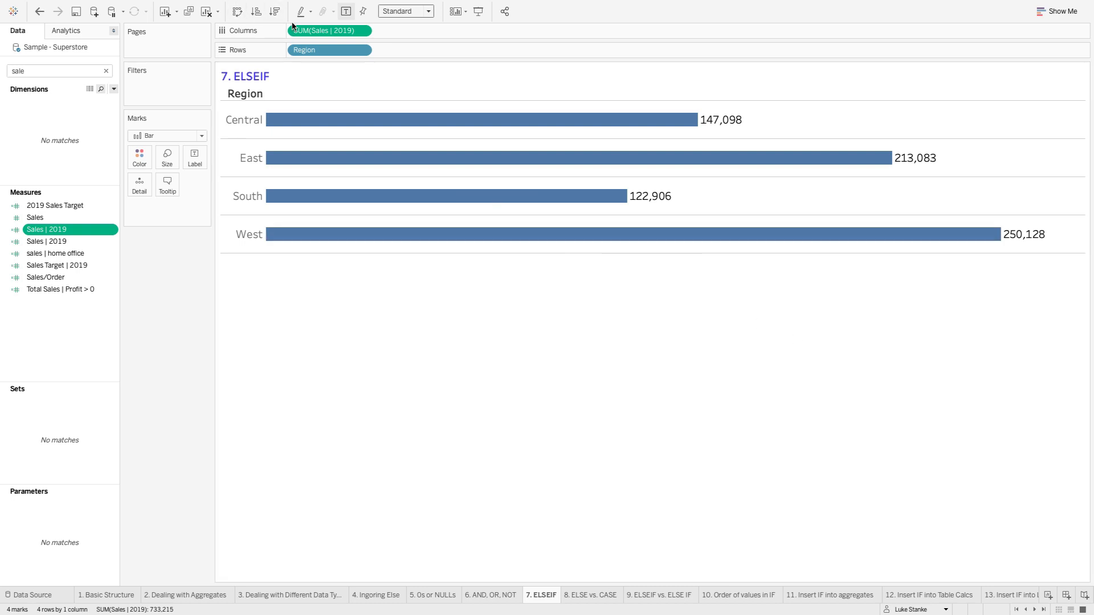
- Change the year in the first Sales | 2019 field's IF condition to 2018 and save the formula
right_click(82, 234)
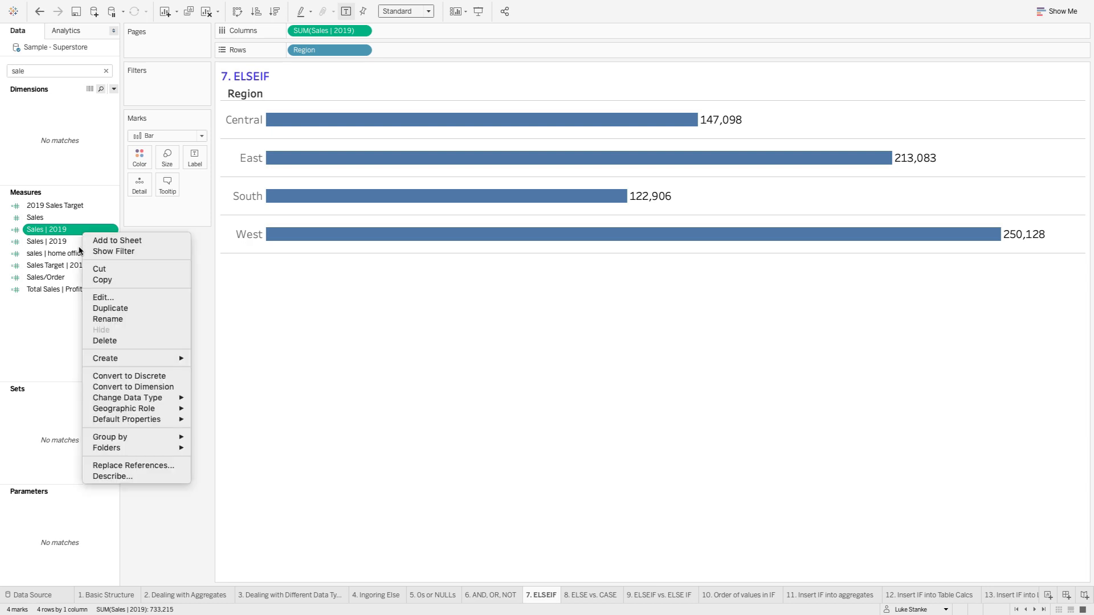
left_click(101, 296)
left_click(718, 236)
key("BackSpace")
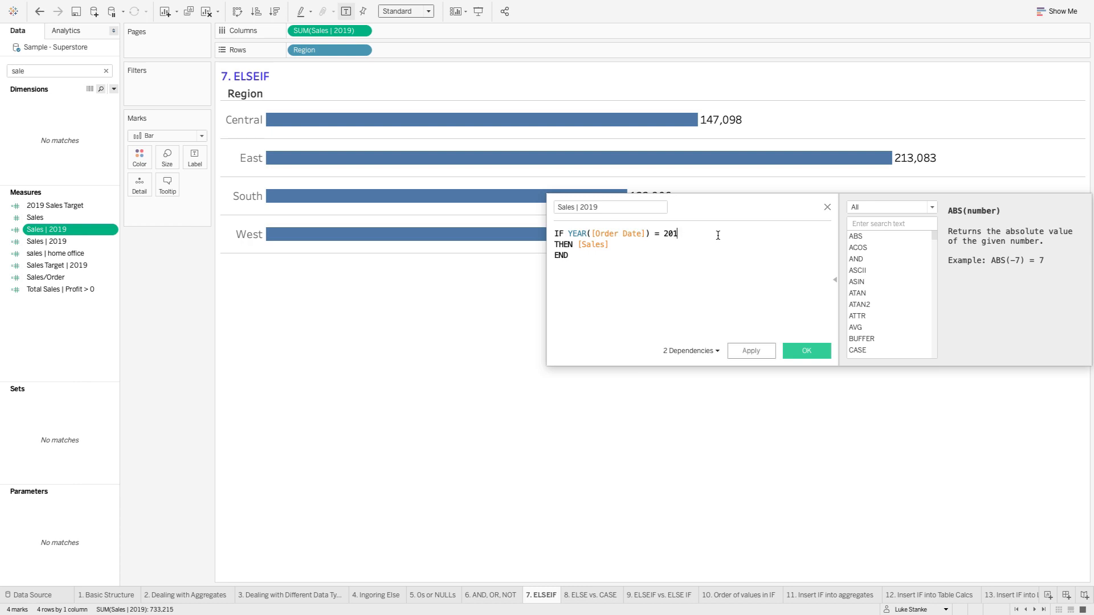
type("8")
left_click(793, 355)
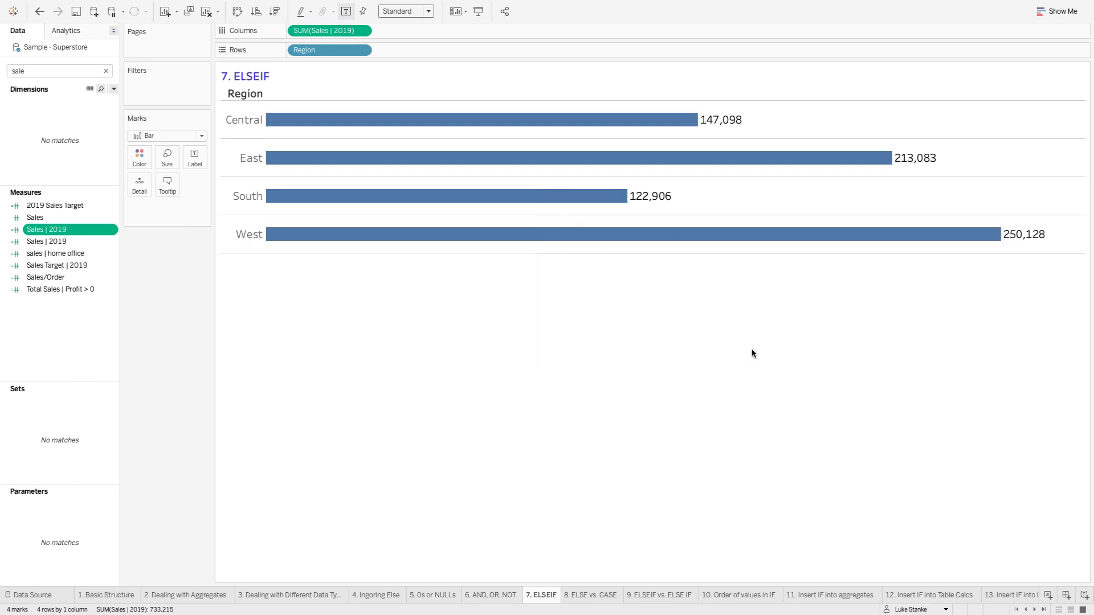
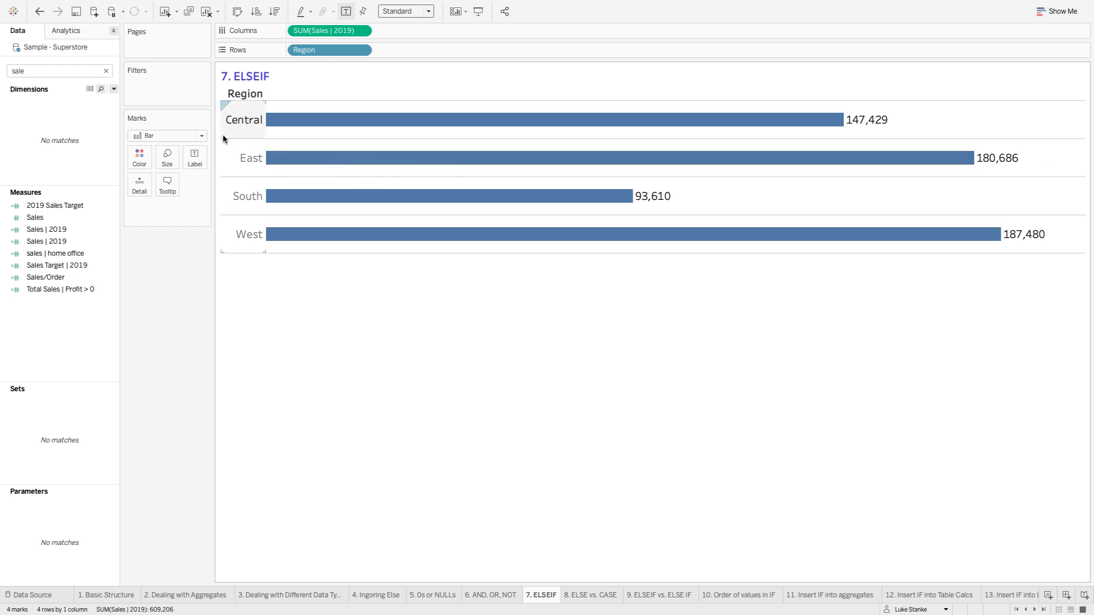
- Create a new calculated field and start its formula with IF YEAR([Order Date]) = 2018
left_click(114, 90)
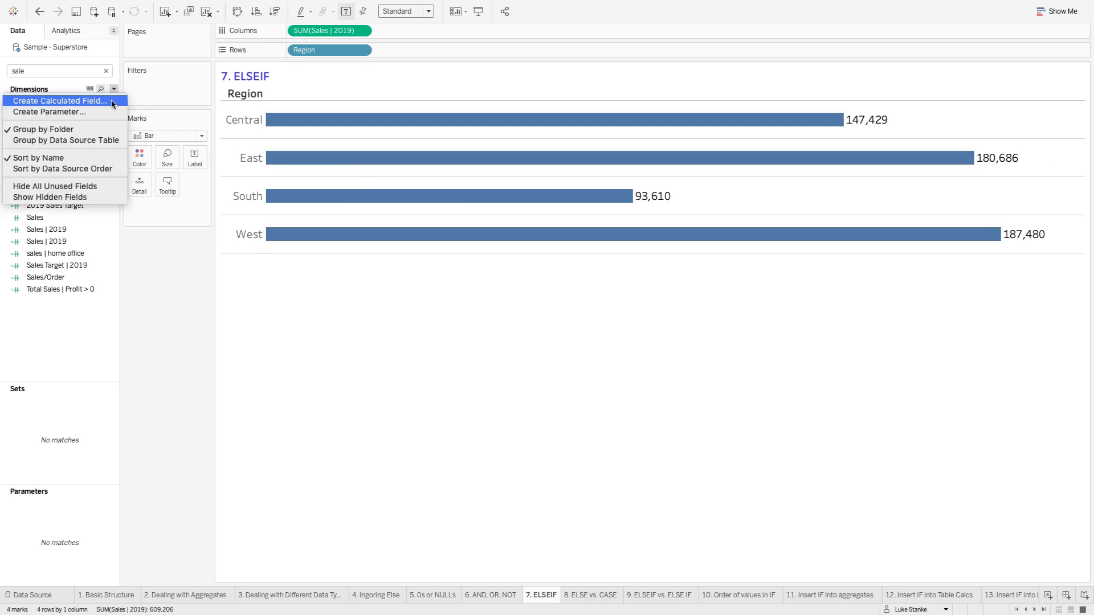
left_click(114, 103)
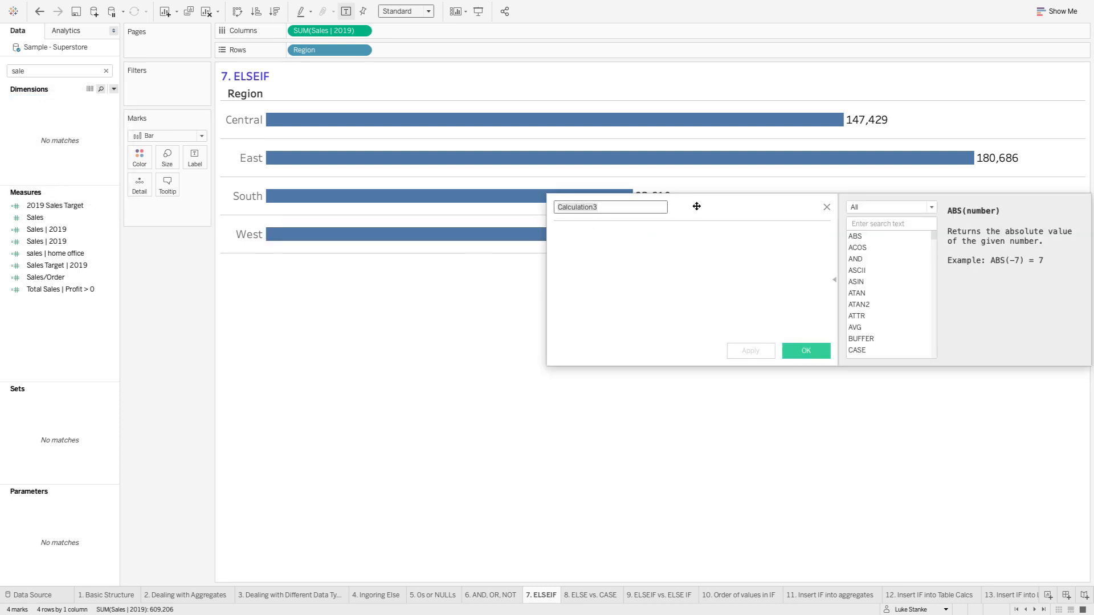
left_click_drag(698, 208, 703, 302)
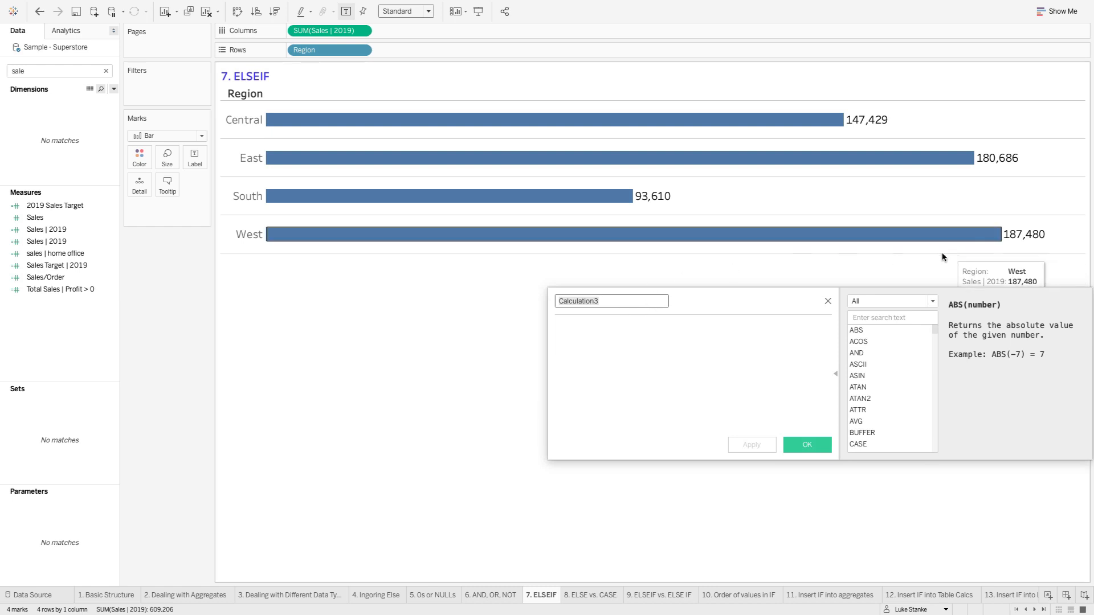
left_click(620, 335)
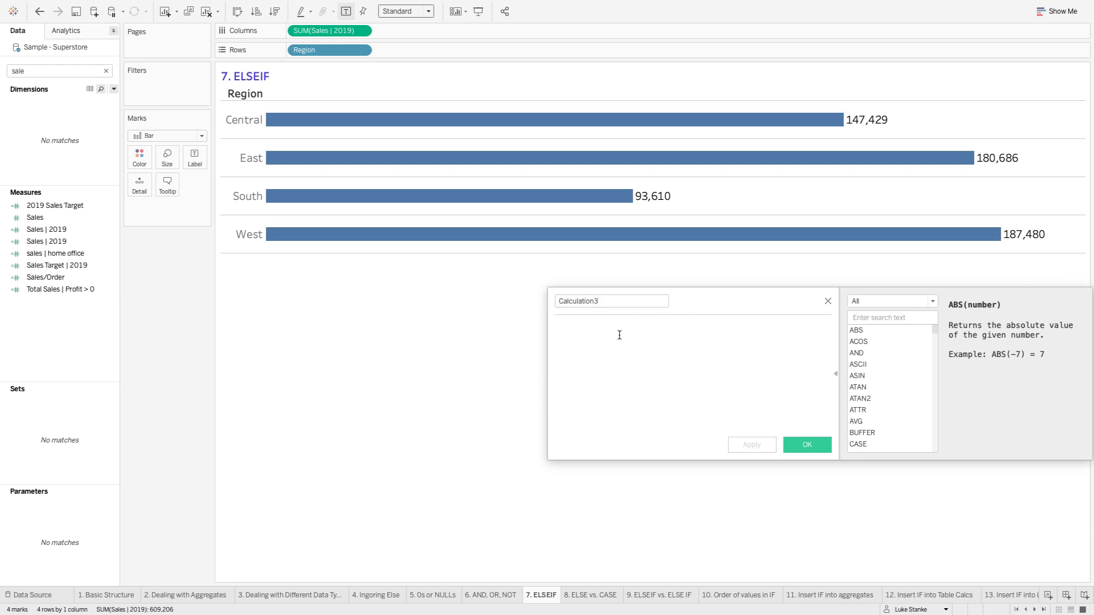
type("IF YEAR([O")
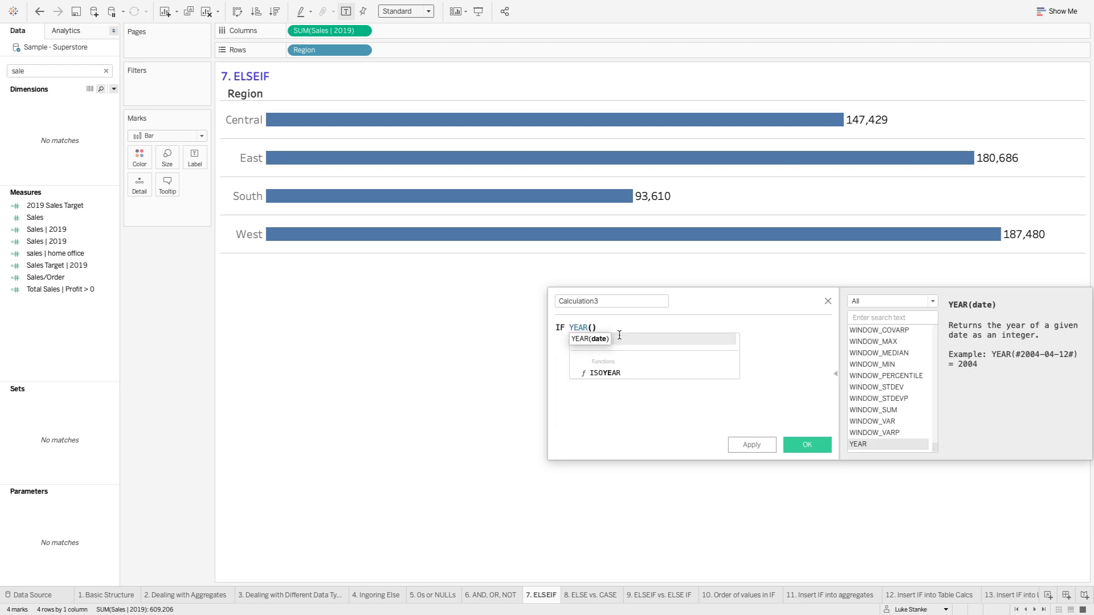
type("rd")
key("Return")
type(") =")
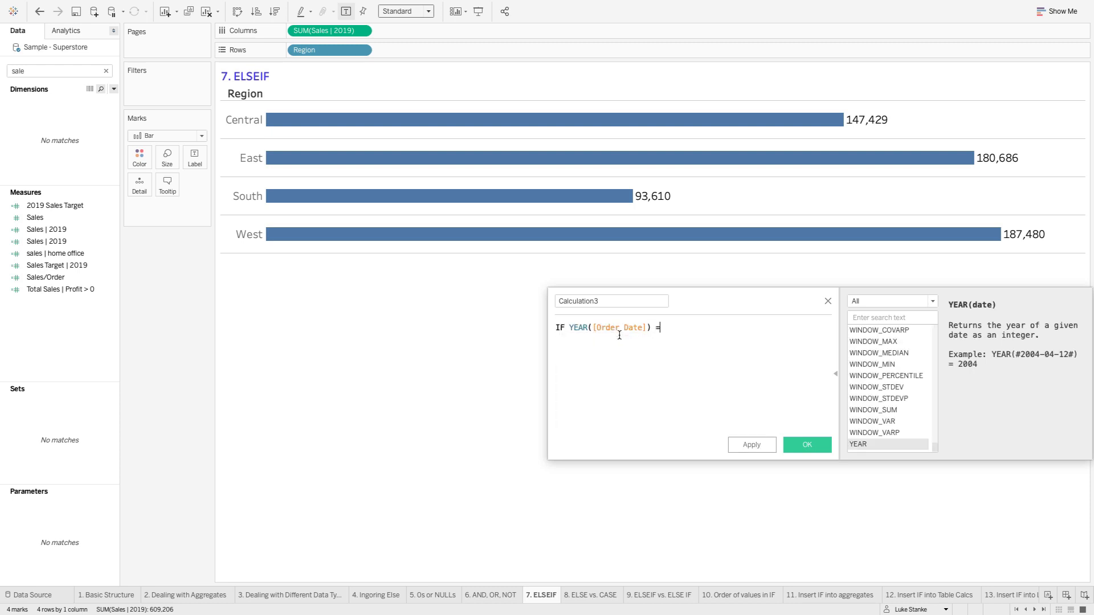
type(" 2018")
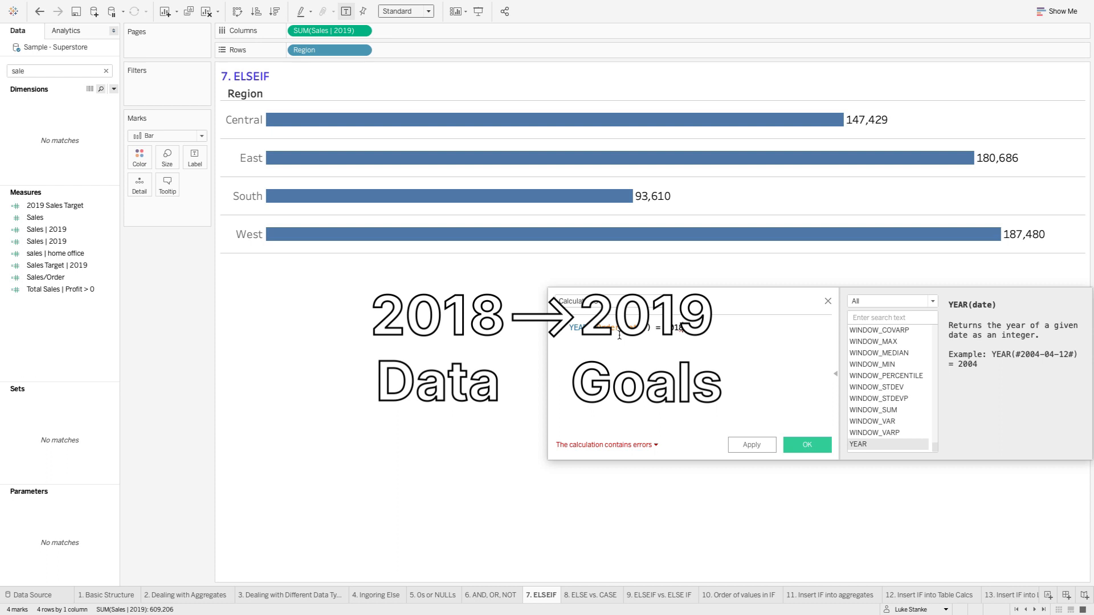
- Add the second condition AND [Region] = "Central" on a new line of the formula
key("Return")
type("TH")
key("BackSpace")
key("BackSpace")
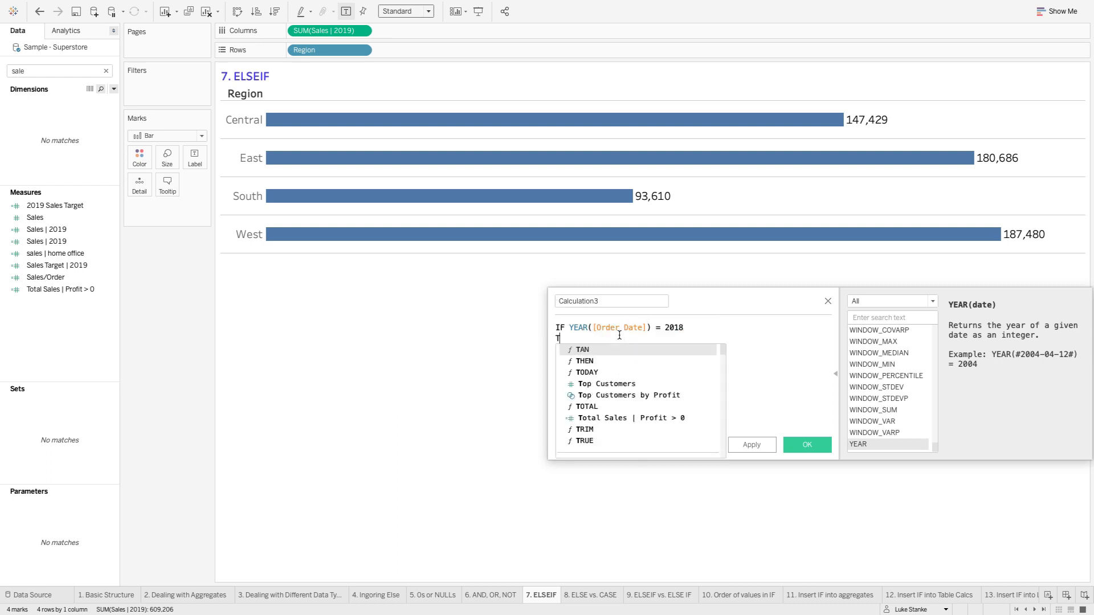
type("AND Rg")
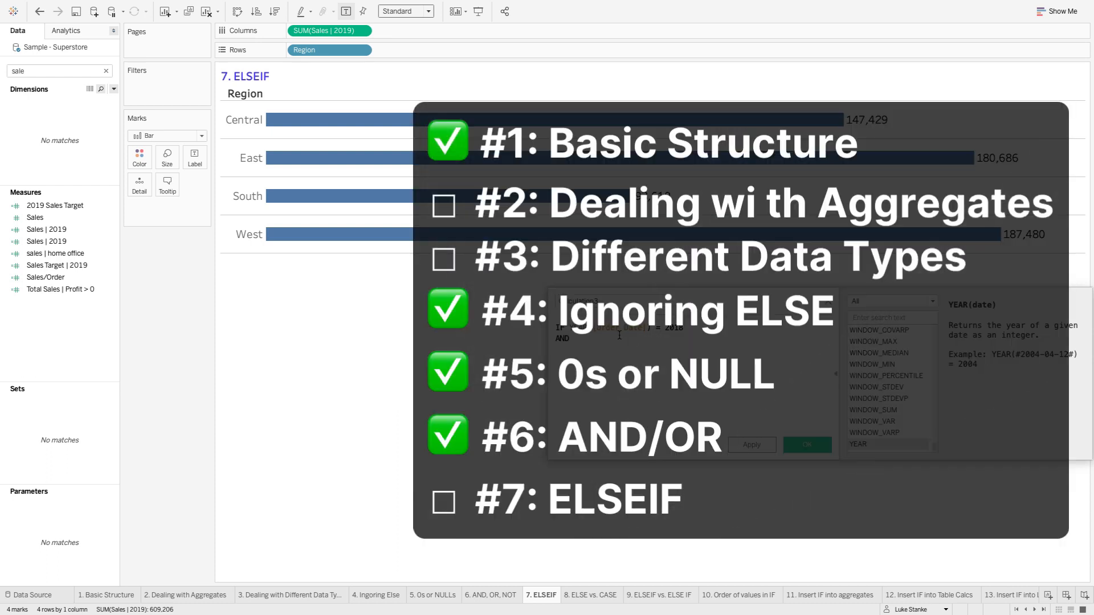
key("BackSpace")
type("eg")
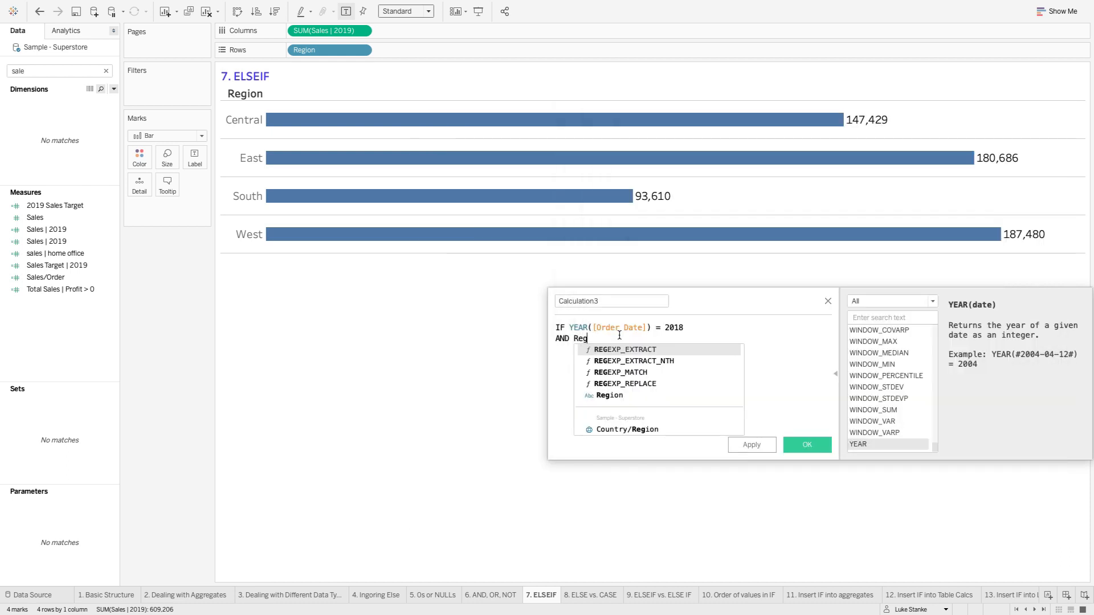
type("i")
key("Return")
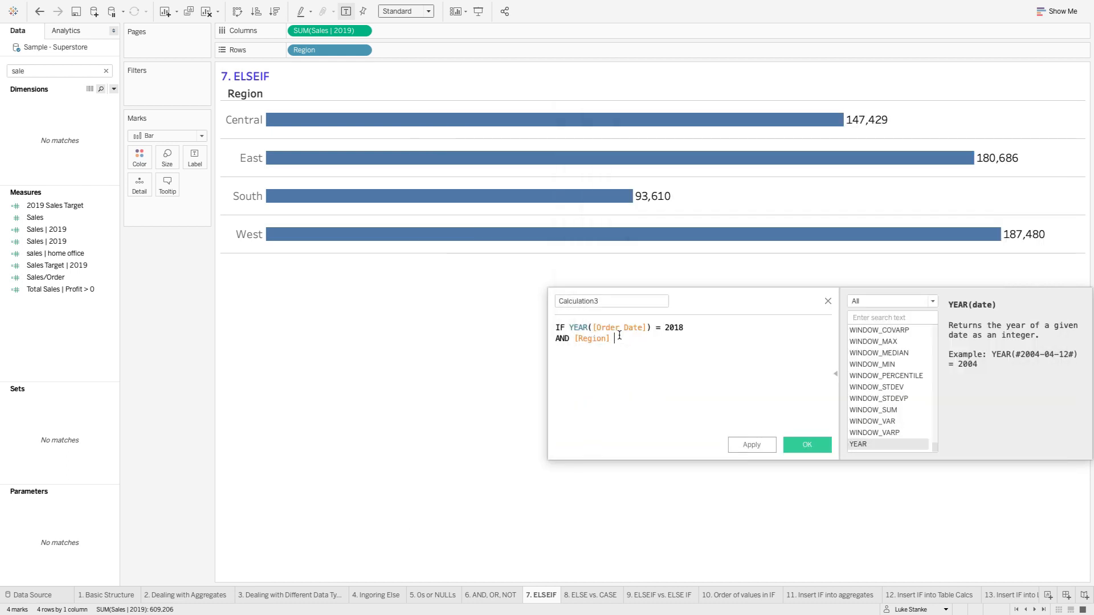
type("= \"Centra;")
key("BackSpace")
type("l\"")
- Add THEN [Sales] * 1.25 as the result for the Central region
key("Return")
type("THEN Sa")
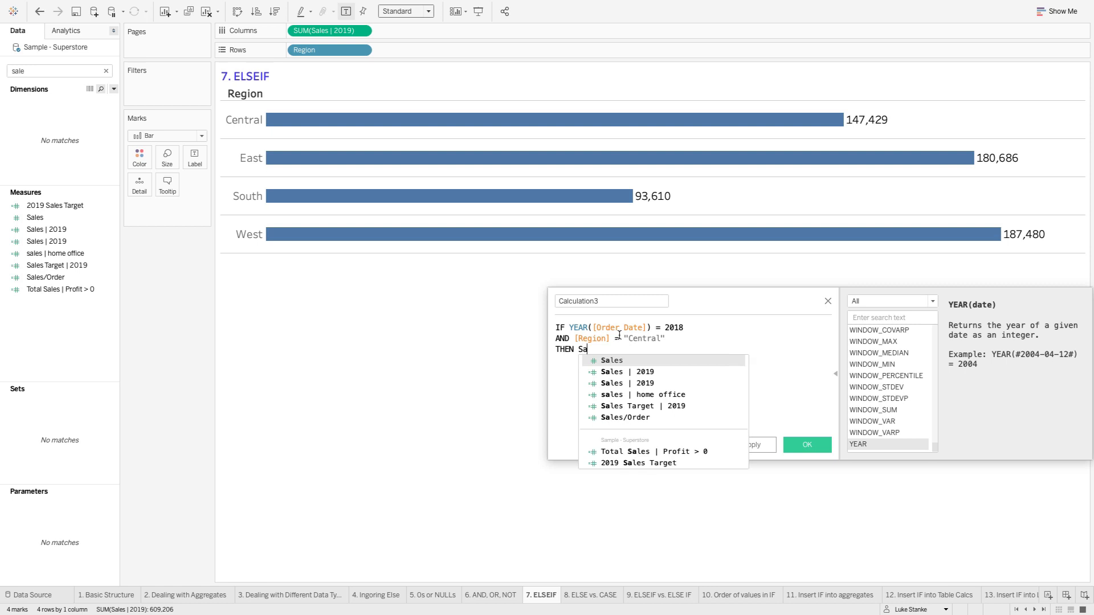
key("Return")
type("* 1.25")
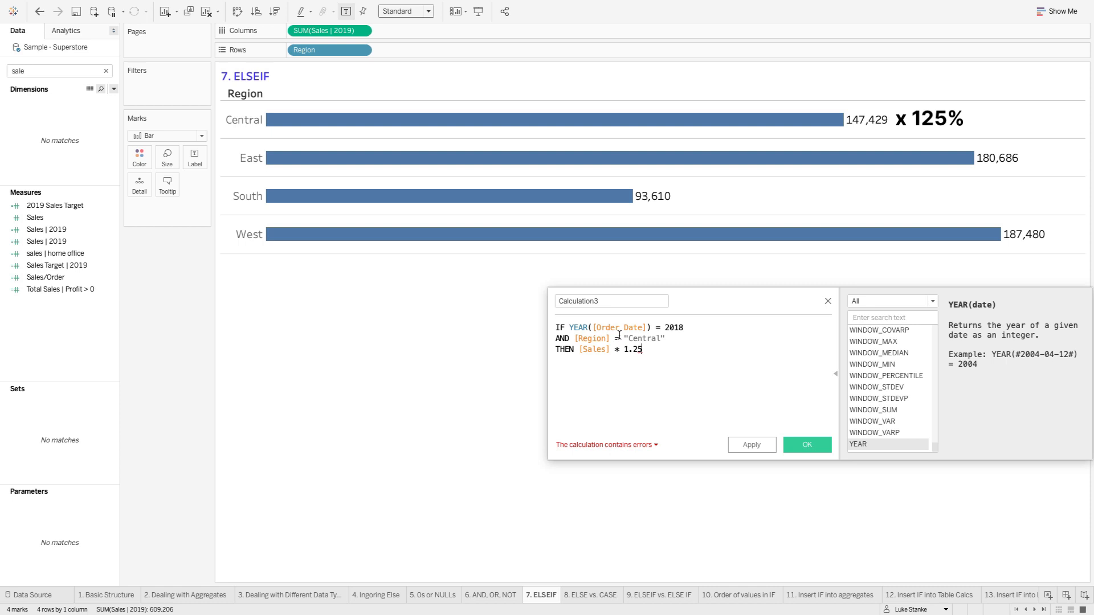
- Close the IF statement with END, keeping an empty line above it for another condition
key("Return")
type("EN")
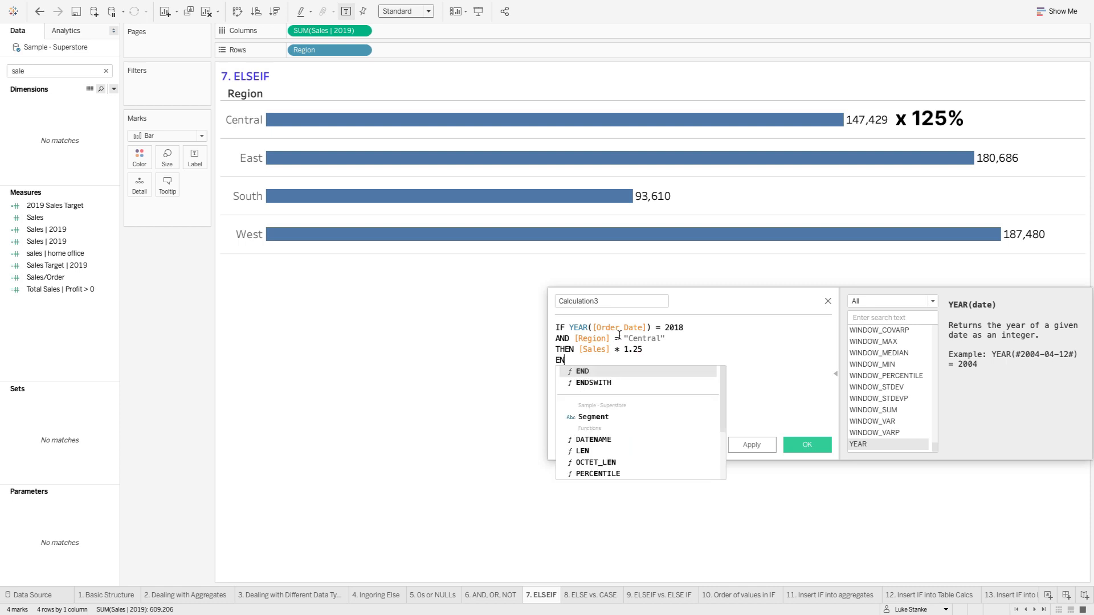
key("BackSpace")
key("BackSpace")
type("ELSE")
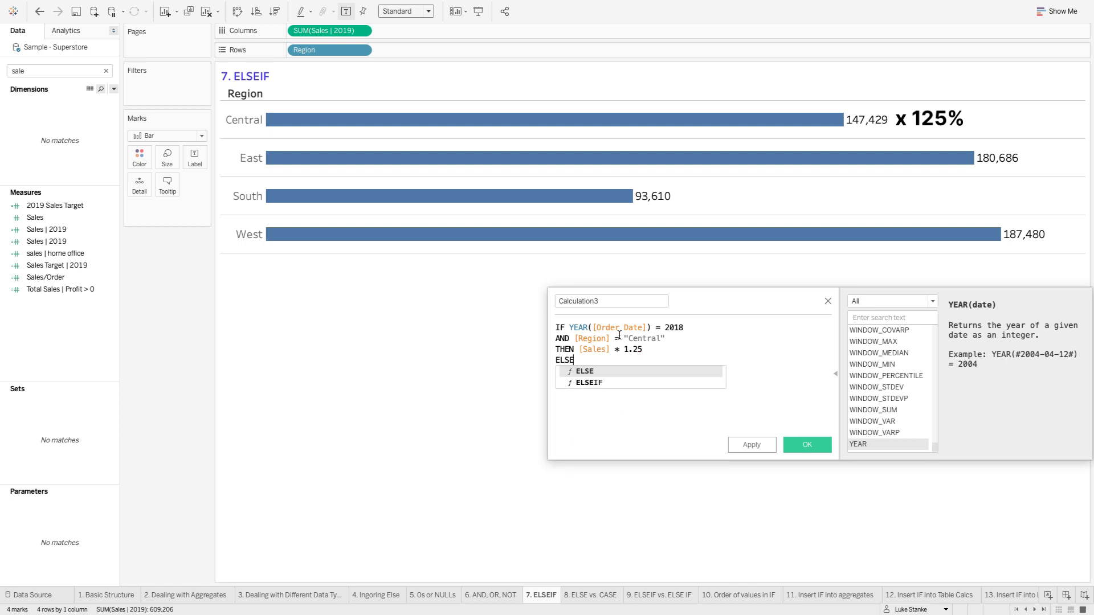
key("BackSpace")
key("BackSpace")
key("BackSpace")
key("BackSpace")
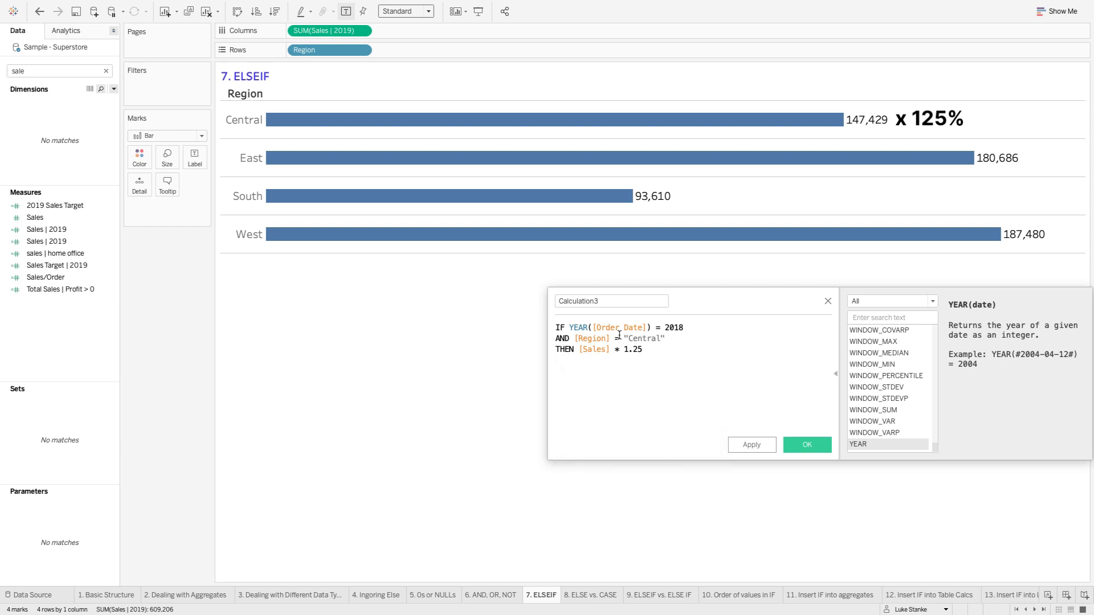
type("END")
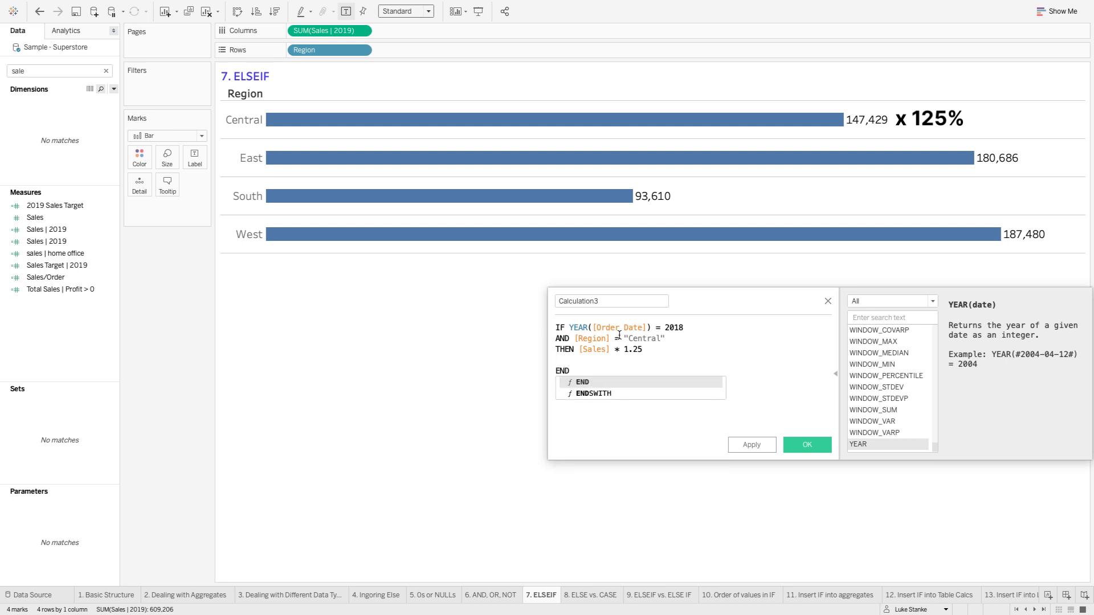
key("Up")
key("Escape")
key("Up")
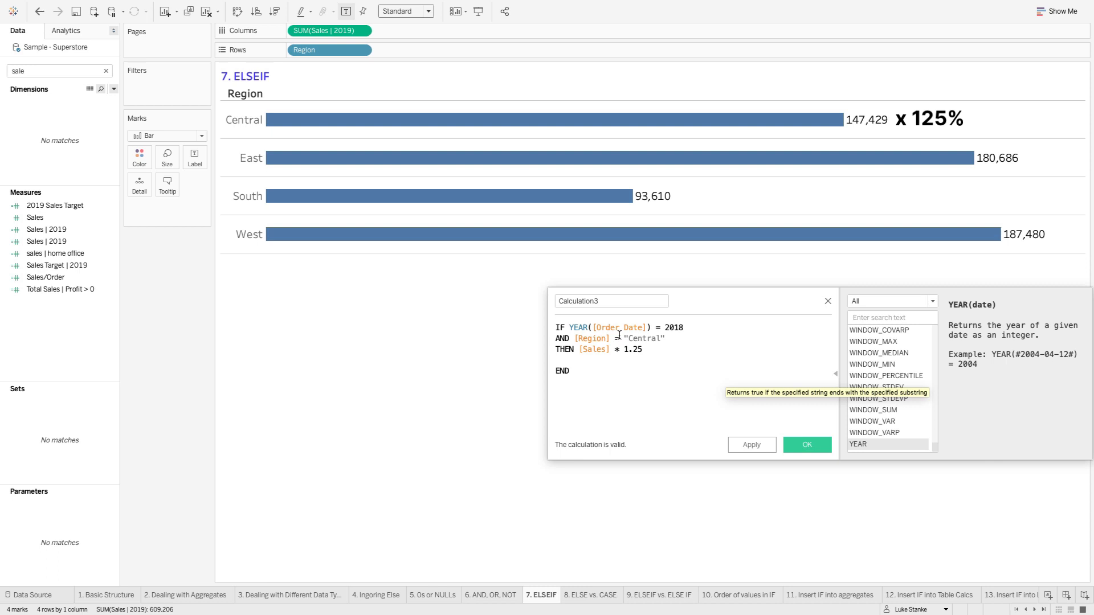
- Insert an ELSEIF YEAR([Order Date]) = 2018 condition above END
type("ELSEI")
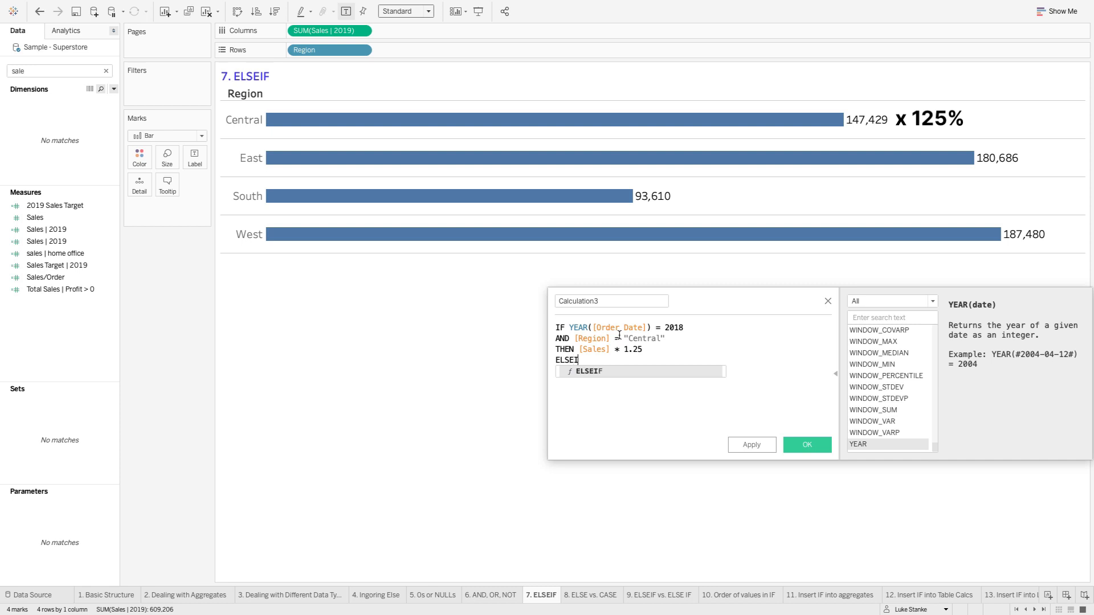
type("F")
key("Return")
type("END")
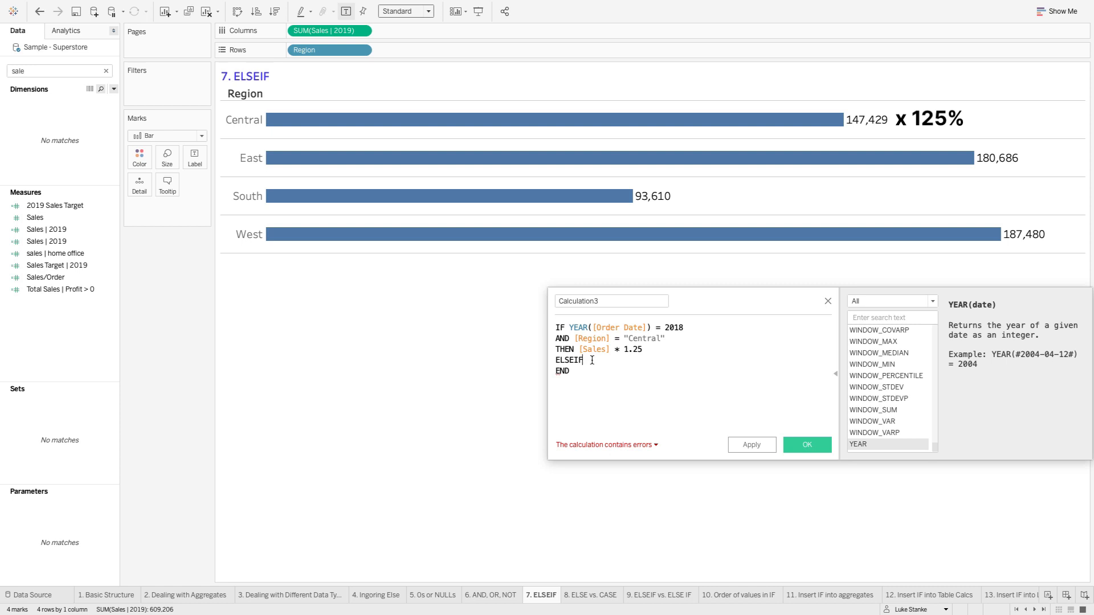
type("YE")
key("Return")
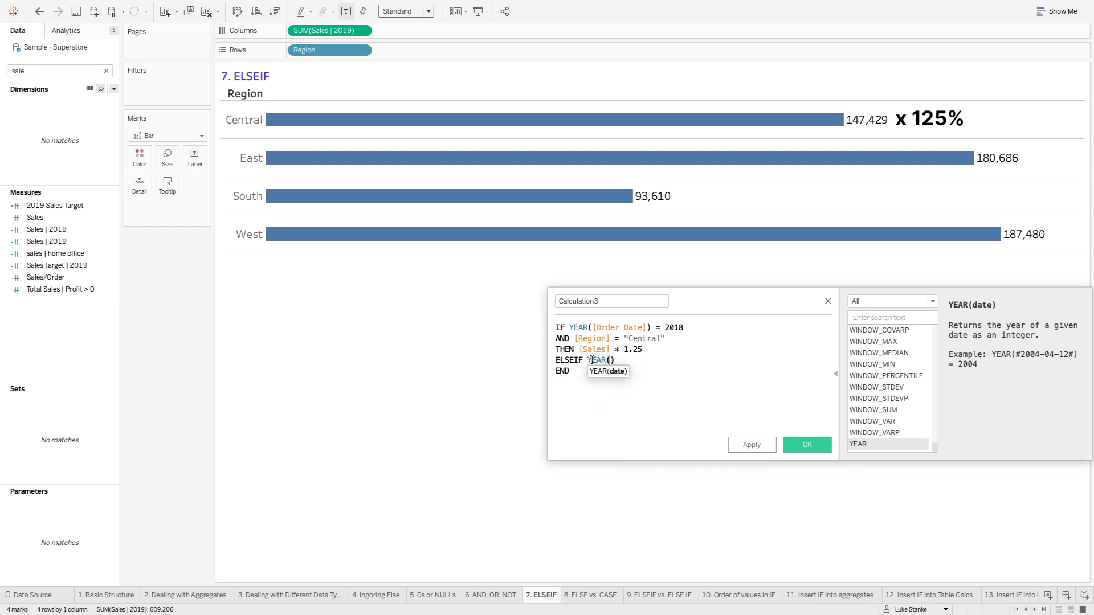
type("Or")
key("Down")
key("Return")
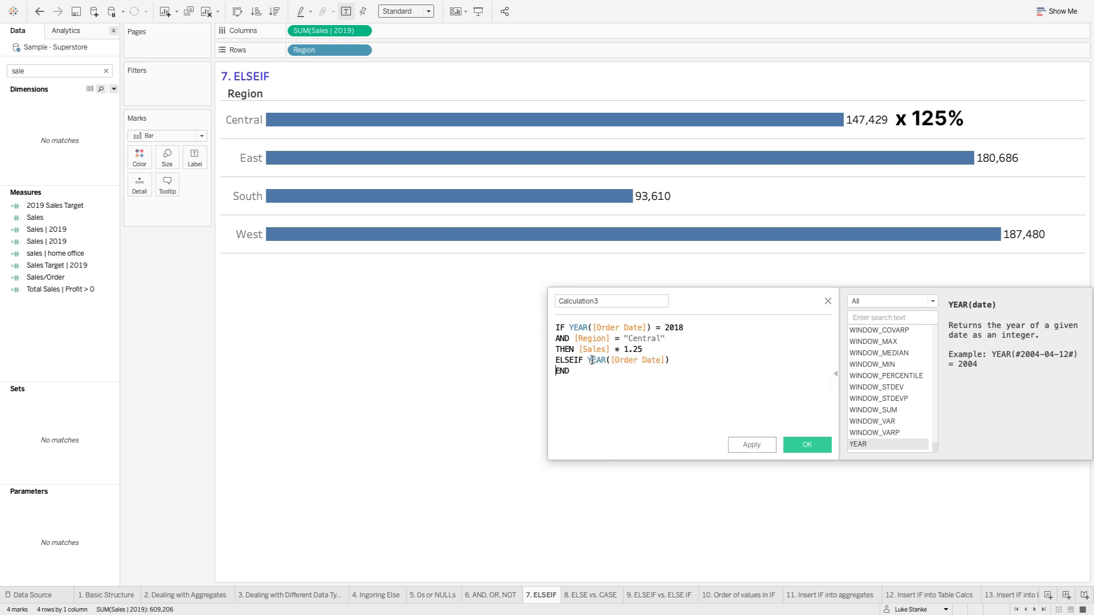
type("= 2018")
- Extend the ELSEIF condition with AND [Region] = "East" on a new line
key("Return")
type("THEN")
key("BackSpace")
key("BackSpace")
key("BackSpace")
key("BackSpace")
type("AN")
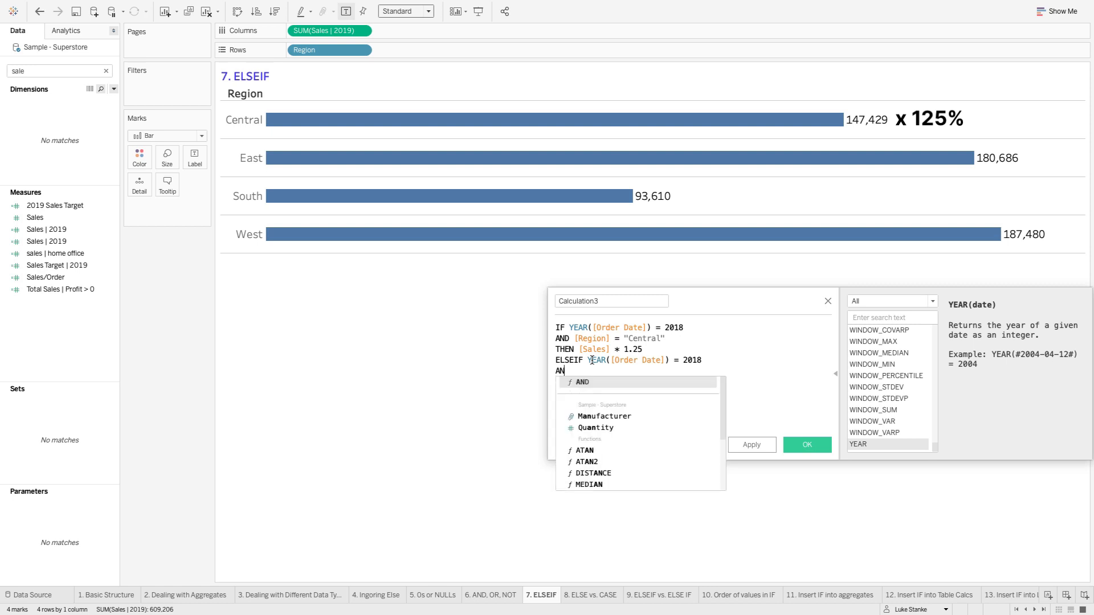
type("D Reg")
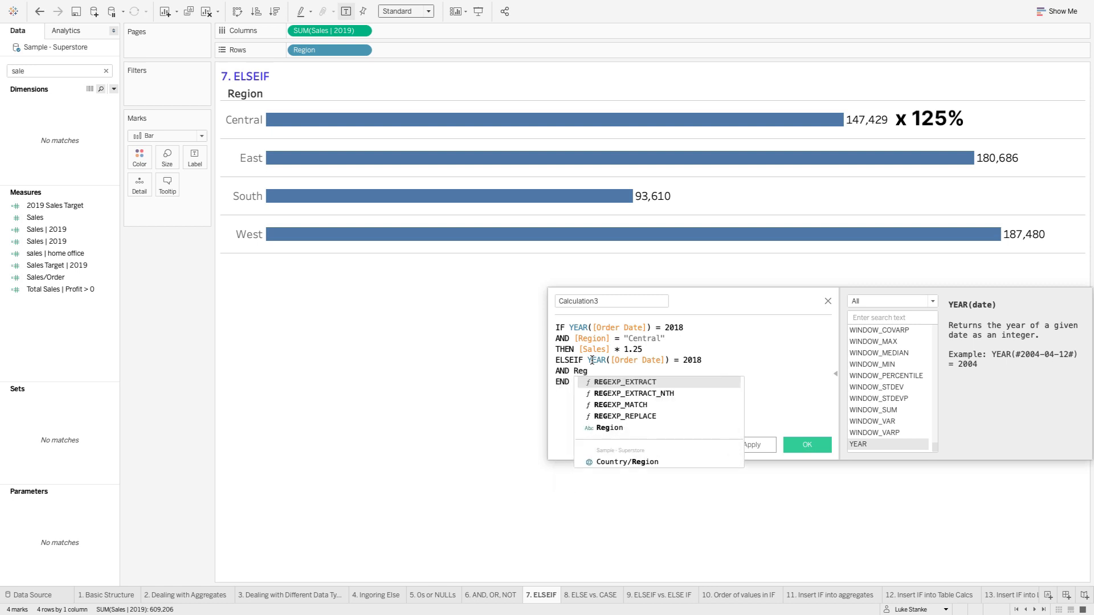
key("Down")
key("Down")
key("Down")
key("Down")
key("Return")
type("= \"E")
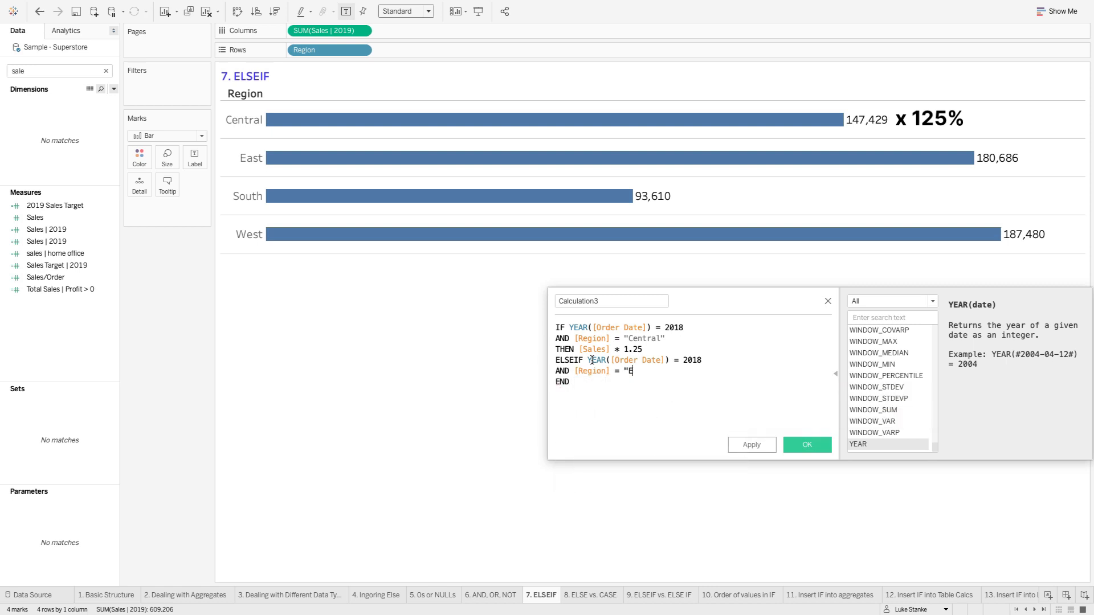
type("ast\"")
- Add THEN [Sales] * 1.10 as the result for the East region
key("Return")
type("THEN Sa;")
key("BackSpace")
type("le")
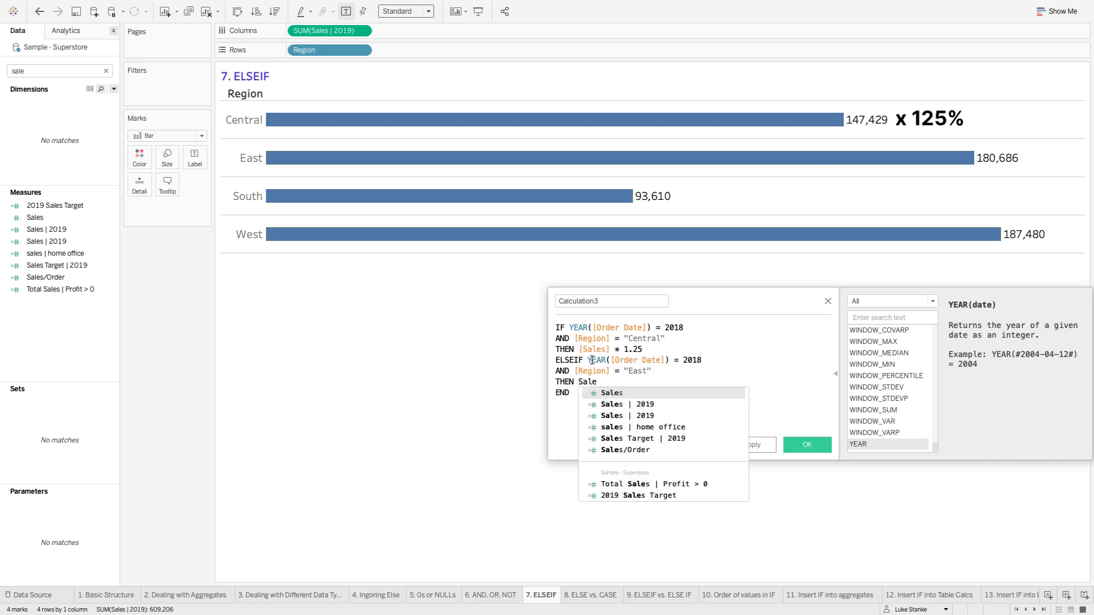
key("Return")
type("* 1.10")
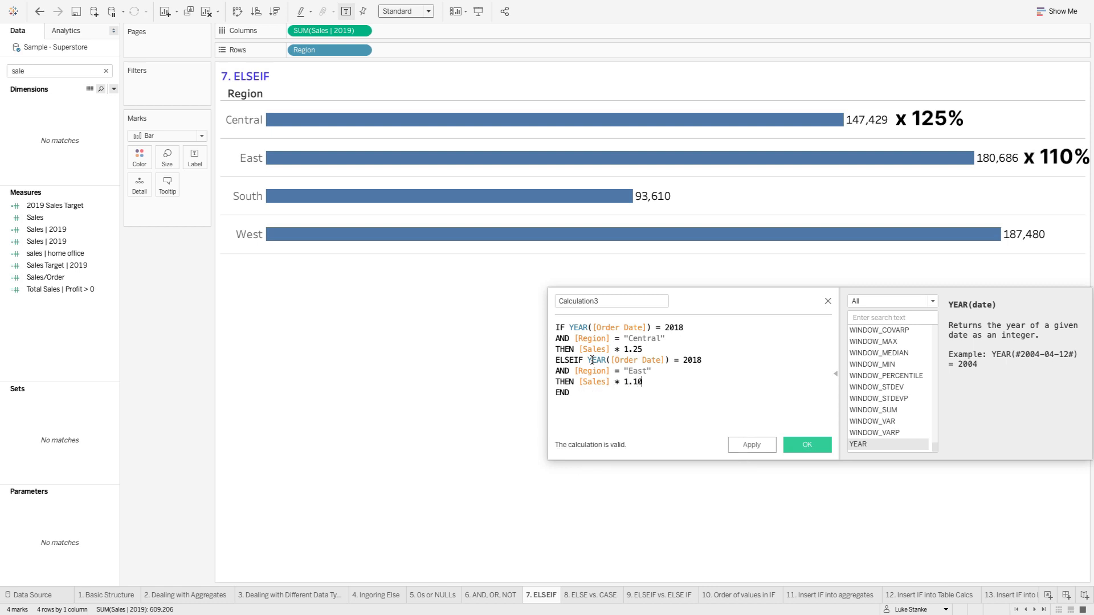
- Insert blank lines before the ELSEIF branch and before END to separate the parts of the formula
left_click(646, 351)
key("Right")
key("Return")
key("Down")
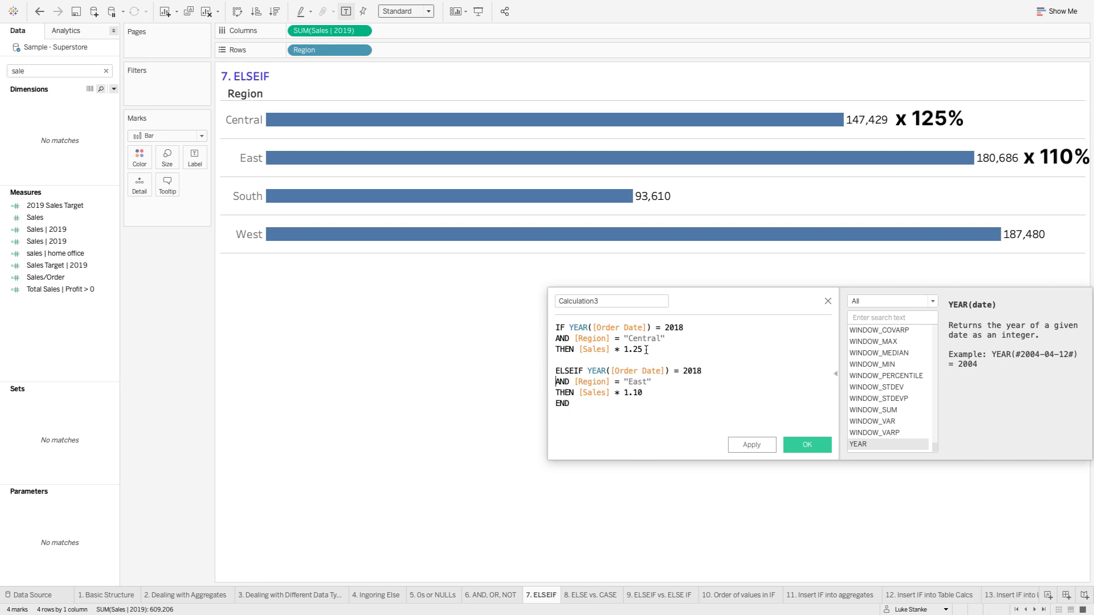
key("Down")
key("Down")
key("Return")
- Duplicate the three-line East ELSEIF branch below itself, above END
key("Up")
key("Up")
key("Up")
key("Up")
key("Up")
key("Up")
key("Up")
key("Up")
key("Down")
key("Down")
key("Down")
key("Down")
key("shift+Down")
key("shift+Down")
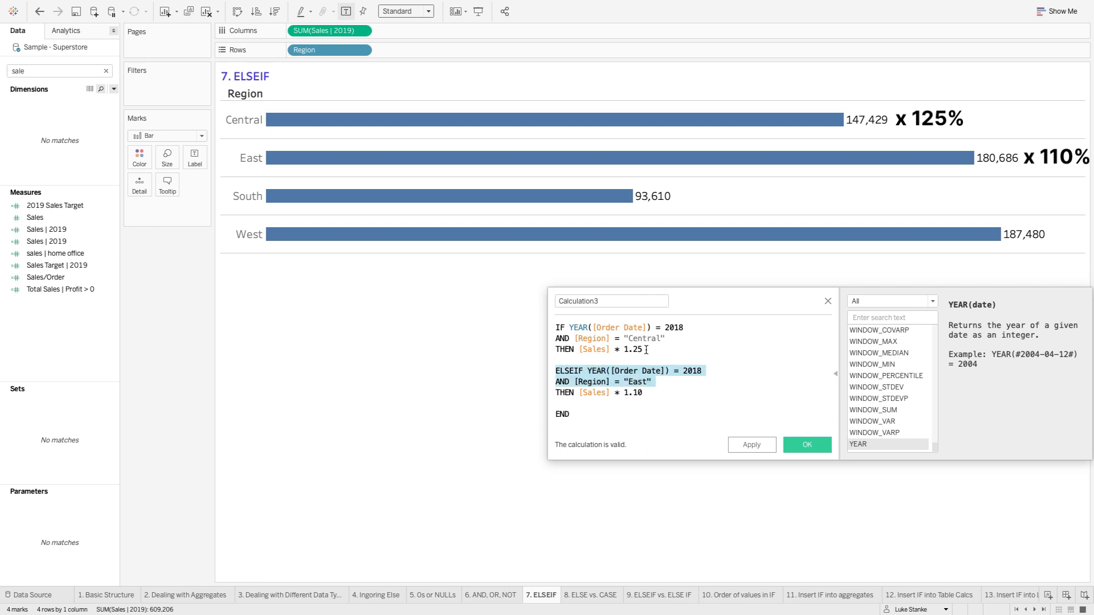
key("shift+Down")
key("ctrl+c")
key("Down")
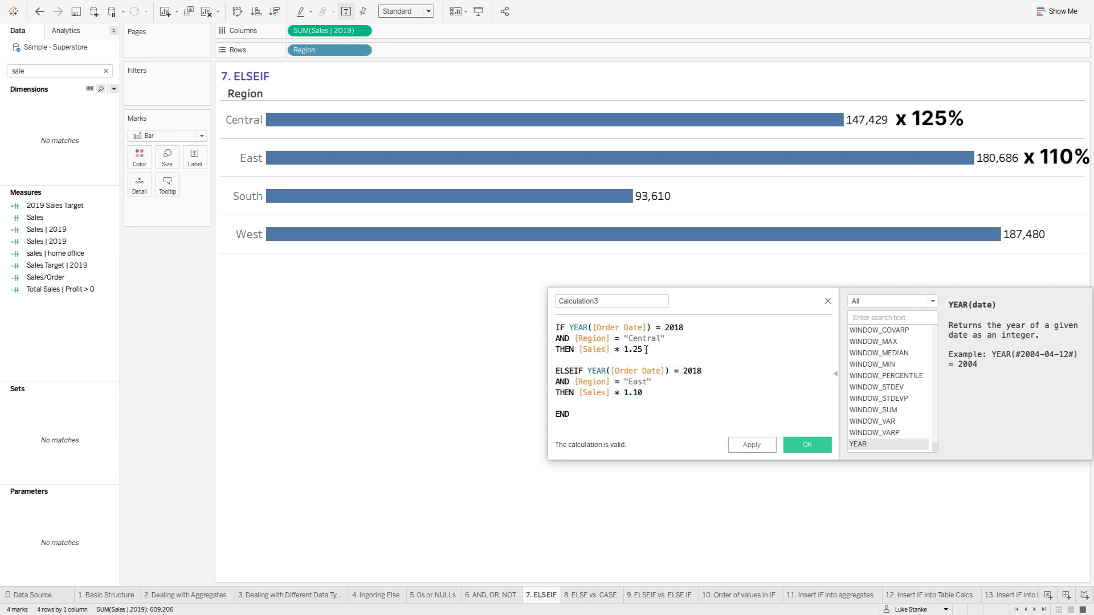
key("ctrl+v")
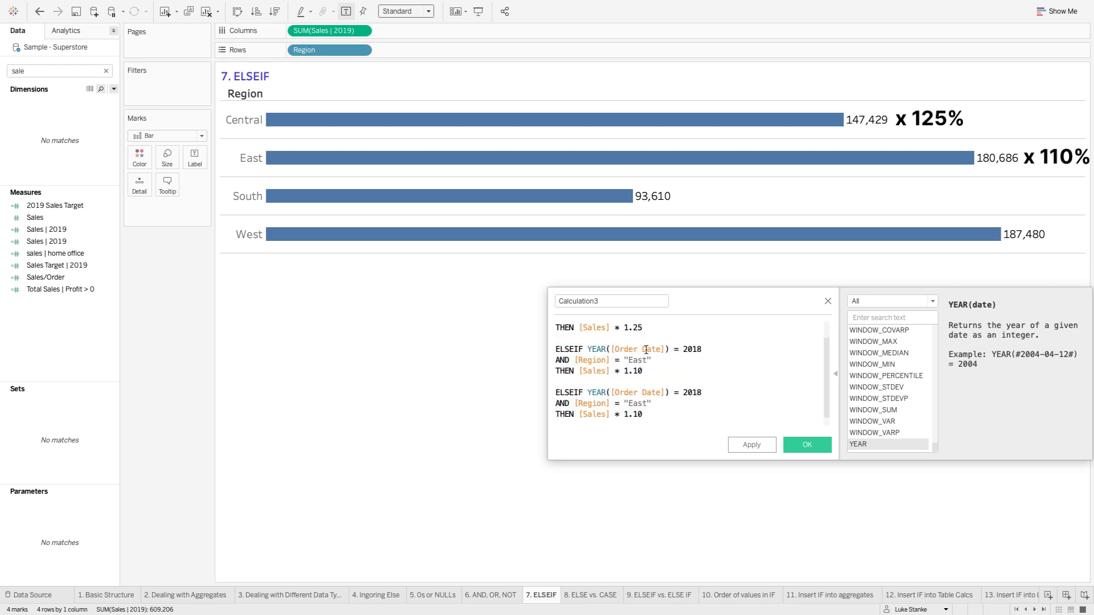
- Paste another copy of the East ELSEIF branch and set the middle branch to region "South" with a 1.35 multiplier
key("ctrl+v")
double_click(637, 361)
type("South")
double_click(636, 371)
type("35")
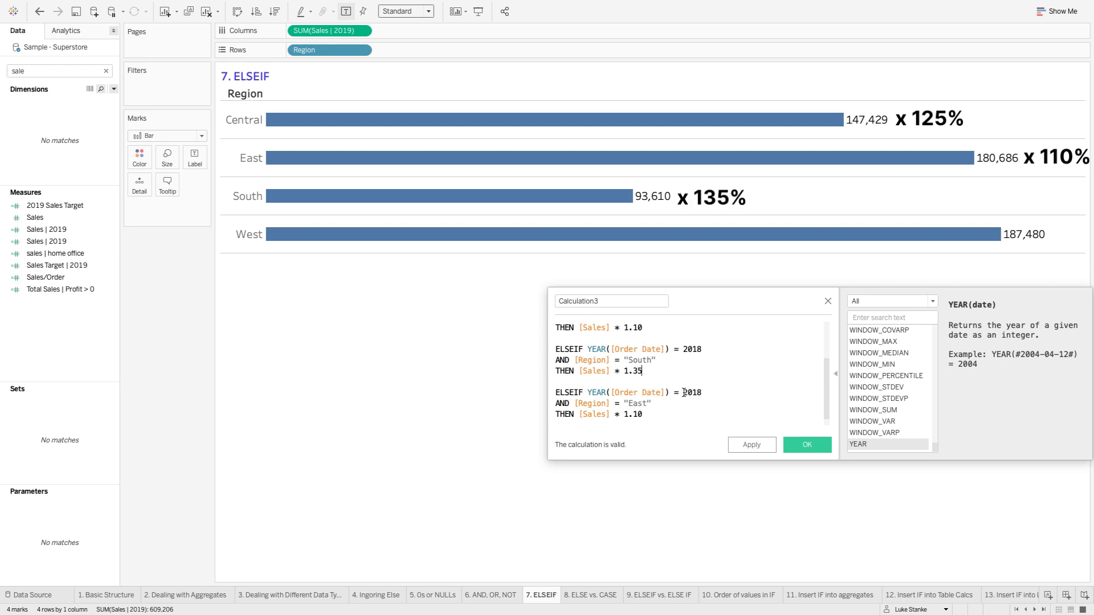
- Set the last ELSEIF branch to region "West" with a 1.15 multiplier
double_click(636, 403)
type("West")
double_click(641, 414)
type("15")
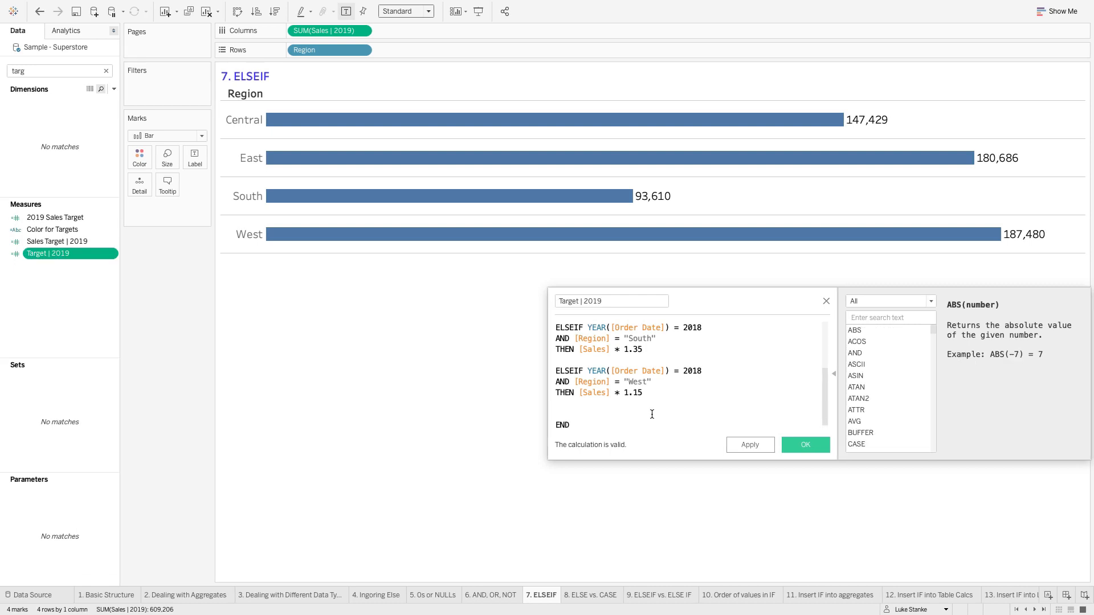
- Add ELSE NULL before END and save the Target | 2019 calculation
type("ELS")
type("E")
type(" NUL")
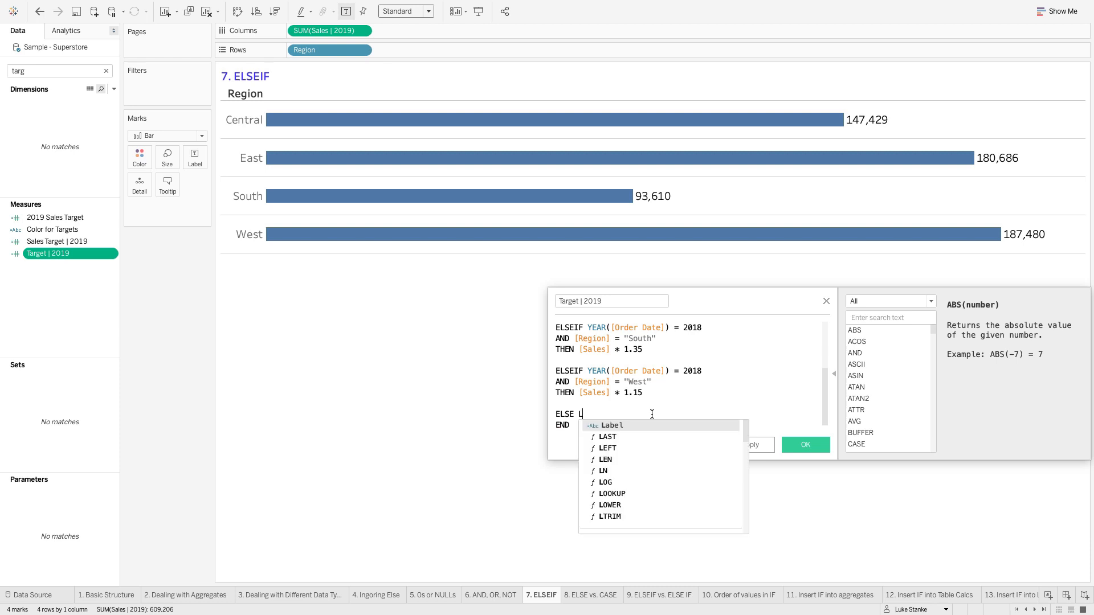
type("L")
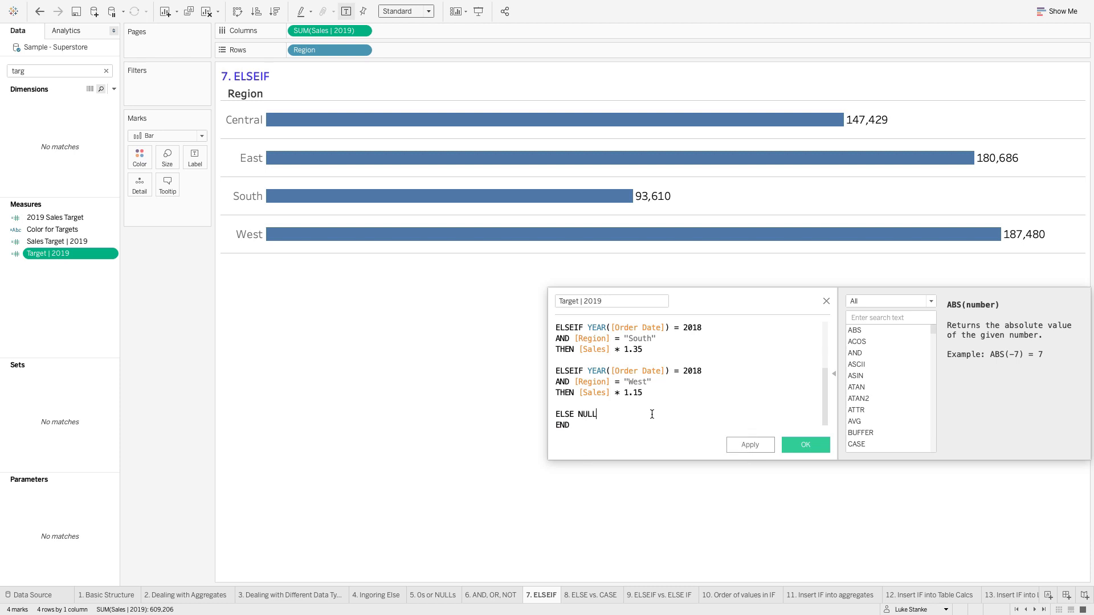
left_click(787, 448)
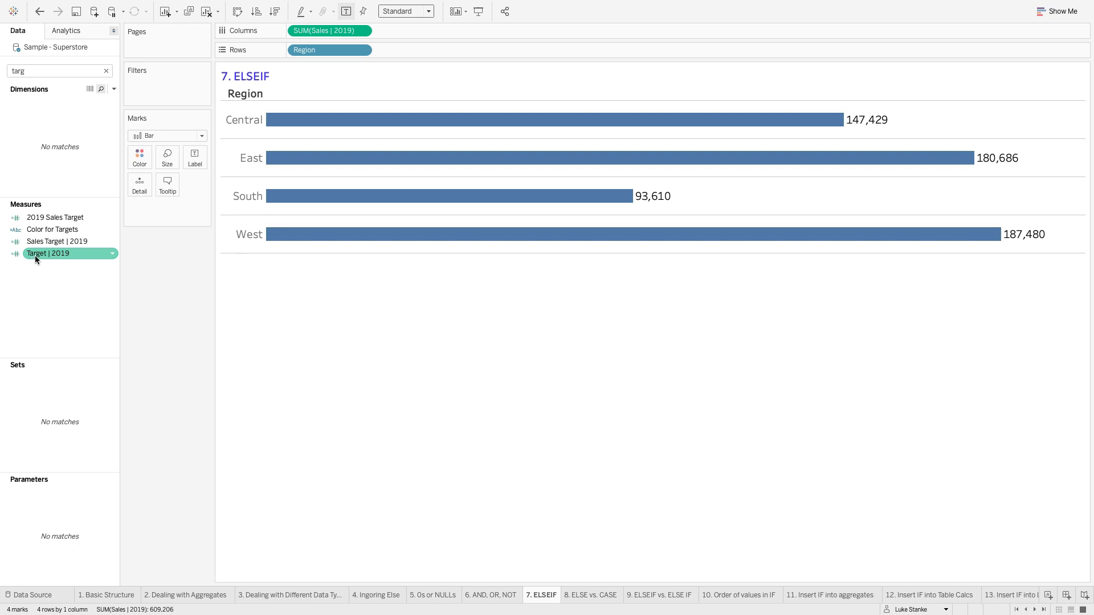
- Add Target | 2019 to Columns after Sales | 2019
left_click_drag(35, 256, 402, 33)
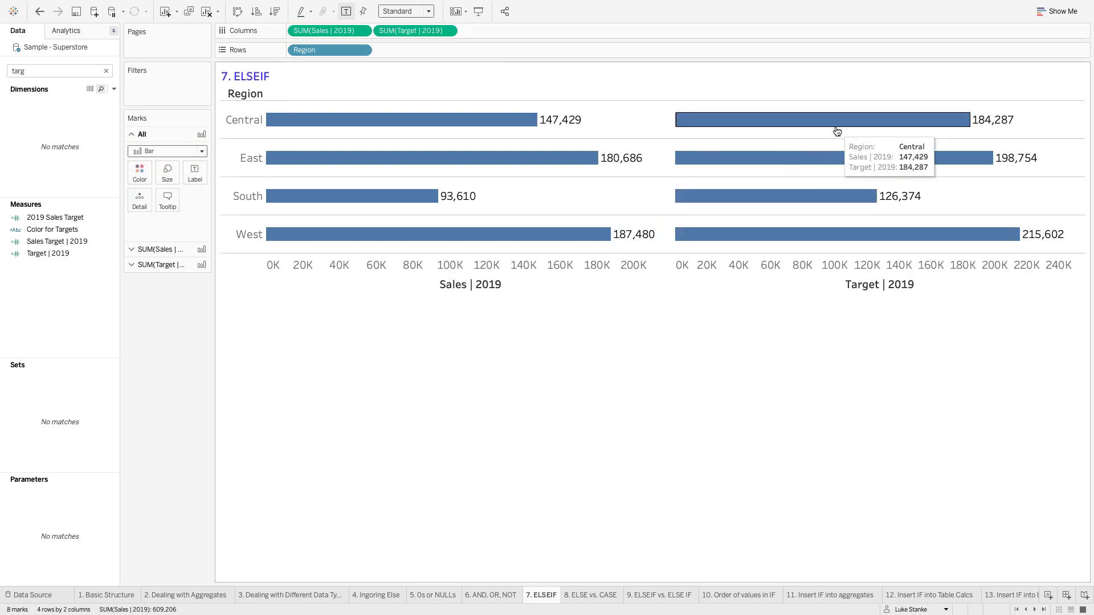
mouse_move(755, 161)
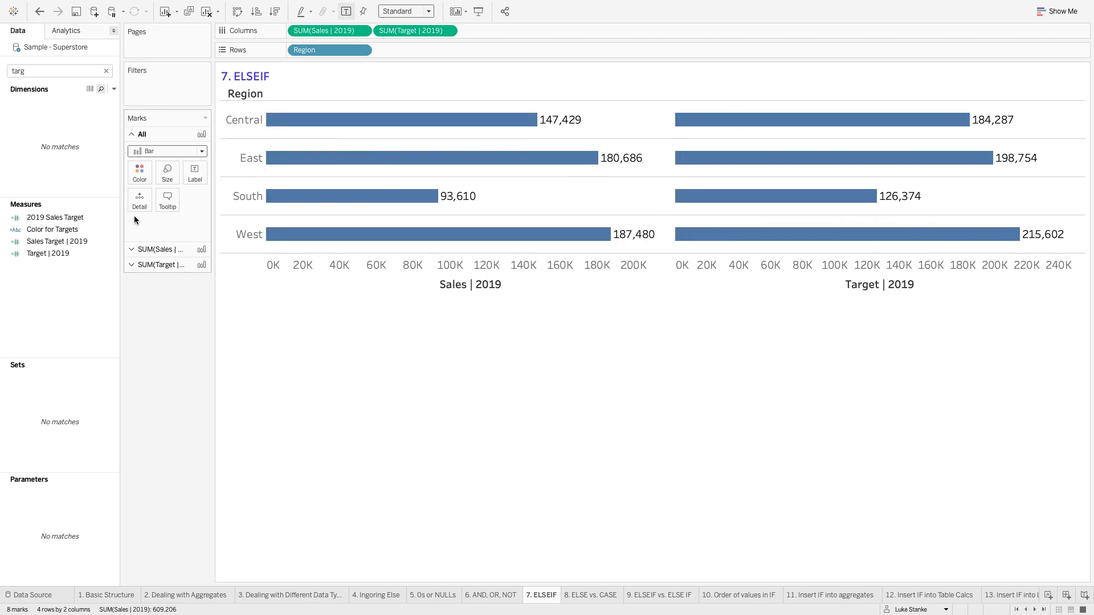
left_click(100, 244)
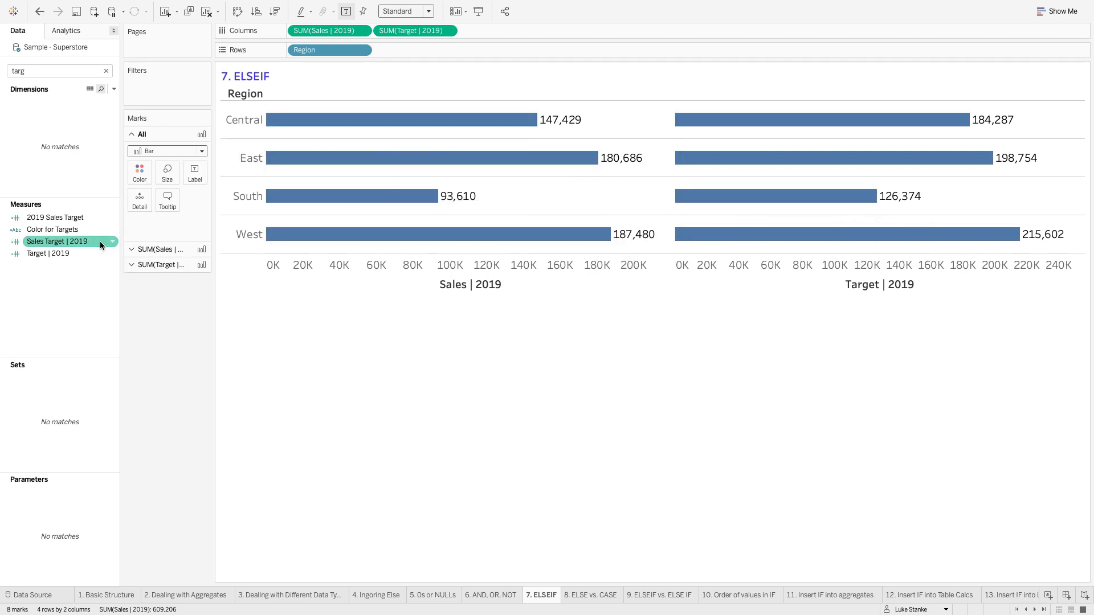
- Find the Sales | 2019 calculated field, change its Order Date year to 2019 and save it
double_click(27, 74)
type("sa")
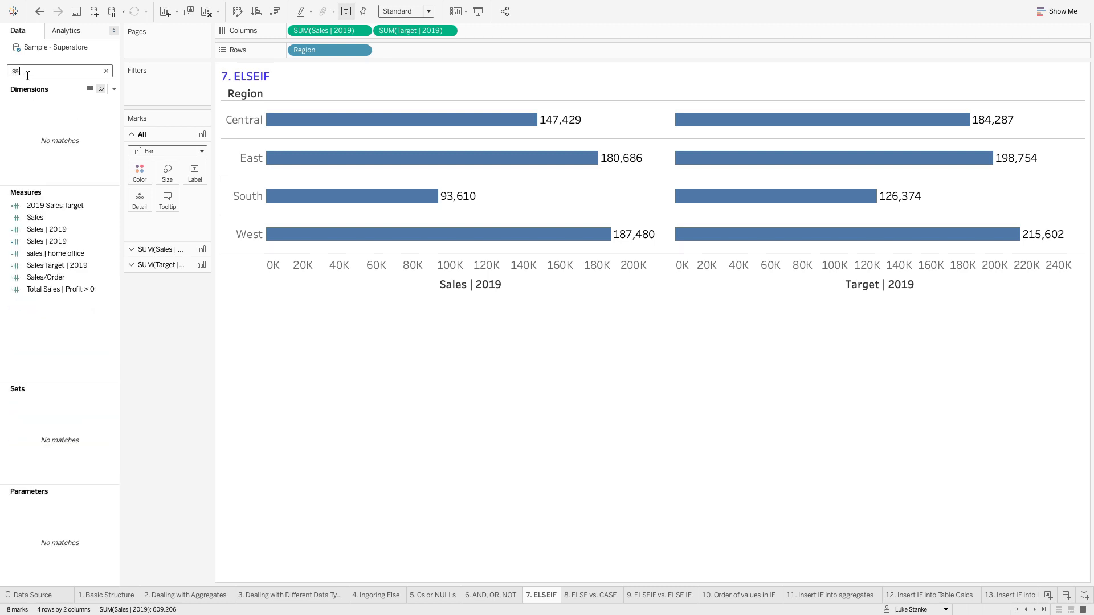
right_click(50, 232)
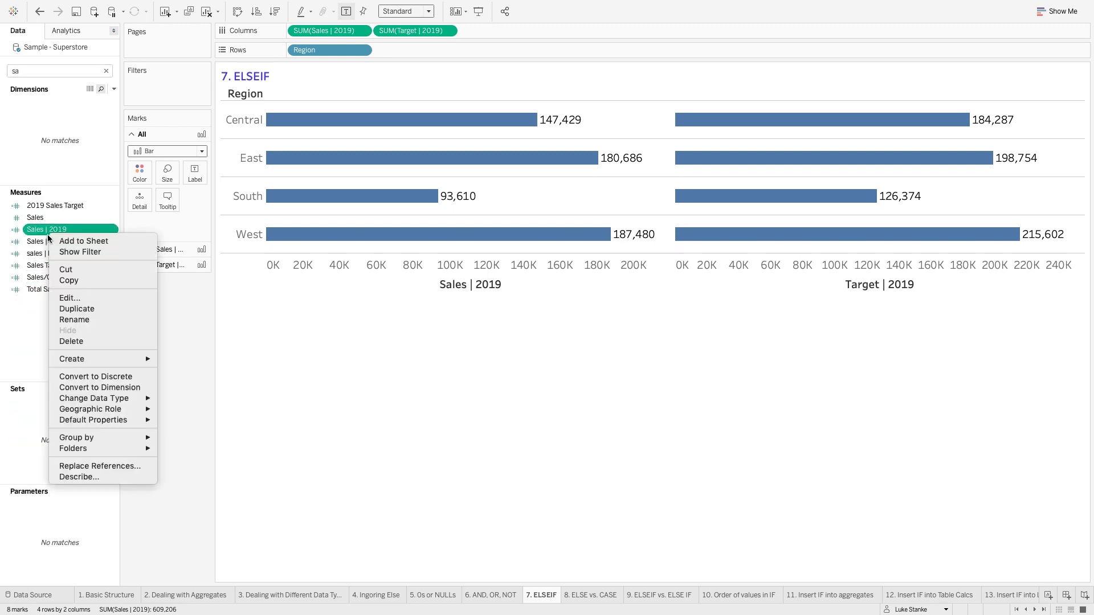
left_click(65, 299)
left_click(692, 331)
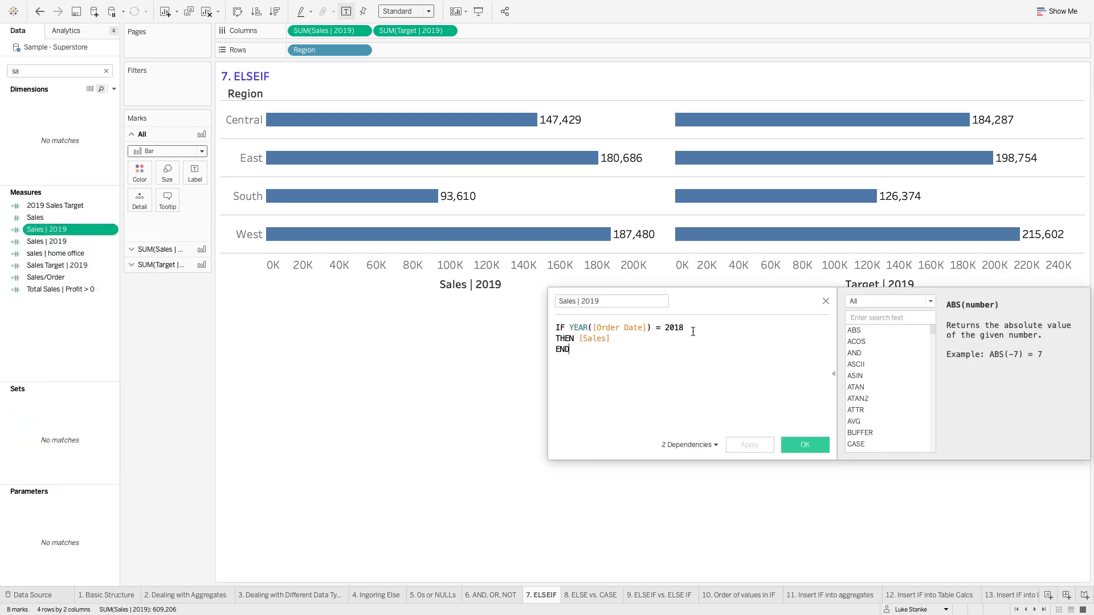
key("BackSpace")
left_click(803, 444)
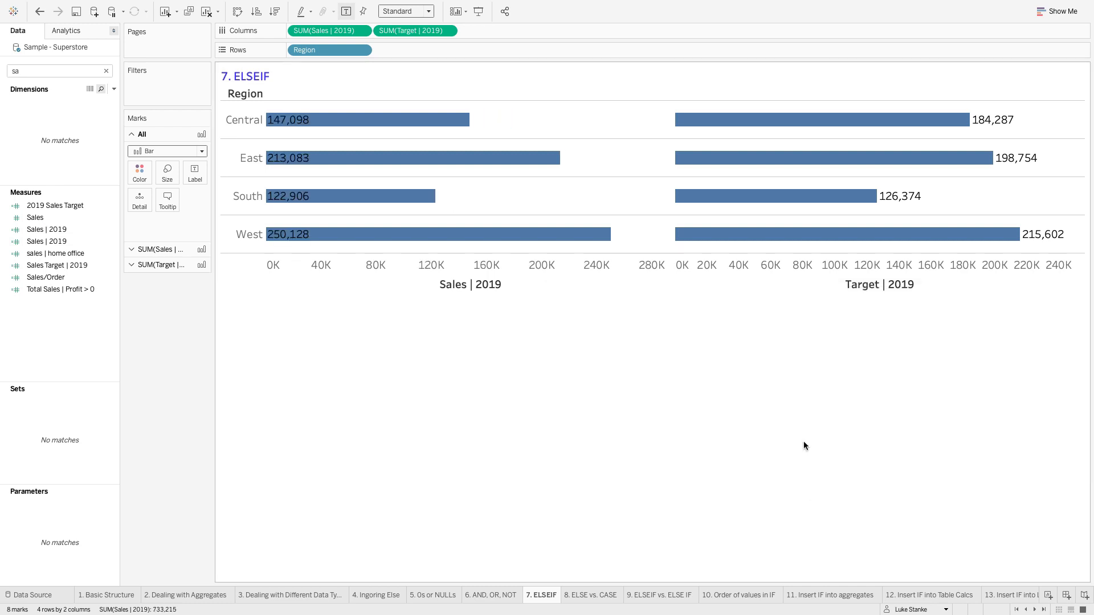
- Combine the Sales | 2019 and Target | 2019 bars on a dual axis and synchronize the axes
right_click(709, 286)
left_click(727, 335)
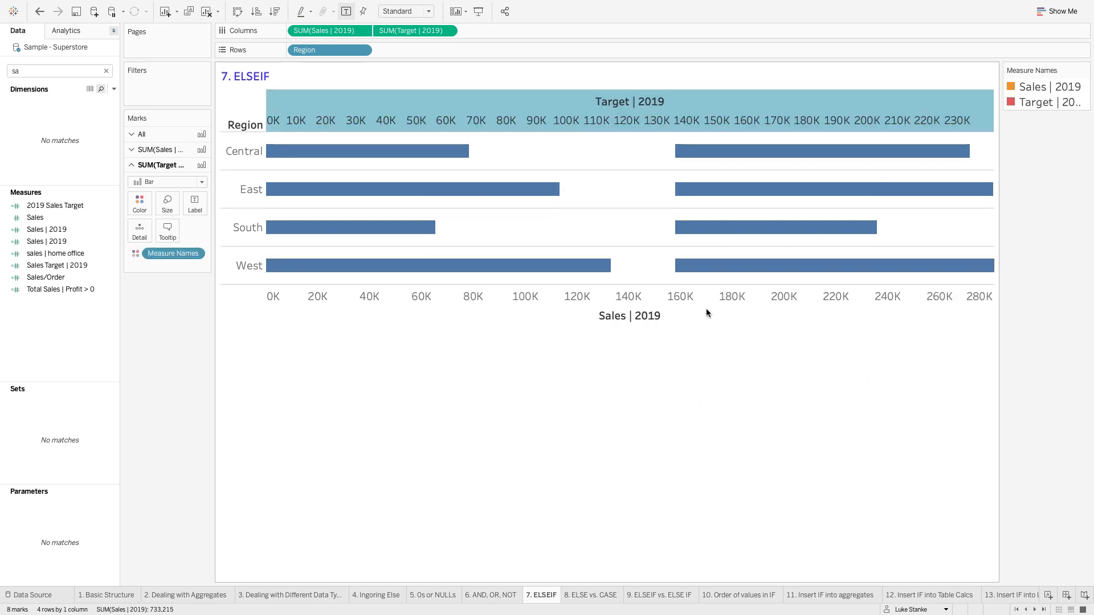
right_click(643, 101)
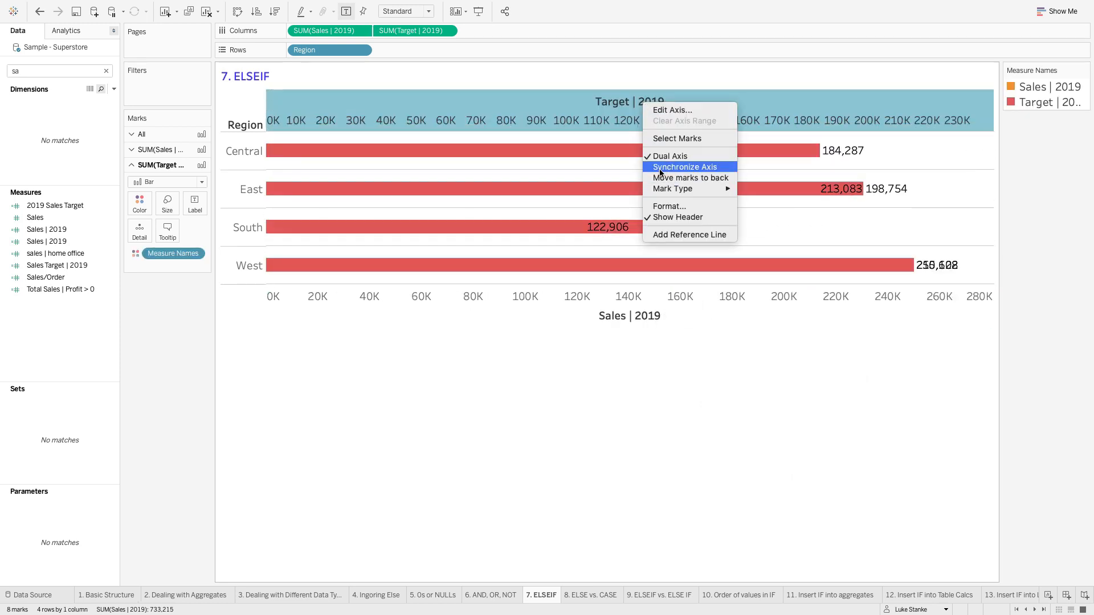
left_click(656, 173)
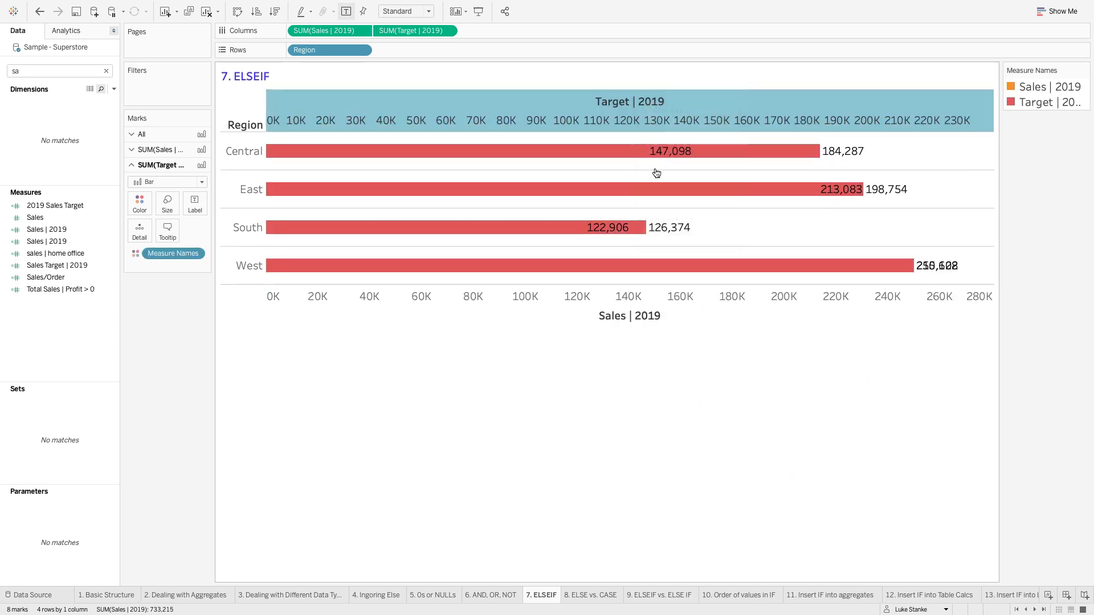
- Increase the size of the Target | 2019 bars so they are thicker than the Sales | 2019 bars
left_click(159, 203)
left_click(213, 232)
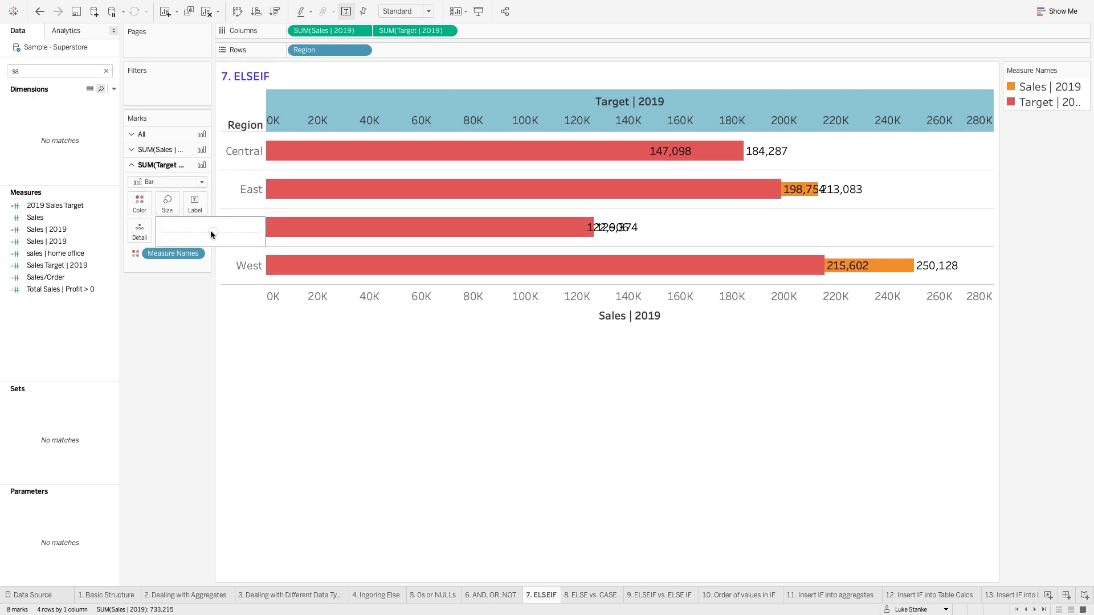
left_click_drag(212, 232, 217, 231)
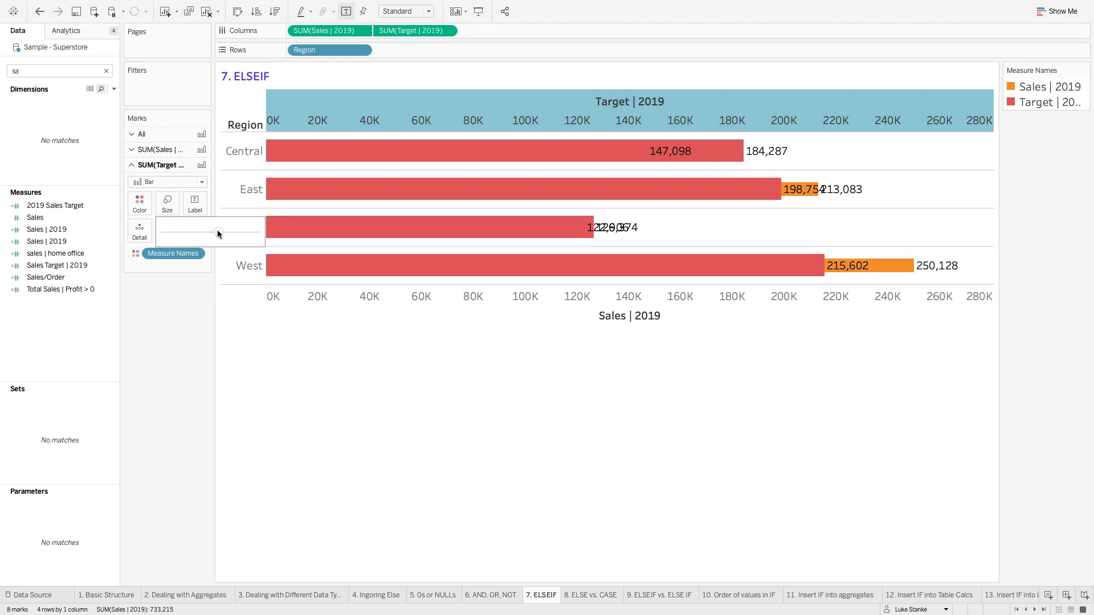
- Move Sales | 2019 after Target | 2019 on Columns and remove Measure Names from the color of all marks
left_click_drag(308, 42, 459, 38)
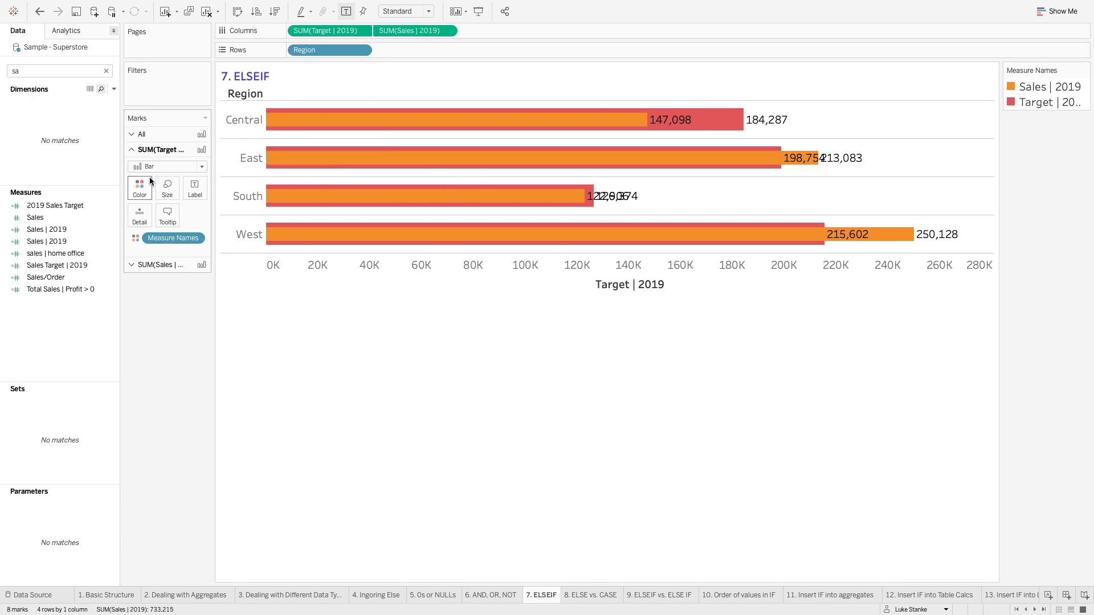
left_click(162, 136)
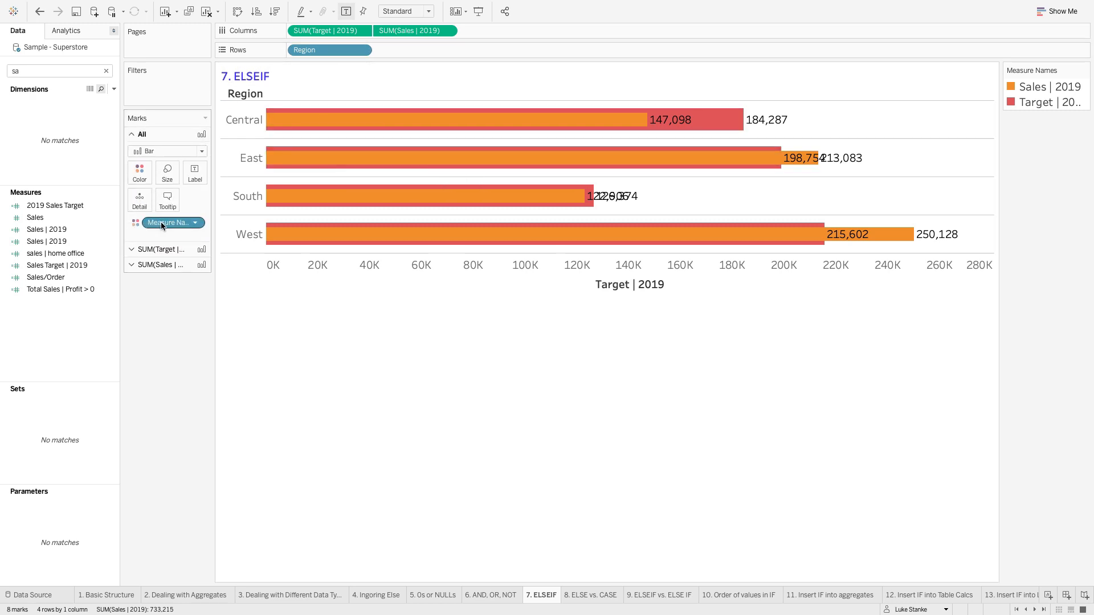
left_click_drag(161, 223, 163, 368)
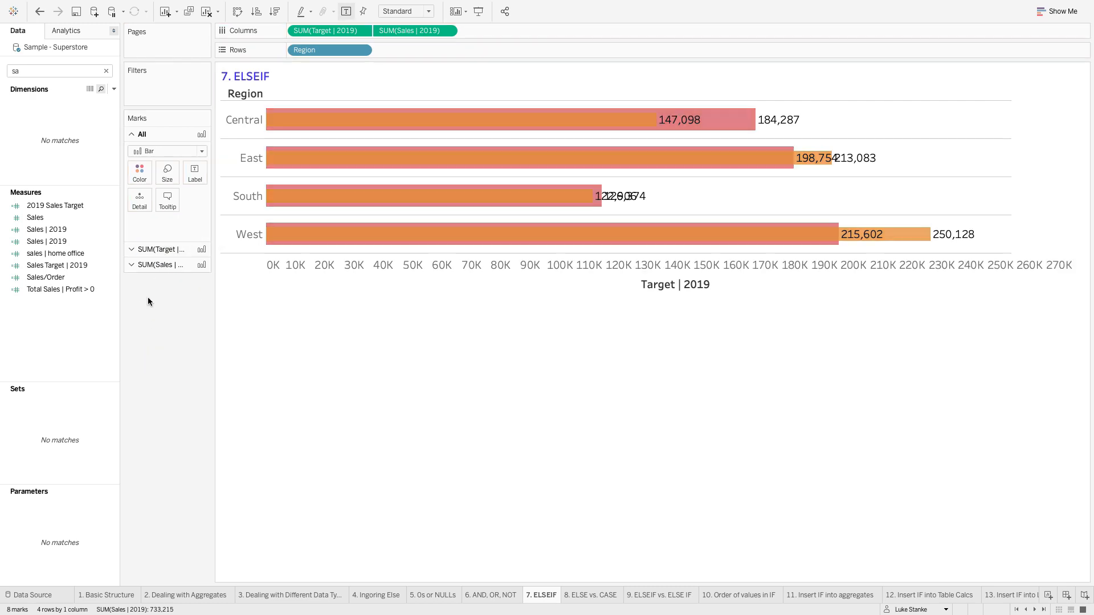
- Color the Target | 2019 bars light gray and turn off their mark labels
left_click(154, 266)
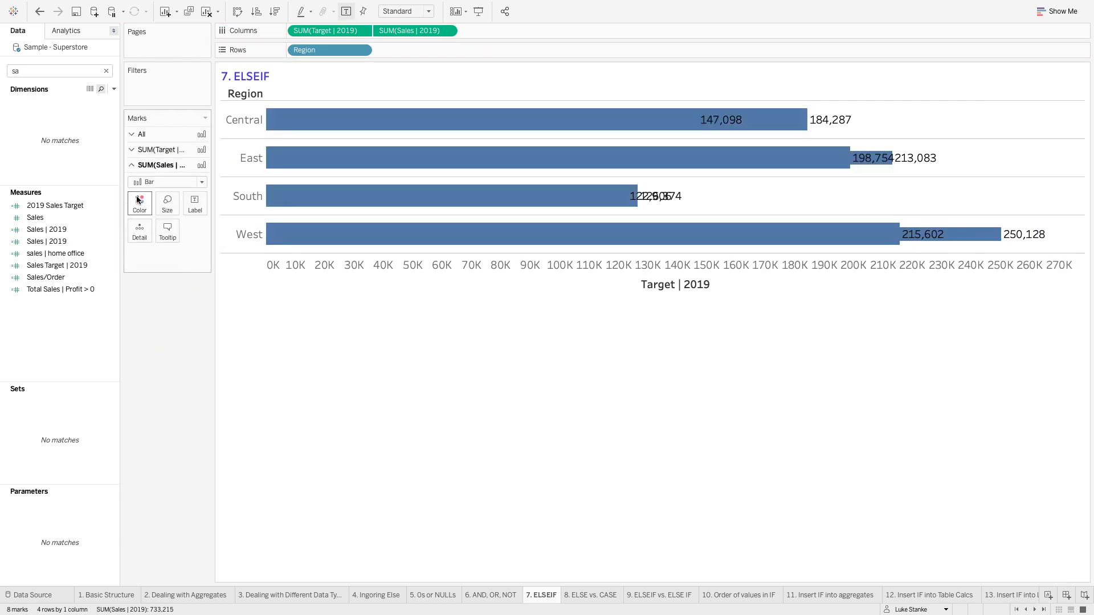
left_click(156, 149)
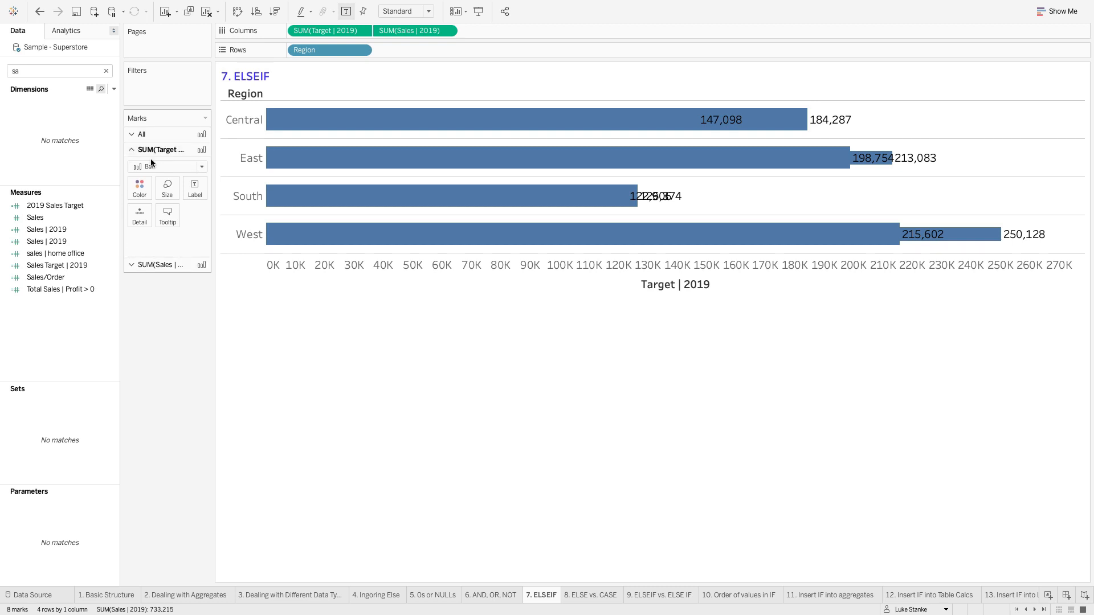
left_click(144, 191)
left_click(159, 250)
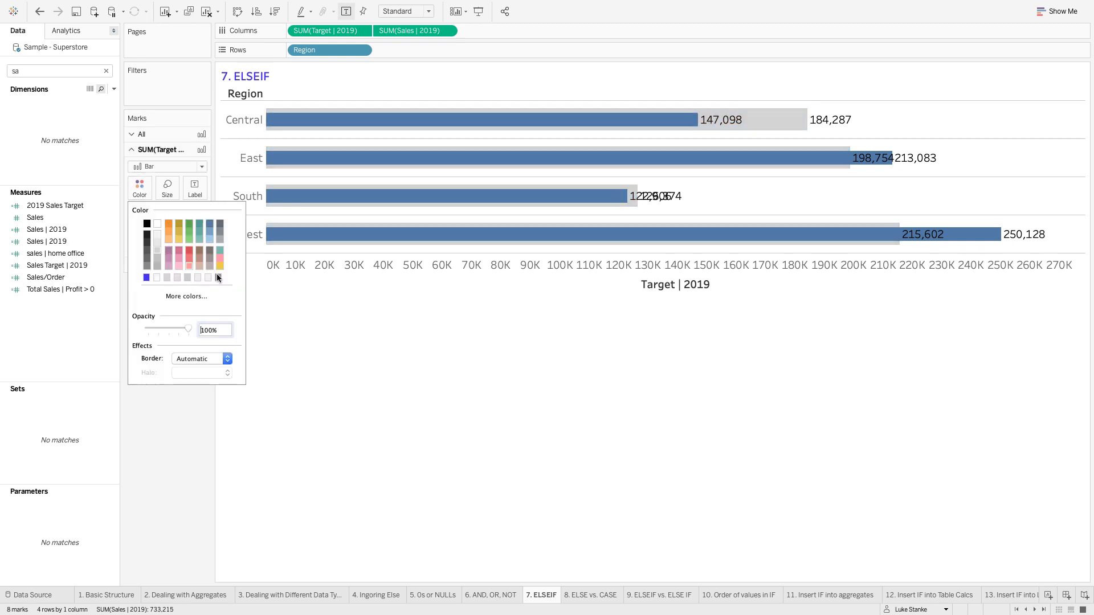
left_click(204, 196)
left_click(223, 215)
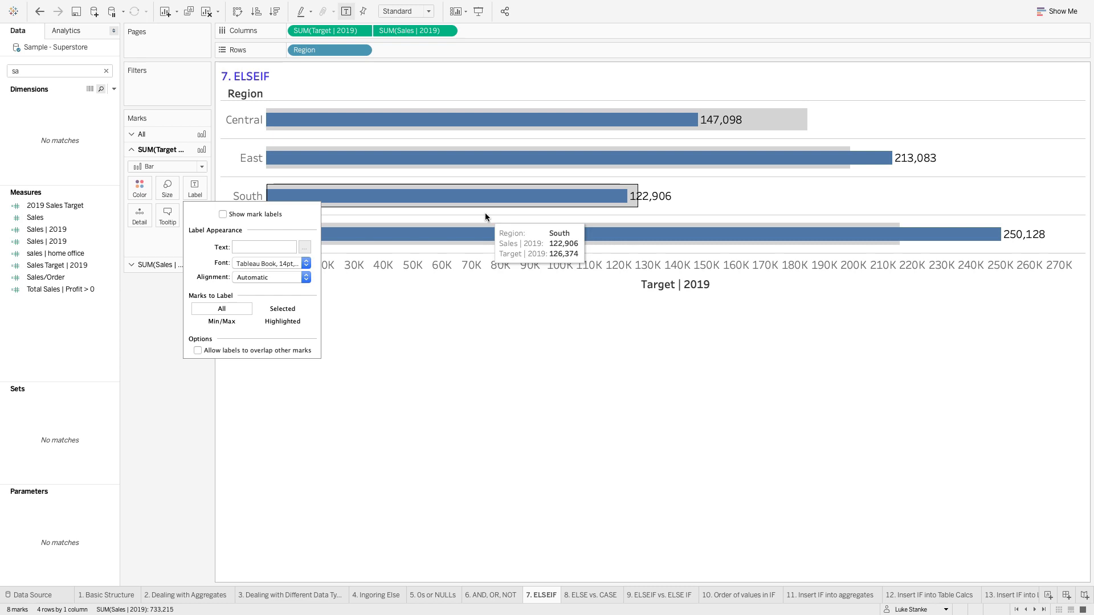
- Clear the field search and create a new calculated field named color
left_click(107, 71)
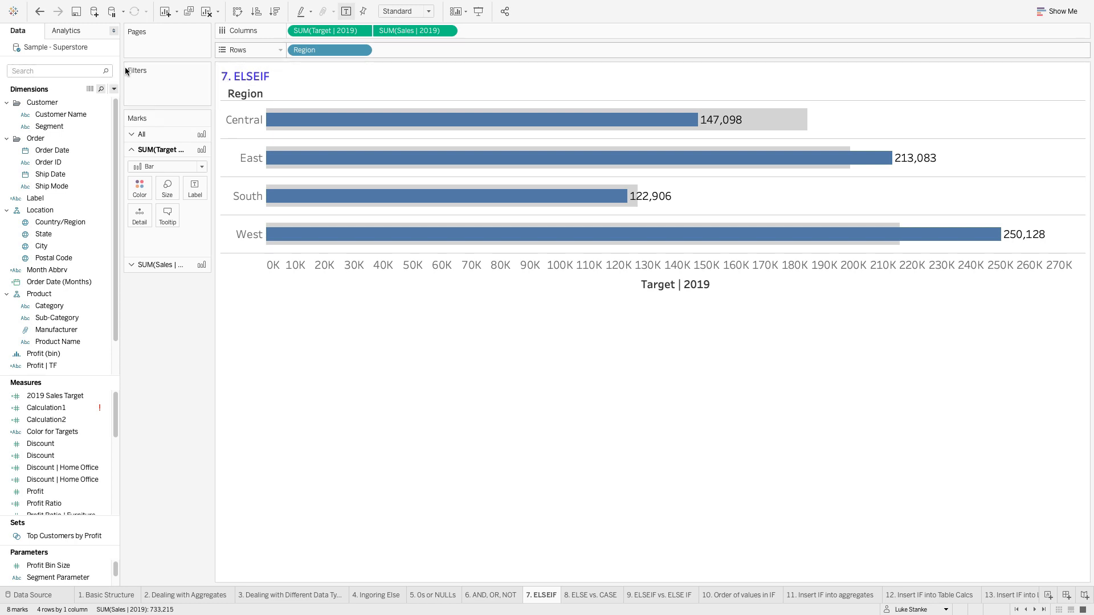
left_click(114, 88)
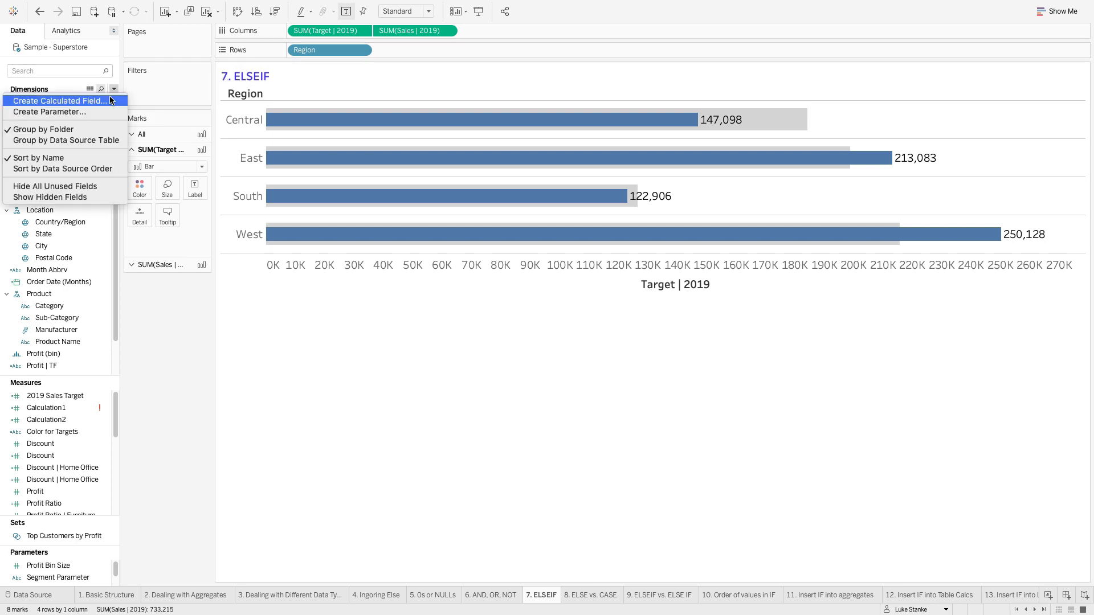
left_click(108, 101)
type("corl")
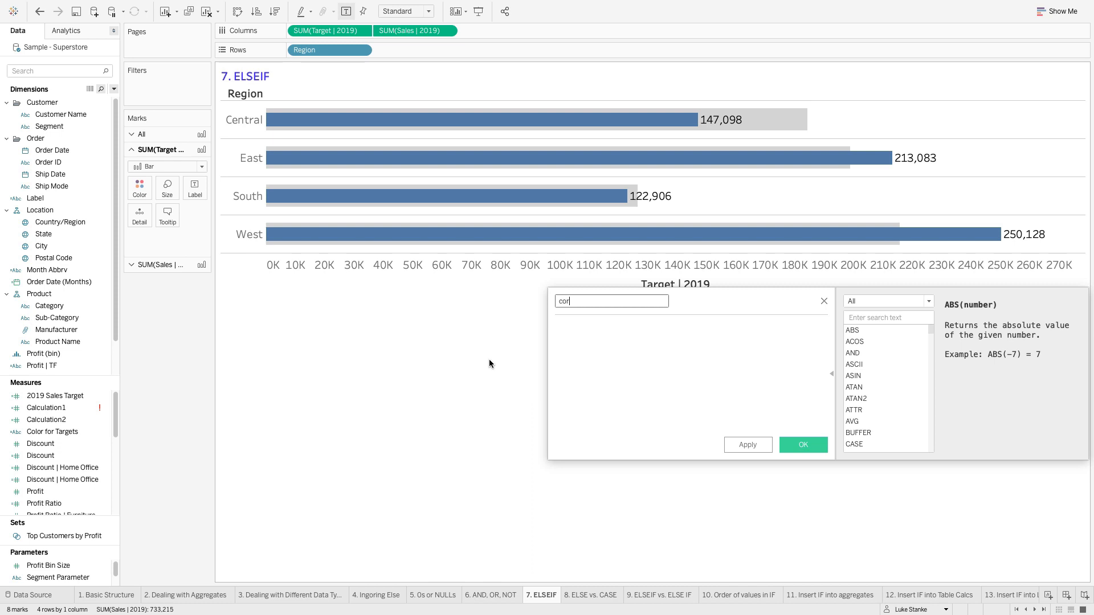
key("BackSpace")
key("BackSpace")
type("lor")
key("Tab")
- Start the color formula with IF [Sales | 2019], picking the 2019 sales field from the suggestions
type("IF Sal")
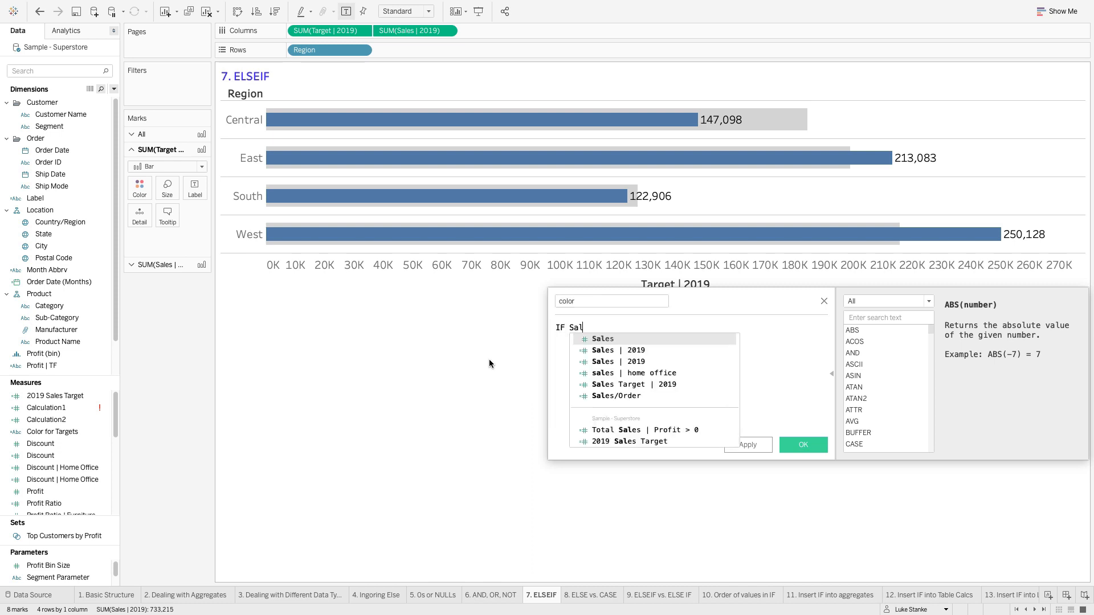
key("Down")
key("Return")
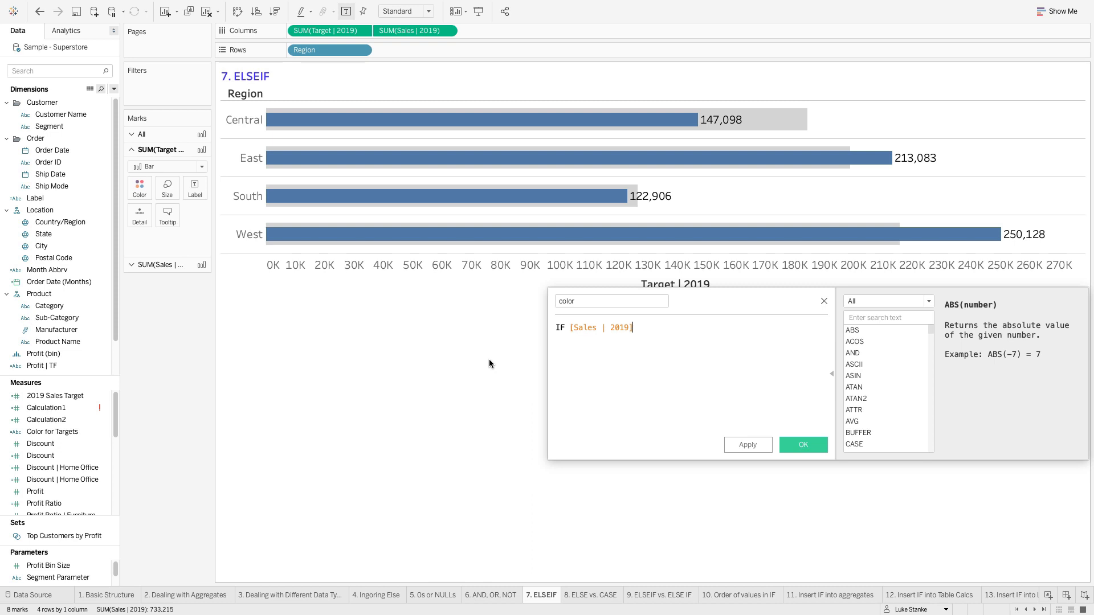
- Wrap the [Sales | 2019] field in the IF condition with SUM()
key("alt+Left")
key("alt+Left")
key("alt+Left")
key("alt+Left")
key("alt+Left")
type("SY")
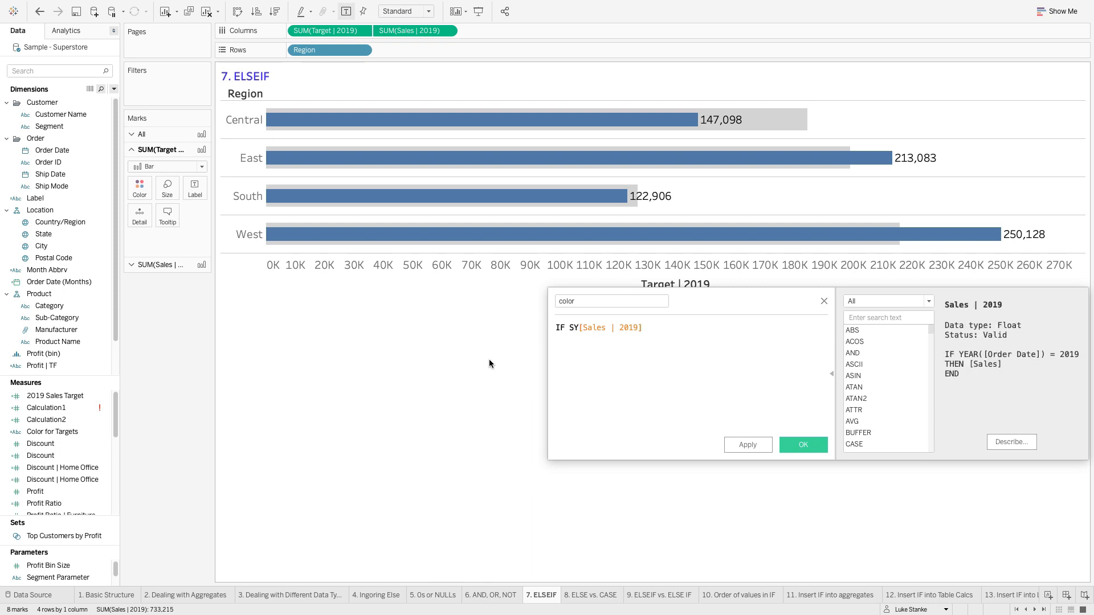
key("BackSpace")
type("UM")
key("Escape")
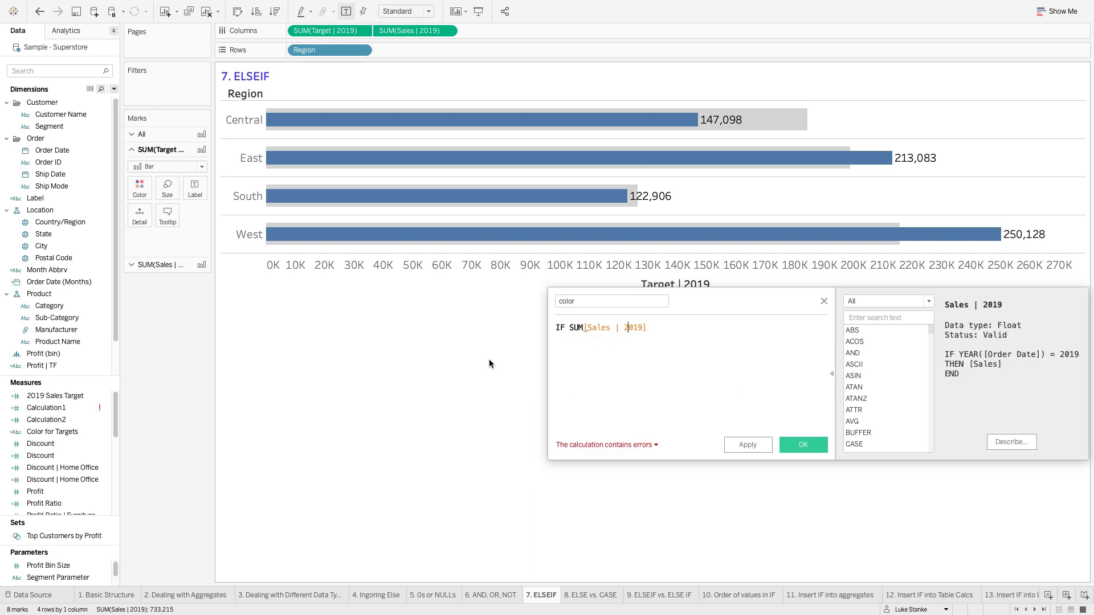
type("(")
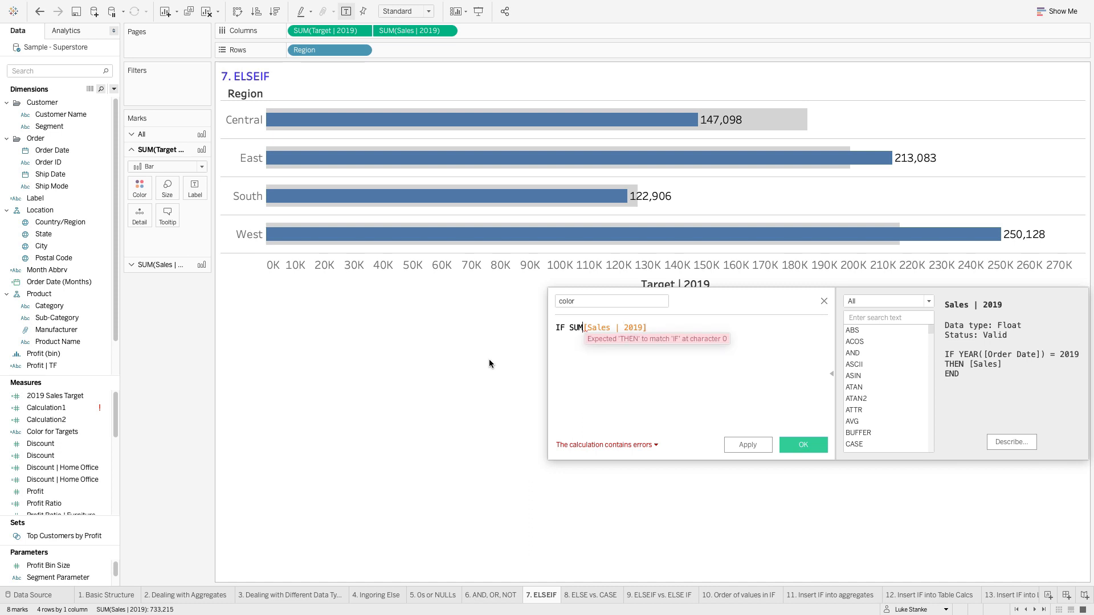
key("End")
type(")")
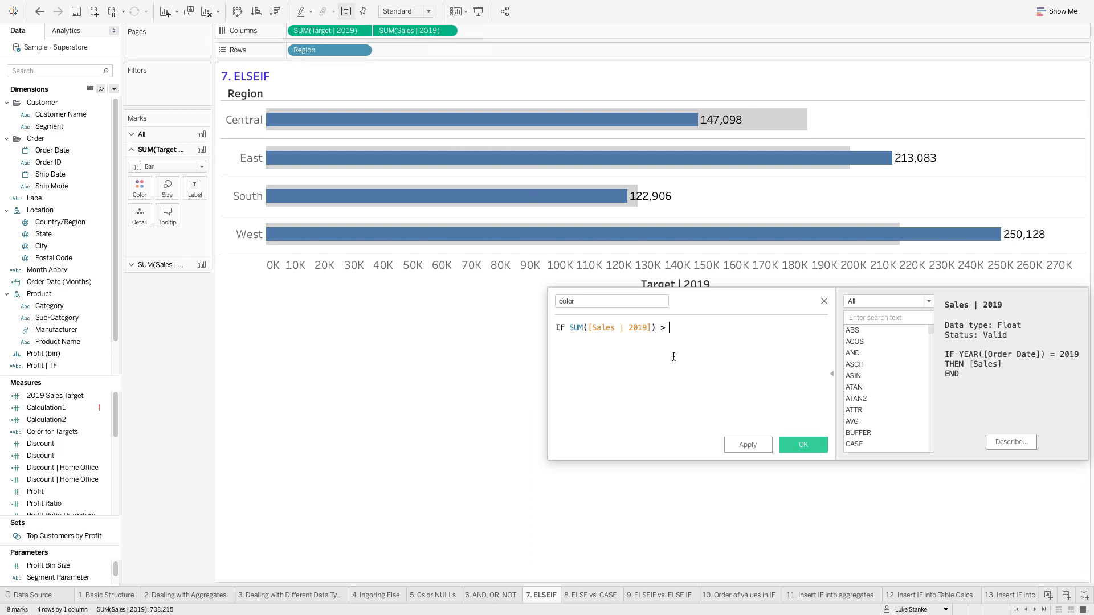
- Extend the IF condition with > SUM([Target | 2019]) and add a THEN "Above" line
type(" > SUM(")
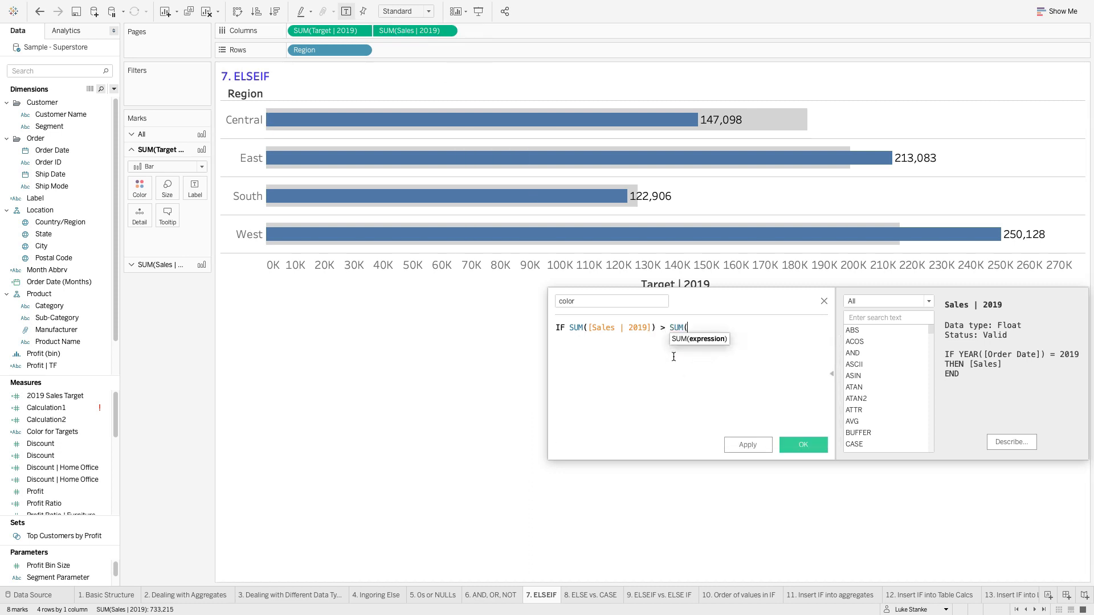
type("[Target | 2019])")
key("Return")
type("THEN \"")
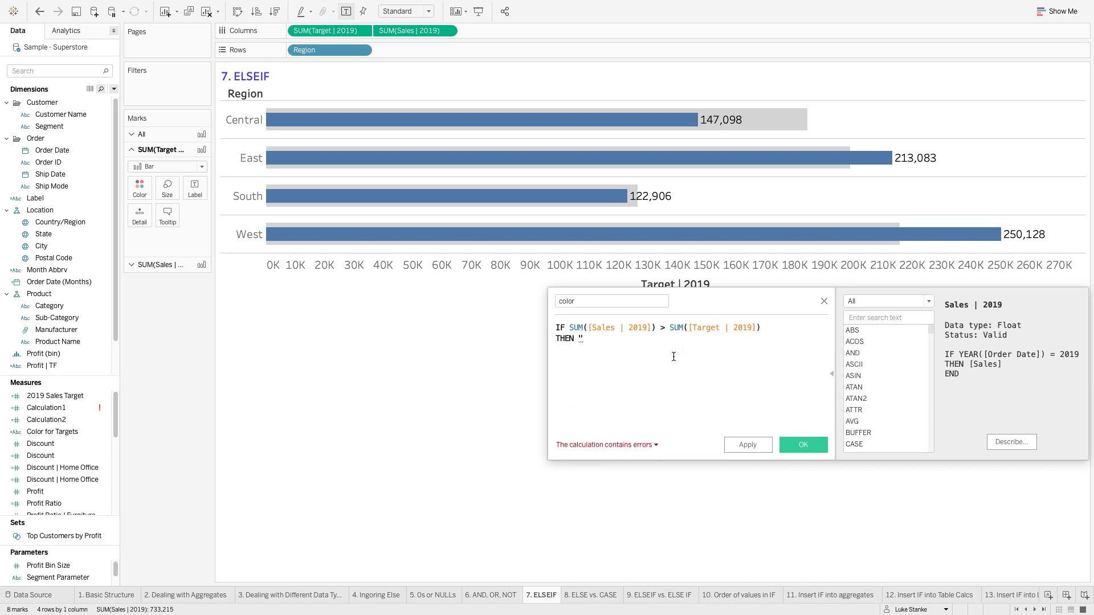
type("B")
type("bove\"")
- Finish the color formula with ELSE "Below" and END, and save the calculated field
key("Return")
type("EL")
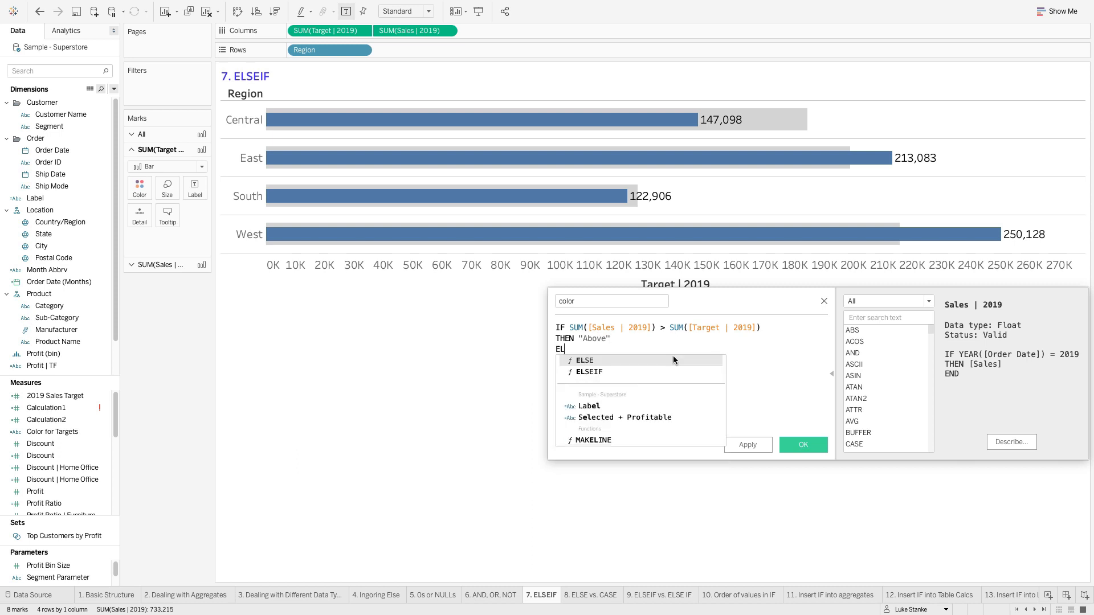
type("SE \"Bel")
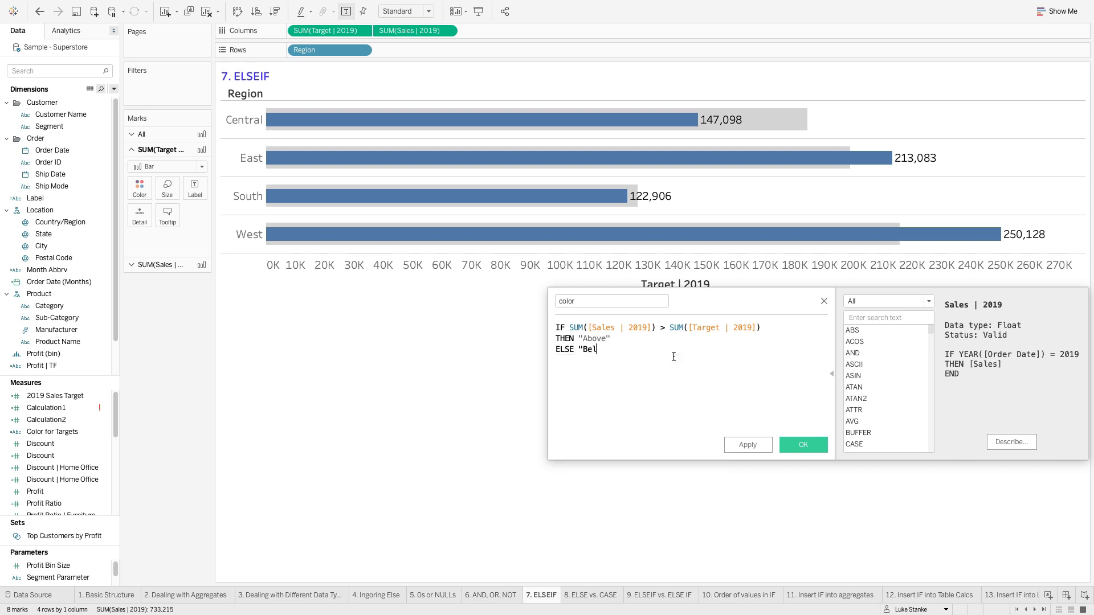
type("ow\"")
key("Return")
type("END")
left_click(803, 444)
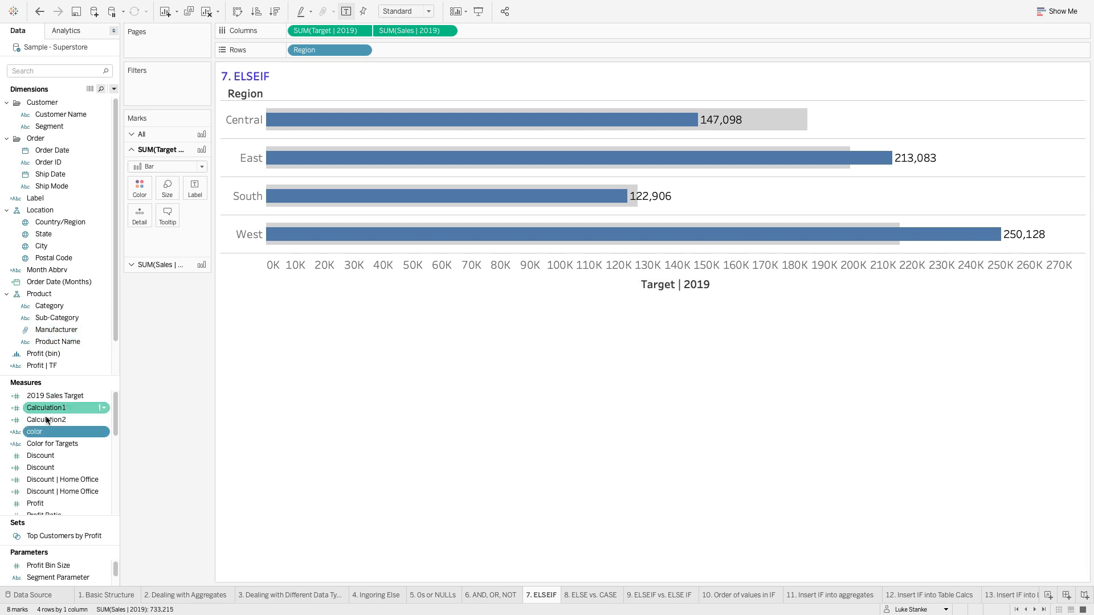
- Color the Sales | 2019 bars by the color calculated field
left_click_drag(51, 431, 89, 319)
left_click(132, 264)
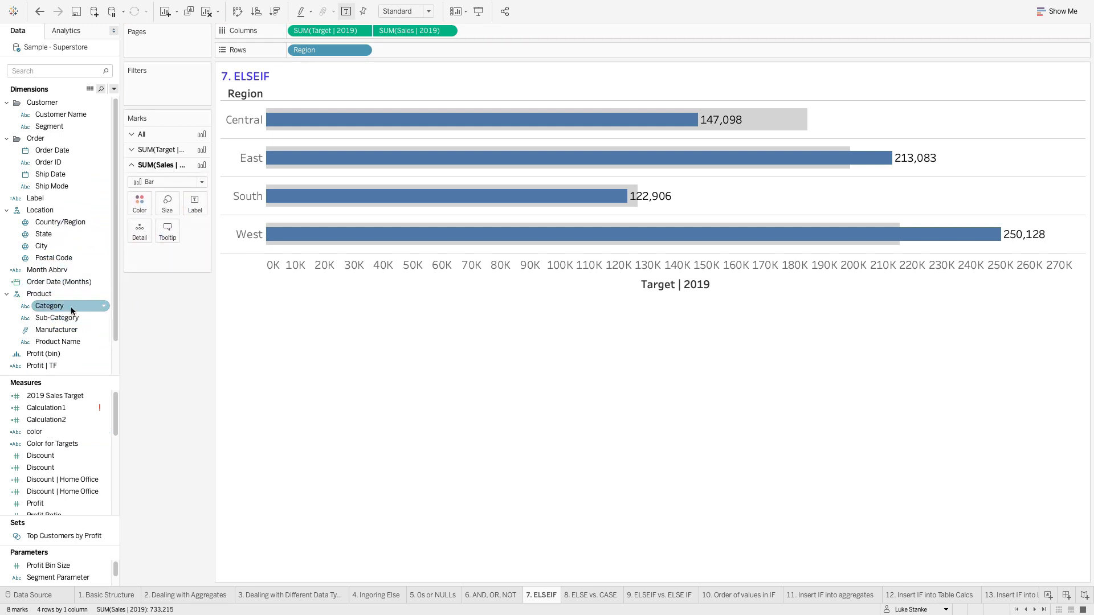
left_click_drag(42, 432, 140, 204)
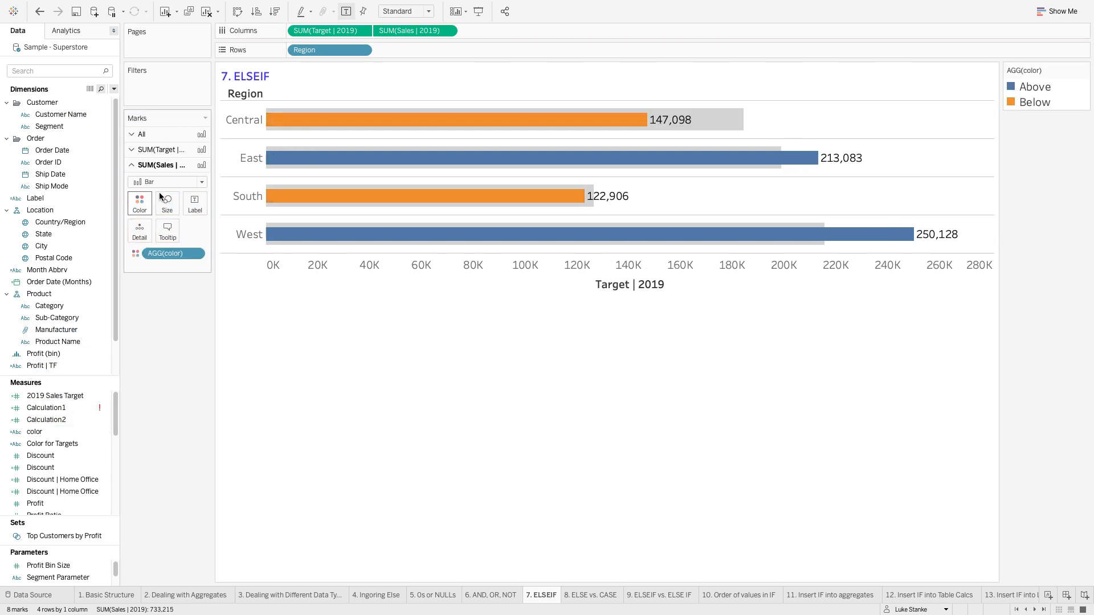
- Assign red from the Automatic palette to the Below value in the color legend
double_click(1055, 105)
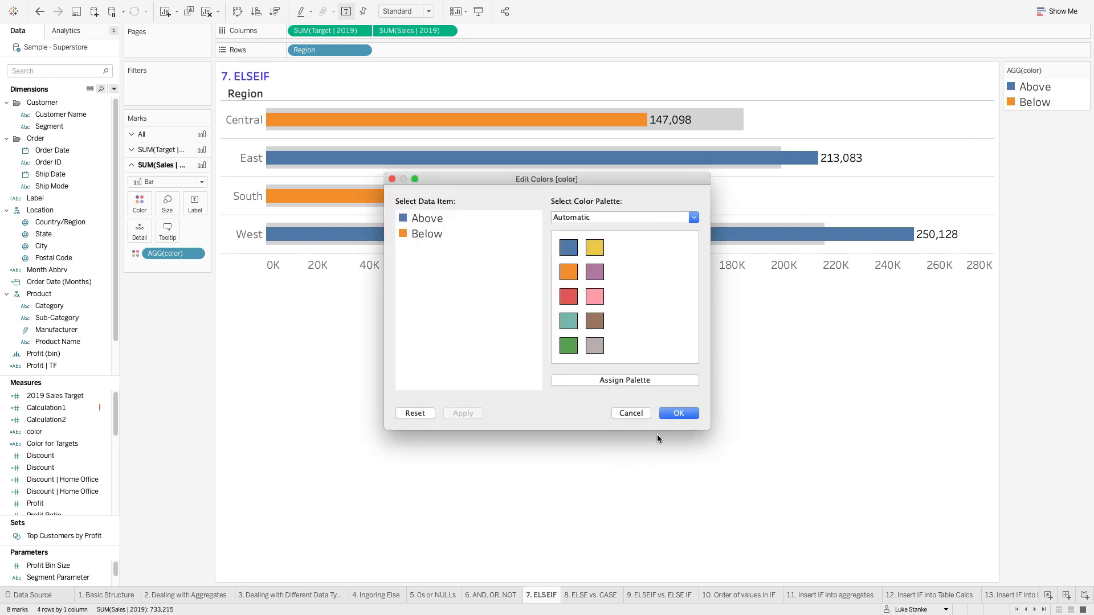
left_click(673, 416)
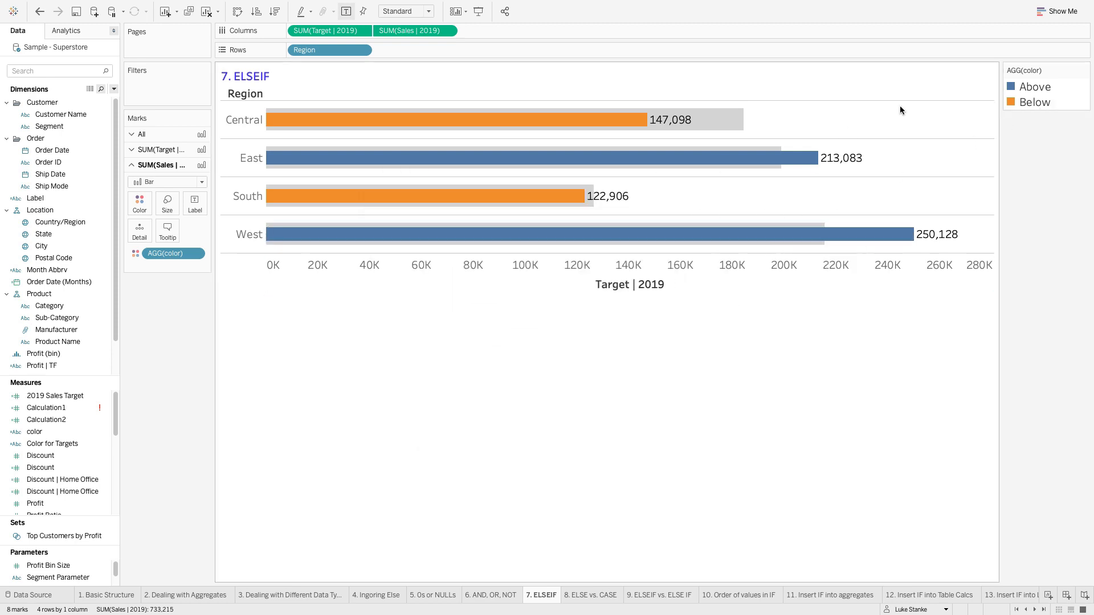
double_click(1033, 102)
left_click(570, 297)
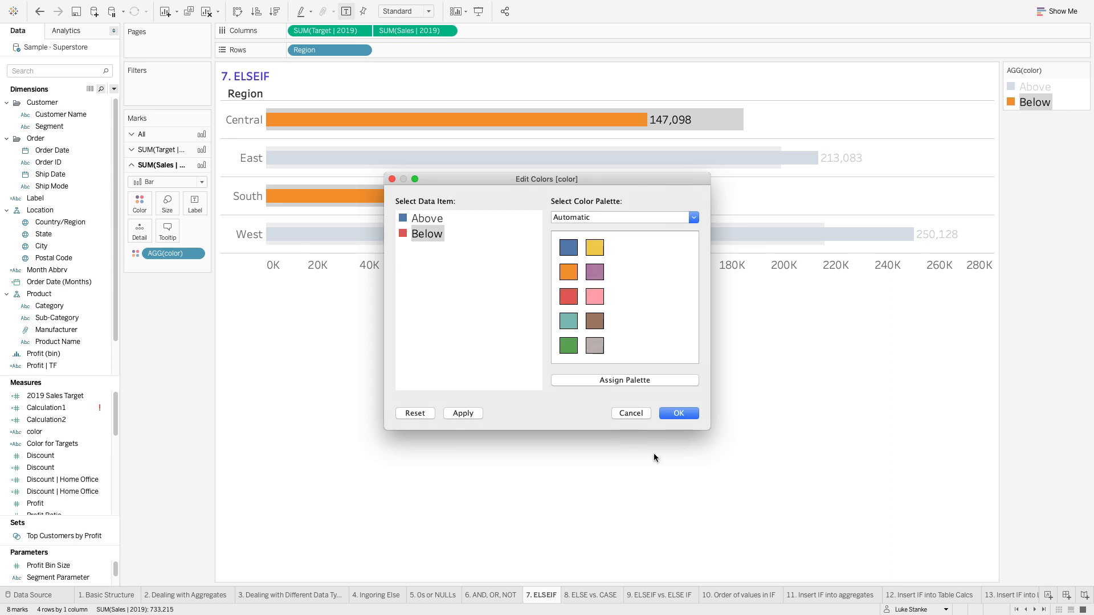
left_click(677, 414)
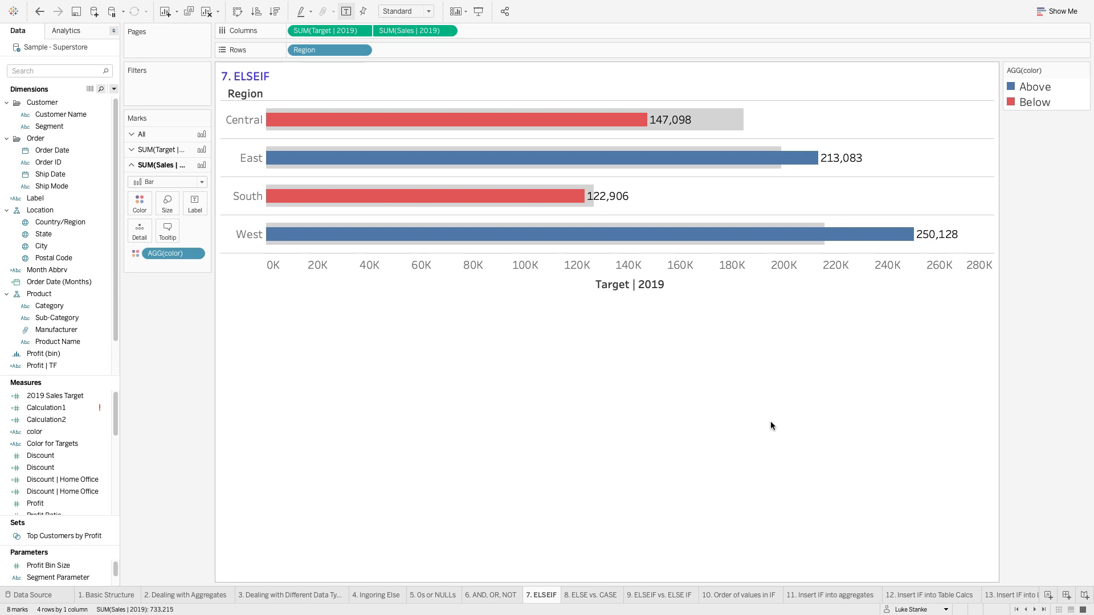
- Hide the Target | 2019 axis header beneath the bar chart
right_click(487, 276)
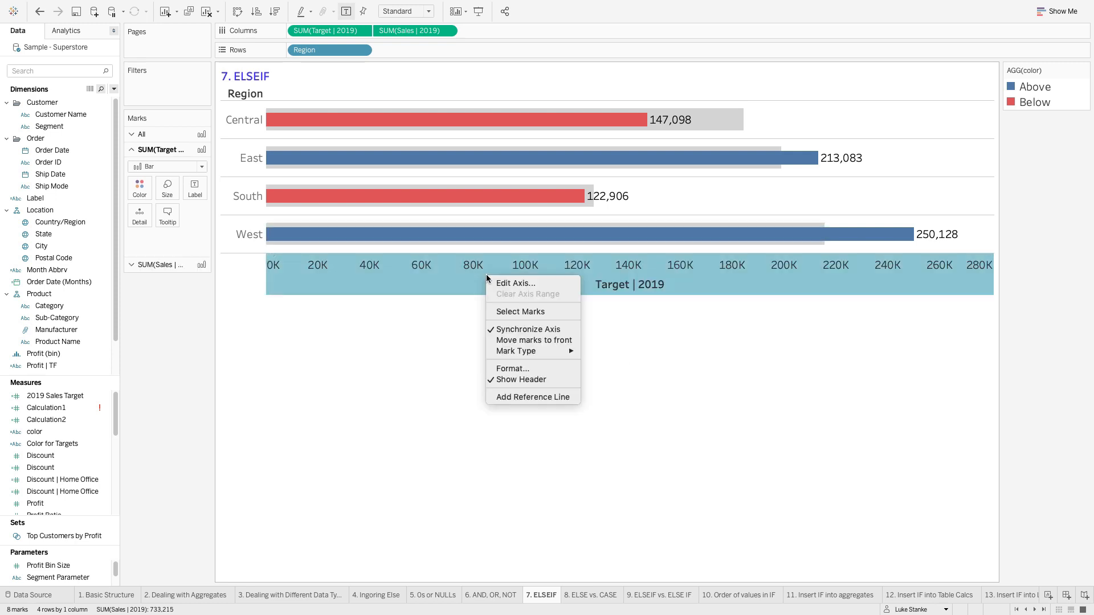
left_click(511, 379)
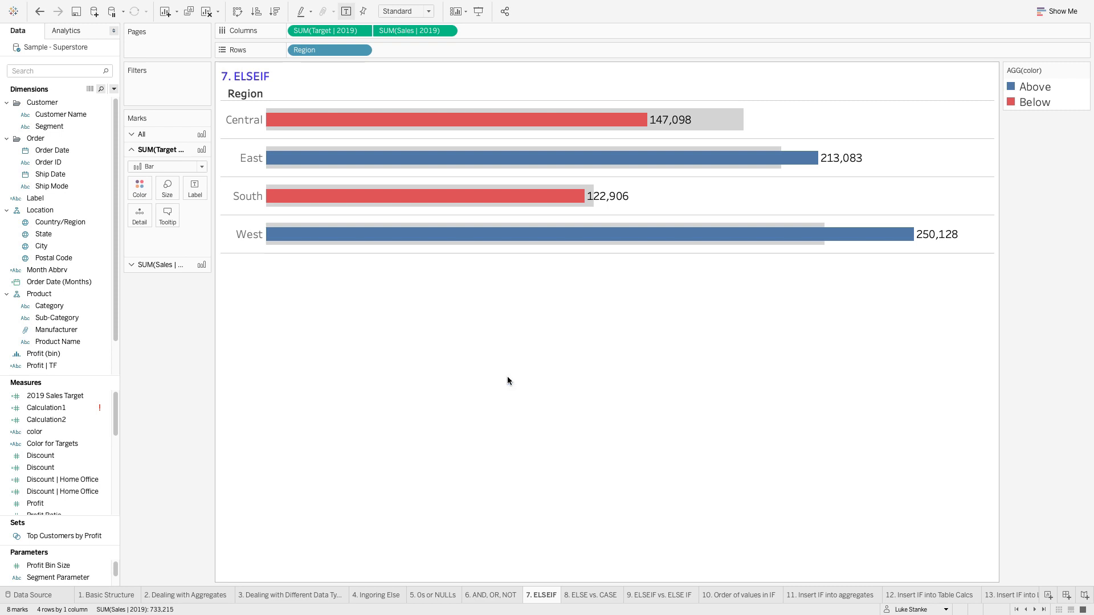